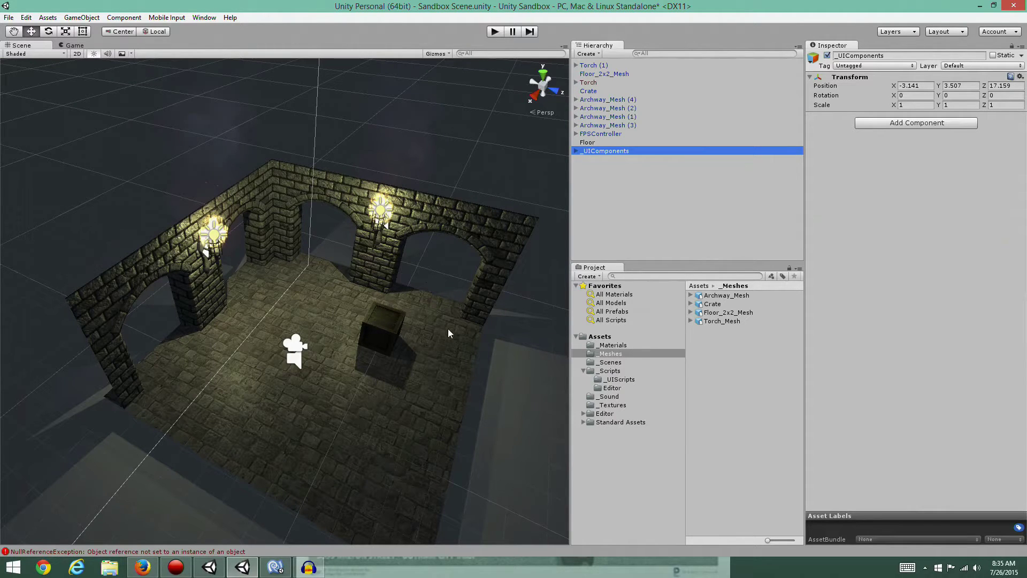
Move the _UIComponents object far away from the dungeon room, to about X -704 and Z -2745.
alt+drag(448, 328, 373, 324)
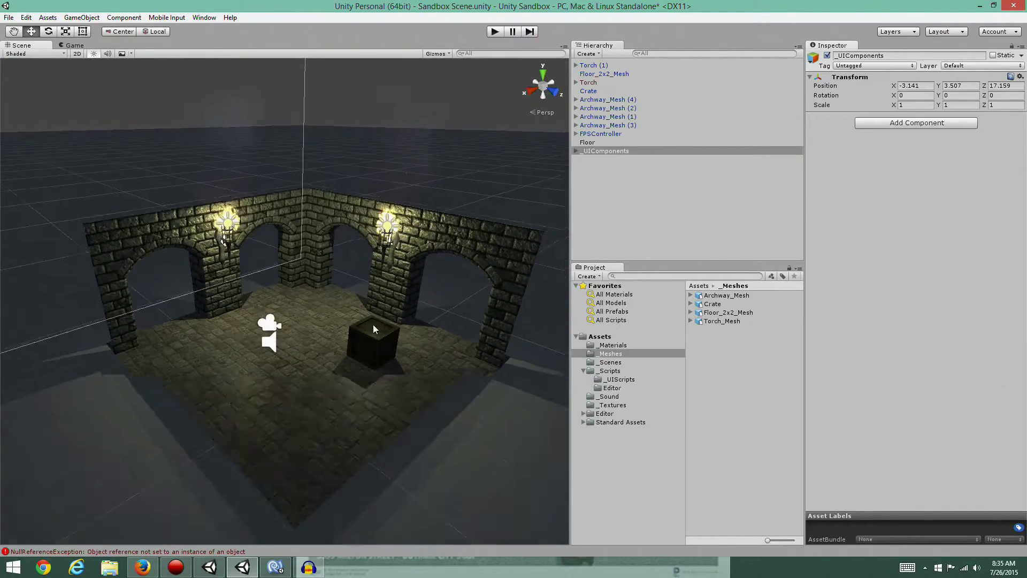
scroll(348, 325, down, 10)
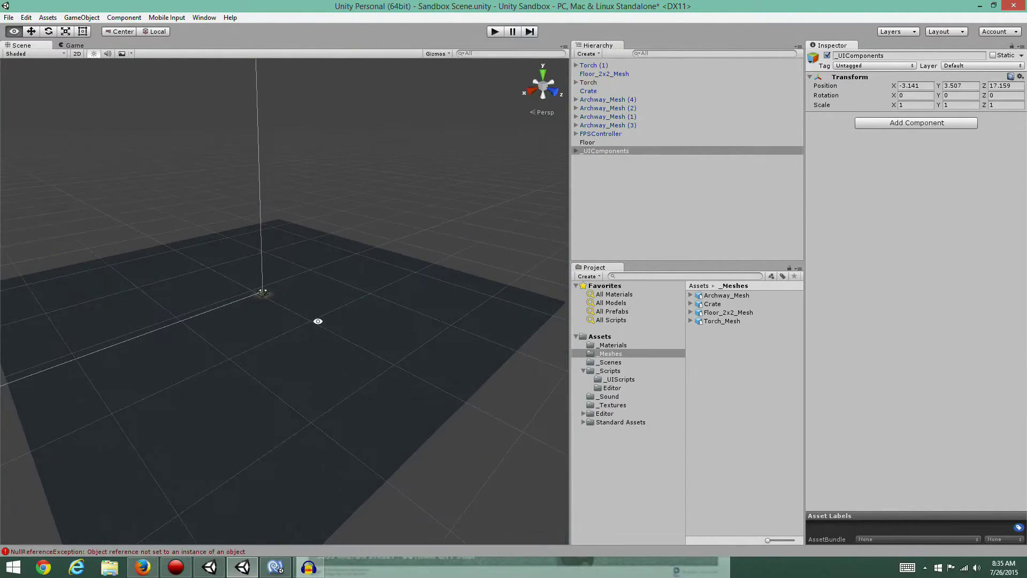
alt+drag(318, 321, 353, 278)
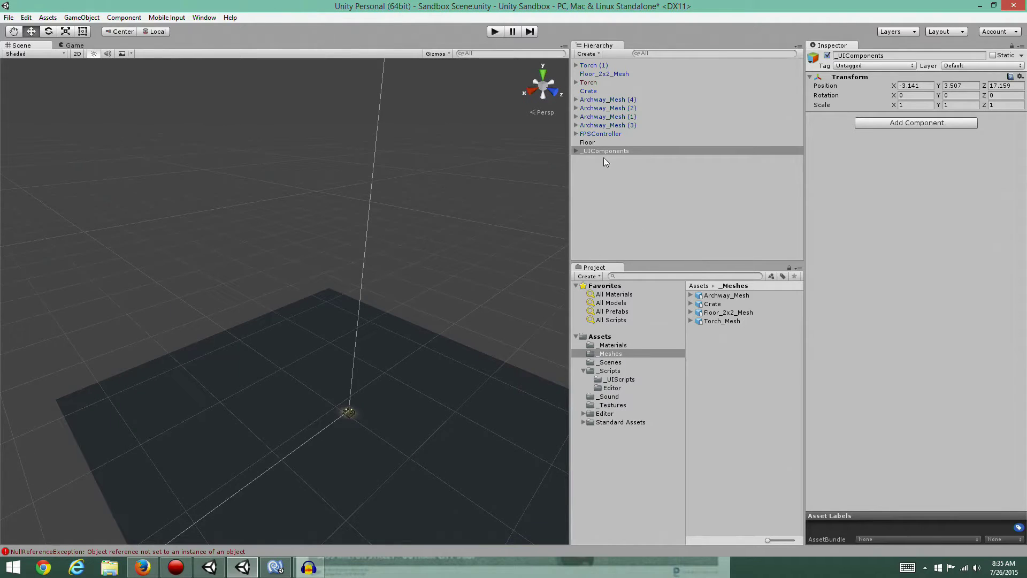
key(f)
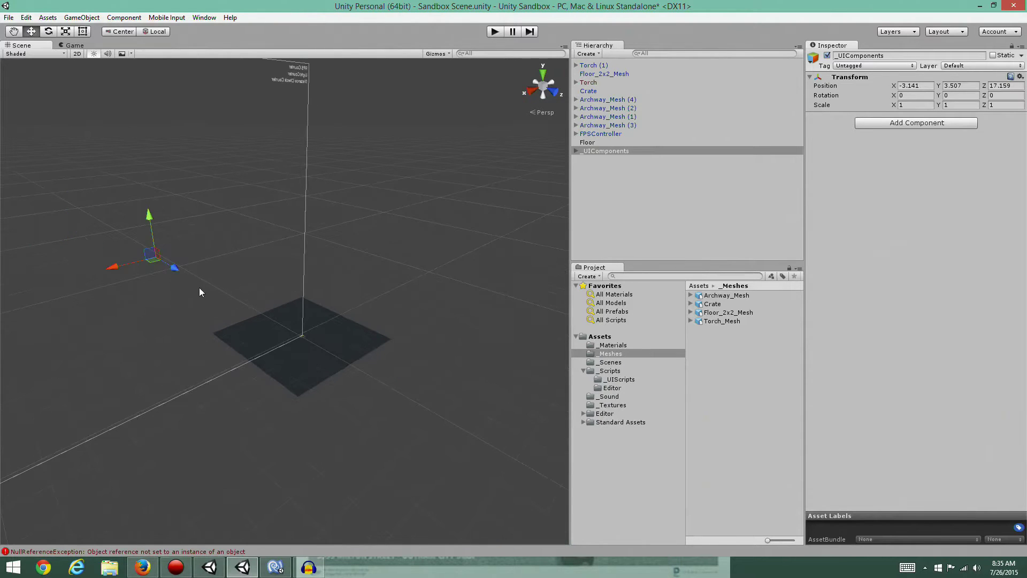
drag(174, 273, 123, 213)
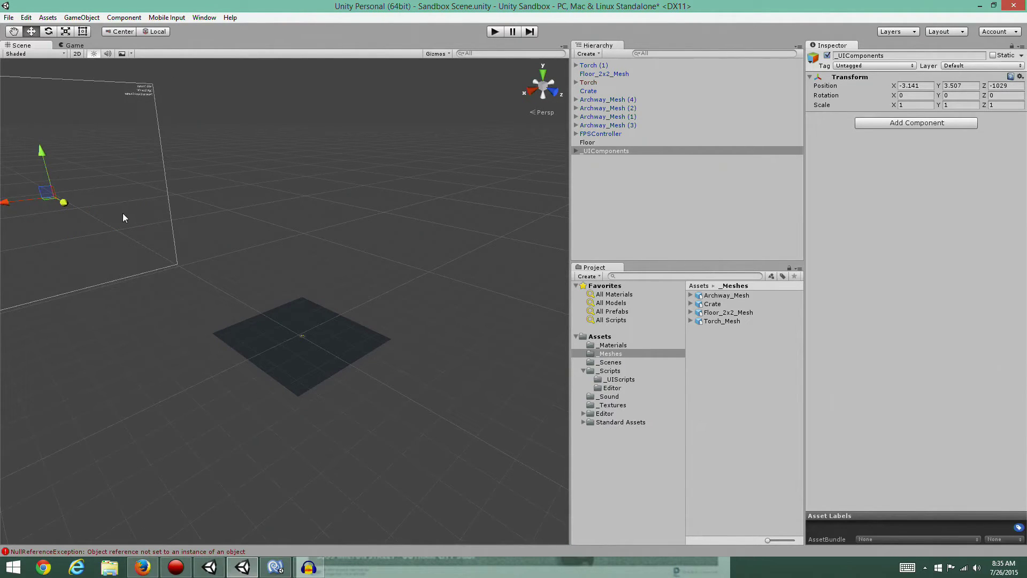
drag(30, 203, 167, 206)
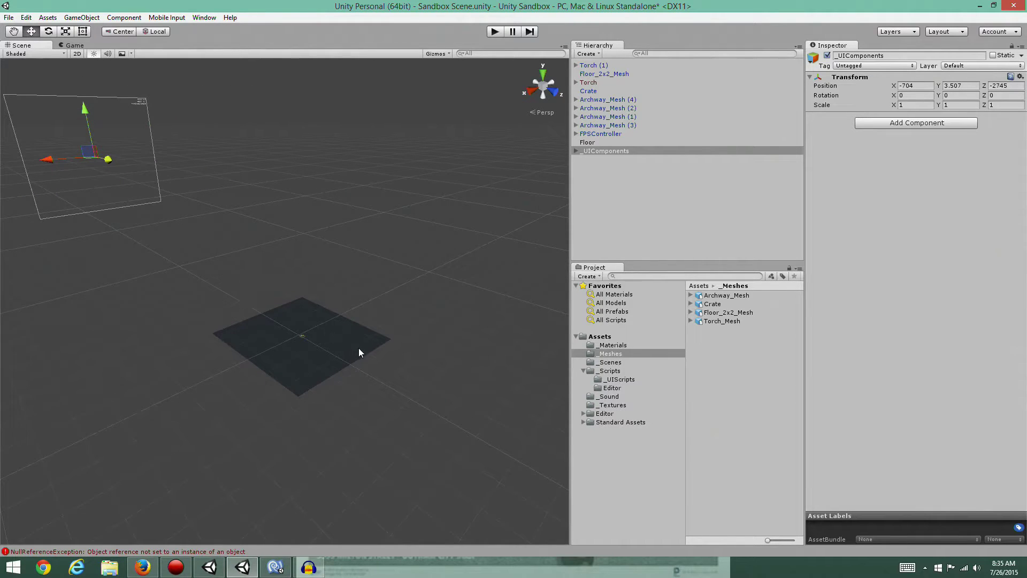
scroll(359, 349, up, 3)
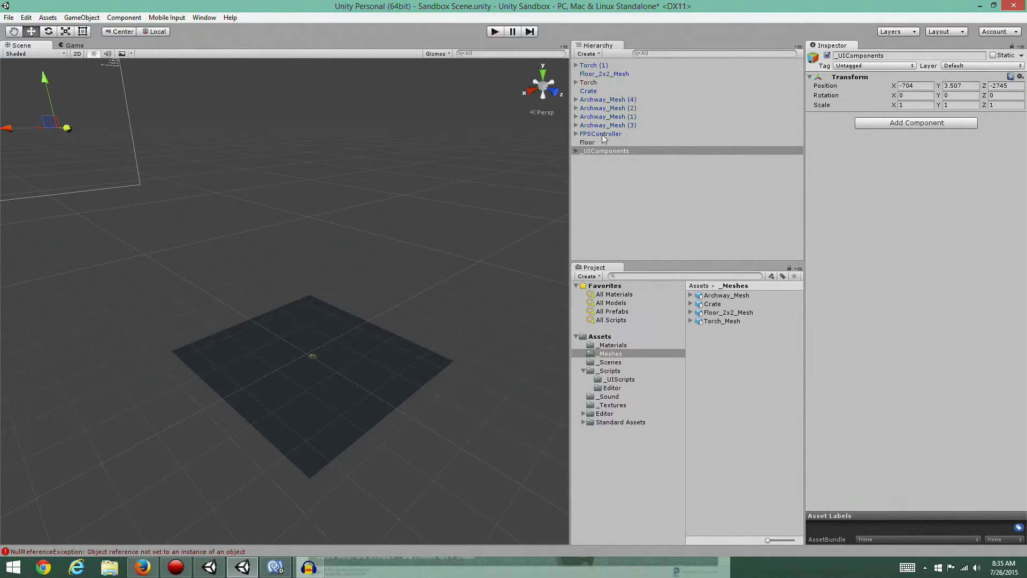
Focus the scene view on Torch (1) and compare its component settings with those of Torch.
click(592, 65)
key(f)
alt+drag(432, 354, 404, 317)
scroll(381, 361, up, 8)
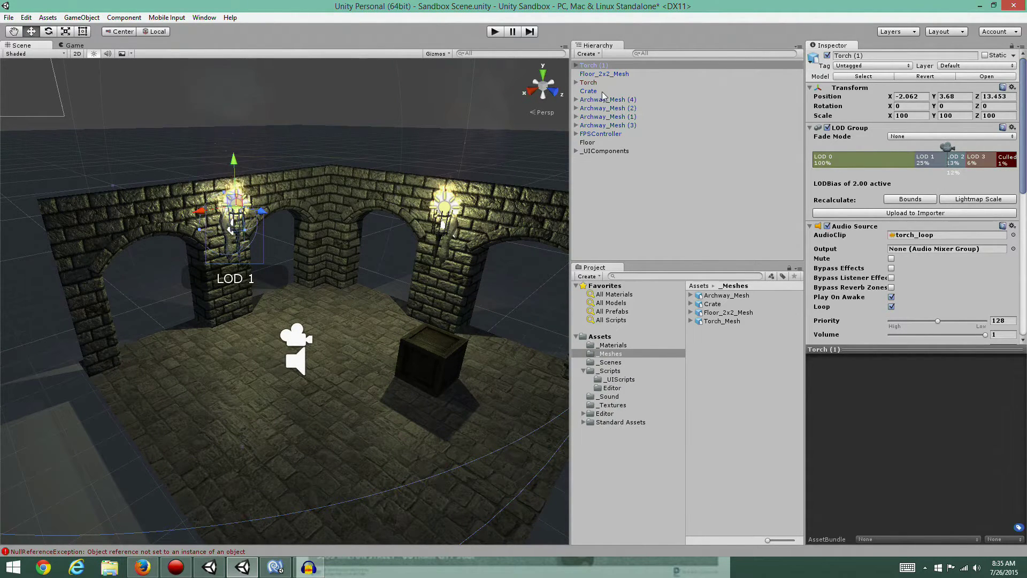
click(589, 83)
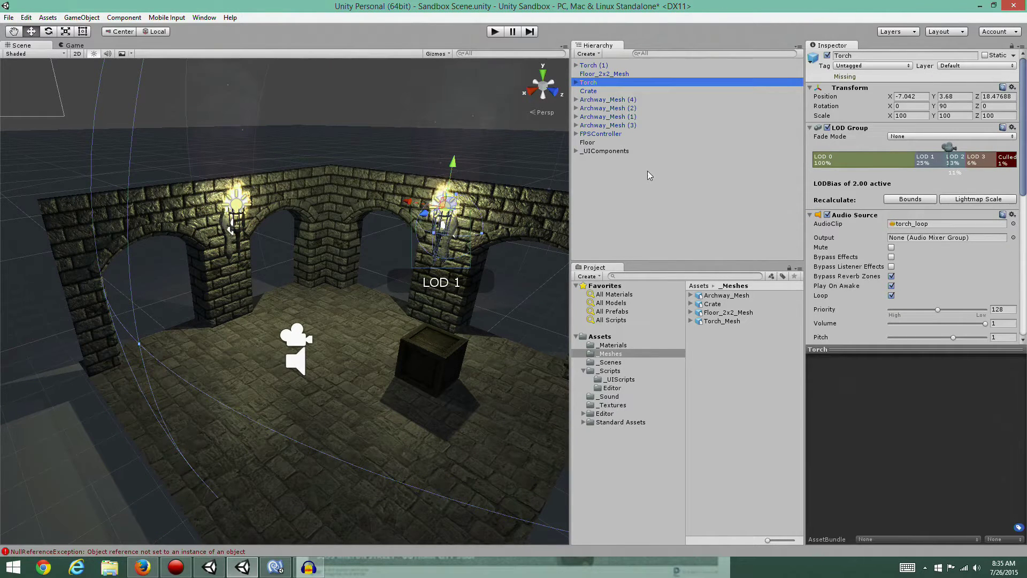
click(591, 66)
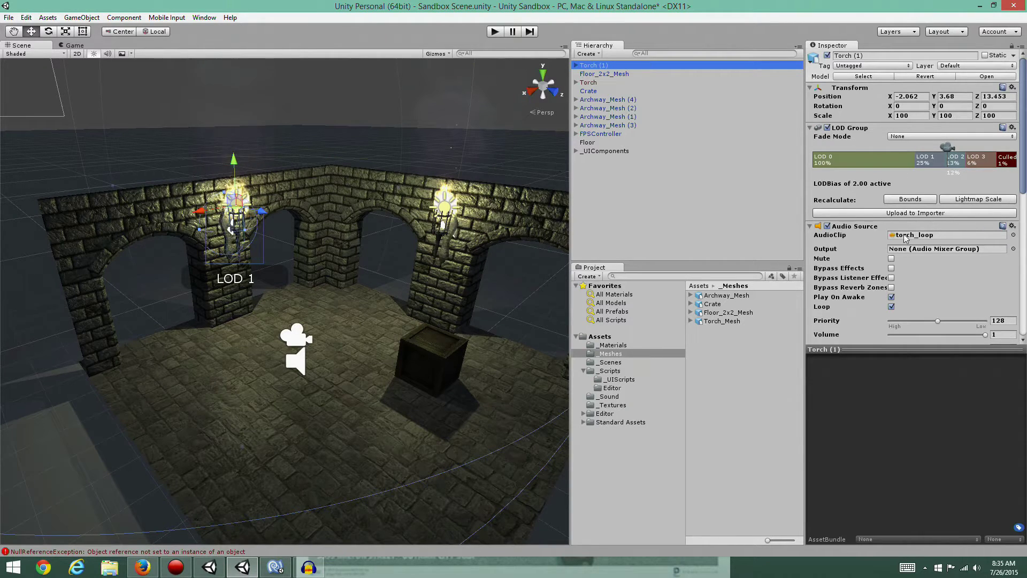
click(647, 82)
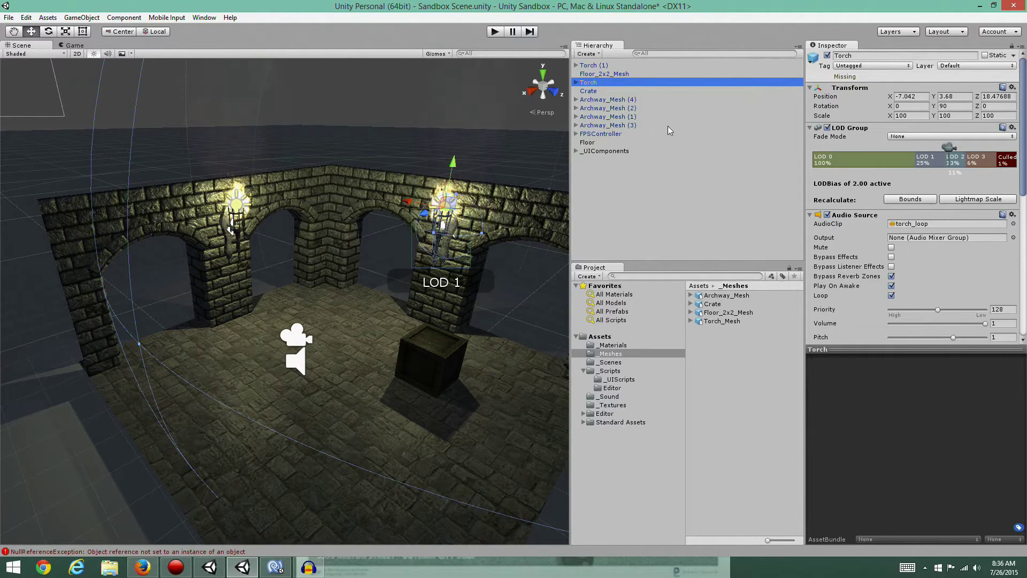
Create a folder named _Prefabs in the project's Assets folder.
click(599, 336)
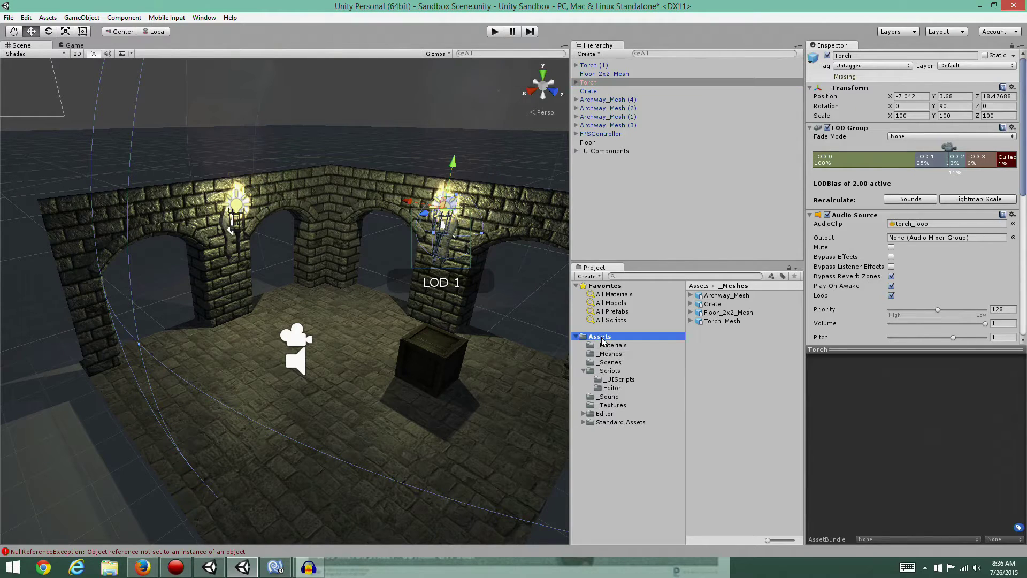
right_click(732, 384)
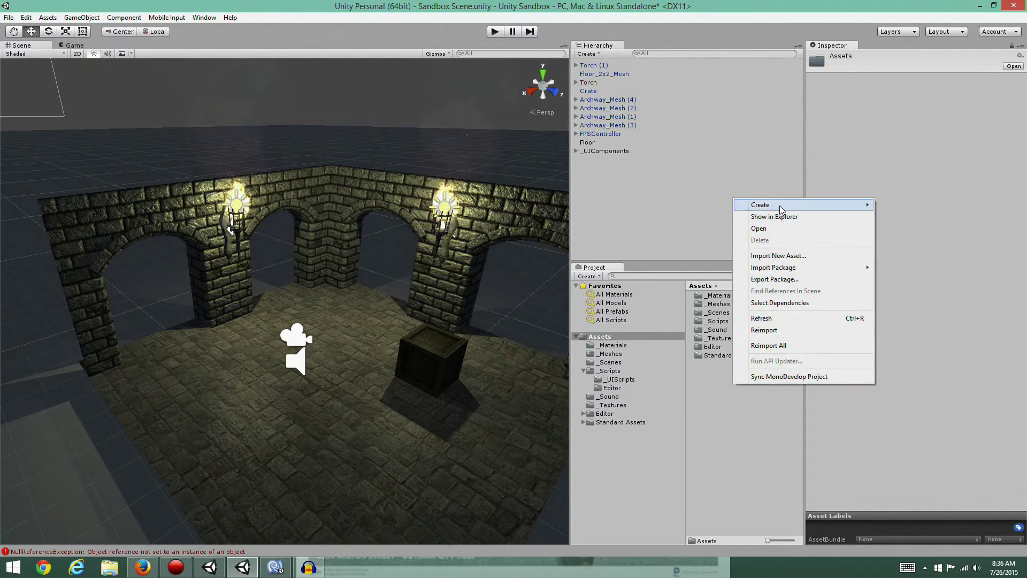
mouse_move(781, 209)
click(669, 206)
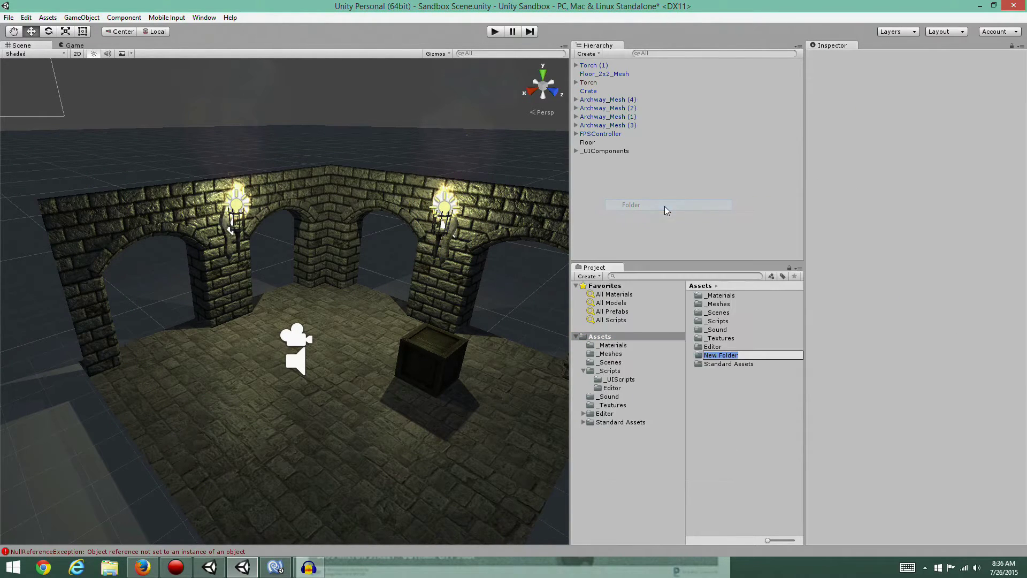
text(_Prefabs)
key(Return)
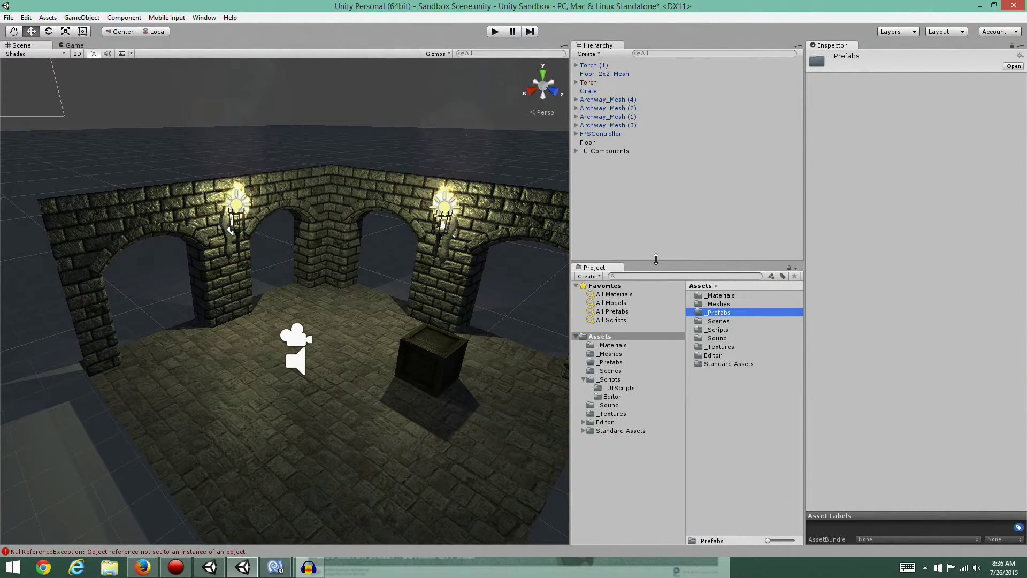
Examine the Torch object's LOD Group and Audio Source settings and the components of its LOD1, Glow and Sparks child objects.
click(443, 237)
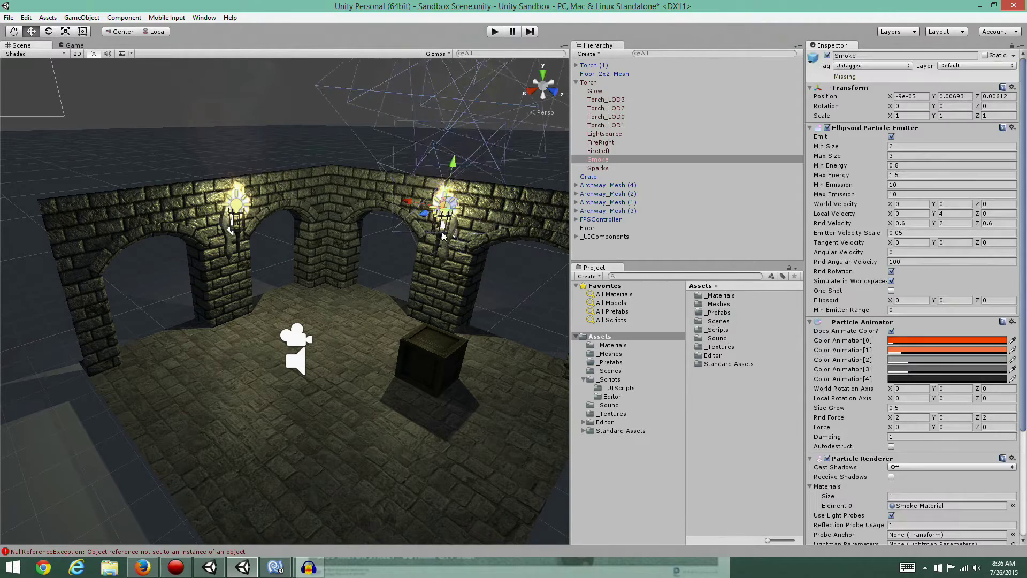
click(589, 83)
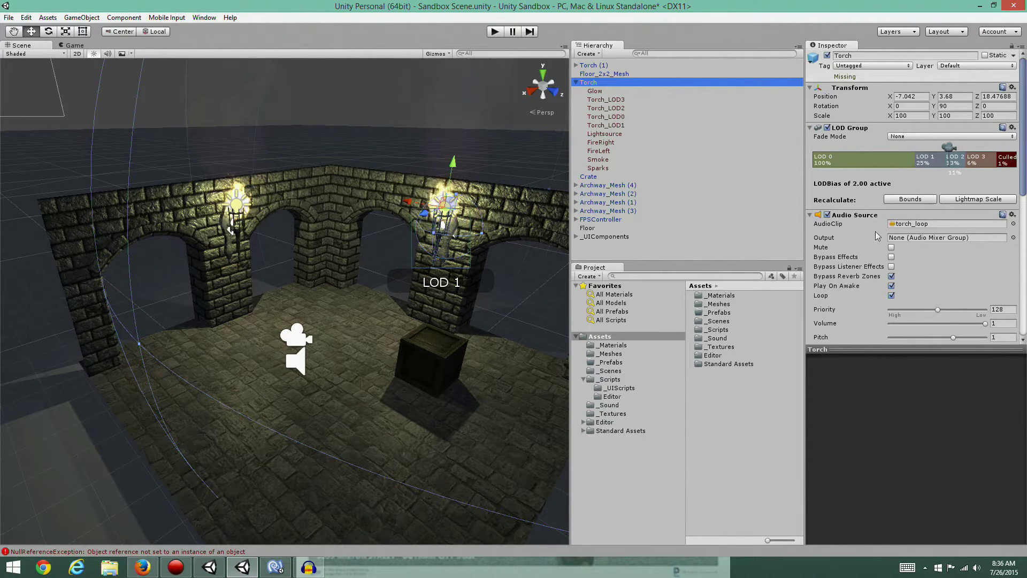
scroll(875, 231, down, 10)
scroll(885, 237, up, 10)
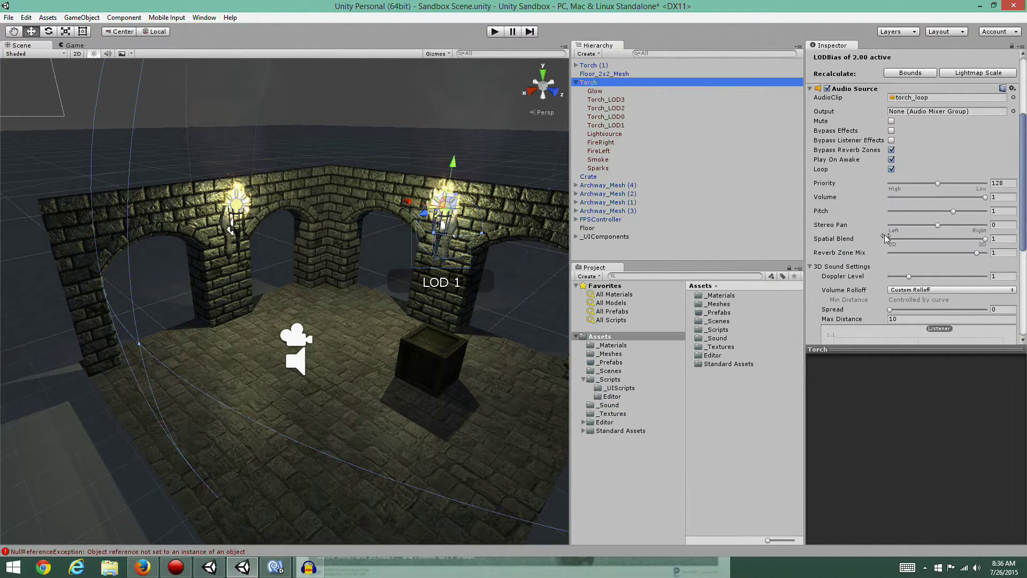
scroll(885, 237, down, 4)
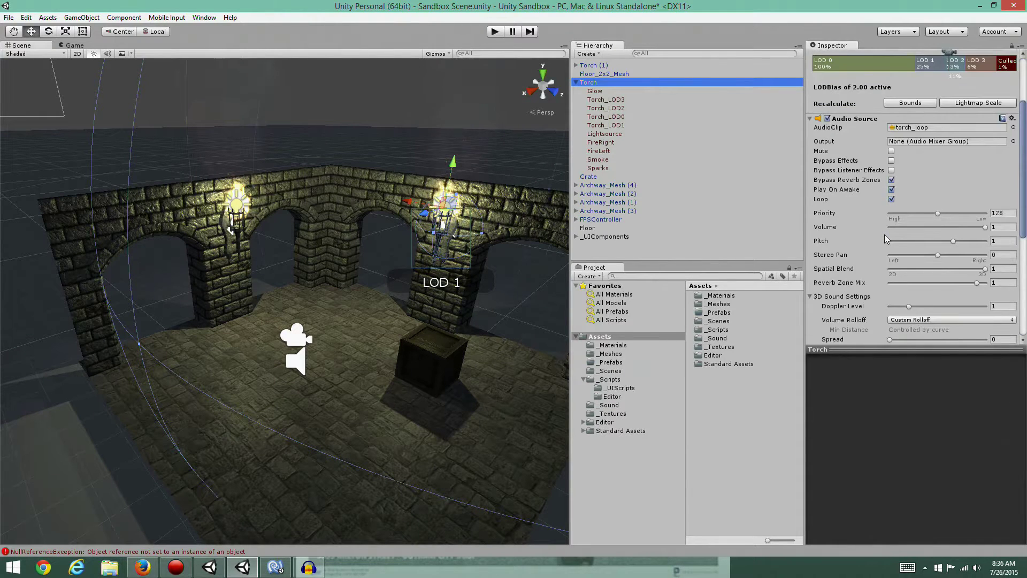
scroll(884, 234, up, 4)
scroll(884, 234, down, 6)
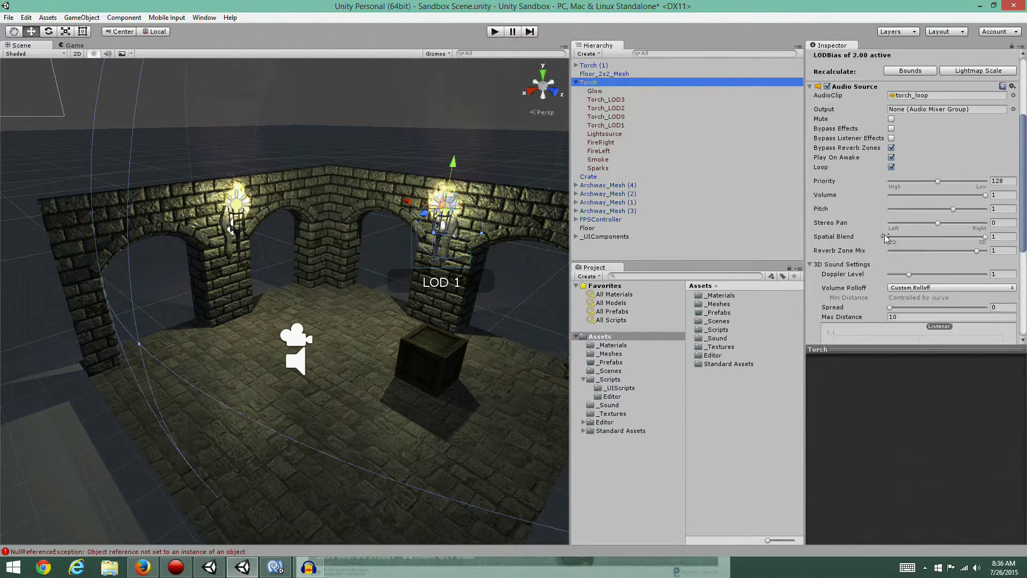
scroll(884, 234, up, 6)
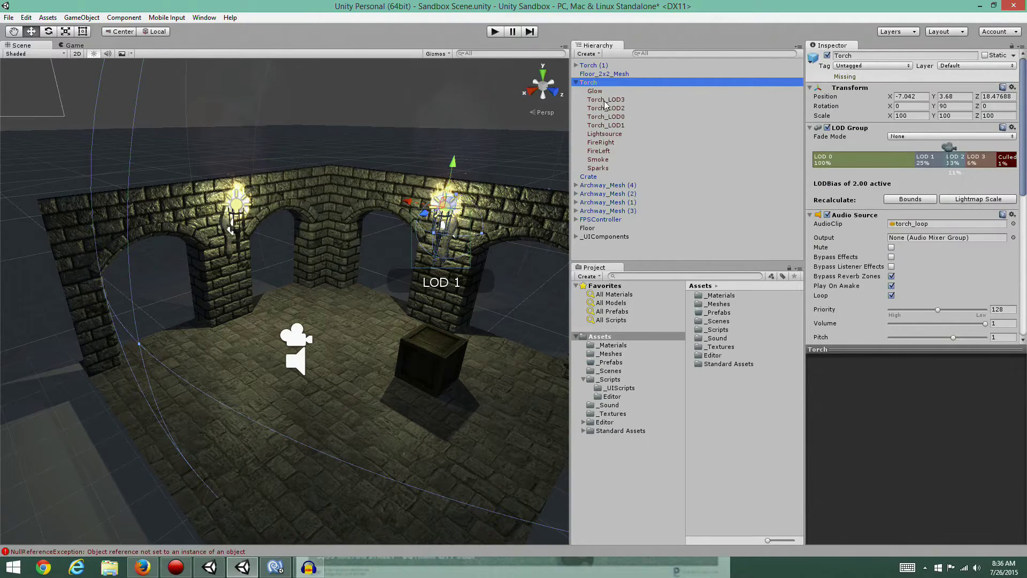
click(636, 125)
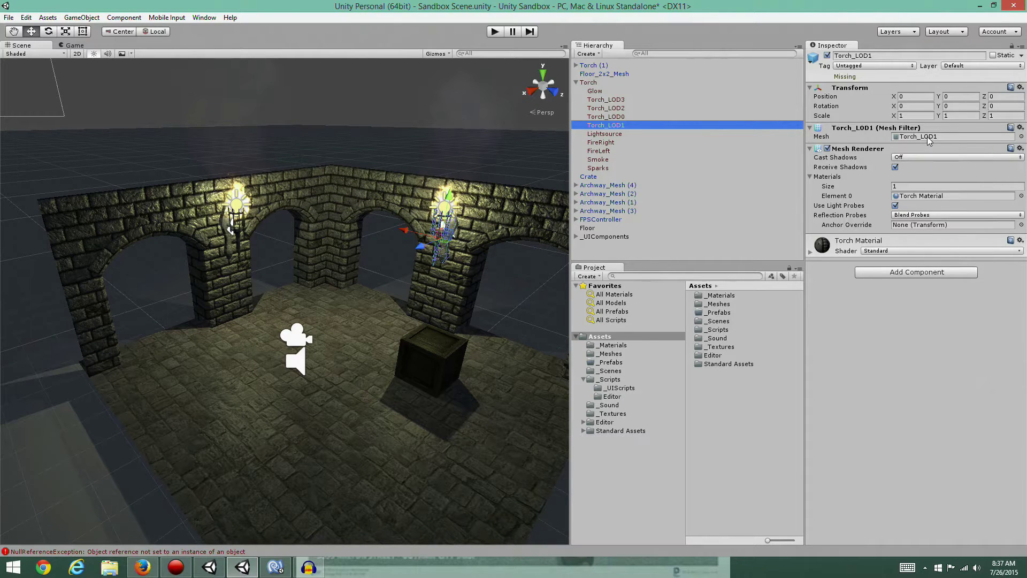
click(592, 91)
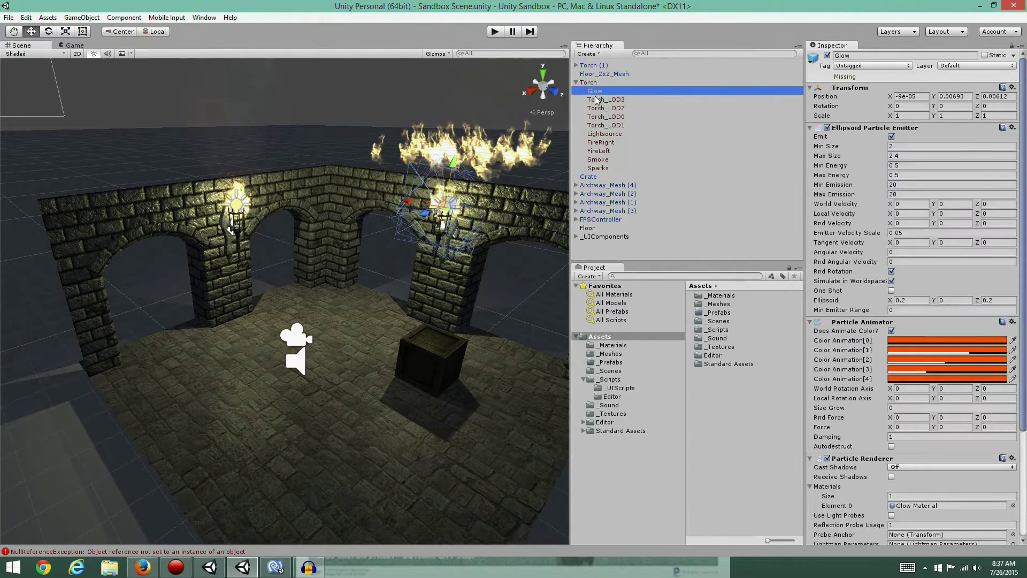
click(593, 99)
click(594, 169)
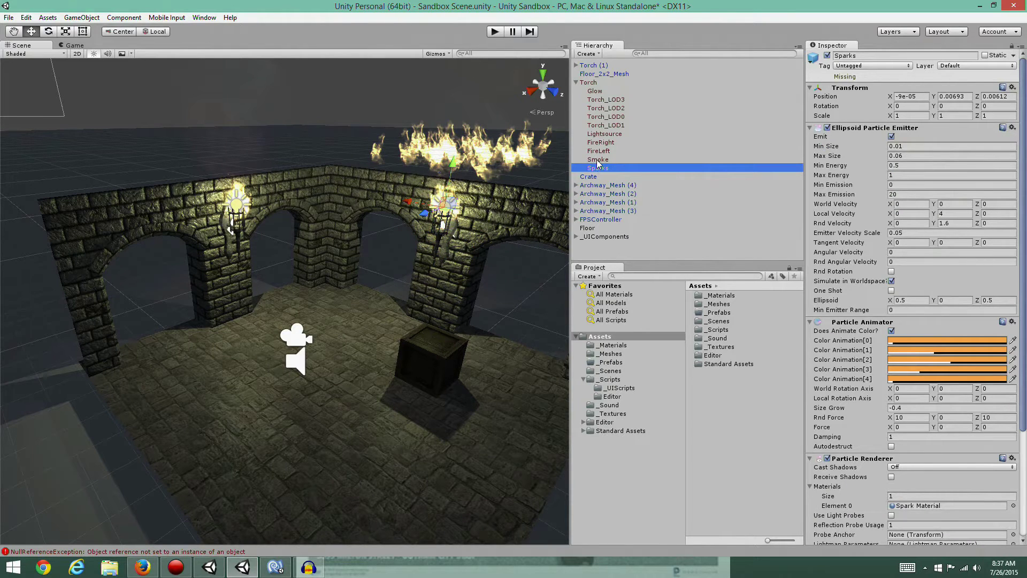
Make a prefab from the scene's Torch object, stored in the _Prefabs folder.
click(593, 65)
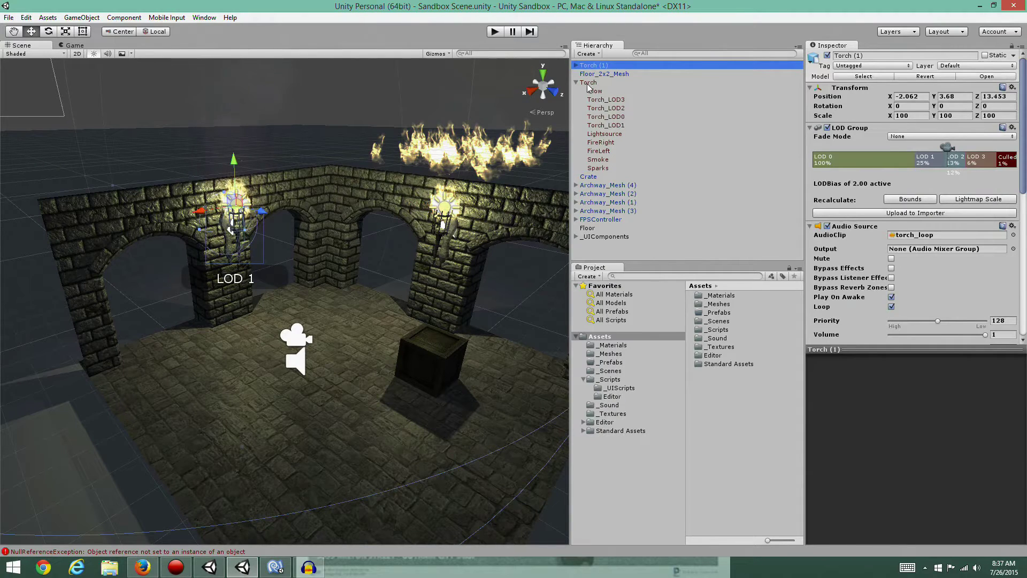
click(588, 83)
drag(589, 82, 718, 317)
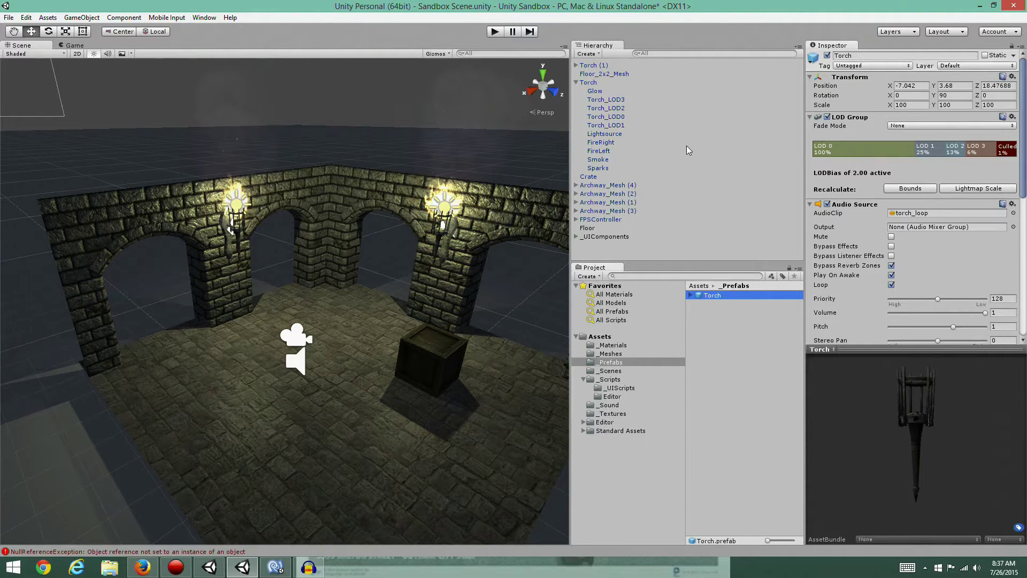
Create a subfolder named Decor inside the _Prefabs folder.
drag(609, 353, 606, 364)
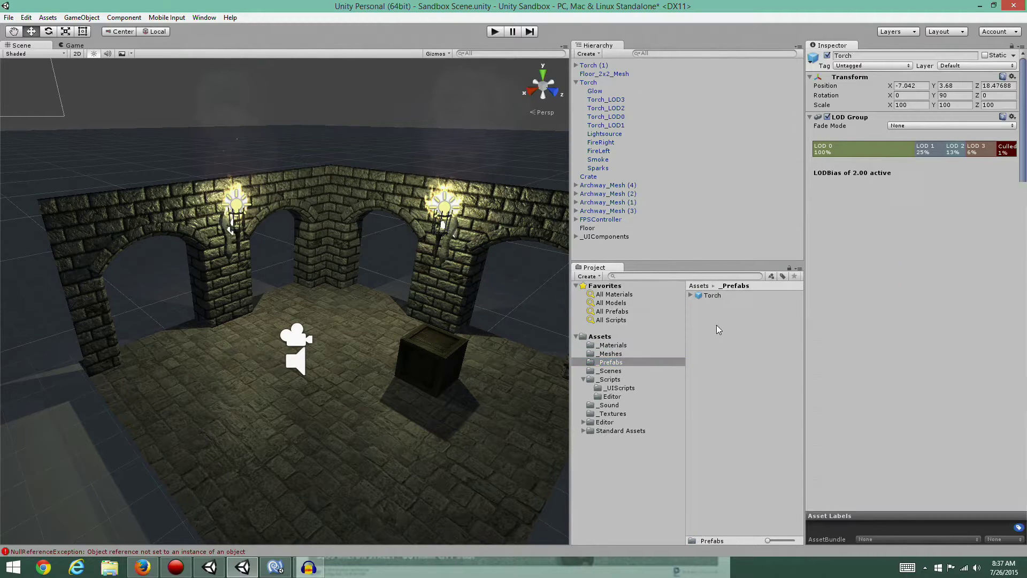
right_click(717, 324)
mouse_move(763, 330)
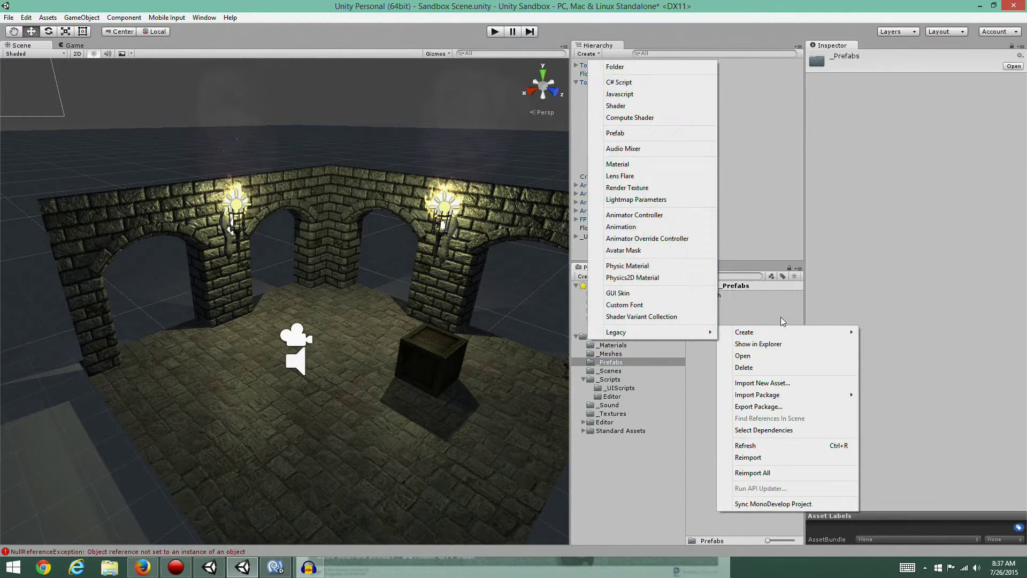
click(662, 67)
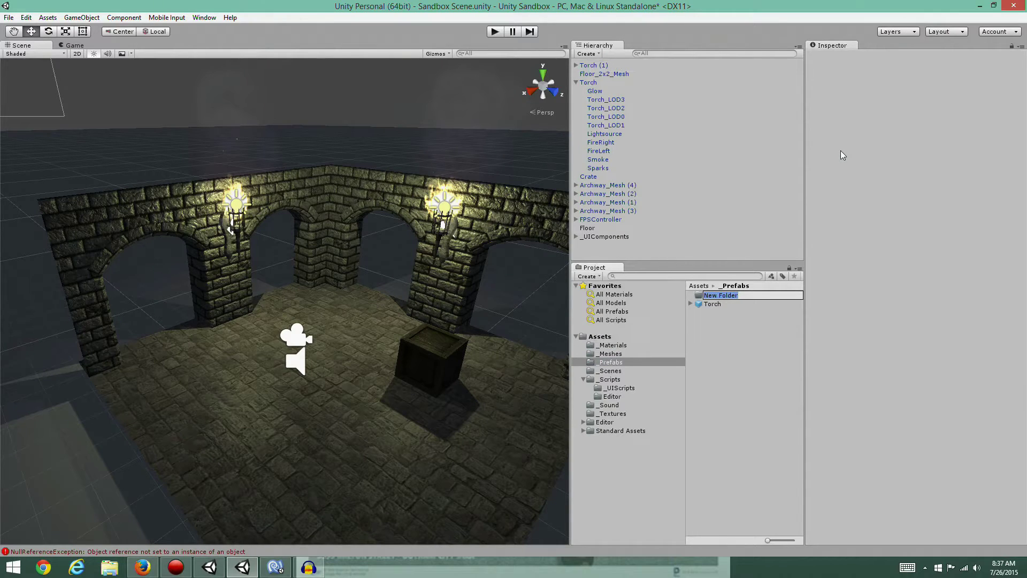
text(DF)
text(cor)
key(Return)
Move the Torch prefab into the Decor folder and open that folder.
drag(710, 304, 714, 297)
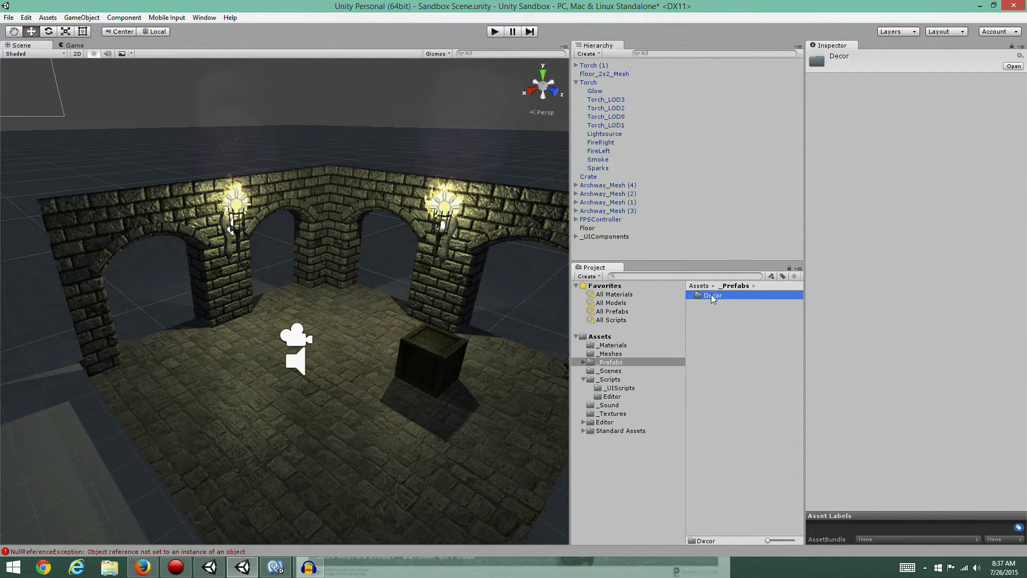
double_click(711, 294)
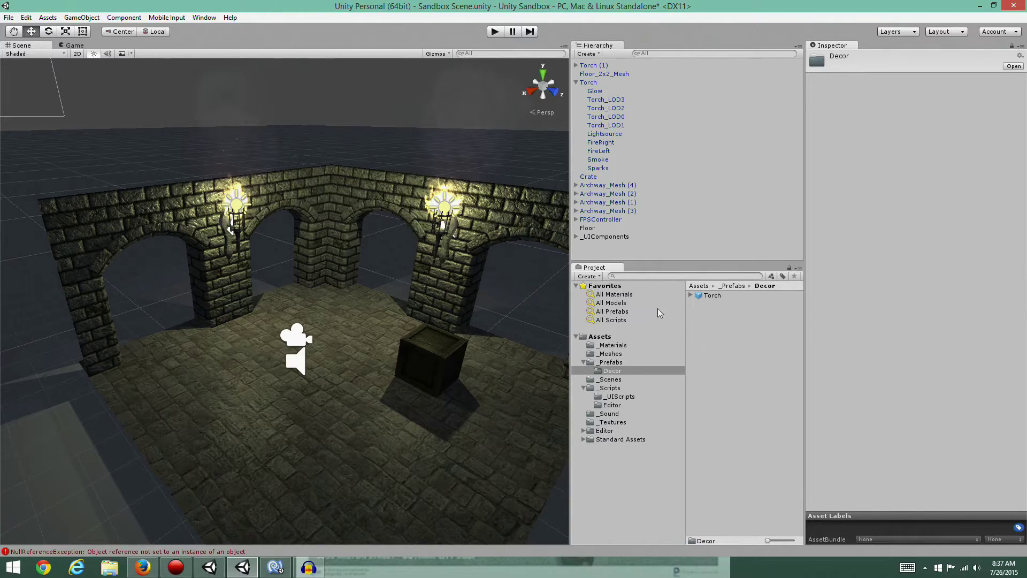
Place an instance of the Torch prefab in the scene by the leftmost archway, at about X 0.28, Y 2.35, Z 14.59.
click(712, 294)
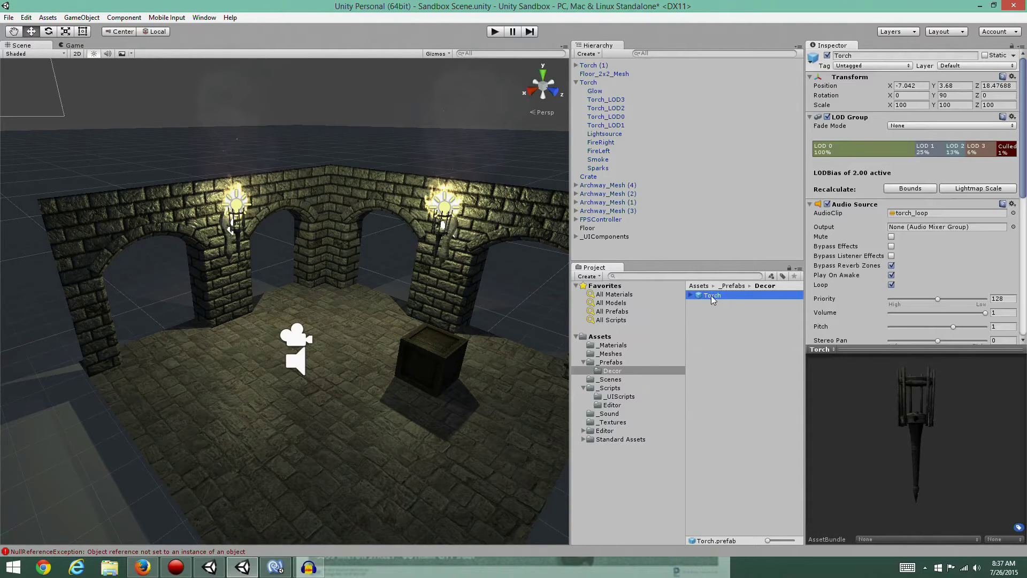
drag(711, 295, 67, 417)
drag(48, 377, 142, 294)
scroll(30, 326, down, 2)
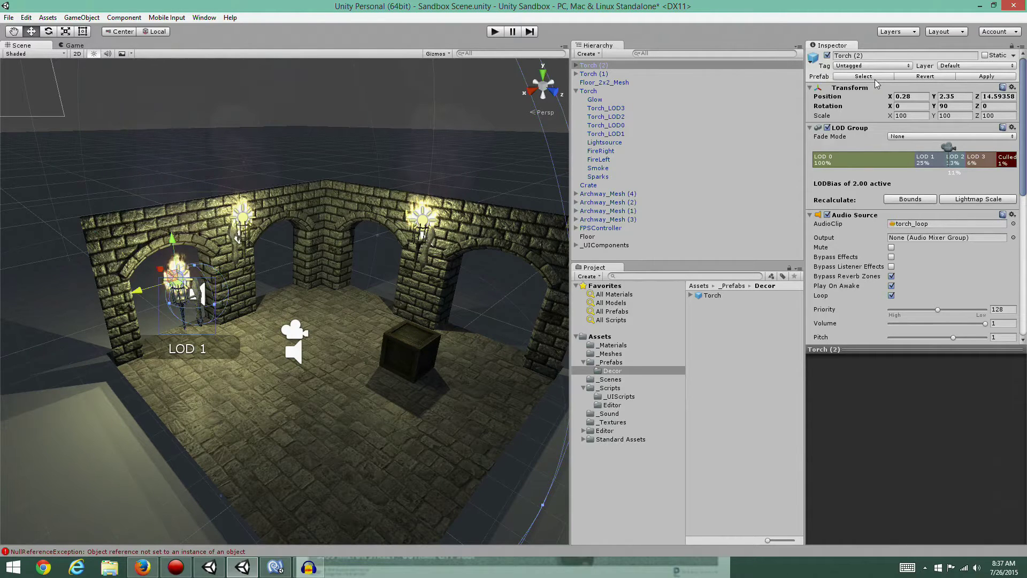
Compare the prefab options of Torch (1) with those of the original Torch.
click(597, 73)
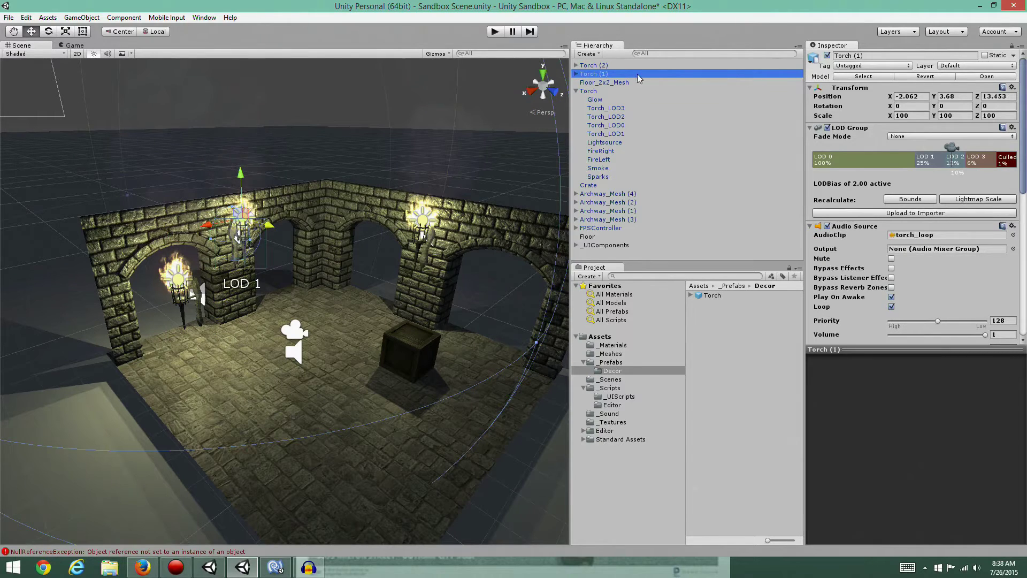
click(586, 92)
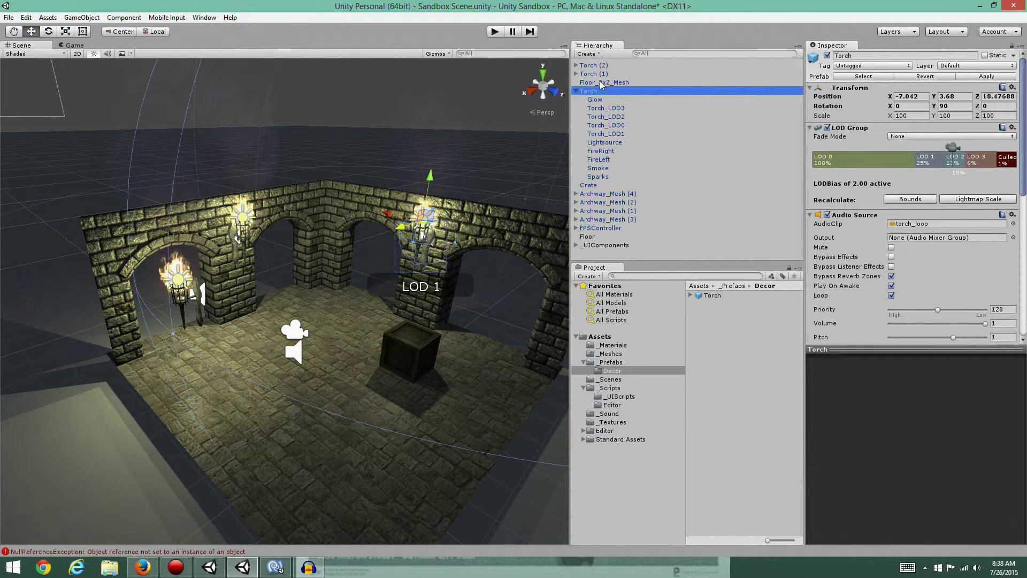
Set the scale of the Torch prefab in the Decor folder to 10 on all three axes.
click(713, 297)
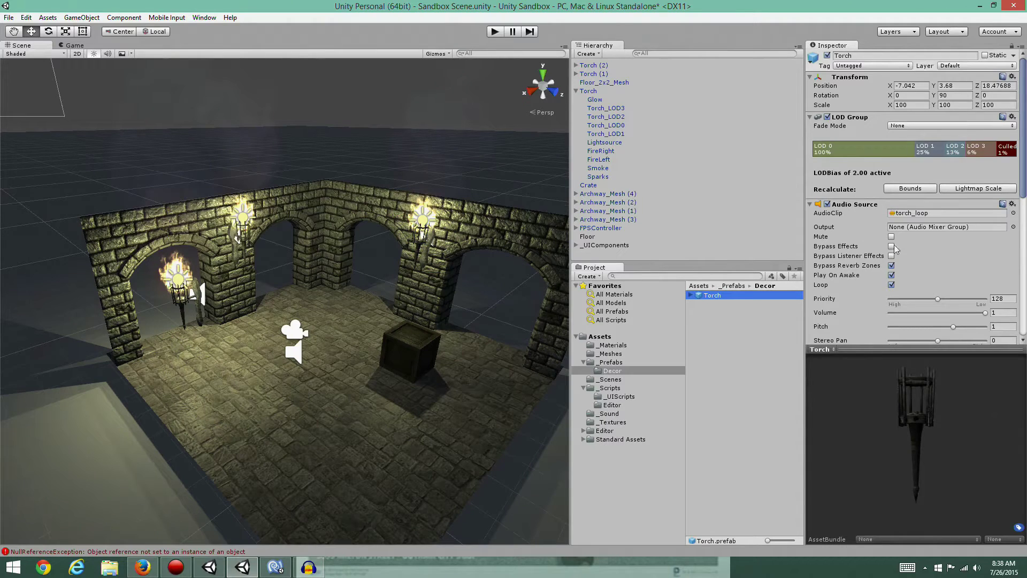
click(911, 105)
text(10)
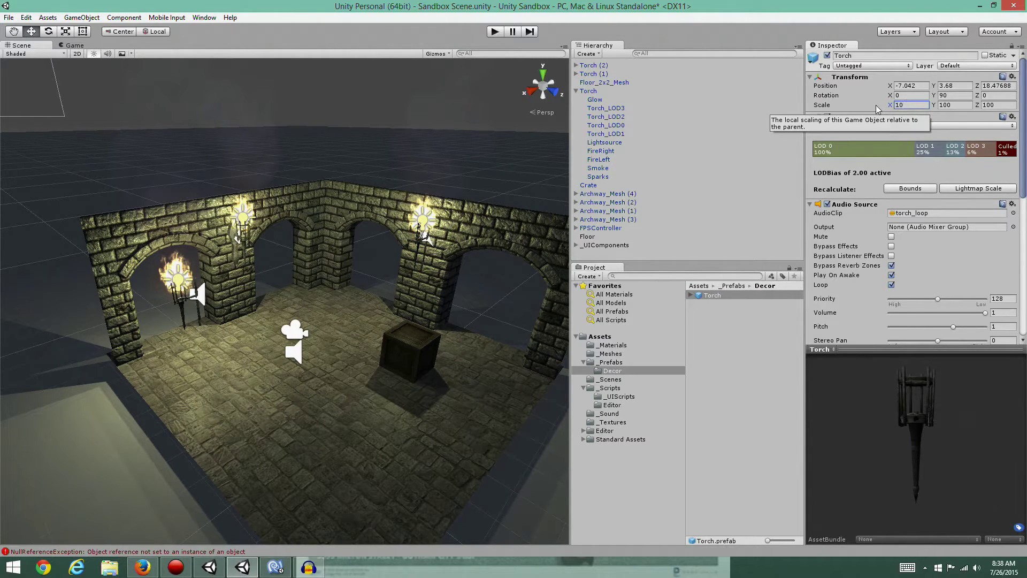
click(957, 106)
text(10)
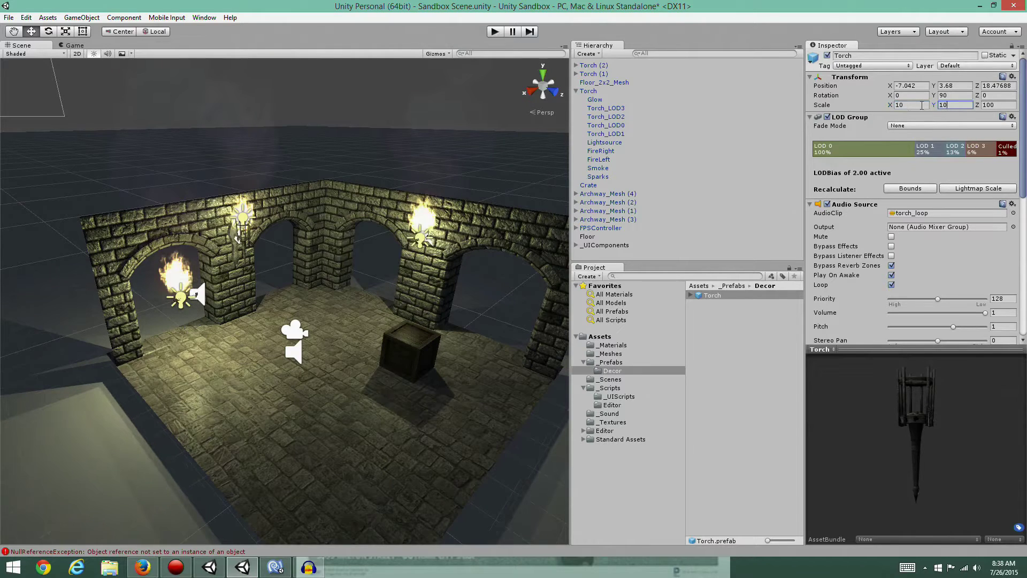
key(Tab)
text(10)
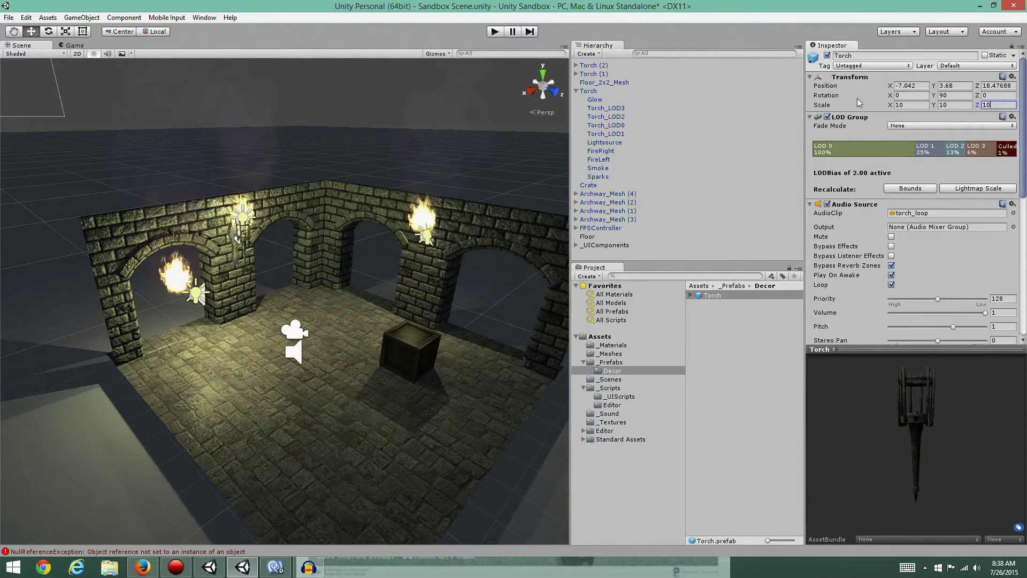
Return the Torch prefab's scale to 100 on all three axes.
click(918, 106)
text(100)
key(Tab)
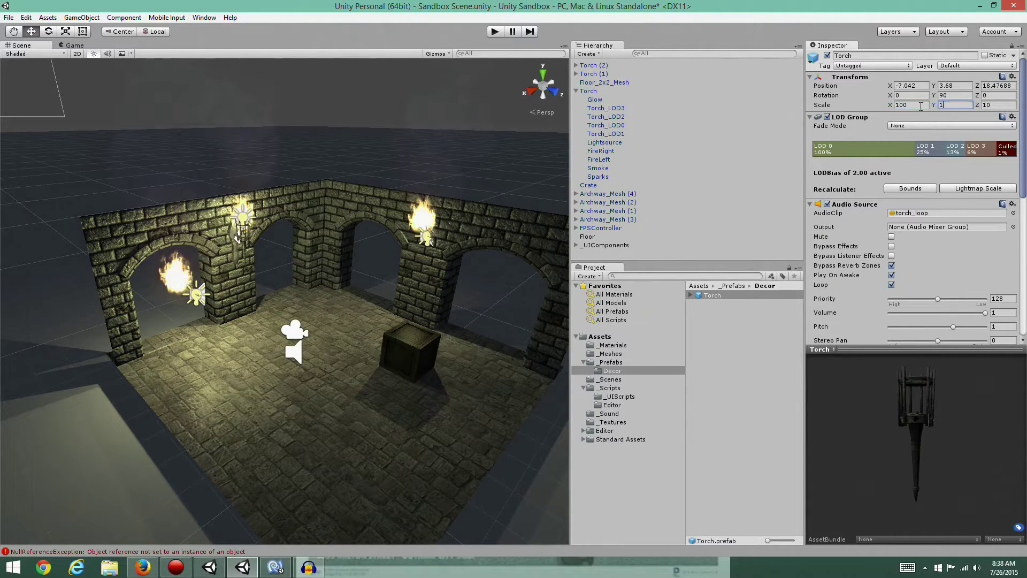
text(100)
key(Tab)
text(100)
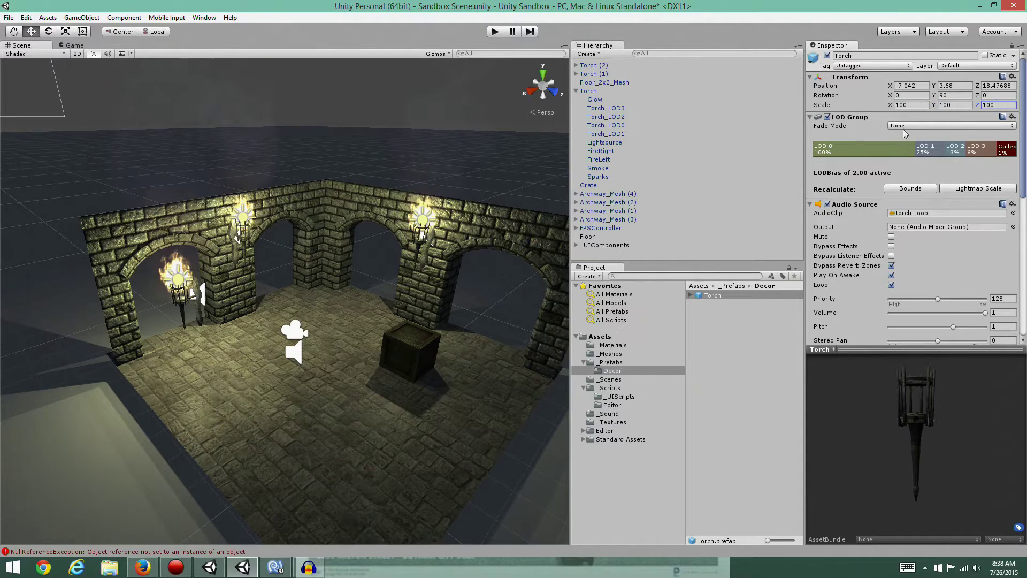
click(914, 96)
Scale the original Torch instance in the scene to 10 on all three axes and apply the change to its prefab.
click(590, 92)
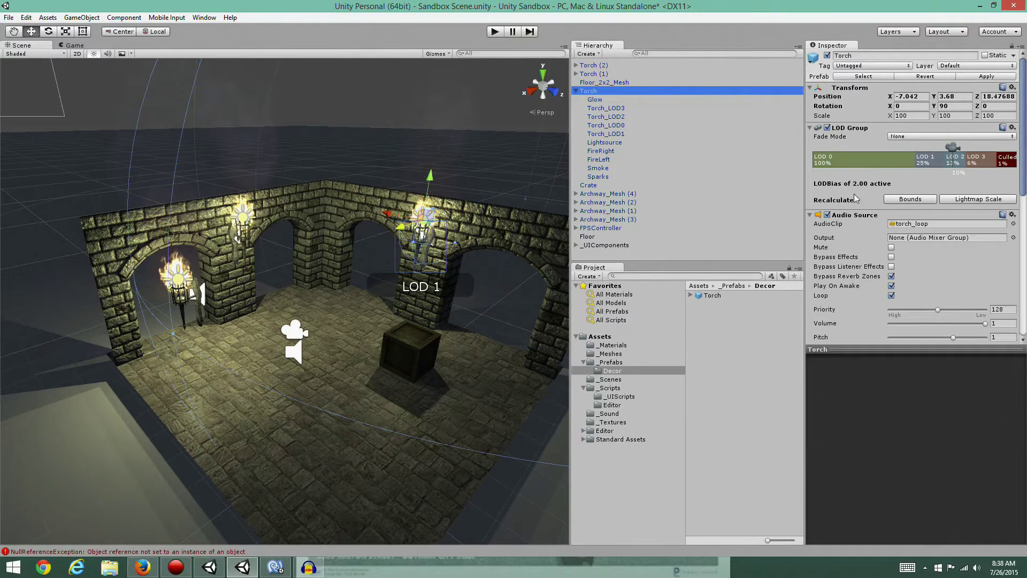
click(909, 116)
key(BackSpace)
key(Tab)
text(10)
key(Tab)
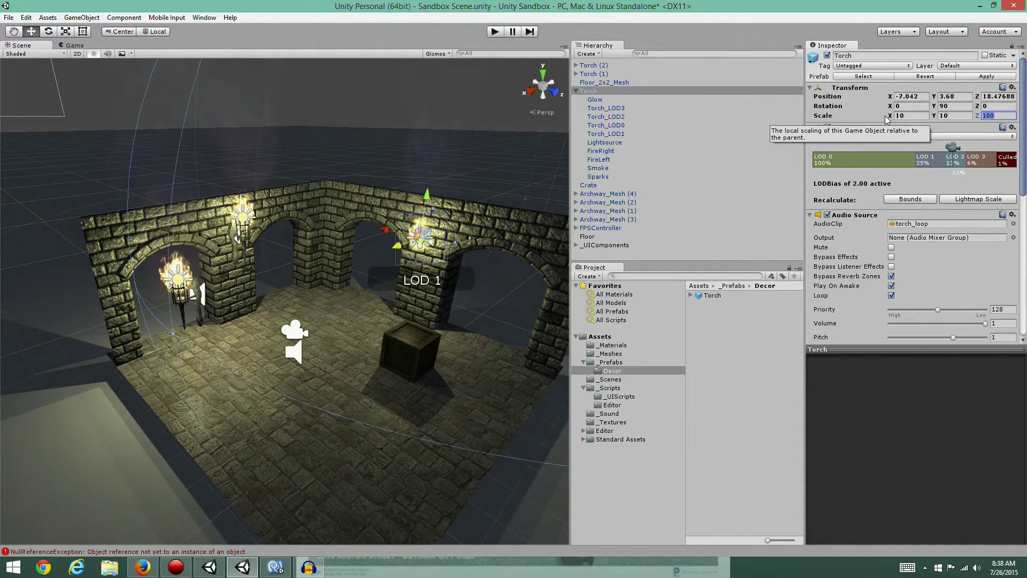
text(10)
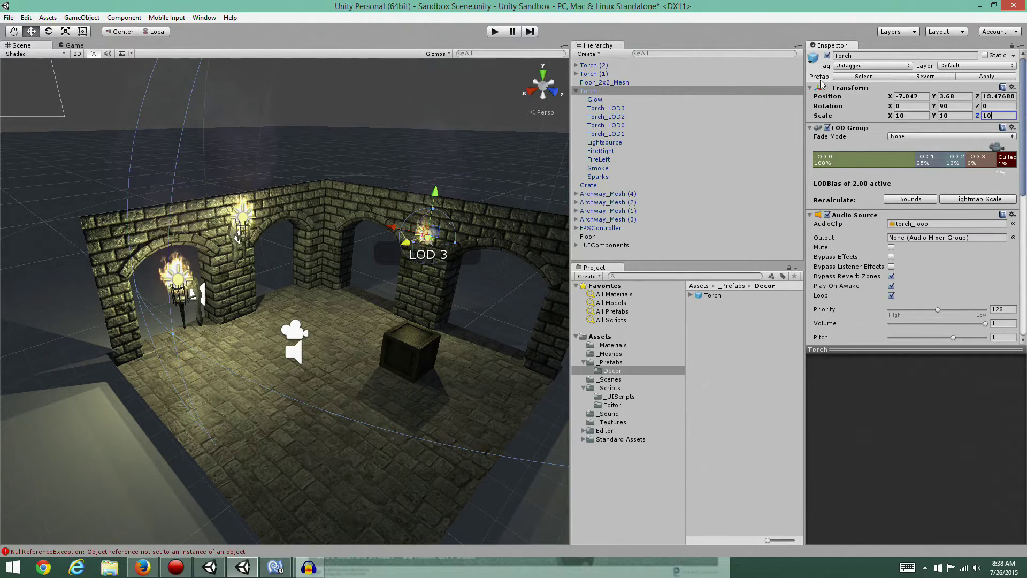
click(982, 78)
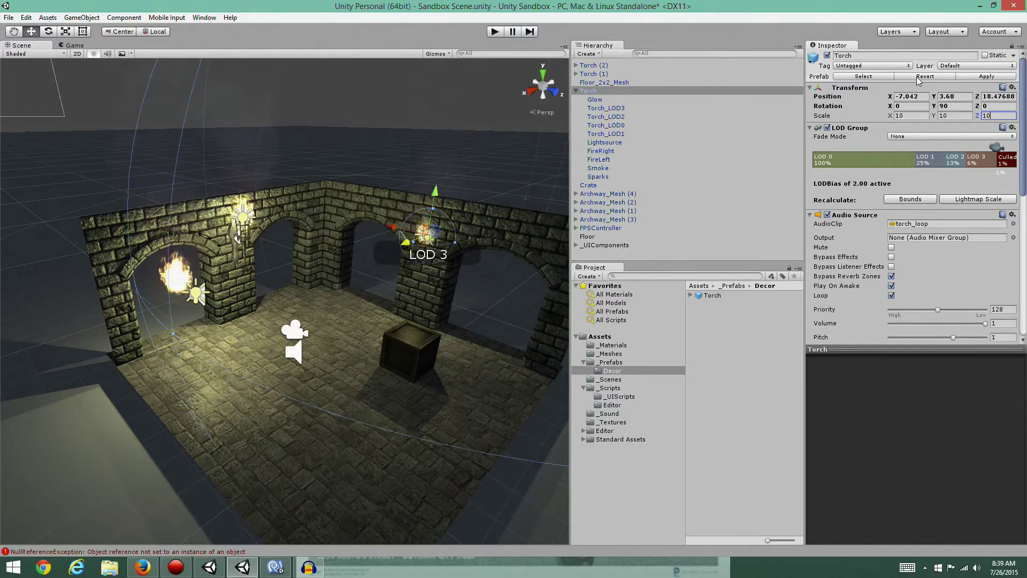
Reset the Torch prefab asset in the Decor folder to a scale of 100 on X, Y and Z.
click(713, 297)
click(913, 105)
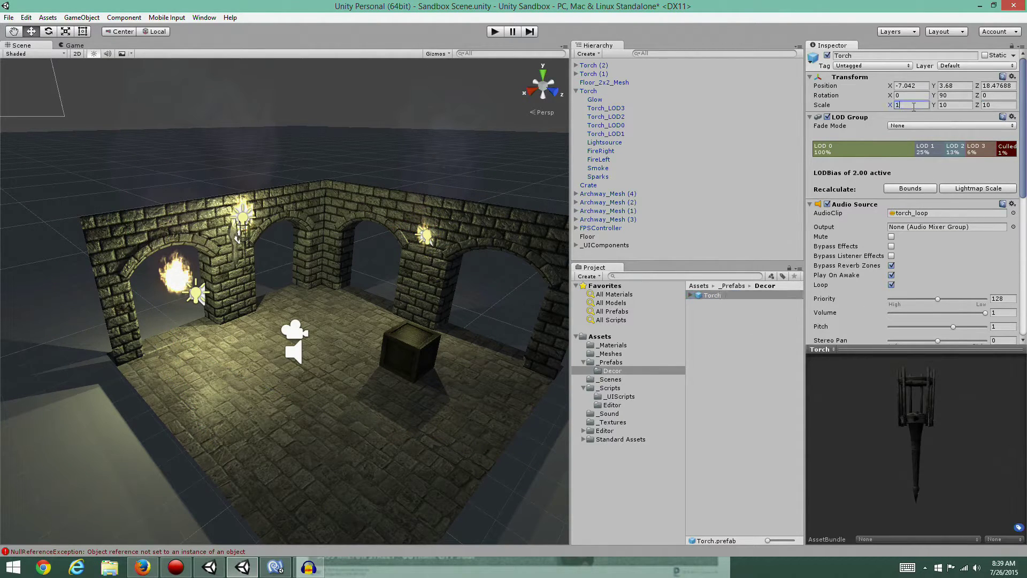
text(100)
key(Tab)
text(100)
key(Tab)
text(100)
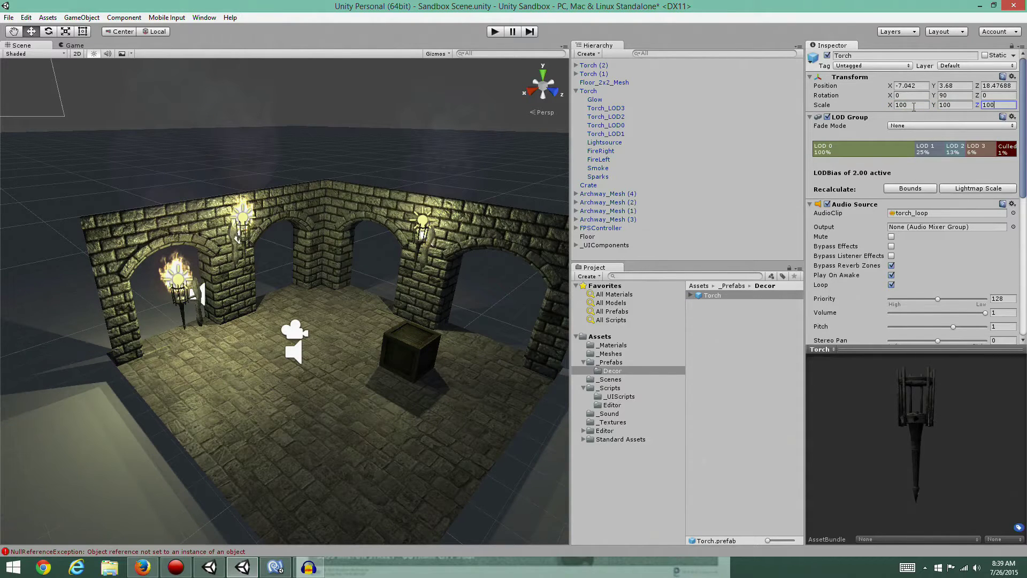
click(722, 355)
click(719, 296)
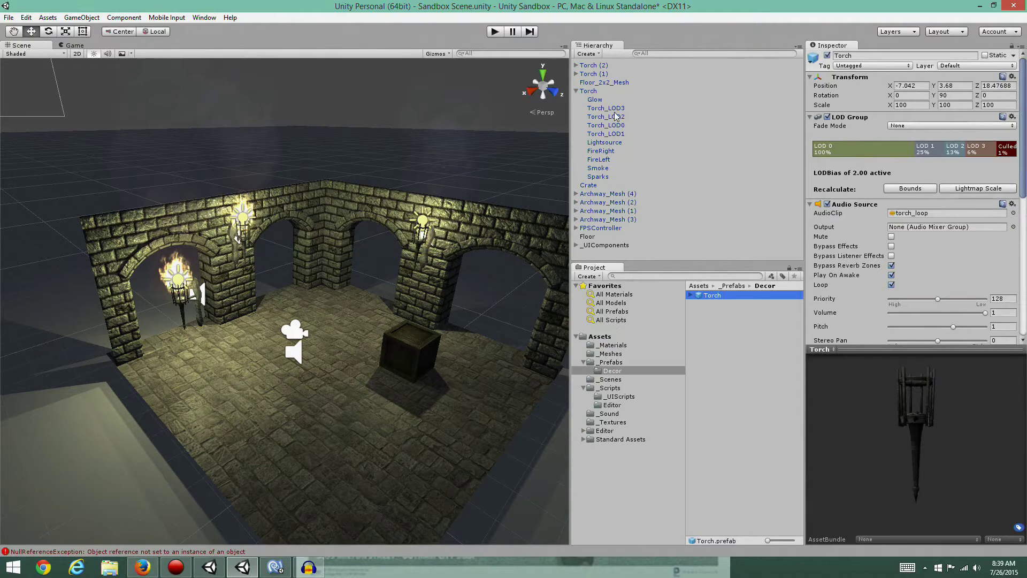
Scale the original Torch instance to 10 on all three axes and revert it to its prefab values.
click(589, 92)
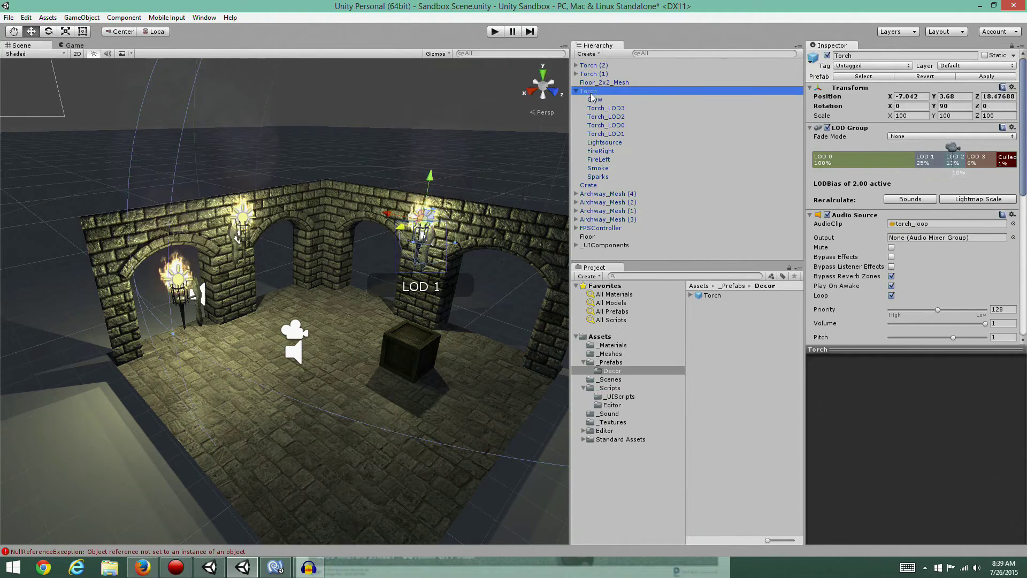
click(913, 113)
text(10)
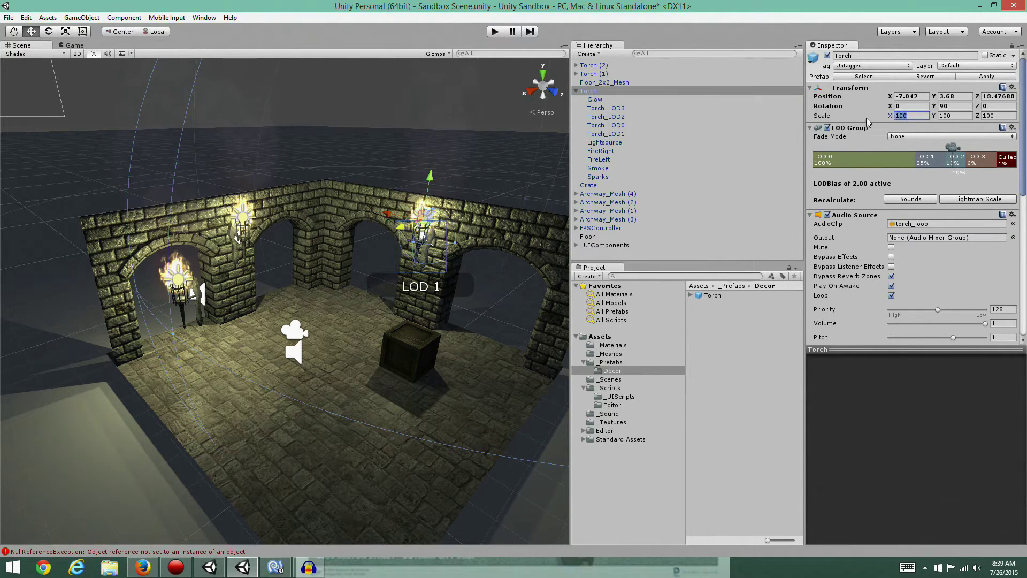
key(Tab)
text(10)
key(Tab)
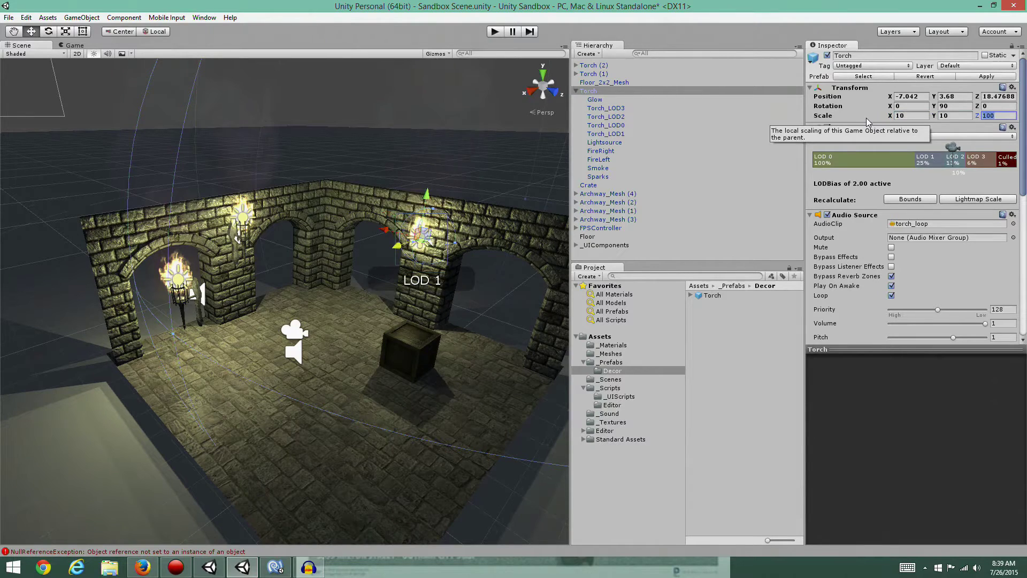
text(10)
key(Return)
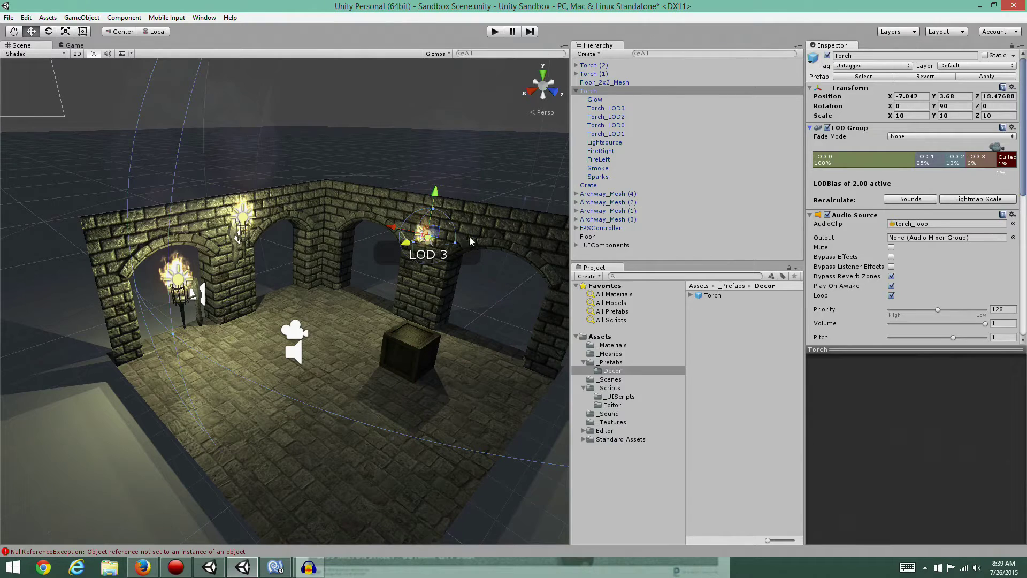
click(921, 76)
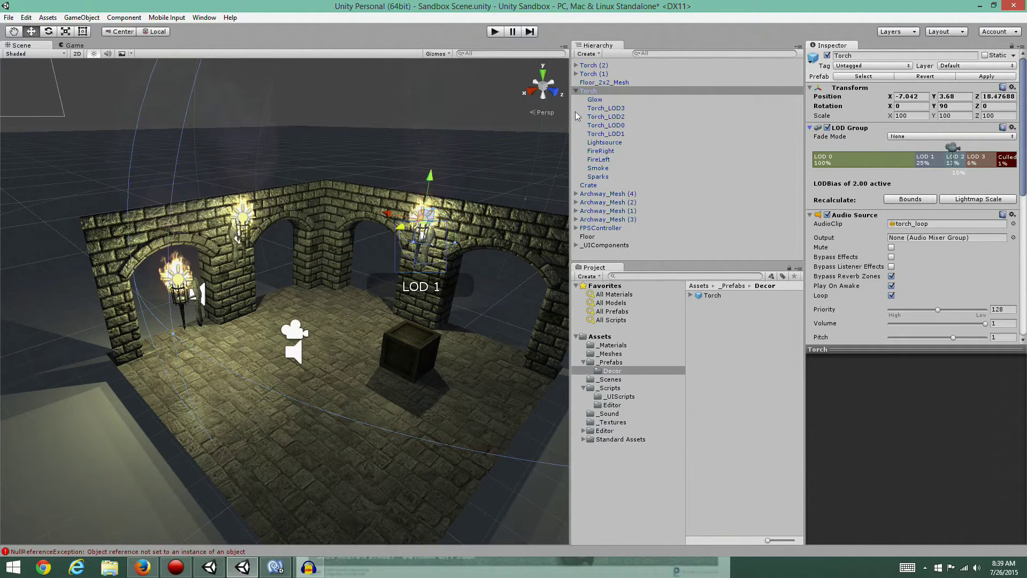
Delete the Torch (1) object, which is not linked to the Torch prefab.
click(592, 66)
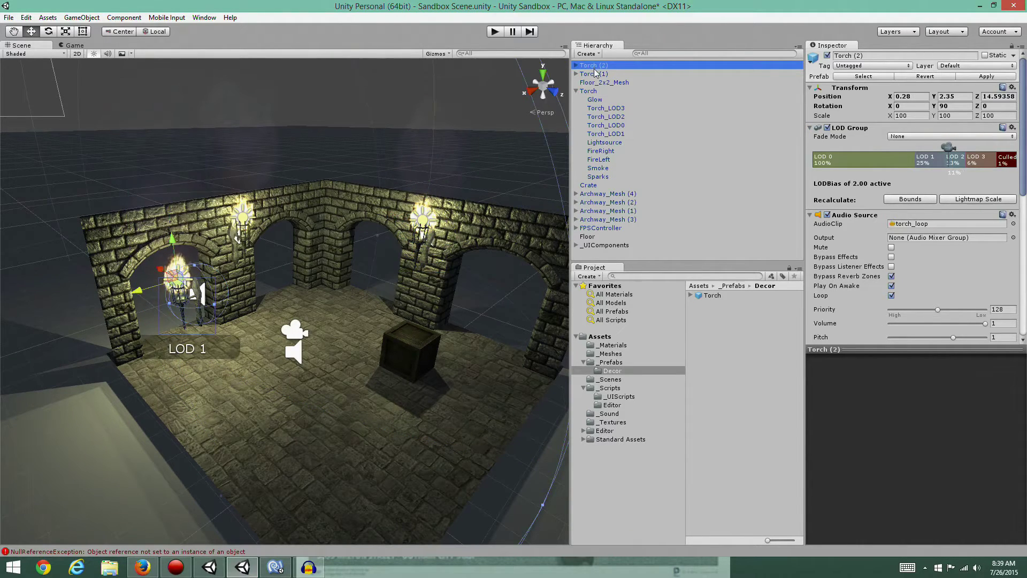
click(592, 75)
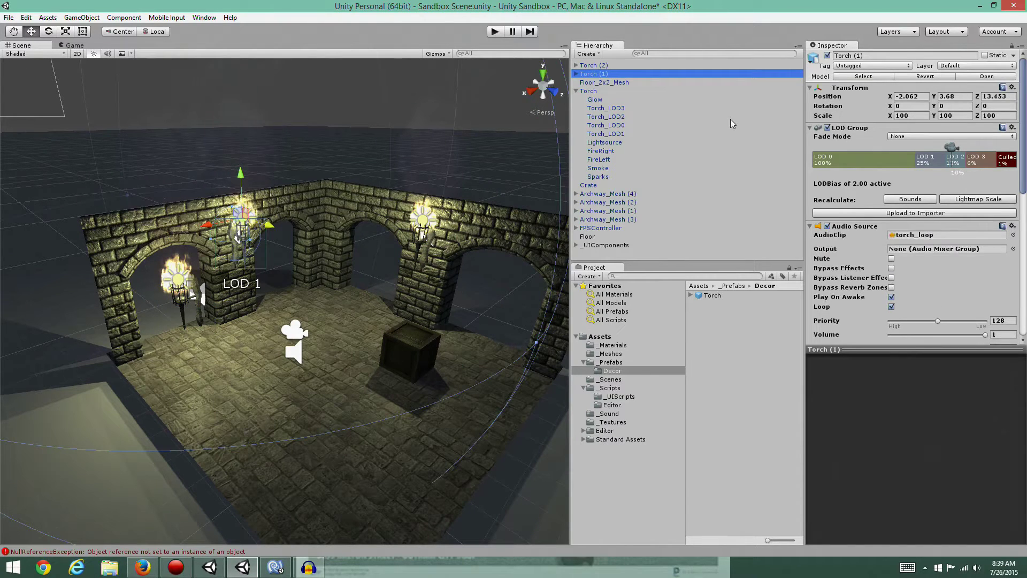
key(Delete)
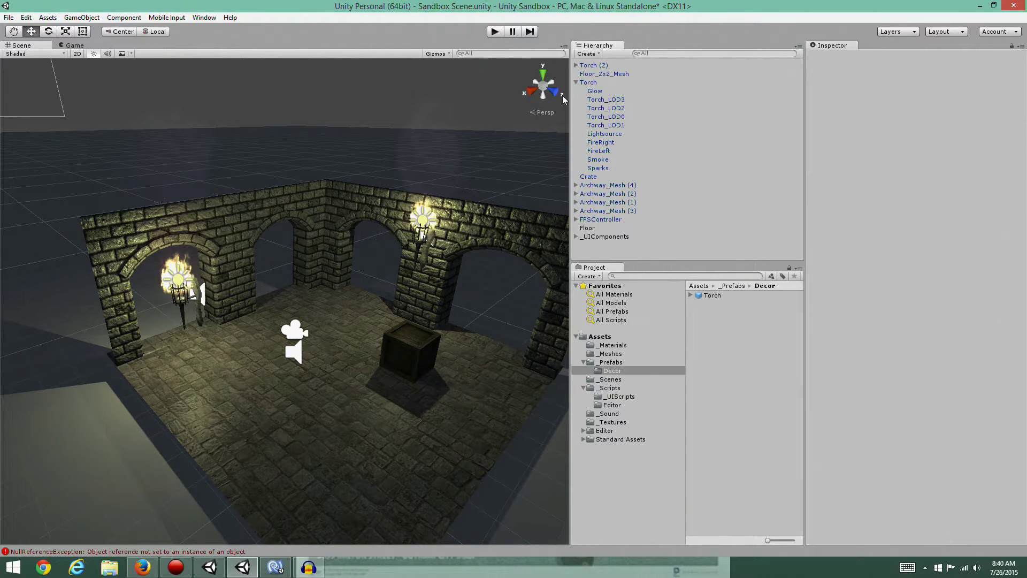
Rename the Torch (2) instance as Torch.
click(591, 66)
click(615, 66)
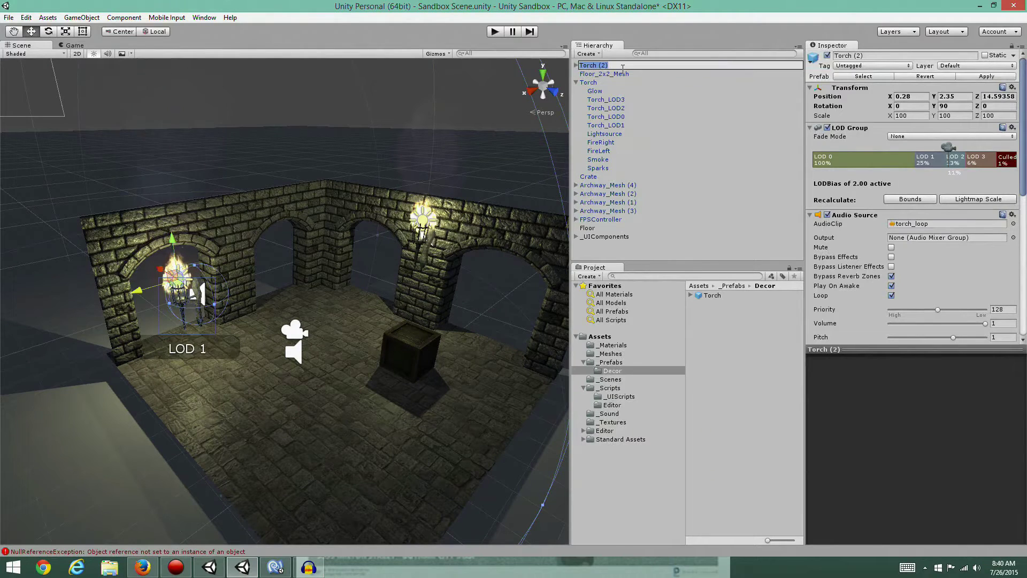
key(BackSpace)
key(BackSpace)
key(BackSpace)
key(BackSpace)
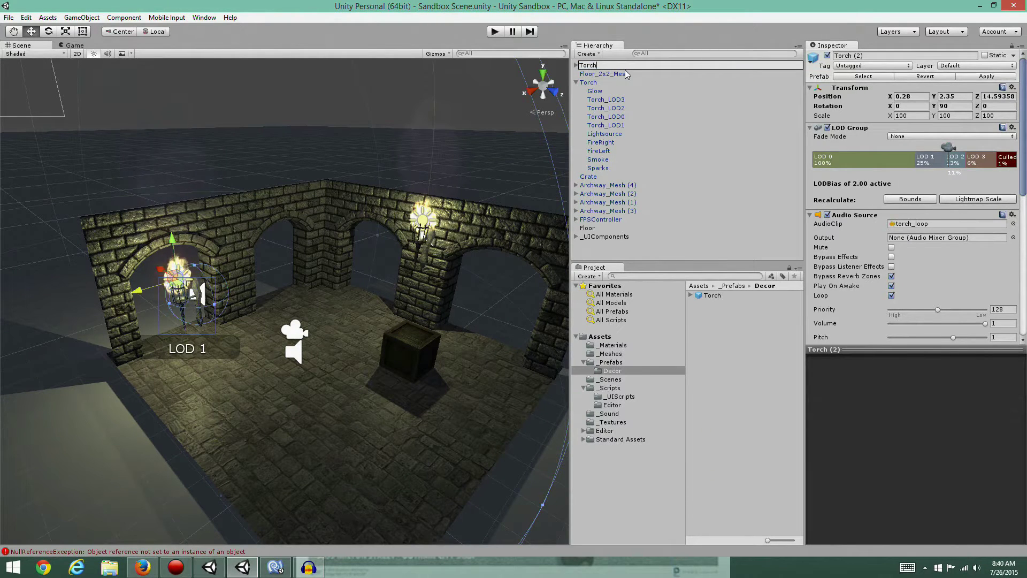
key(Return)
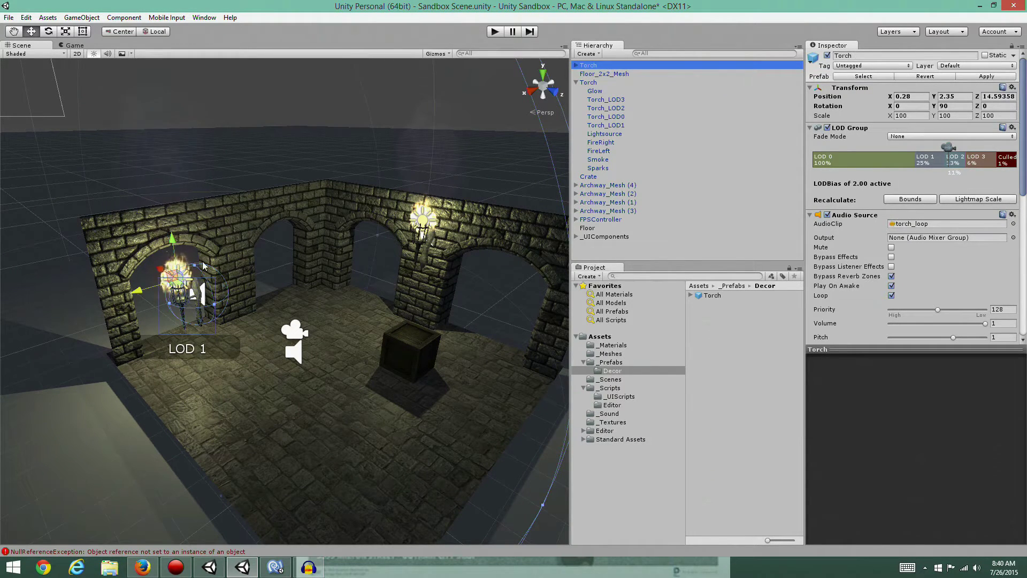
Set the renamed torch's Y rotation to 0 and move it onto the left wall's pillar, at about X -2.09, Y 3.77, Z 13.43.
drag(135, 298, 247, 275)
key(f)
scroll(300, 309, up, 5)
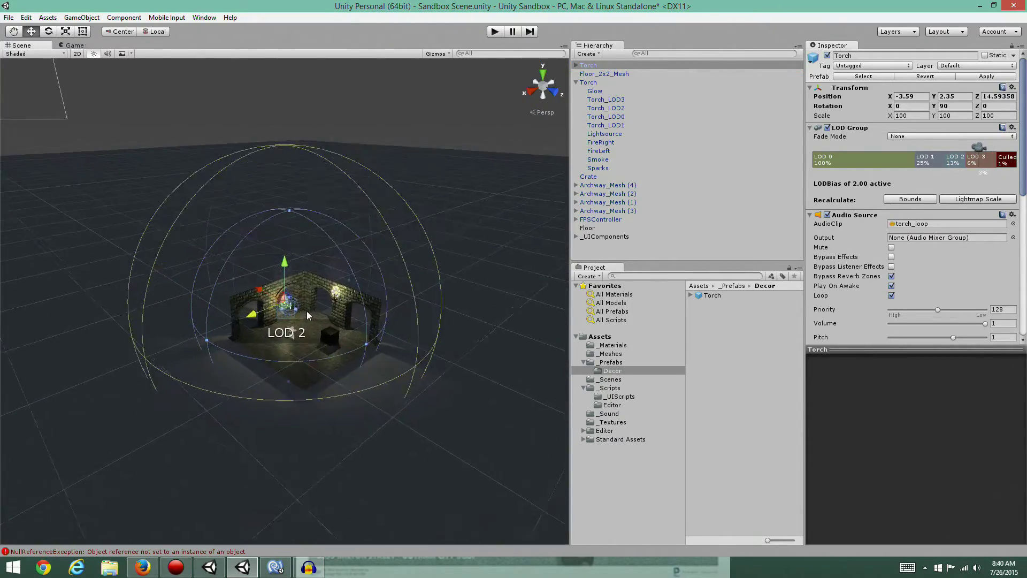
scroll(308, 315, up, 4)
click(962, 105)
text(0)
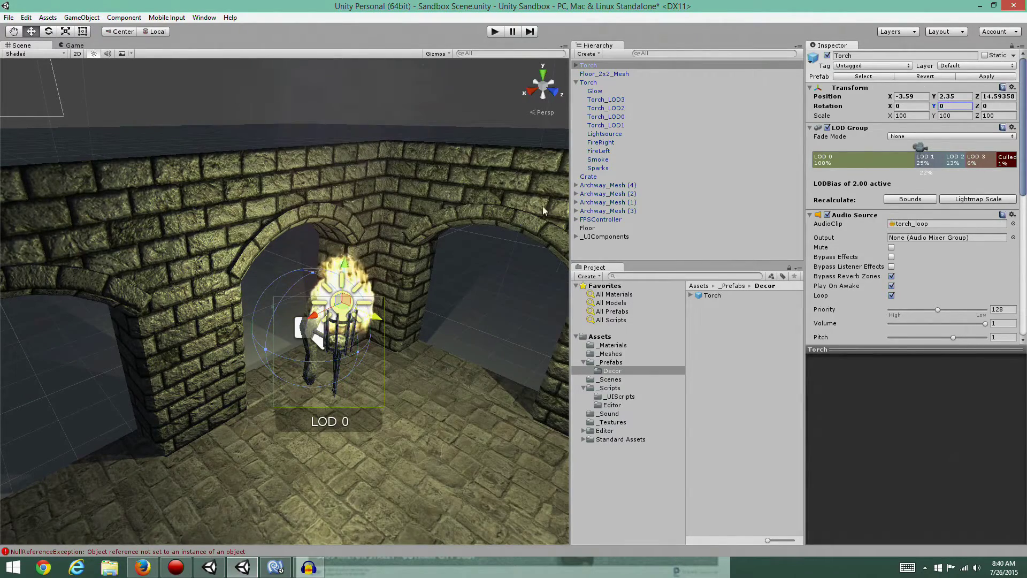
drag(369, 322, 522, 330)
drag(269, 224, 306, 297)
scroll(306, 297, down, 10)
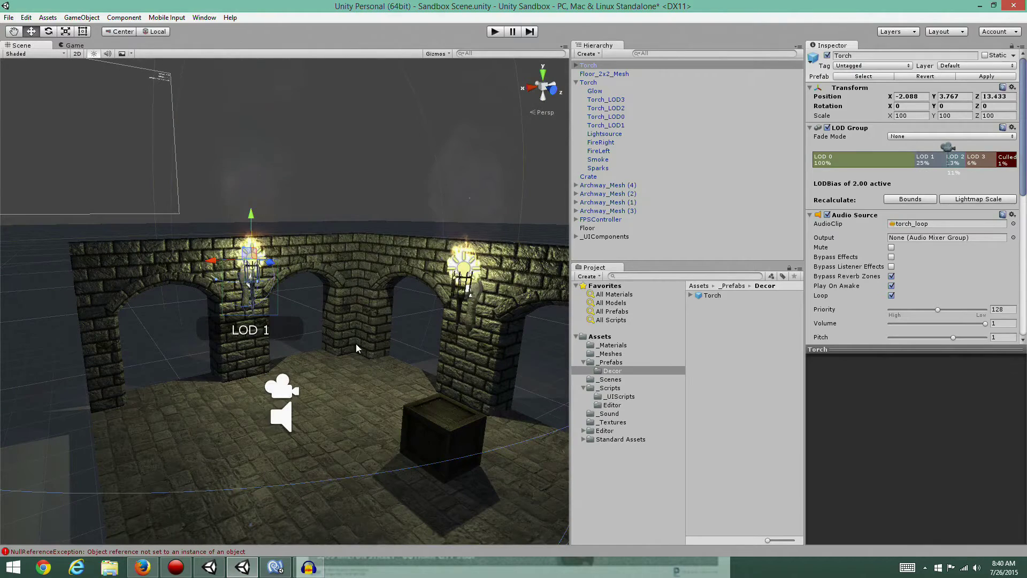
Lower the torch on the left wall's pillar to about Y 3.65.
click(332, 187)
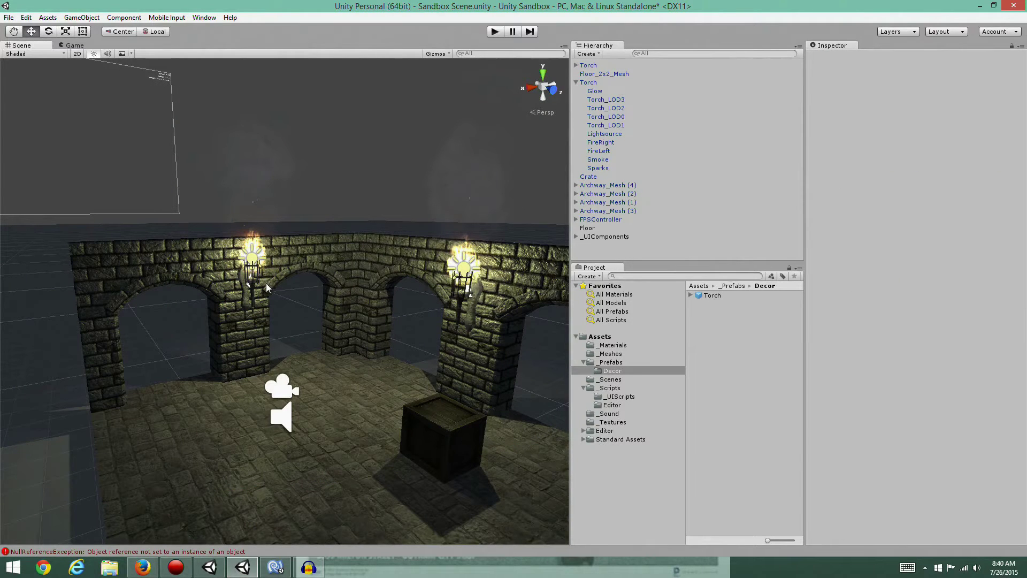
click(610, 65)
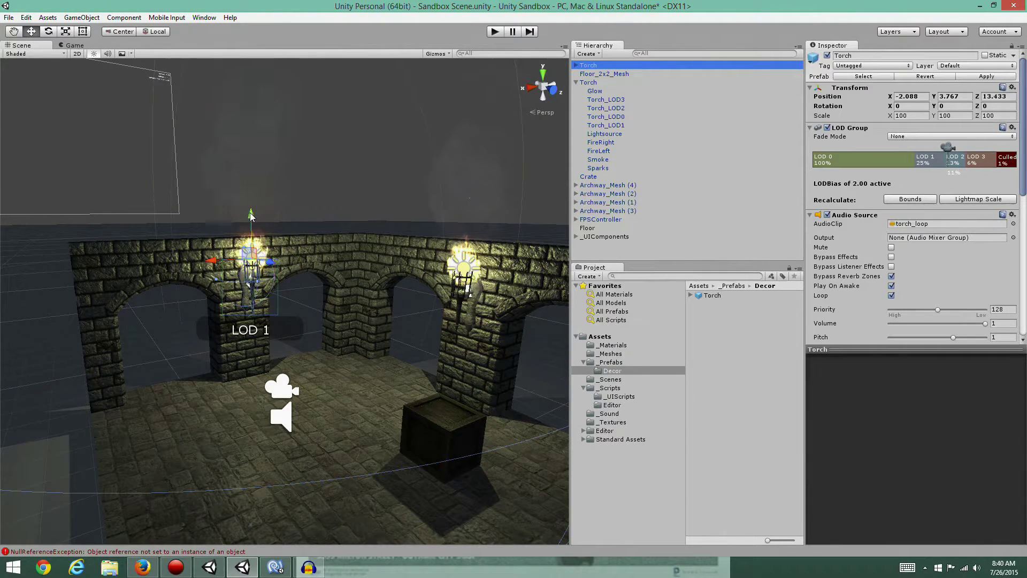
drag(251, 217, 249, 218)
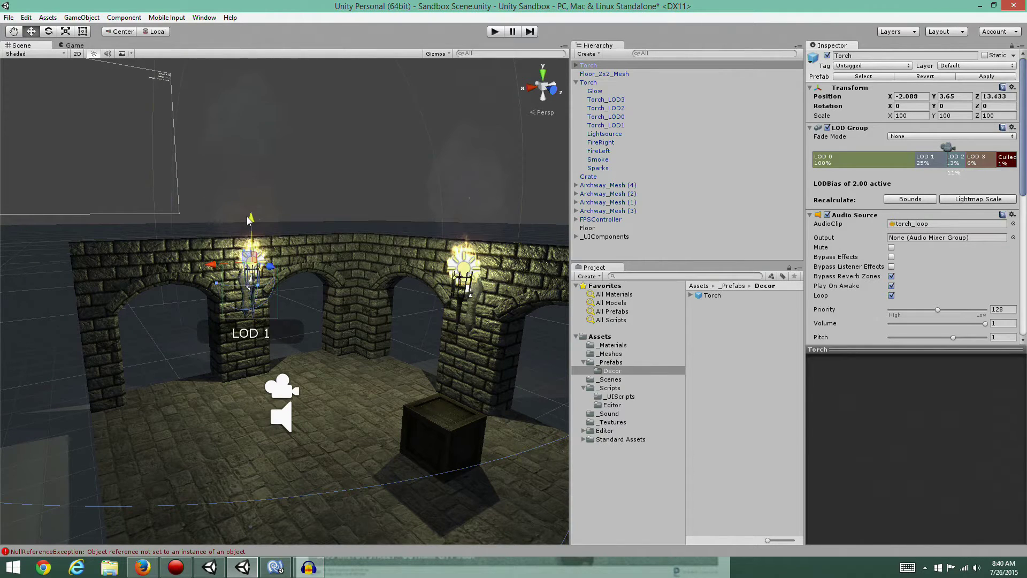
click(354, 192)
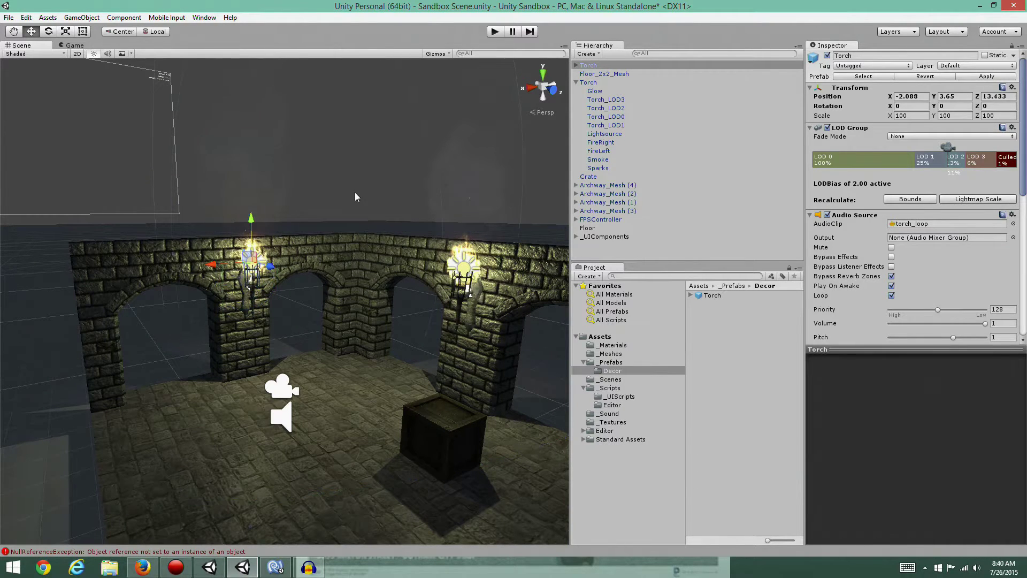
right_drag(364, 303, 287, 290)
scroll(313, 275, up, 3)
key(w)
scroll(328, 292, down, 5)
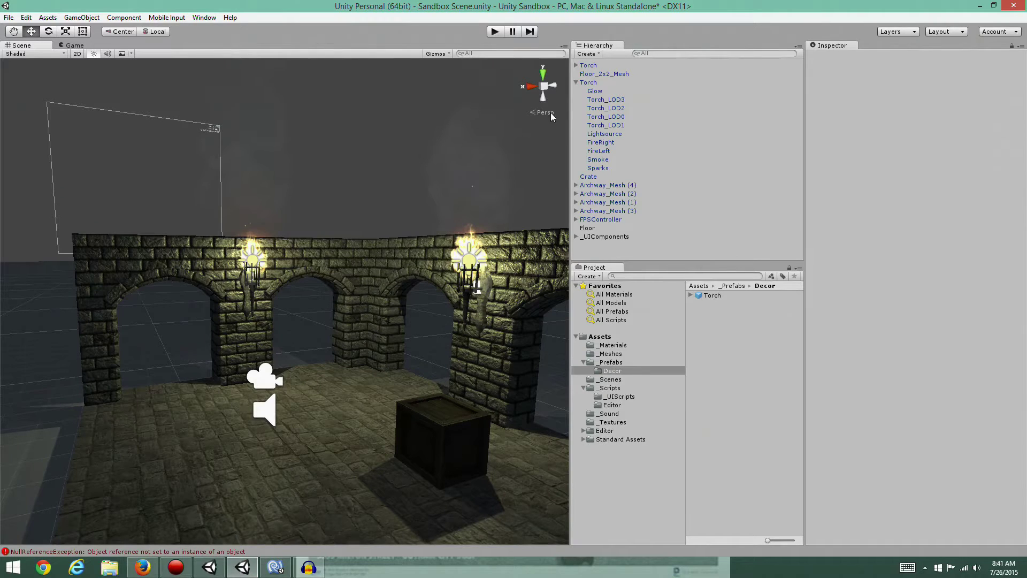
Open the CrossPlatformInput folder inside the Editor assets folder and inspect the CrossPlatformInputInitialize script.
click(599, 336)
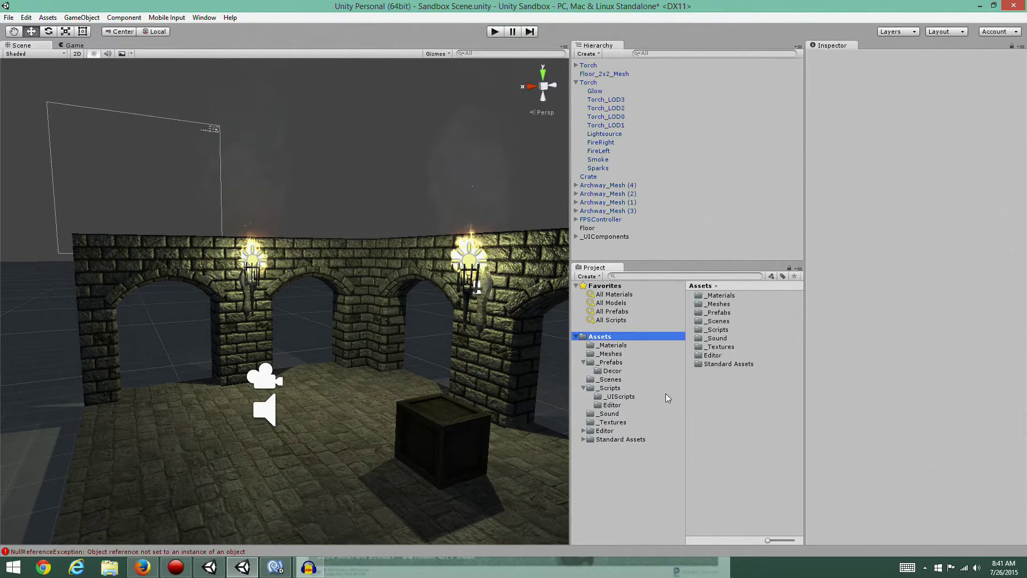
double_click(711, 356)
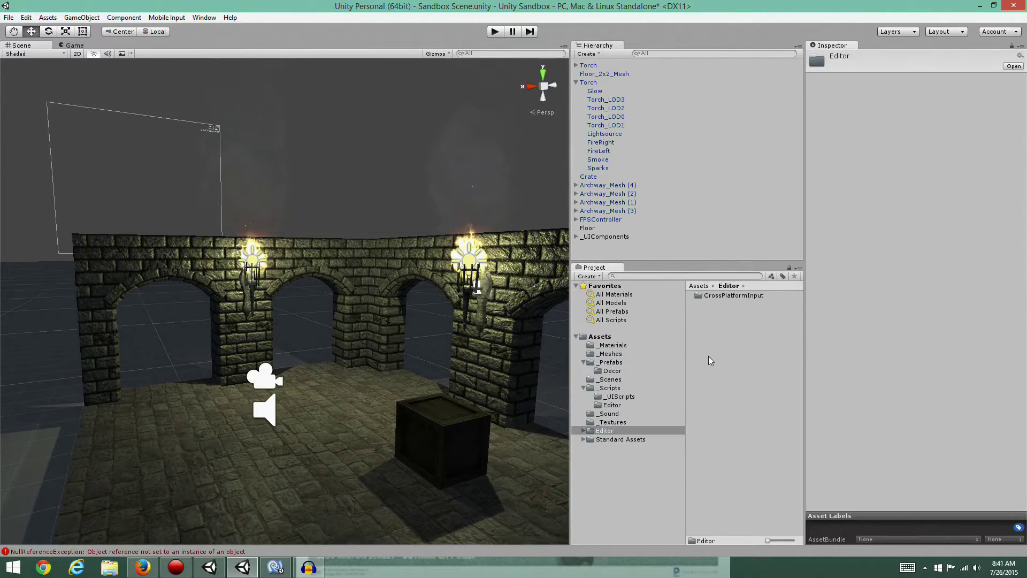
double_click(726, 295)
click(733, 297)
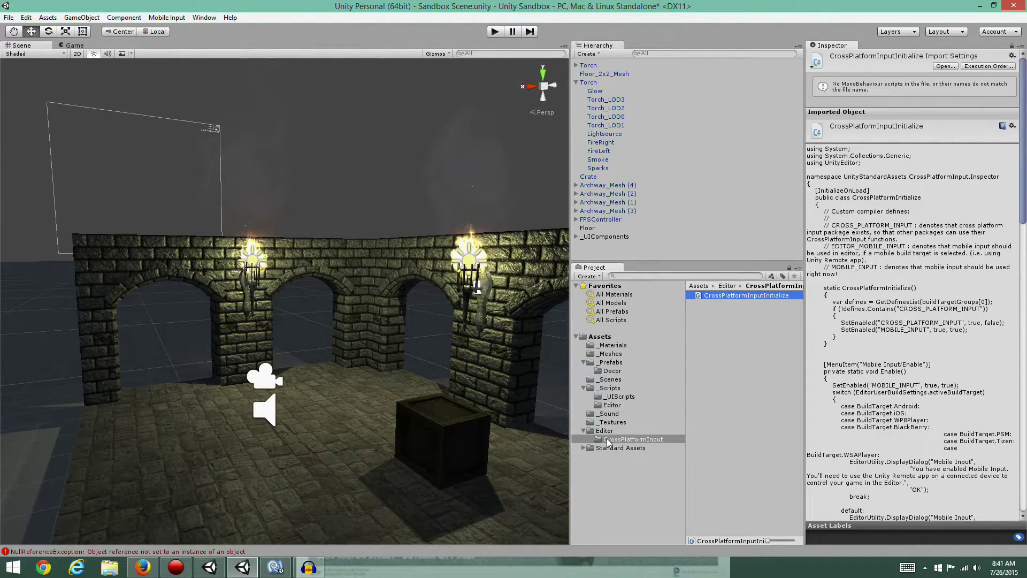
Move the CrossPlatformInput folder into _Scripts/Editor, and delete the emptied Editor folder directly under Assets.
drag(619, 443, 613, 404)
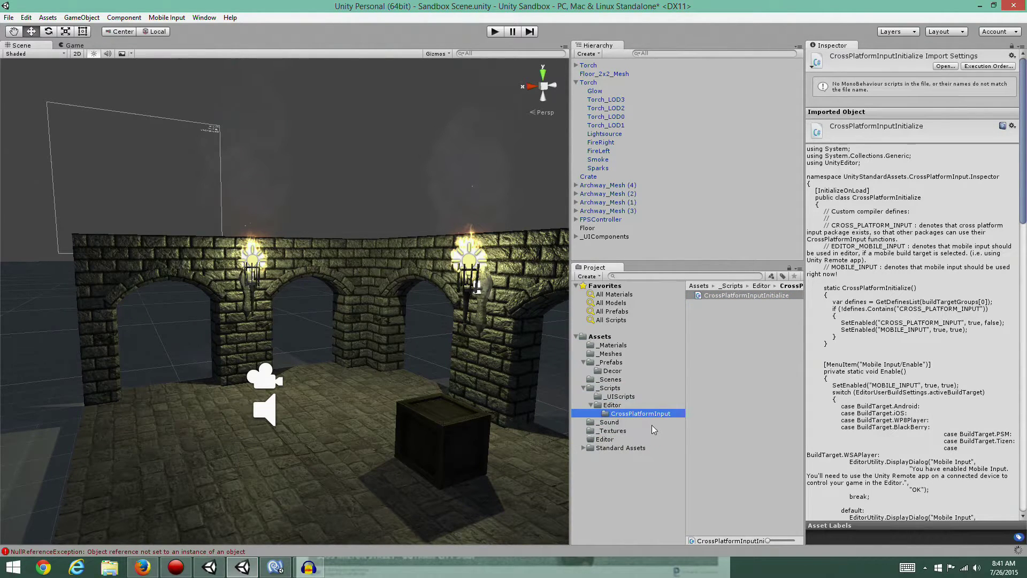
click(607, 439)
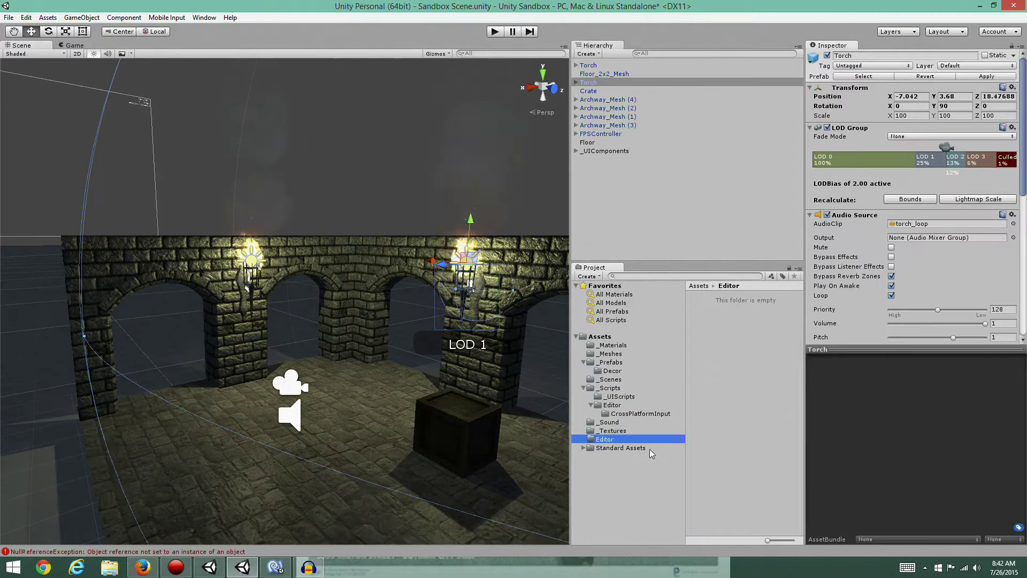
key(Delete)
click(544, 298)
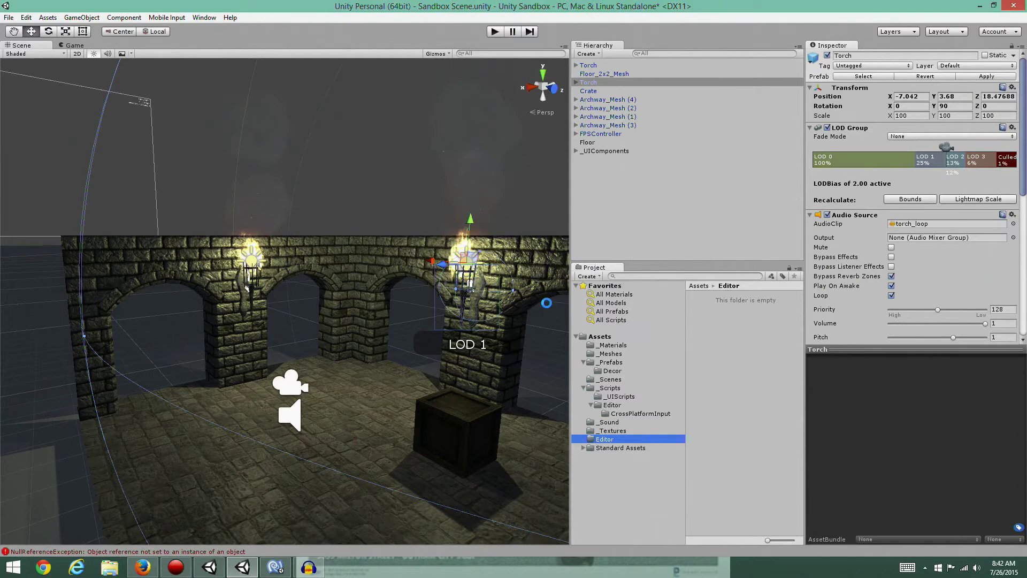
click(583, 362)
click(583, 380)
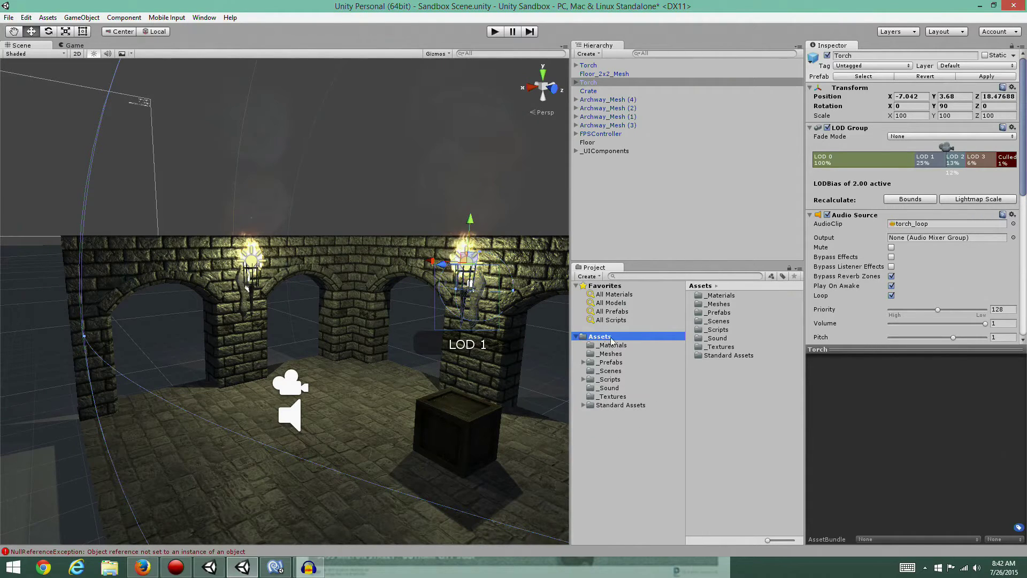
Look through the subfolders of Standard Assets, from Cameras and Characters to CrossPlatformInput, PhysicsMaterials and Utility.
click(616, 405)
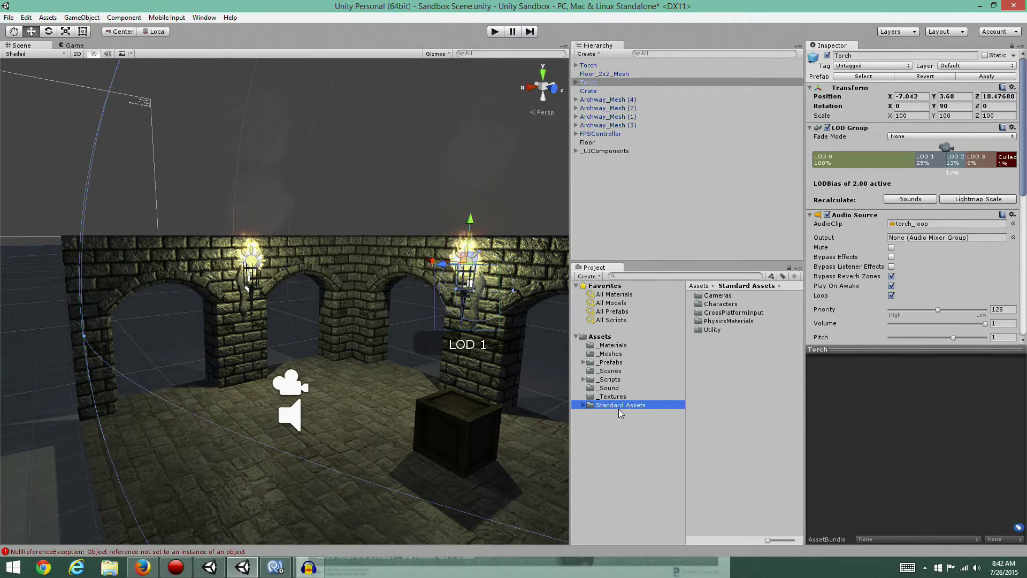
click(716, 295)
click(715, 305)
click(718, 313)
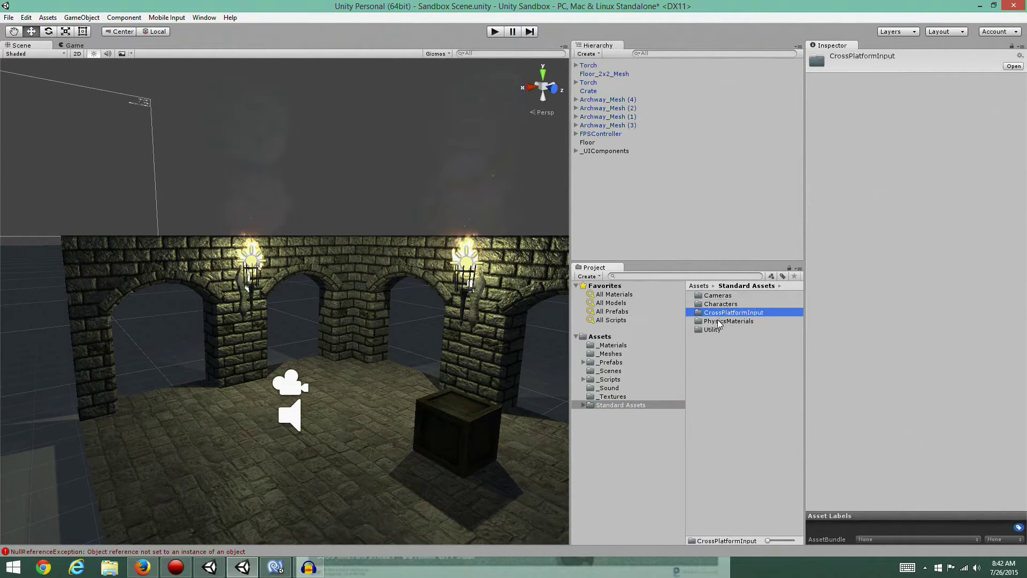
click(717, 320)
click(713, 331)
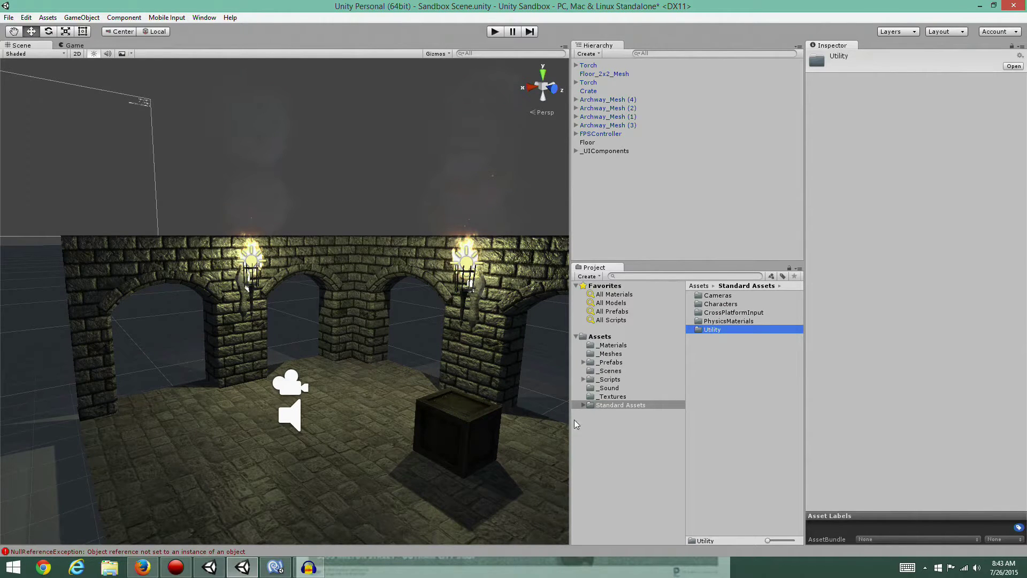
Play-test the scene to check the placed torches in the game view, and stop it.
scroll(405, 384, down, 5)
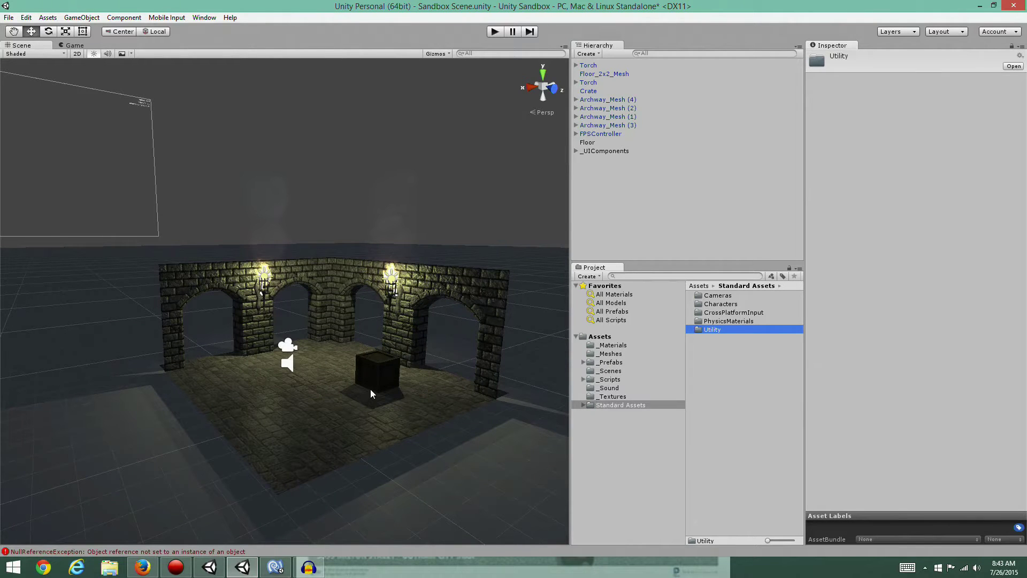
click(496, 32)
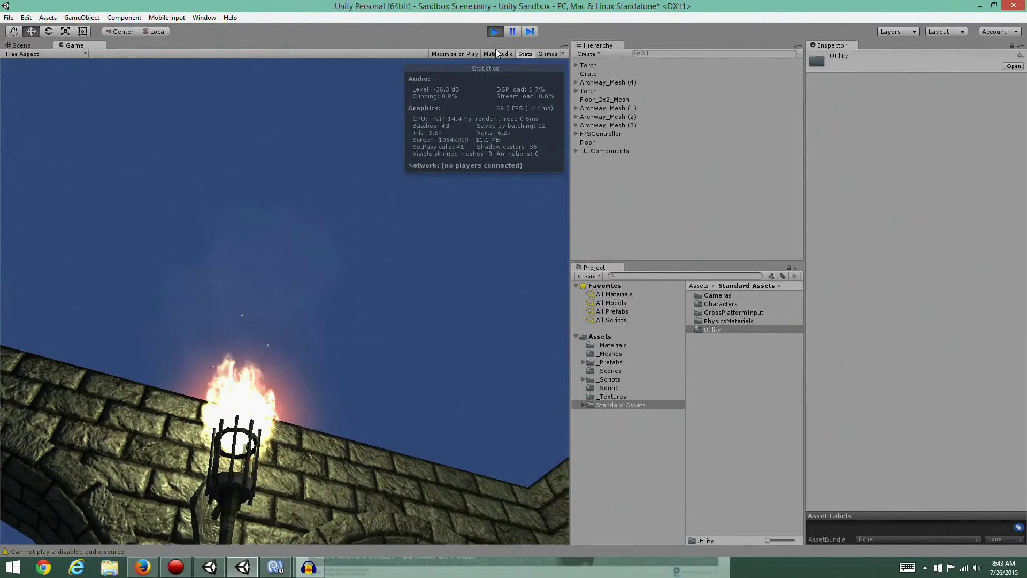
click(493, 32)
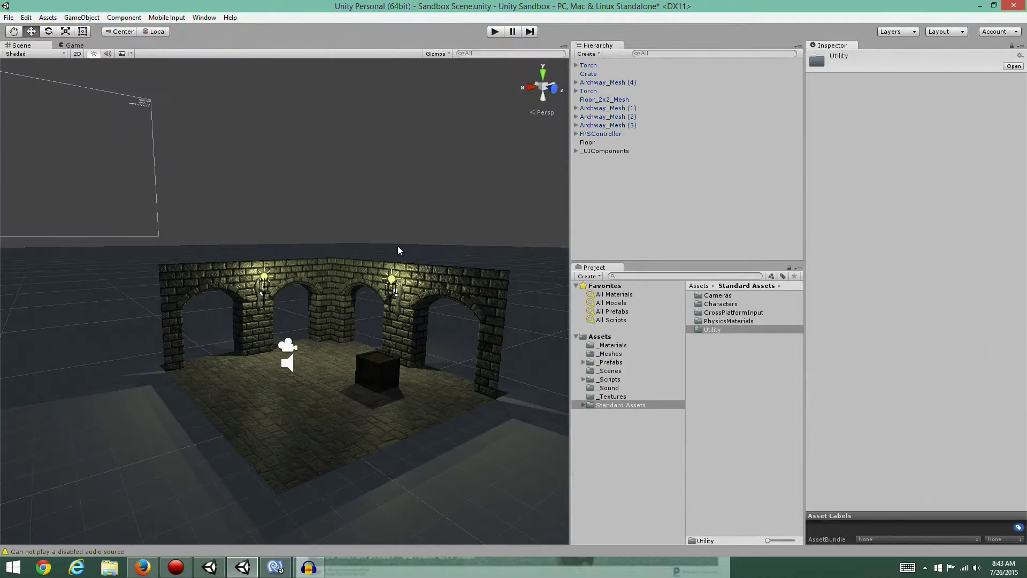
Expand the Canvas under _UIComponents and play-test the scene to examine its on-screen counters.
click(118, 157)
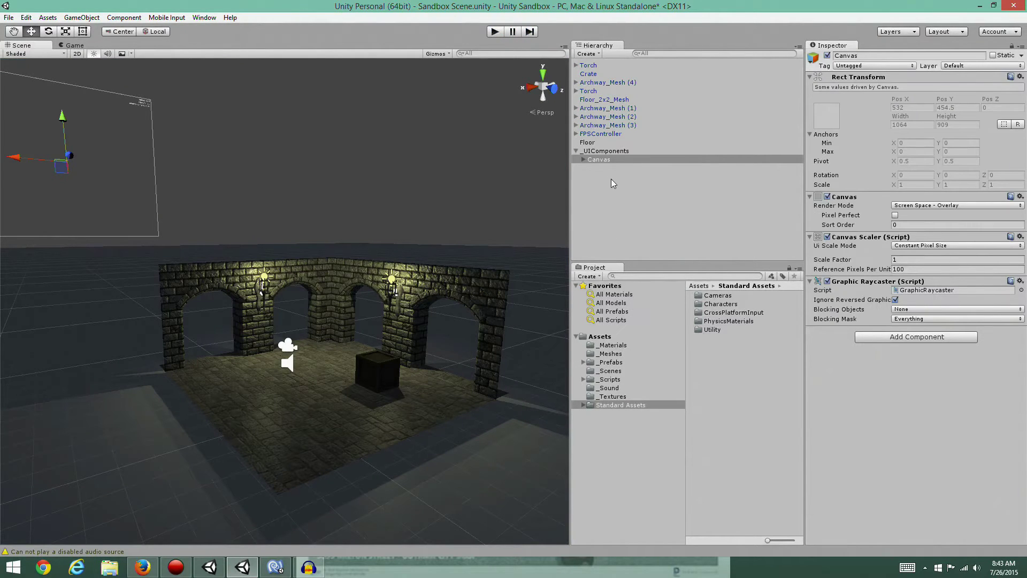
click(583, 160)
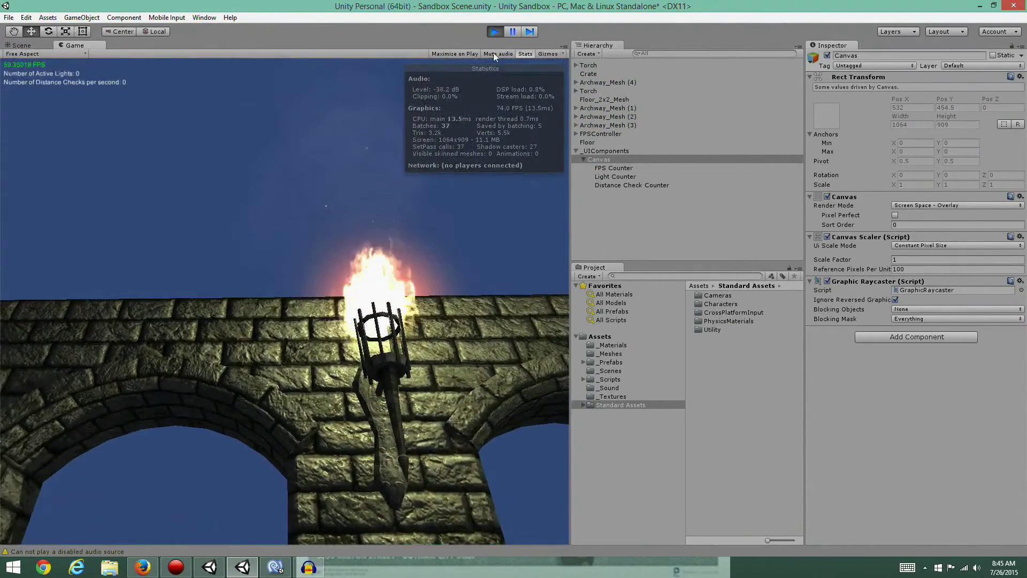
click(495, 32)
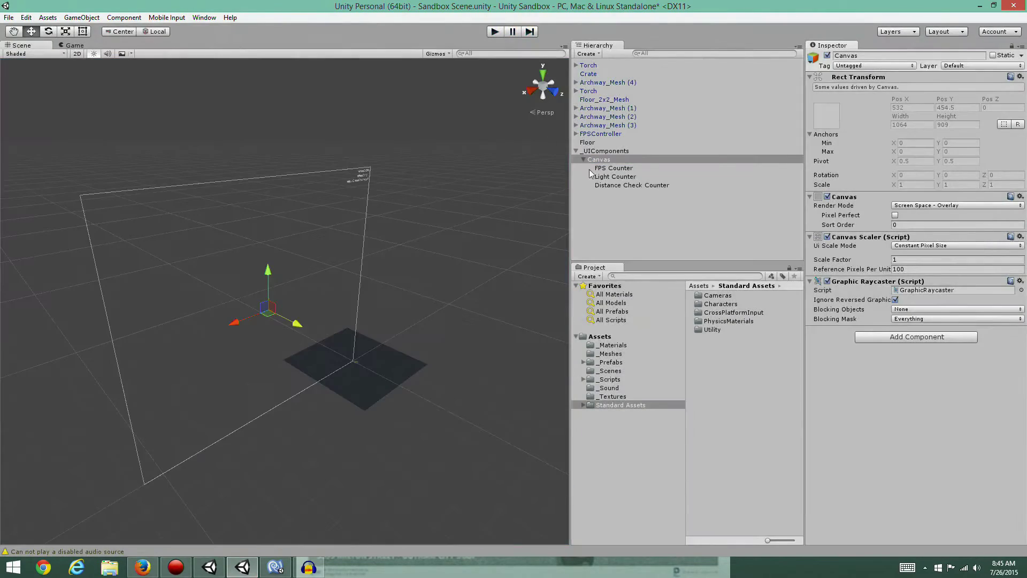
Play-test the scene with _UIComponents moved to about Z -1302, and reset its transform.
click(606, 152)
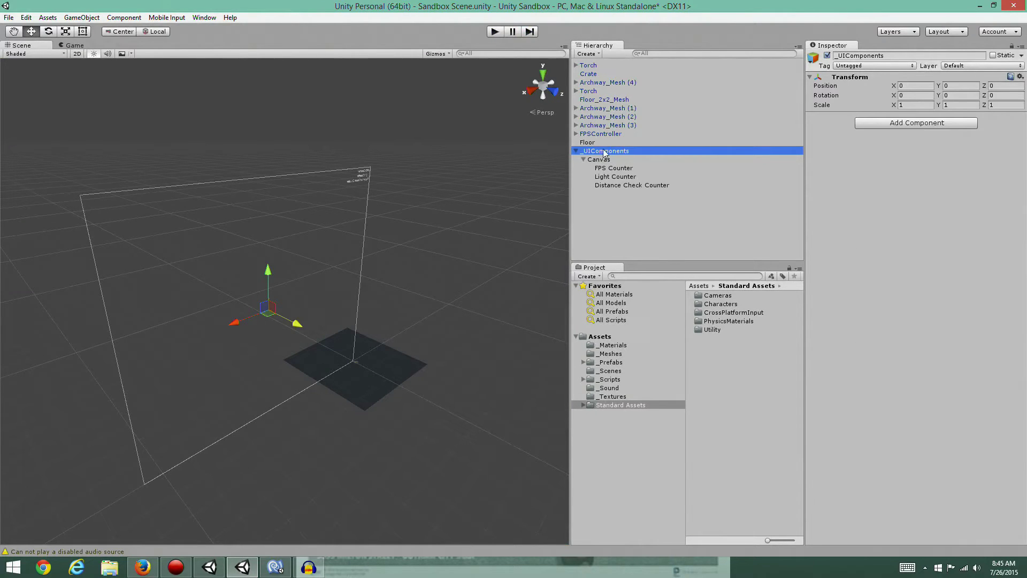
click(296, 324)
drag(296, 325, 113, 171)
click(494, 32)
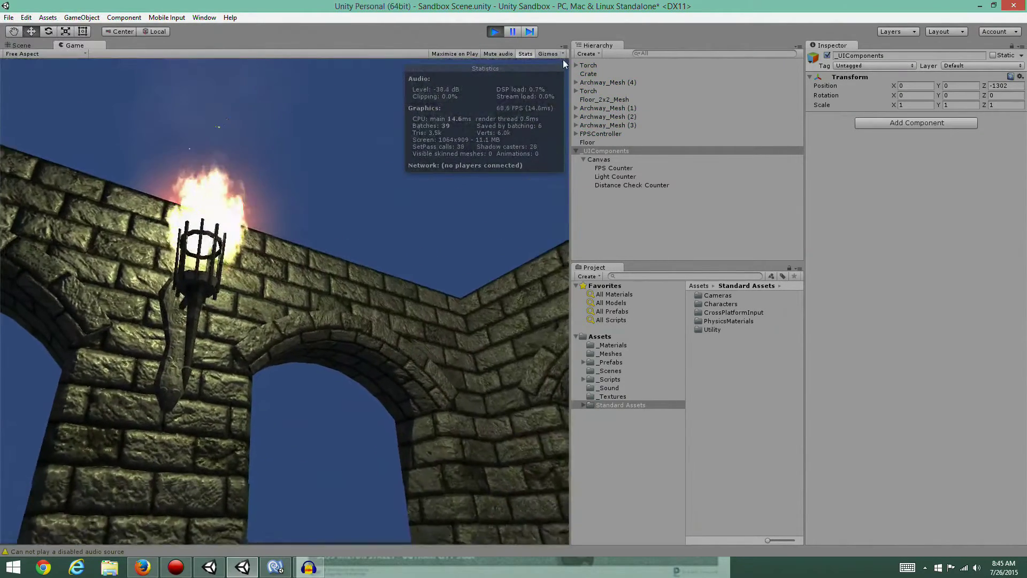
click(494, 31)
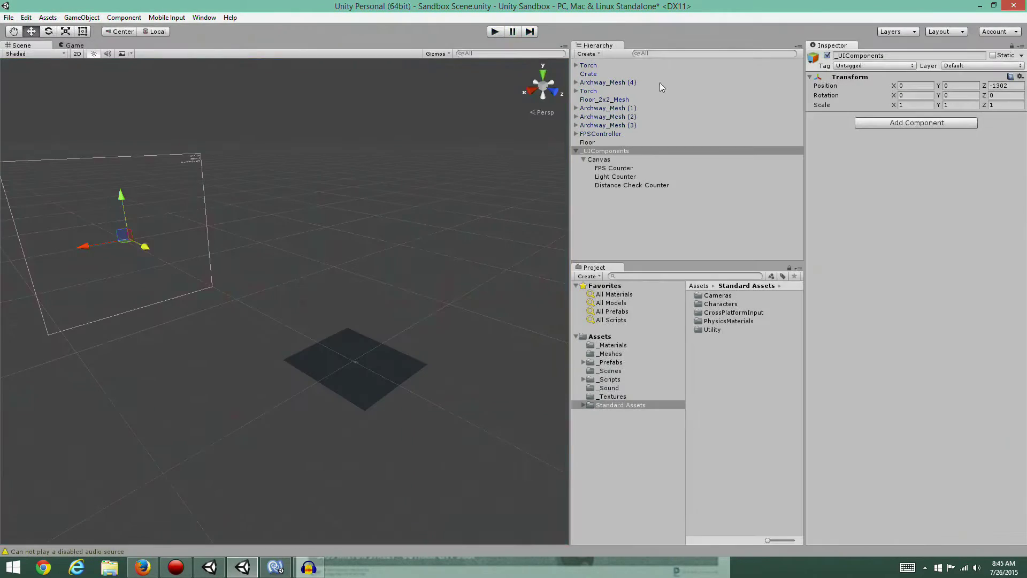
click(1020, 79)
click(931, 87)
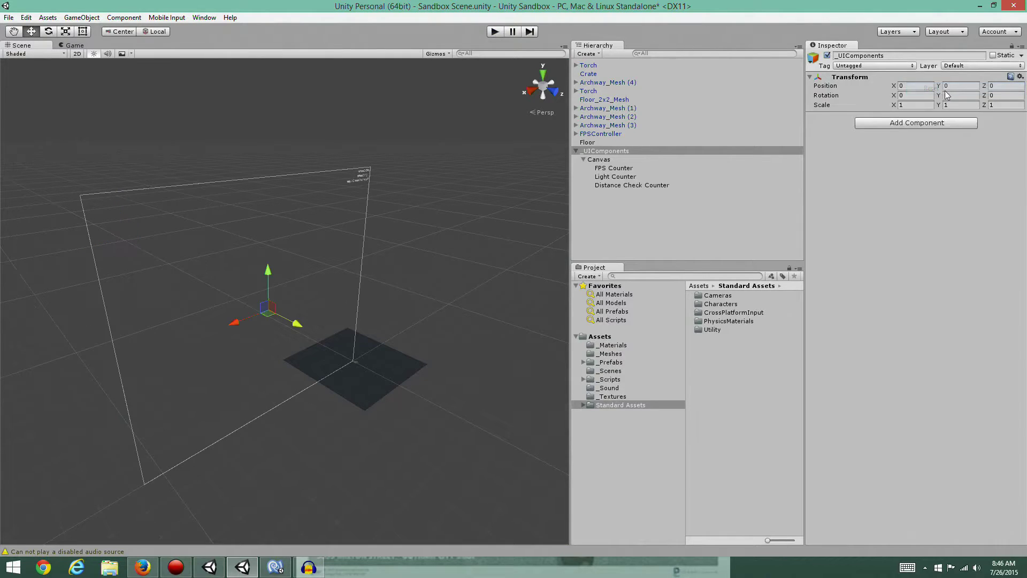
Try moving the Canvas itself to about Z -1571 and play-test the scene.
click(599, 160)
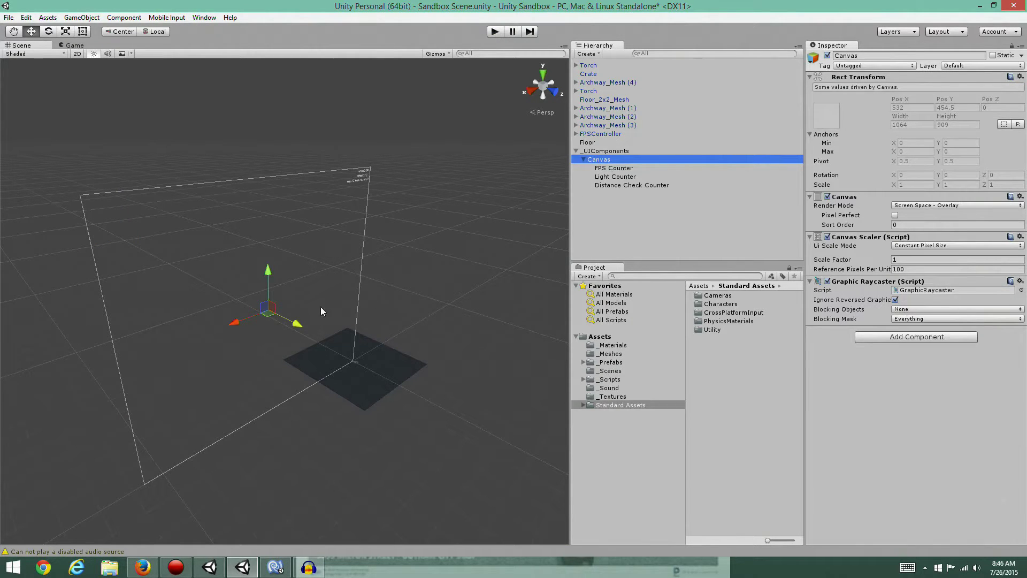
drag(295, 327, 384, 35)
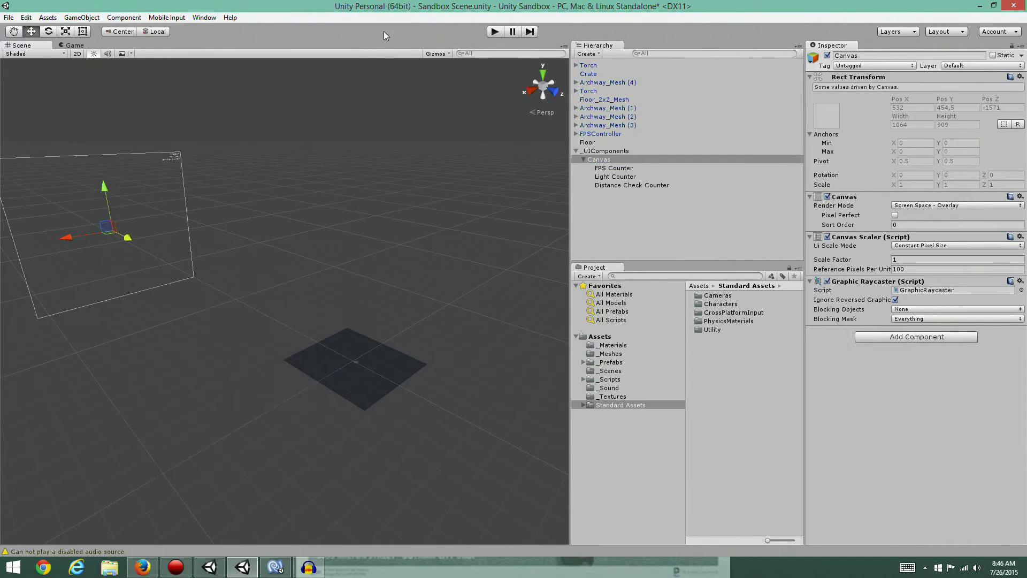
click(492, 36)
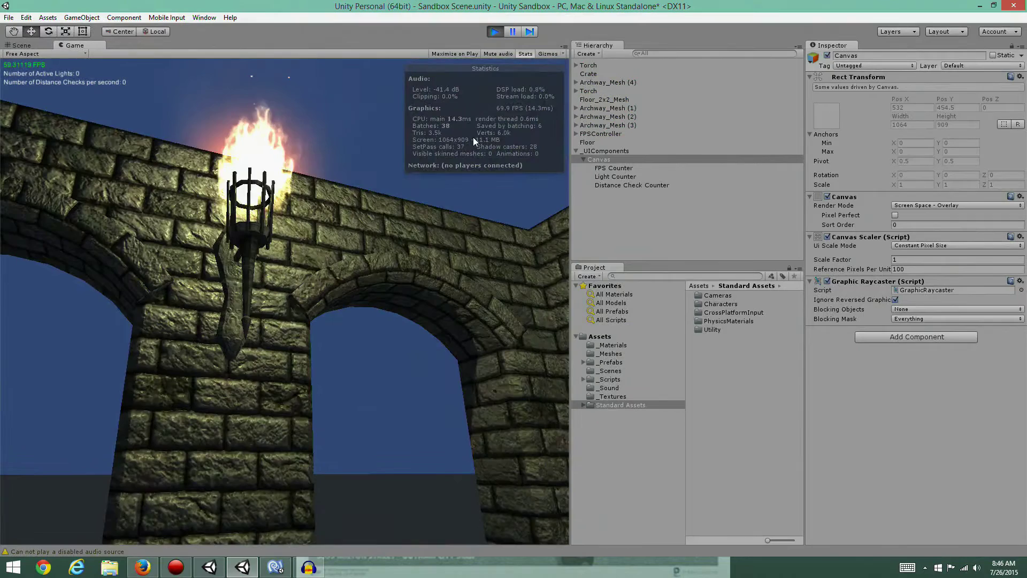
click(496, 32)
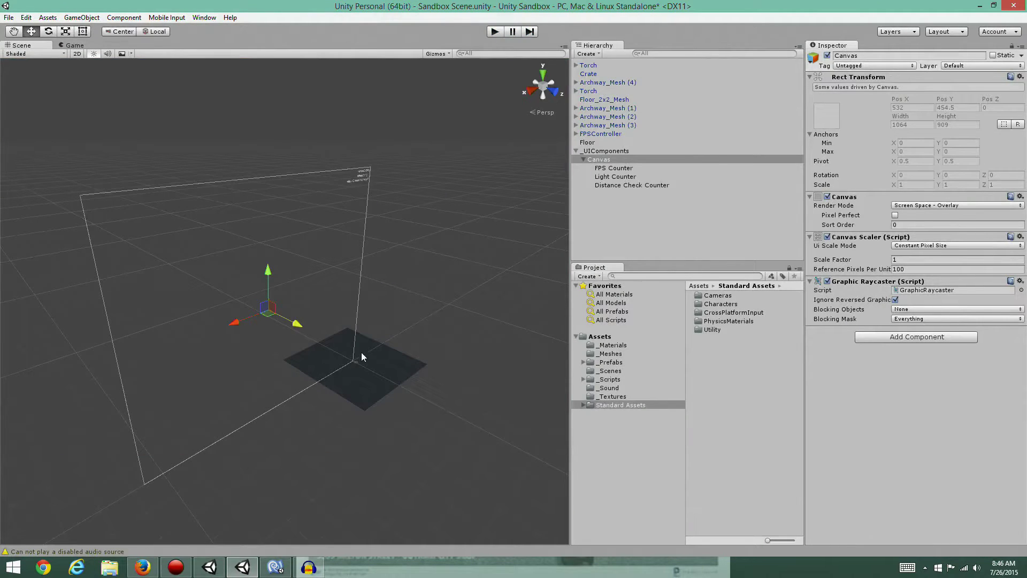
Focus the scene view on the Crate and bring the surrounding dungeon room into view.
scroll(390, 416, up, 5)
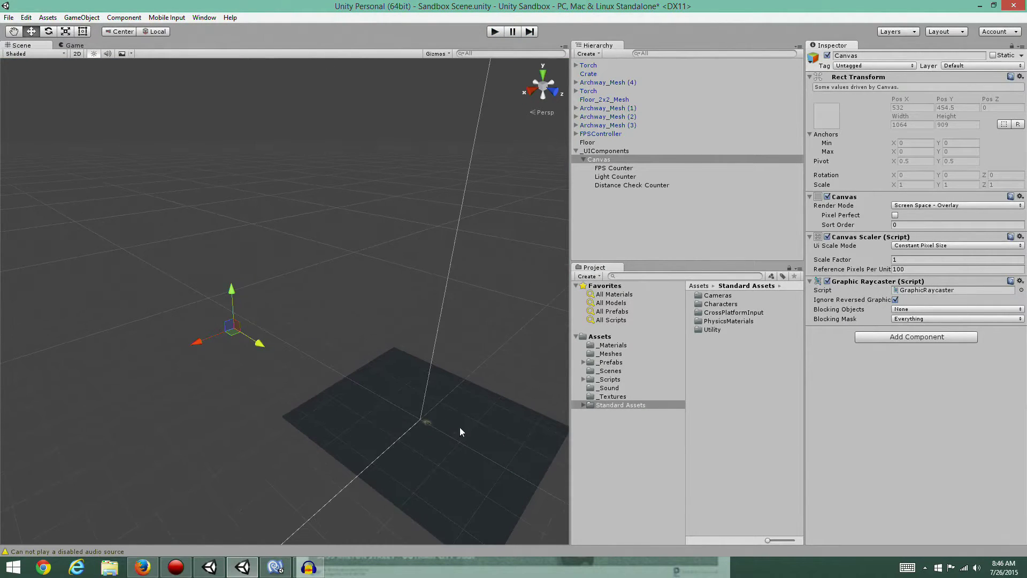
middle_drag(460, 431, 335, 371)
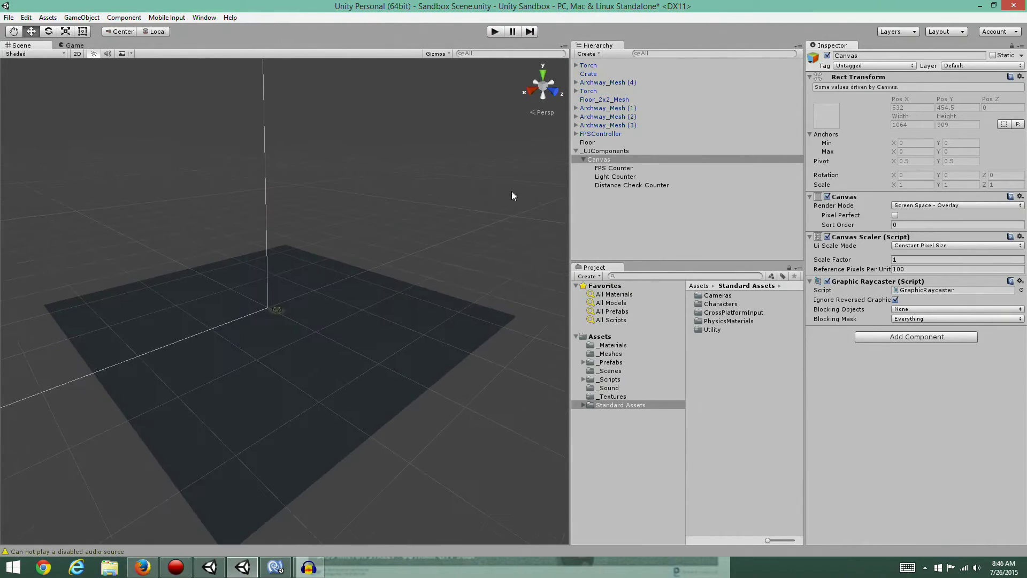
double_click(588, 74)
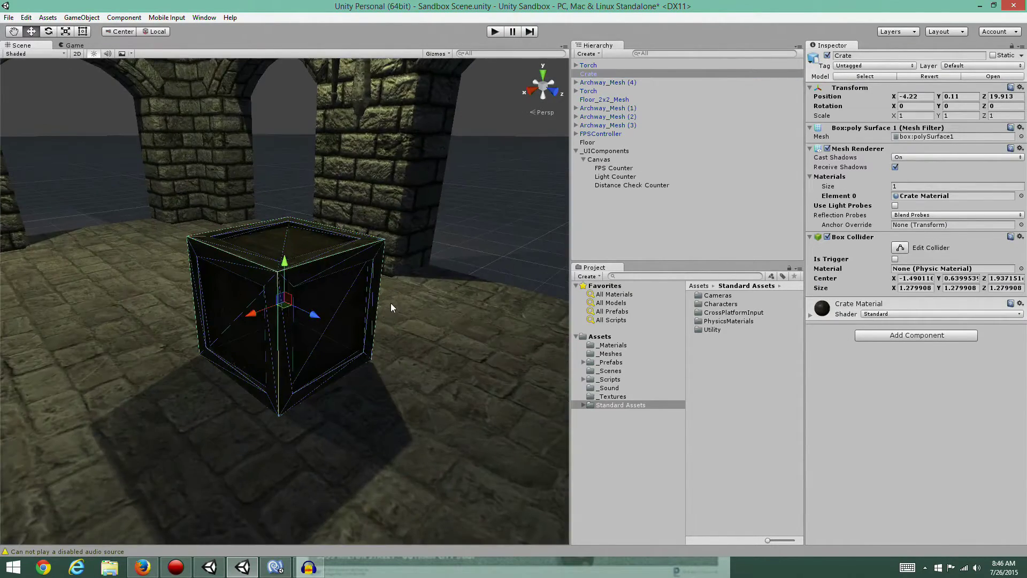
scroll(390, 298, down, 4)
alt+drag(390, 297, 427, 278)
Play-test the scene and examine the Statistics overlay and FPS counter while viewing the torches.
click(495, 31)
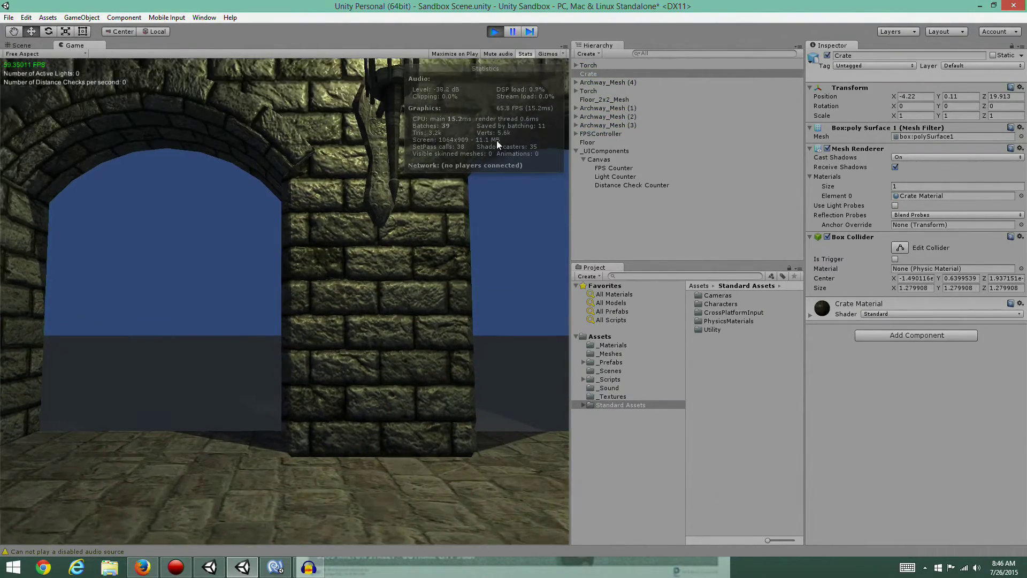
mouse_move(542, 98)
mouse_move(480, 82)
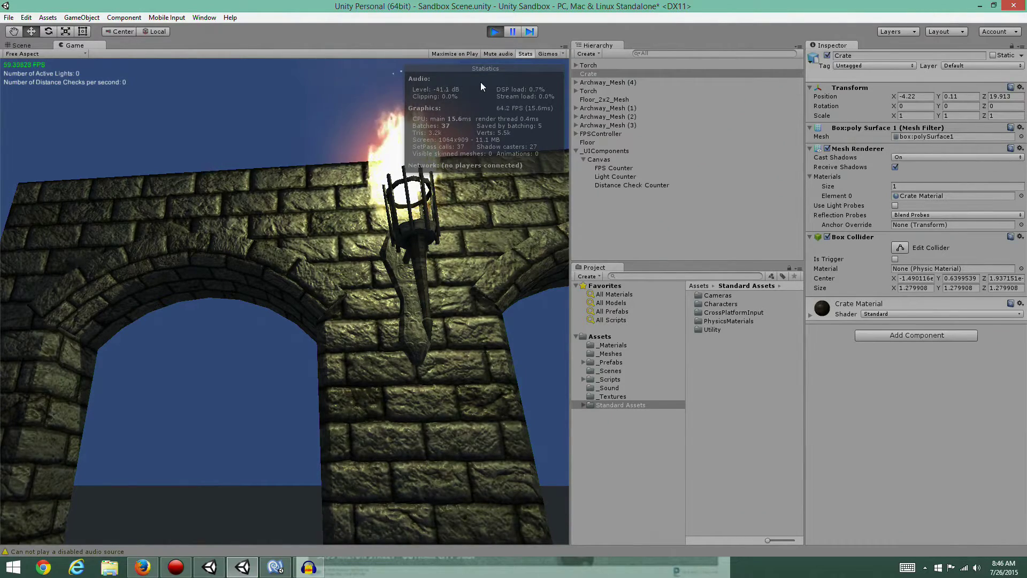
key(s)
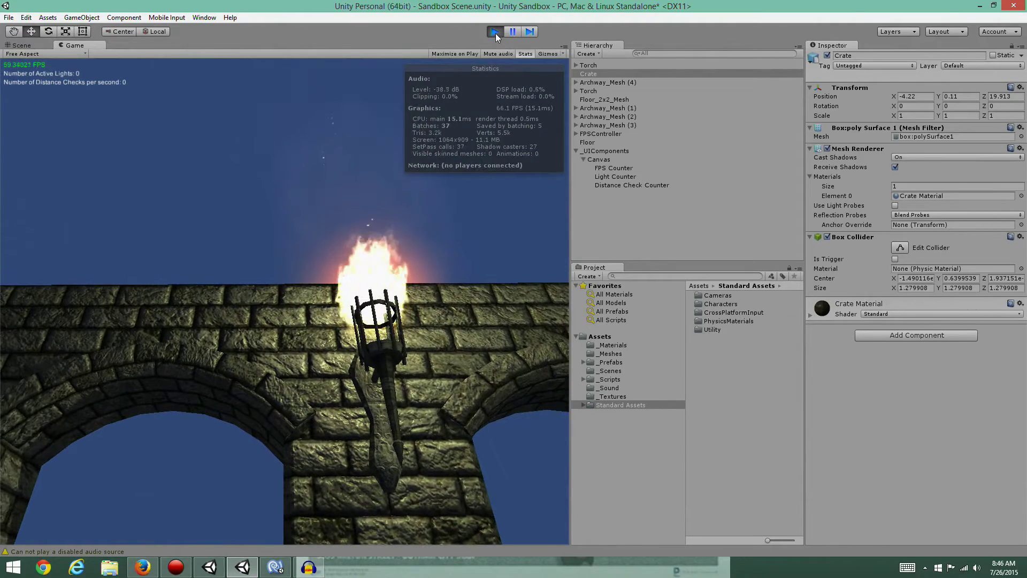
click(495, 33)
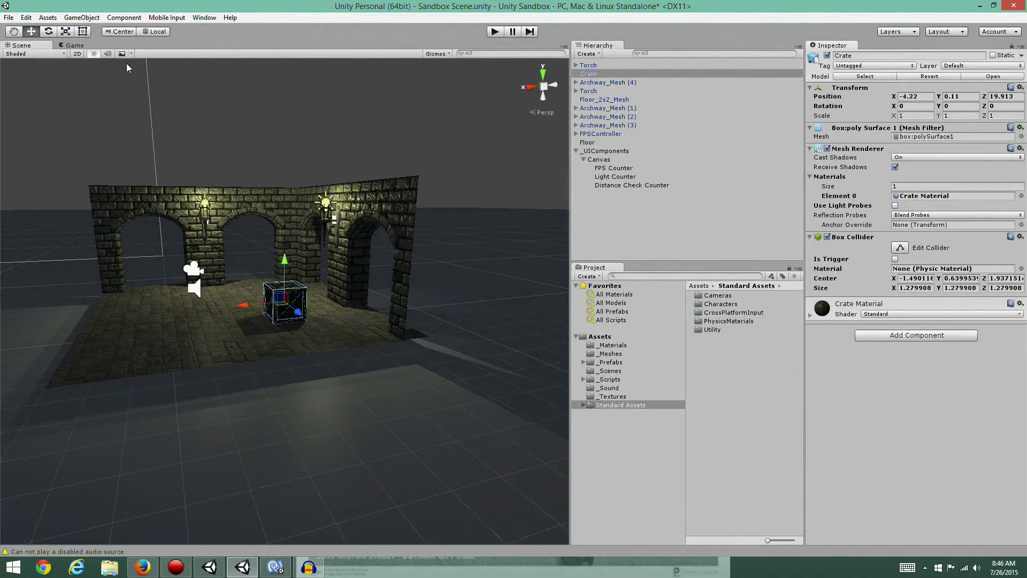
Frame the torch-lit room closer and open the project's Quality settings.
middle_drag(261, 197, 329, 302)
scroll(329, 302, up, 3)
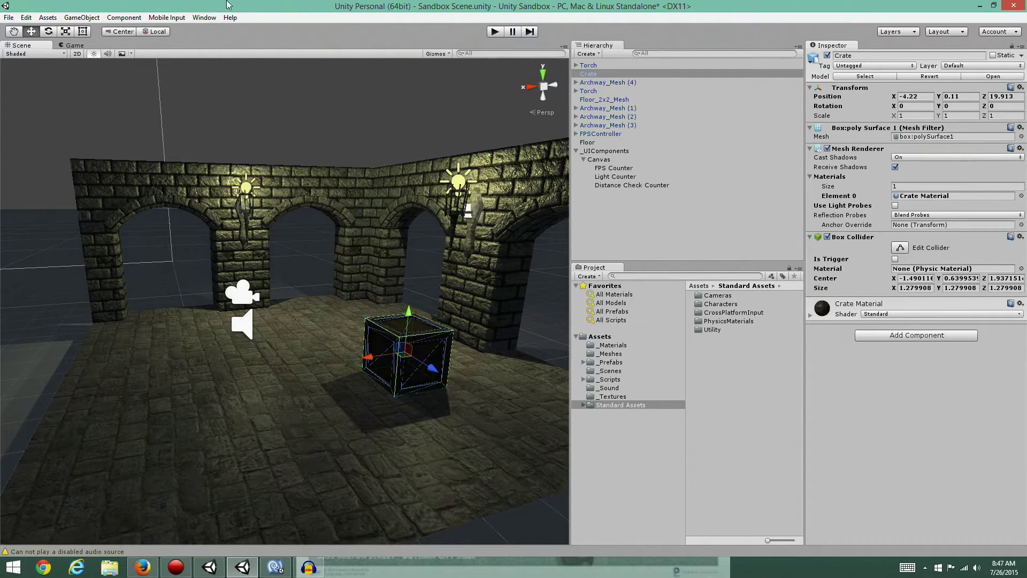
click(71, 19)
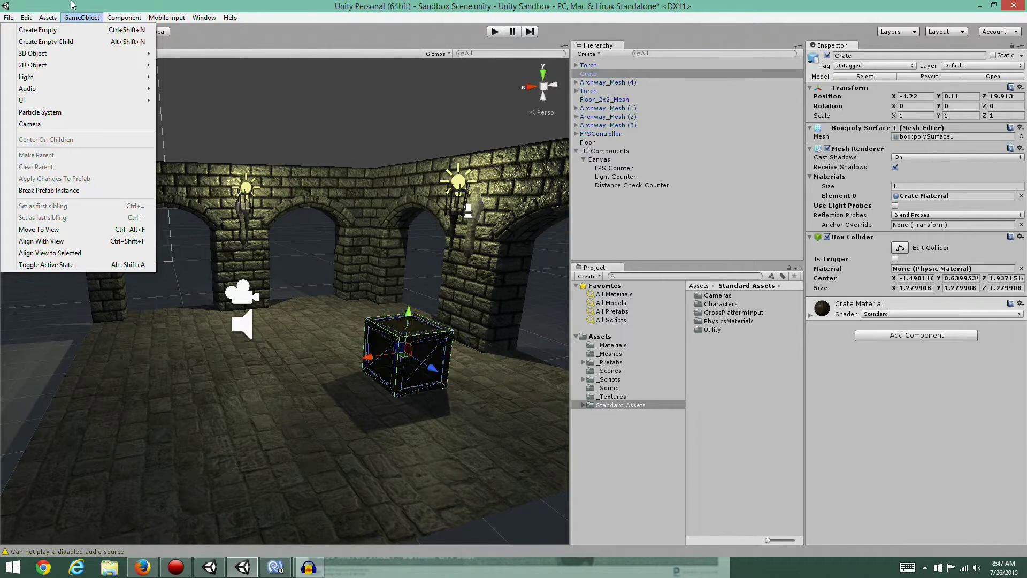
mouse_move(48, 20)
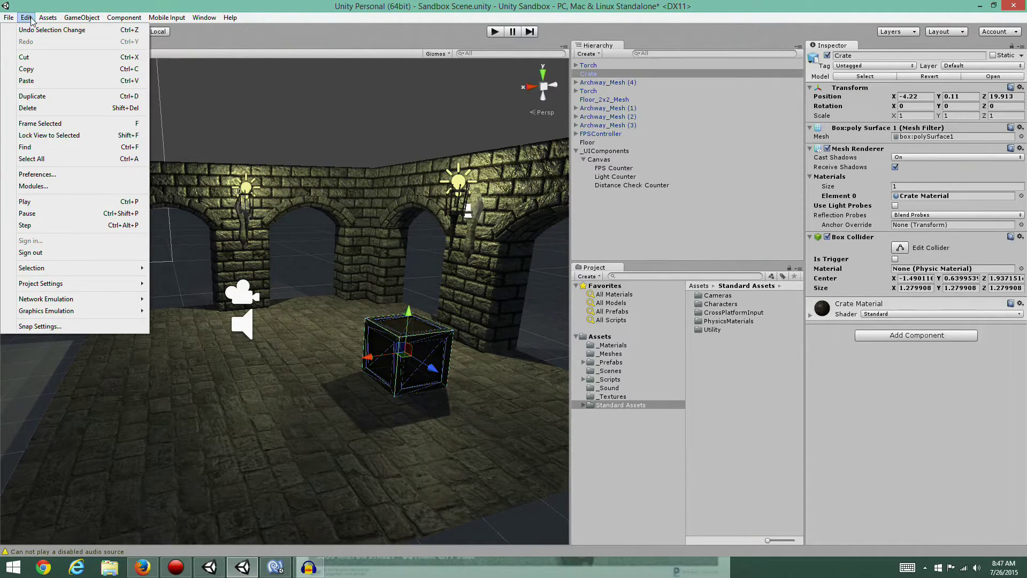
mouse_move(50, 288)
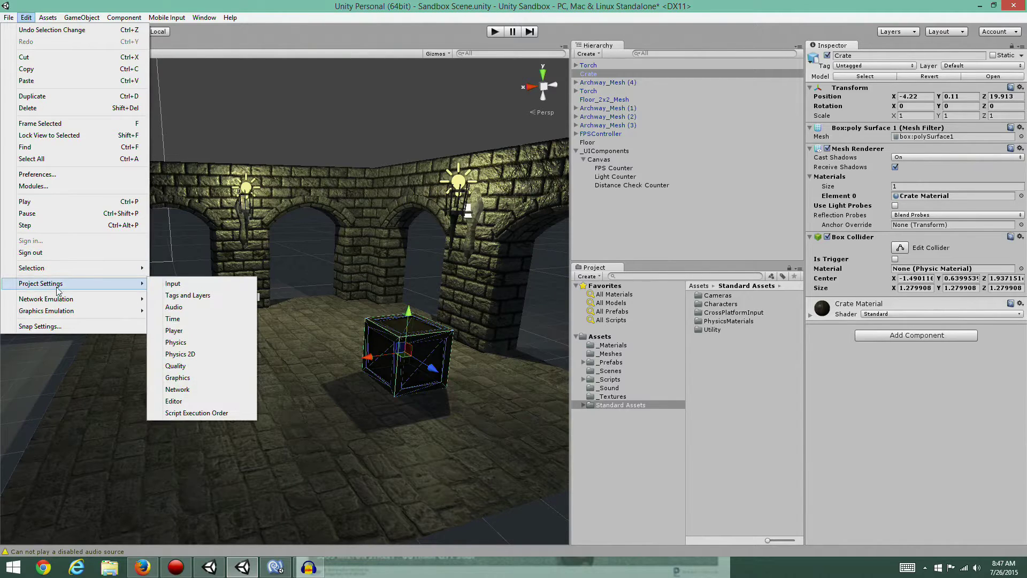
click(205, 368)
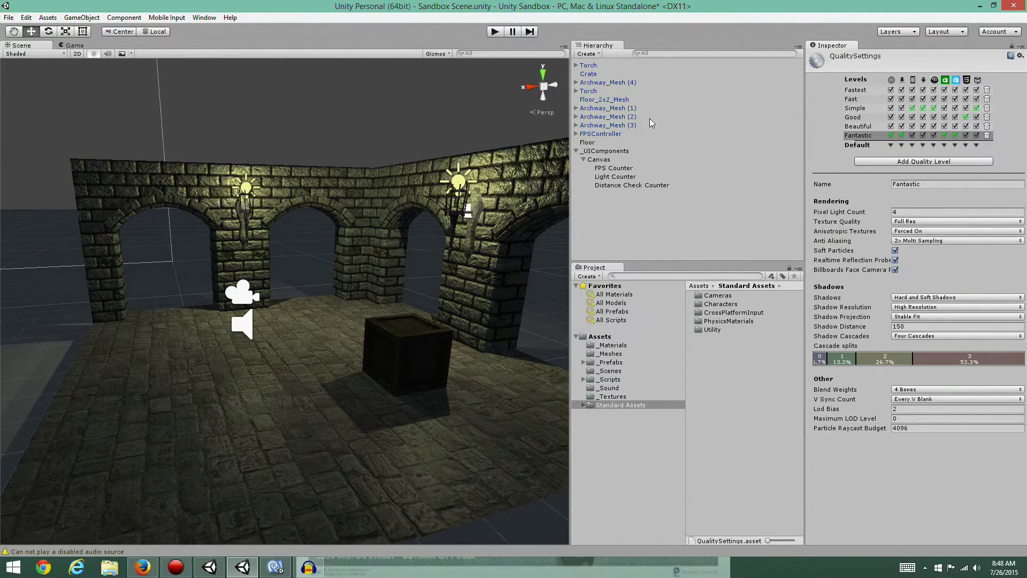
Compare the Fastest and Fast quality levels, including their rendering, shadow and Lod Bias settings.
click(862, 91)
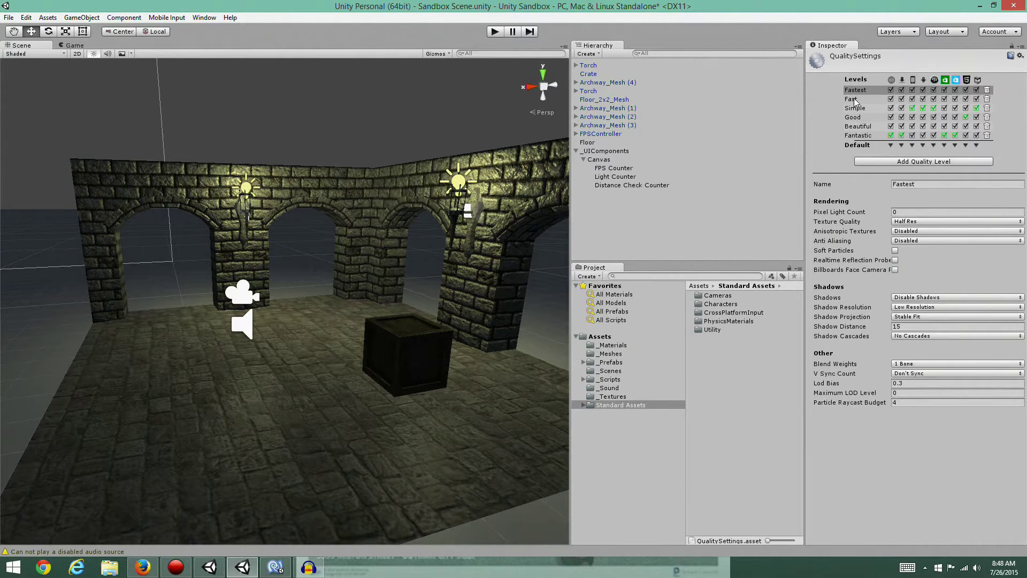
click(854, 99)
click(858, 92)
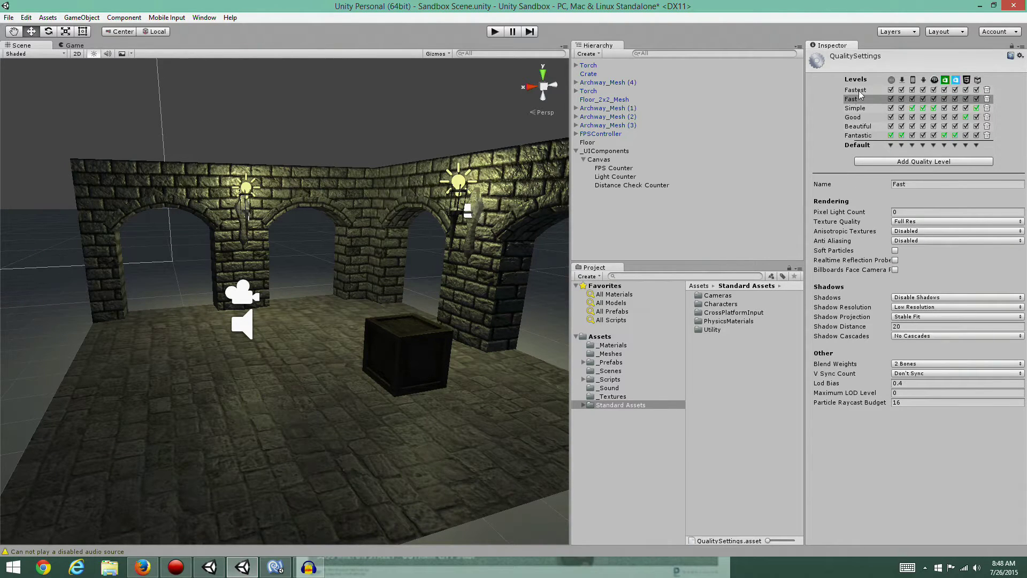
click(856, 98)
click(861, 89)
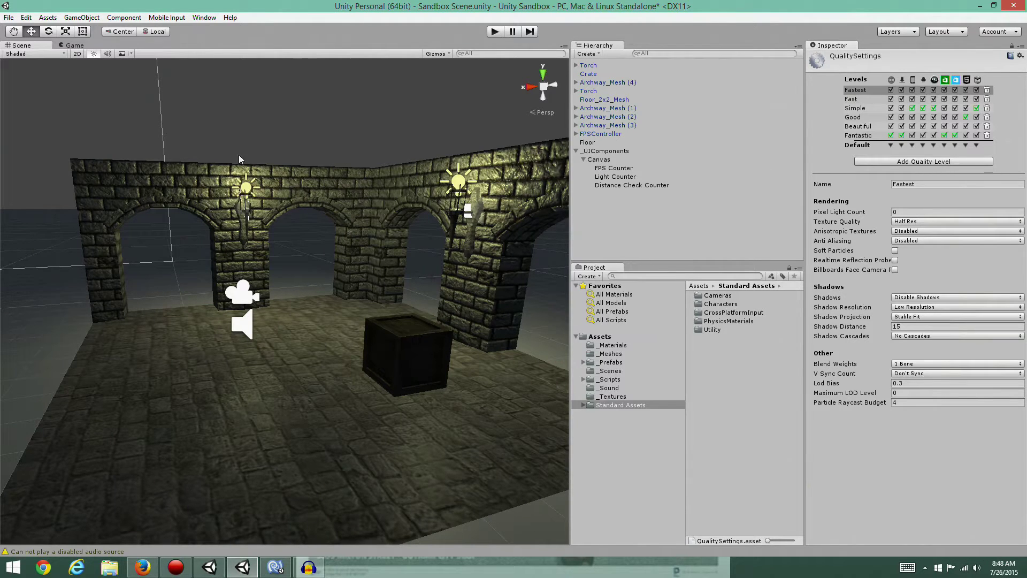
Inspect the LOD Group of Archway_Mesh (4) in the scene, and return to the project's Quality settings.
click(179, 181)
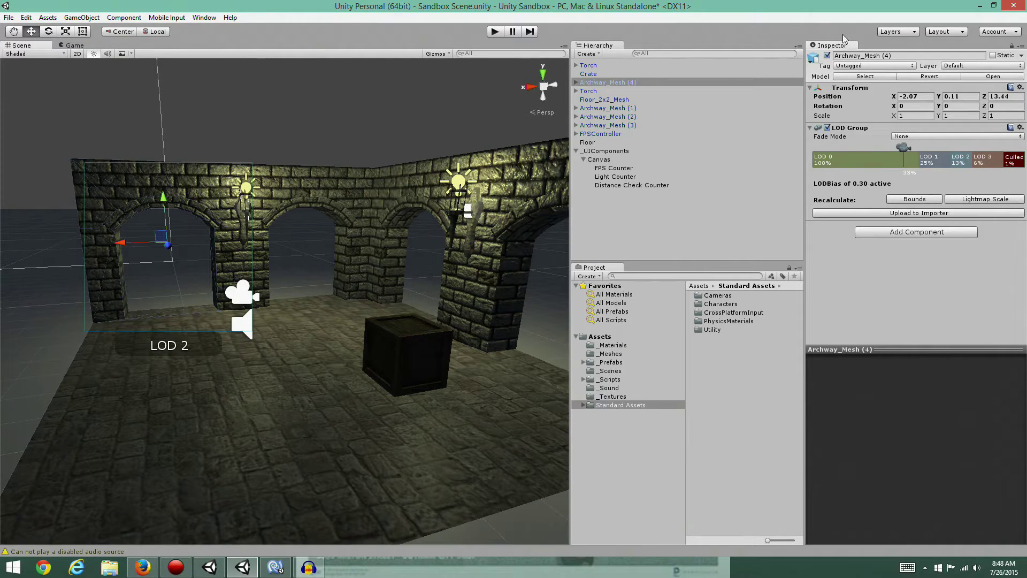
click(26, 17)
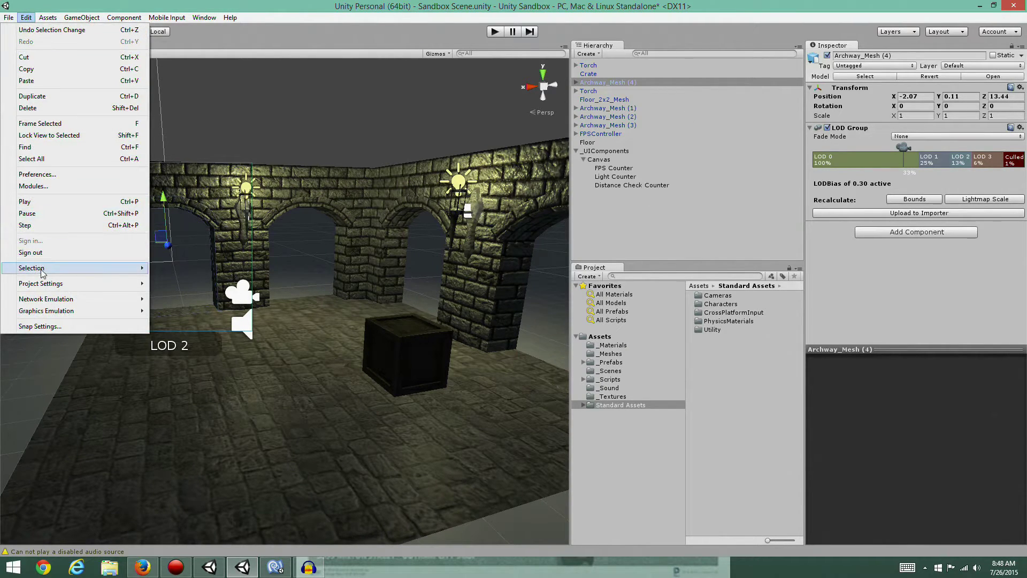
mouse_move(43, 284)
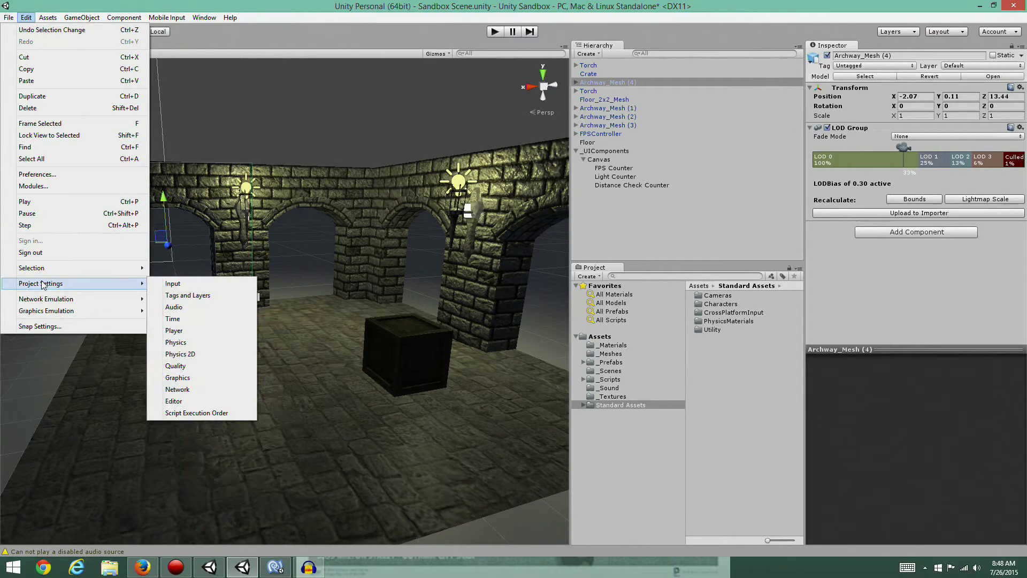
click(179, 367)
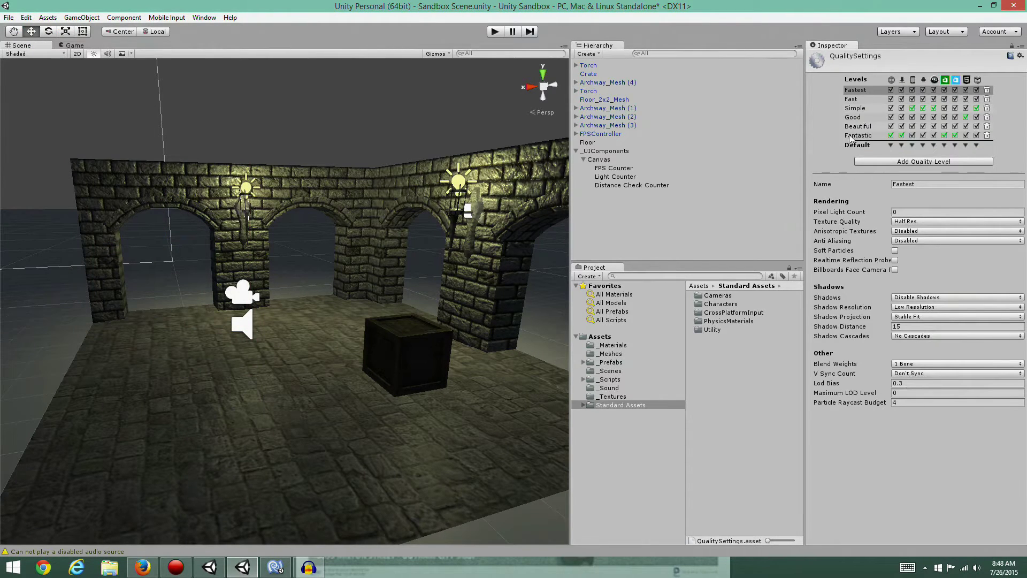
Compare the Fastest, Fast, Simple and Good quality levels by their shadows, Lod Bias and effect on the room.
click(853, 99)
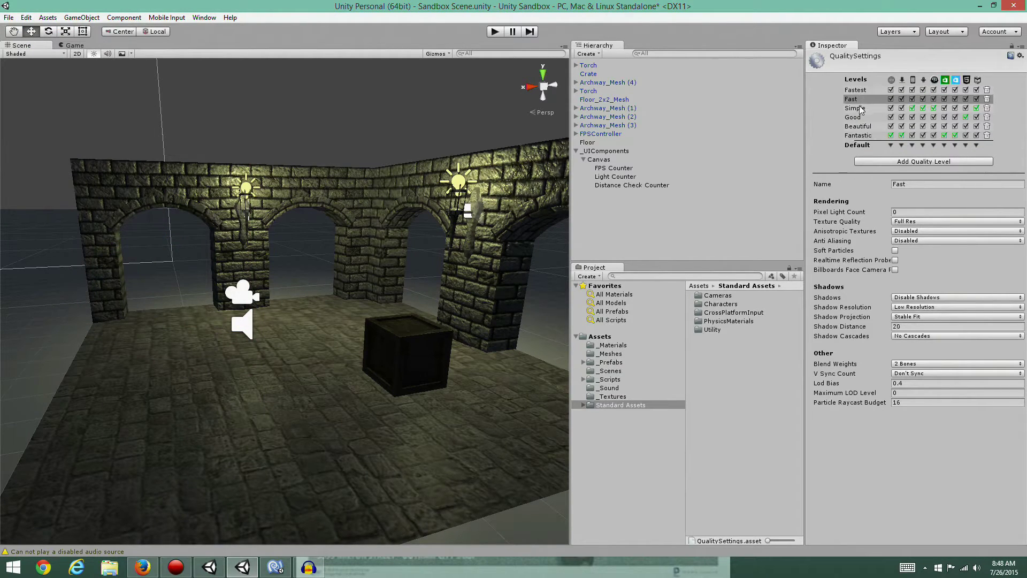
click(861, 108)
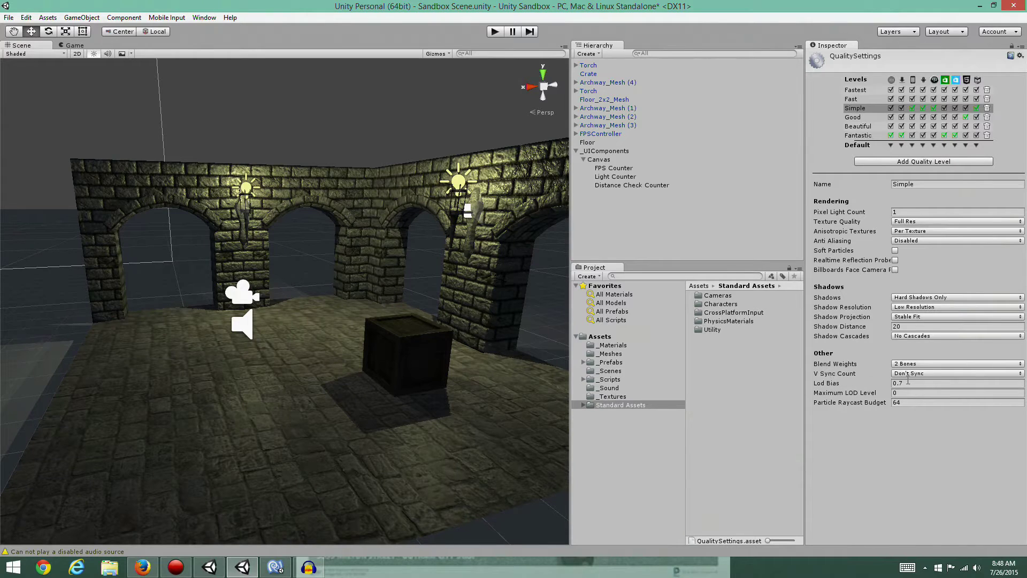
click(855, 91)
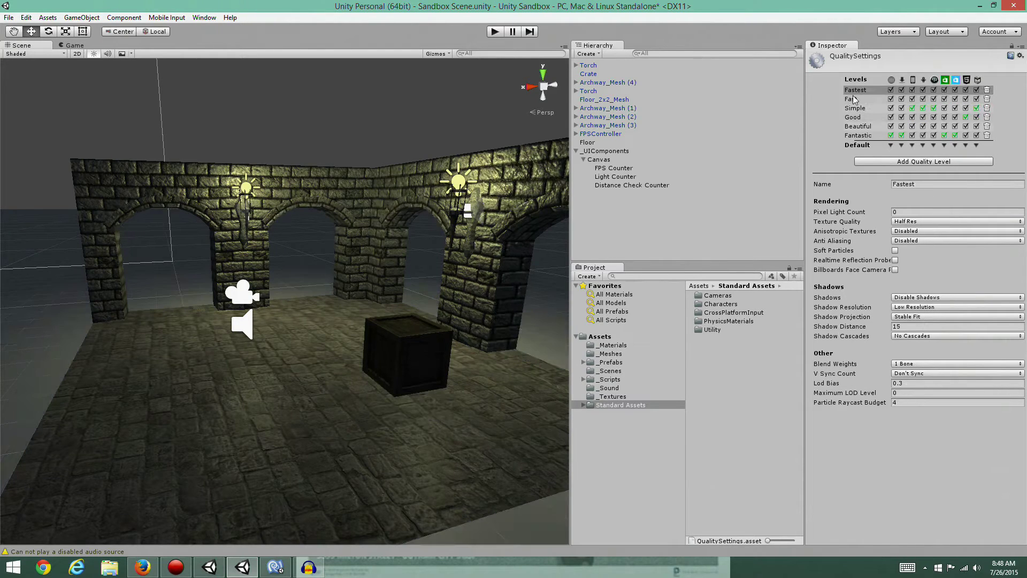
click(854, 99)
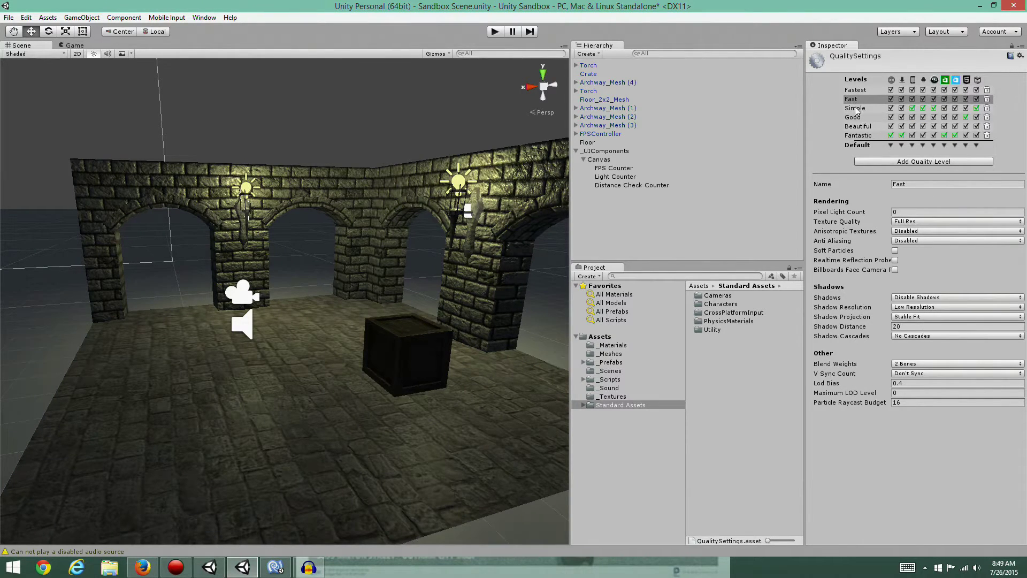
click(855, 108)
click(856, 118)
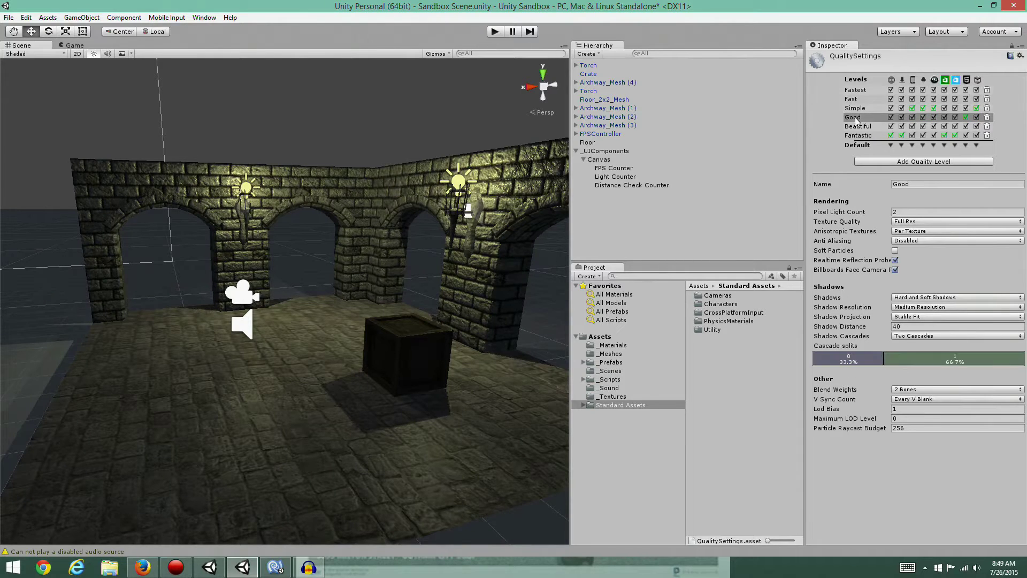
click(855, 109)
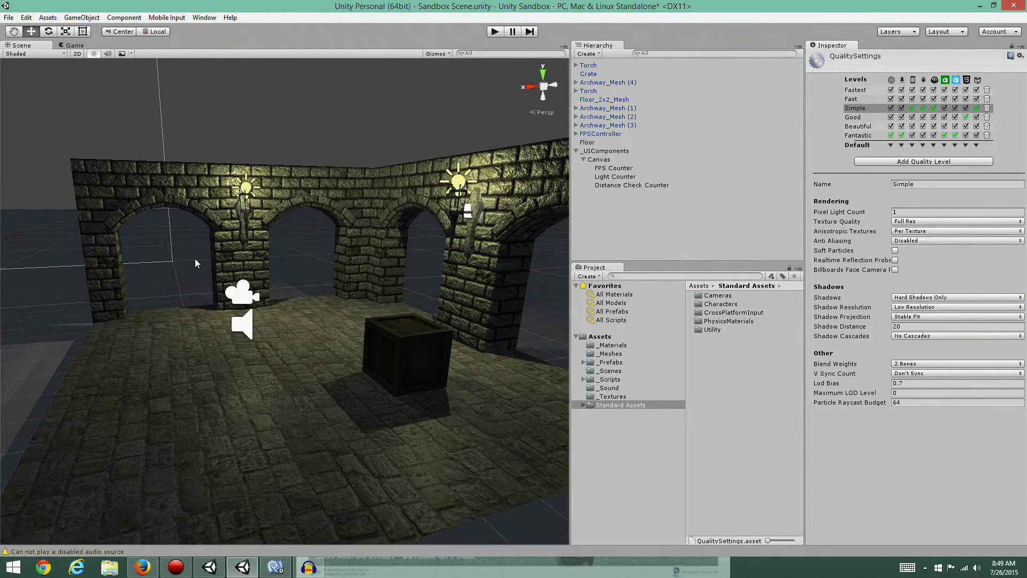
Step up through the Good and Beautiful levels to Fantastic, and briefly play-test the scene at that quality.
click(854, 118)
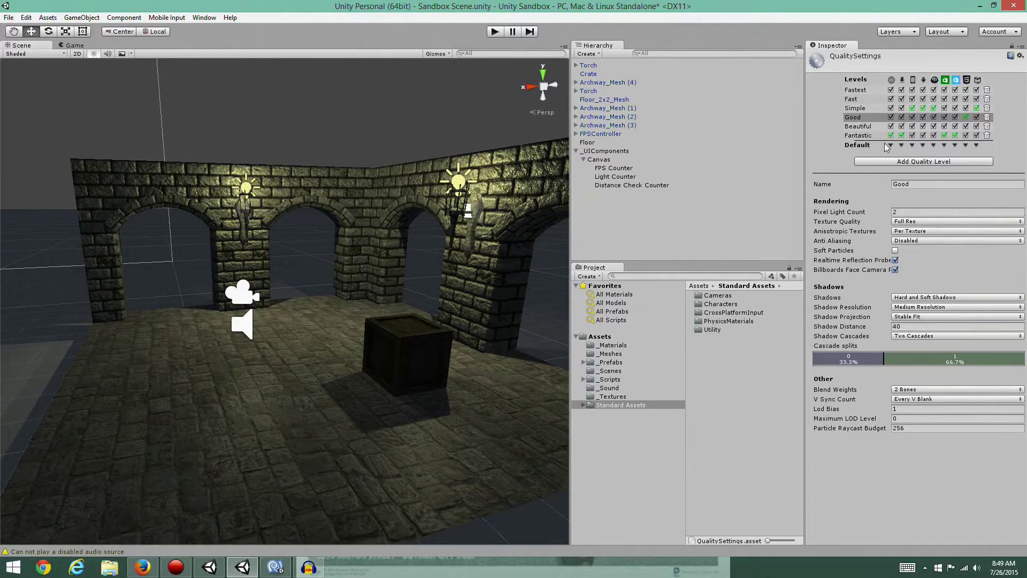
click(858, 127)
click(858, 136)
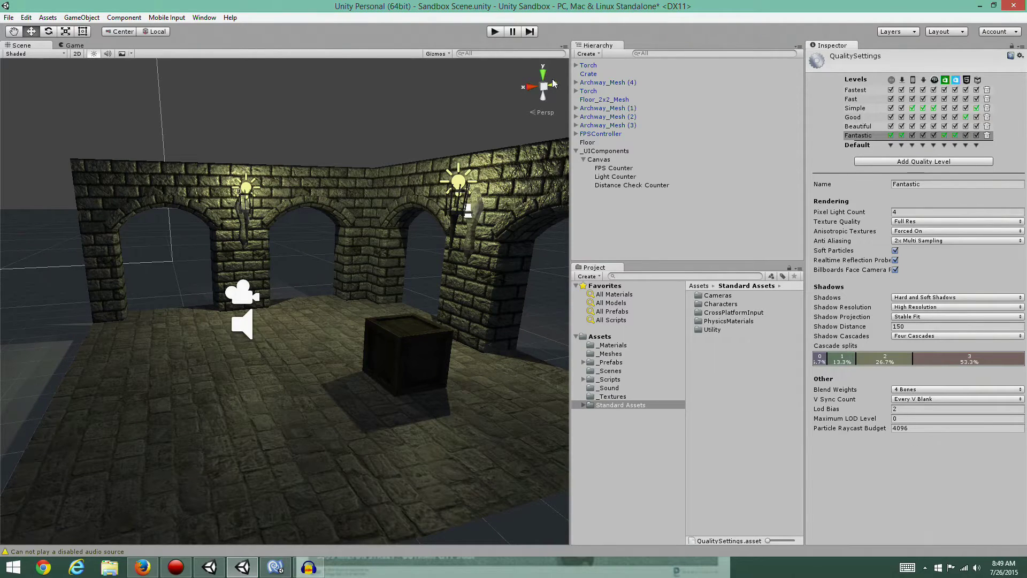
click(495, 31)
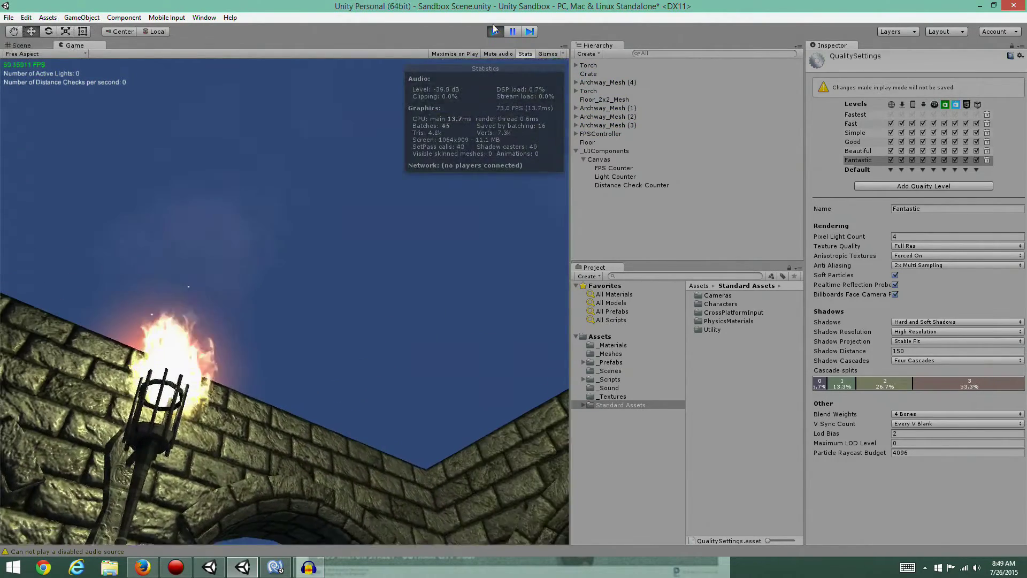
click(494, 30)
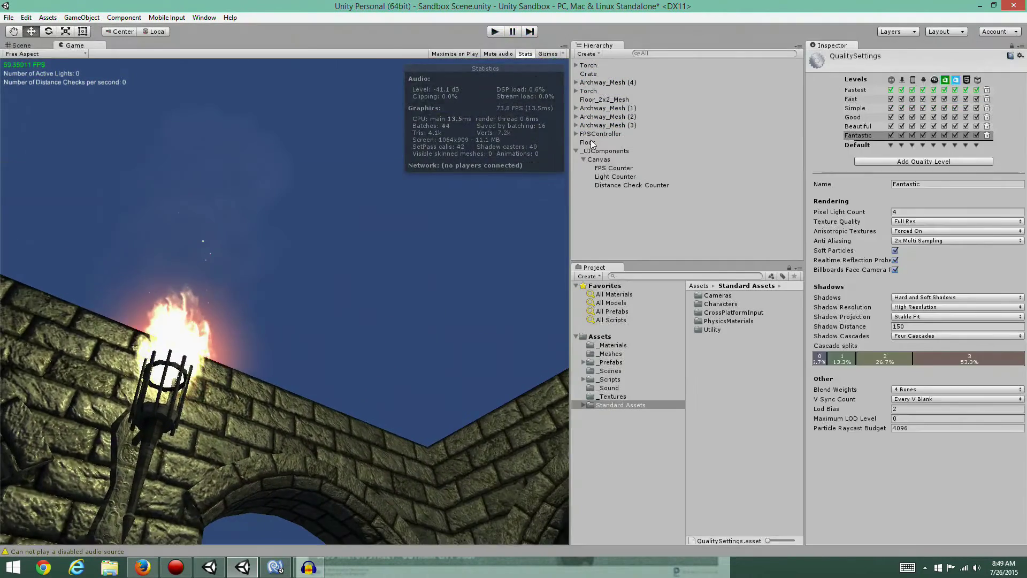
Try the Fantastic level with V Sync Count set to Every Second V Blank, and play-test its frame rate.
click(934, 400)
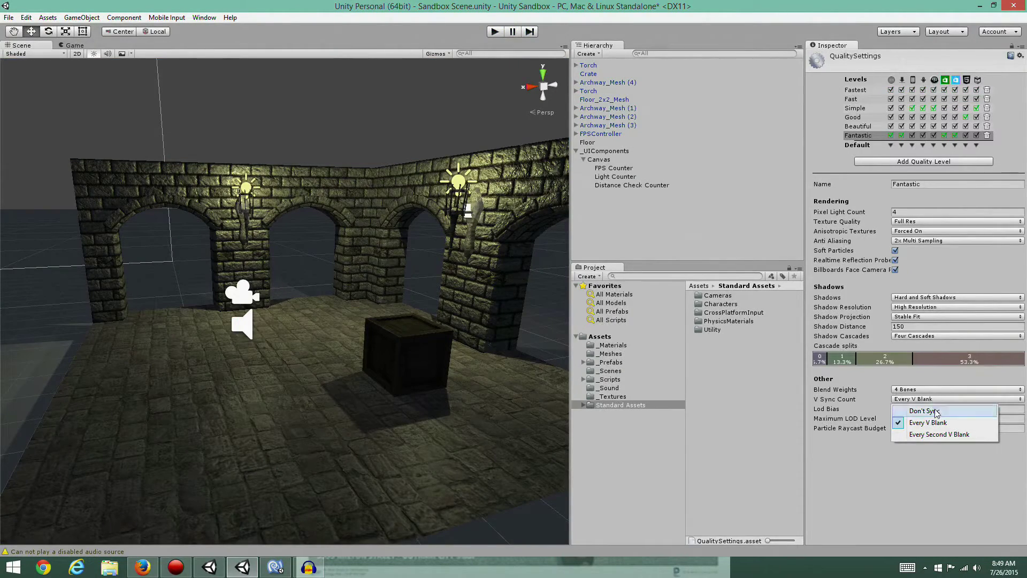
click(937, 434)
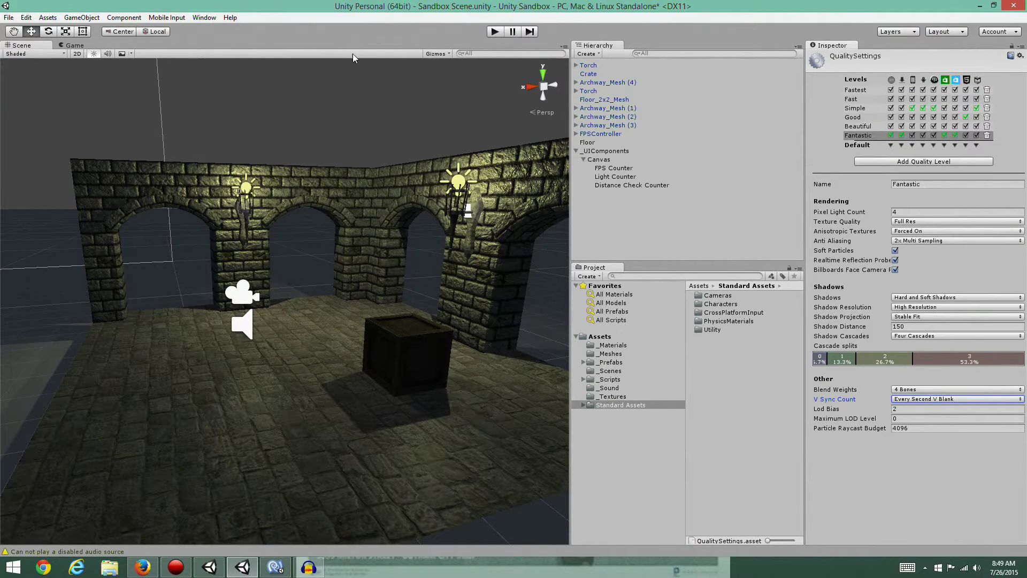
click(494, 32)
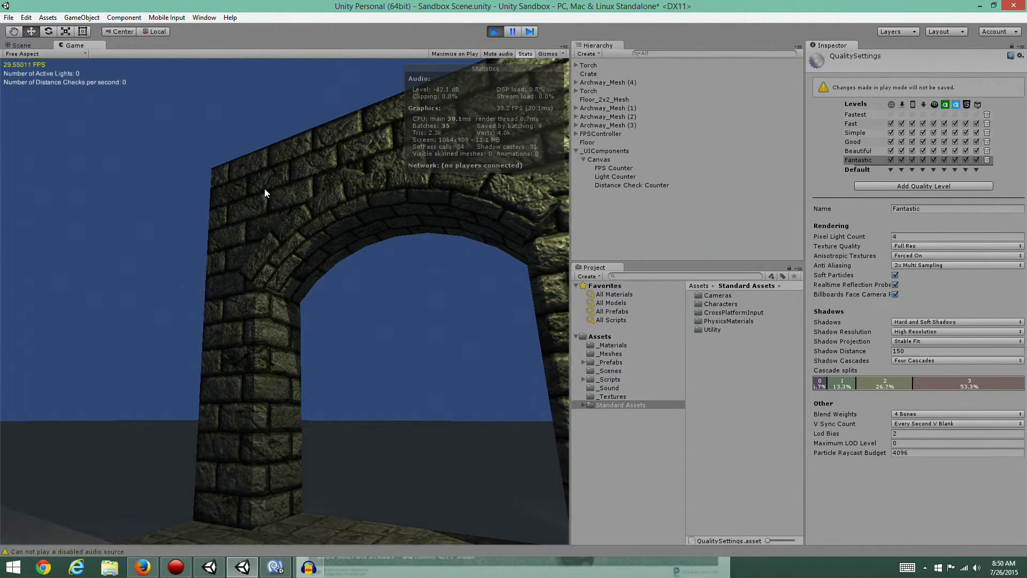
mouse_move(271, 188)
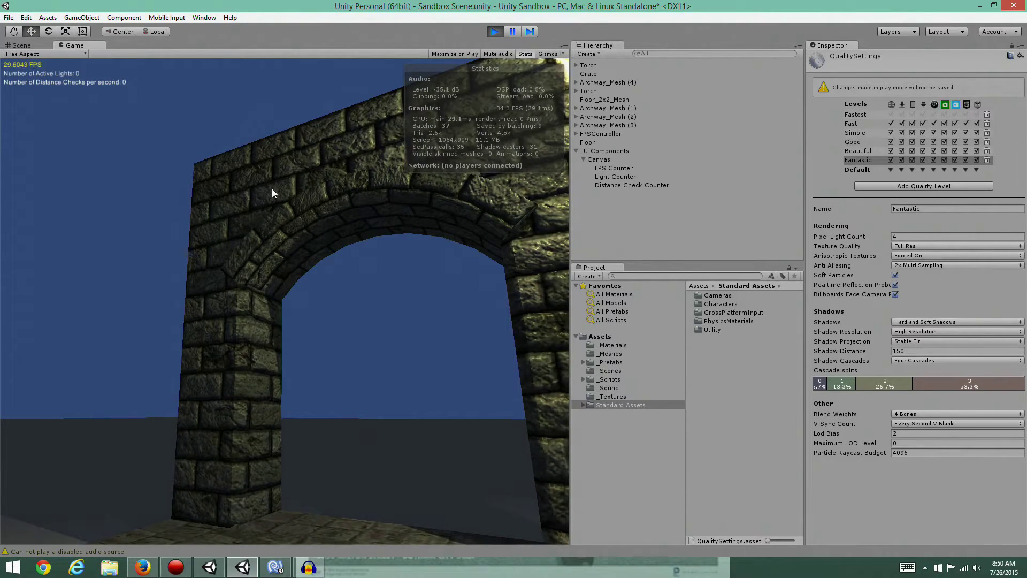
mouse_move(400, 71)
click(493, 32)
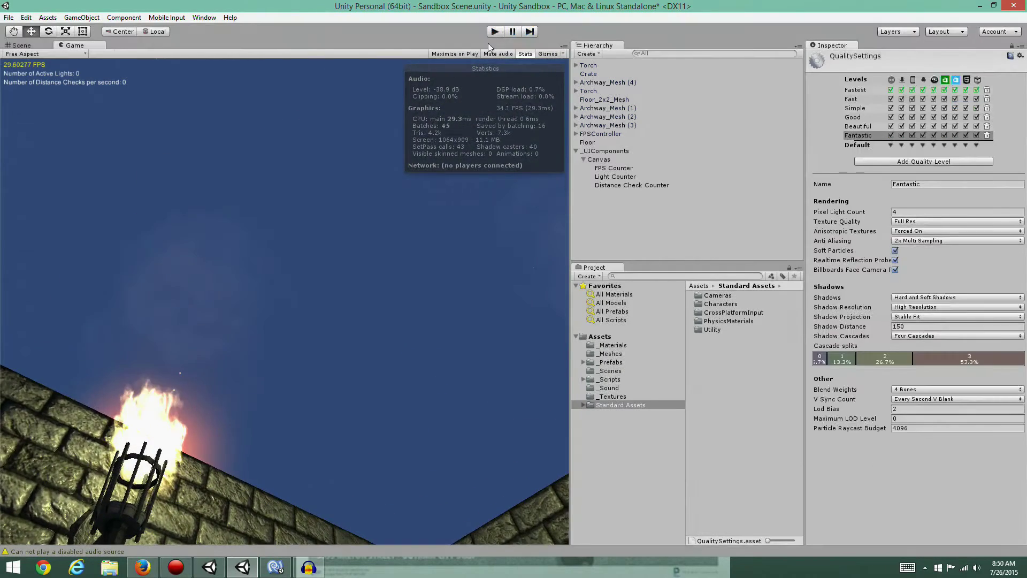
Set the Fantastic level's V Sync Count to Don't Sync and start play-testing the scene.
click(935, 402)
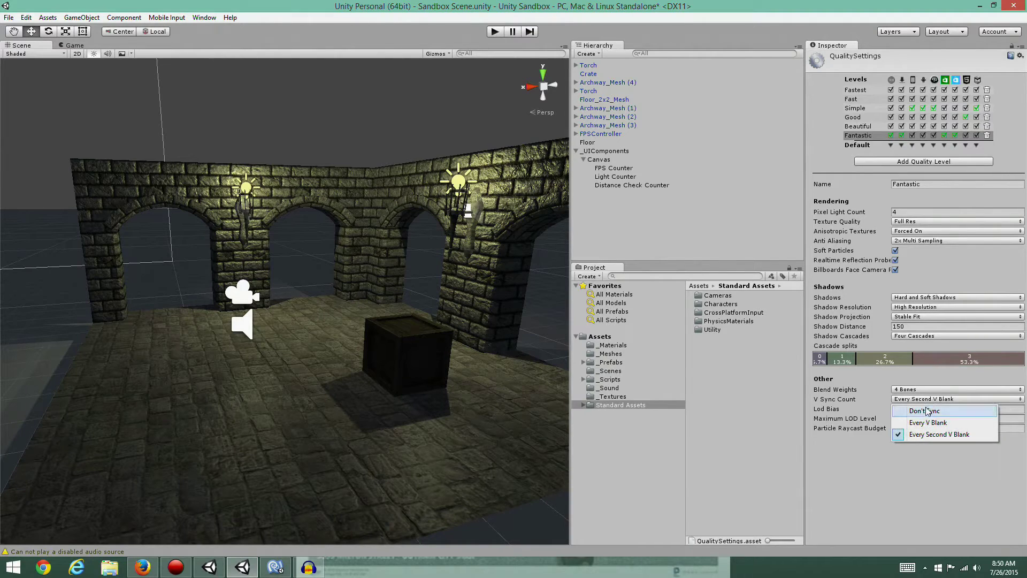
click(925, 409)
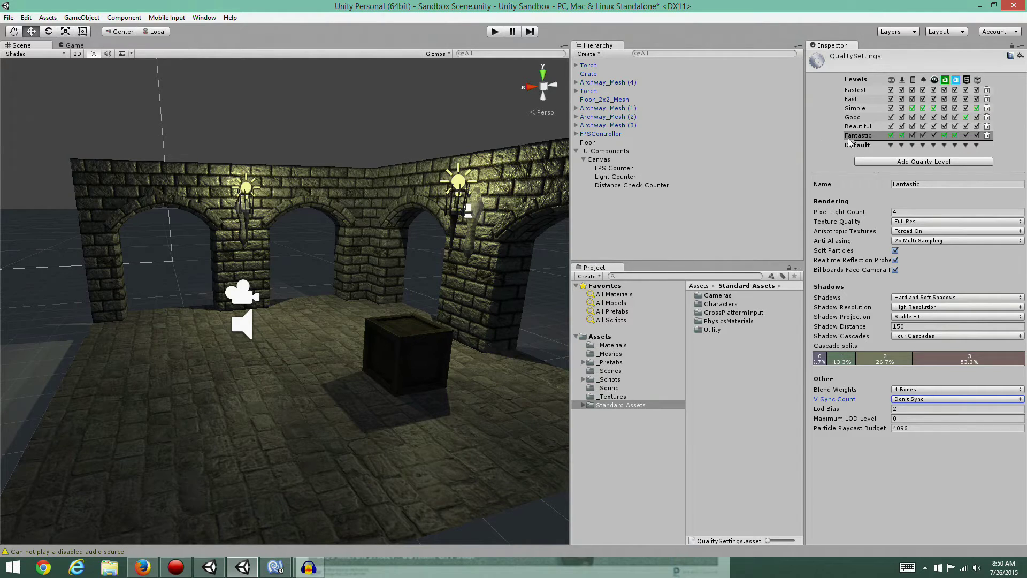
click(495, 32)
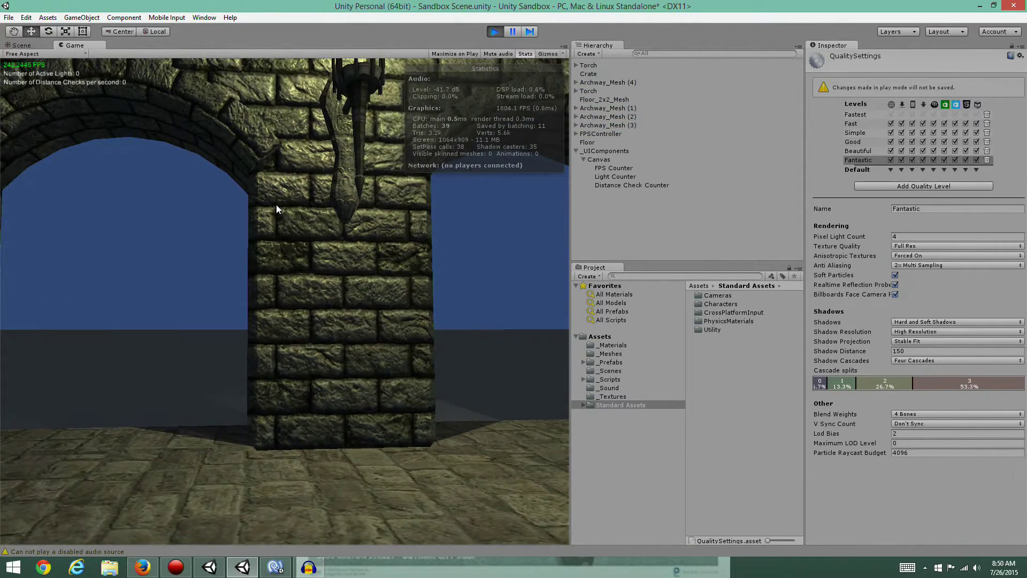
Walk around the torch-lit room, examine the FPS counter and Statistics overlay, and stop the play-test.
mouse_move(261, 208)
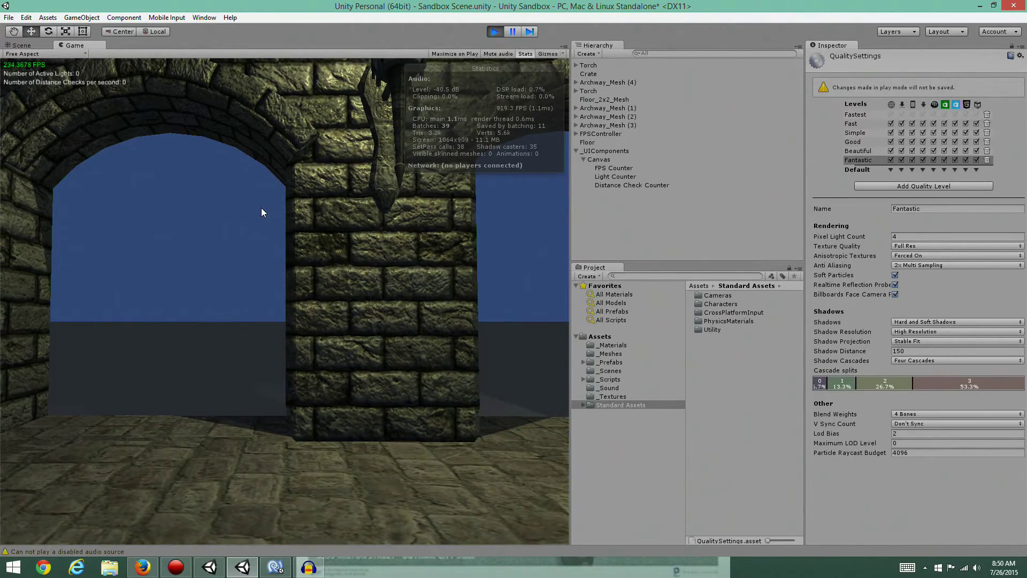
key(s)
key(s)
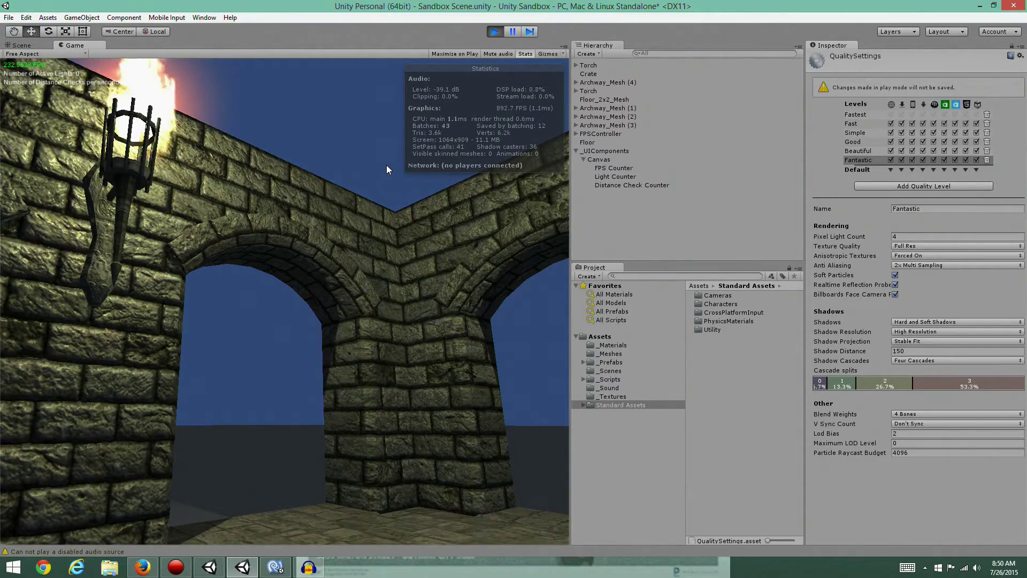
mouse_move(469, 137)
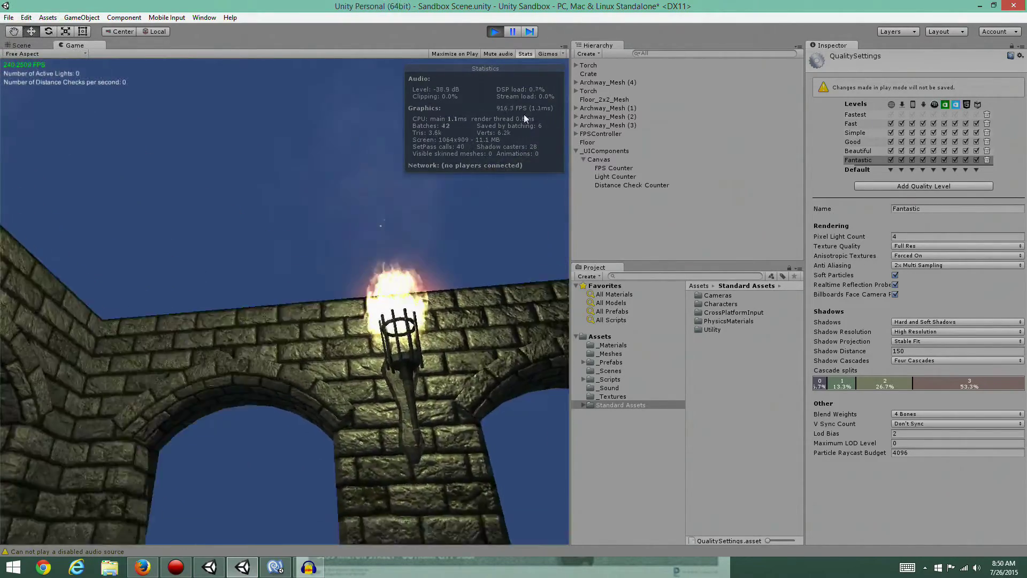
mouse_move(376, 152)
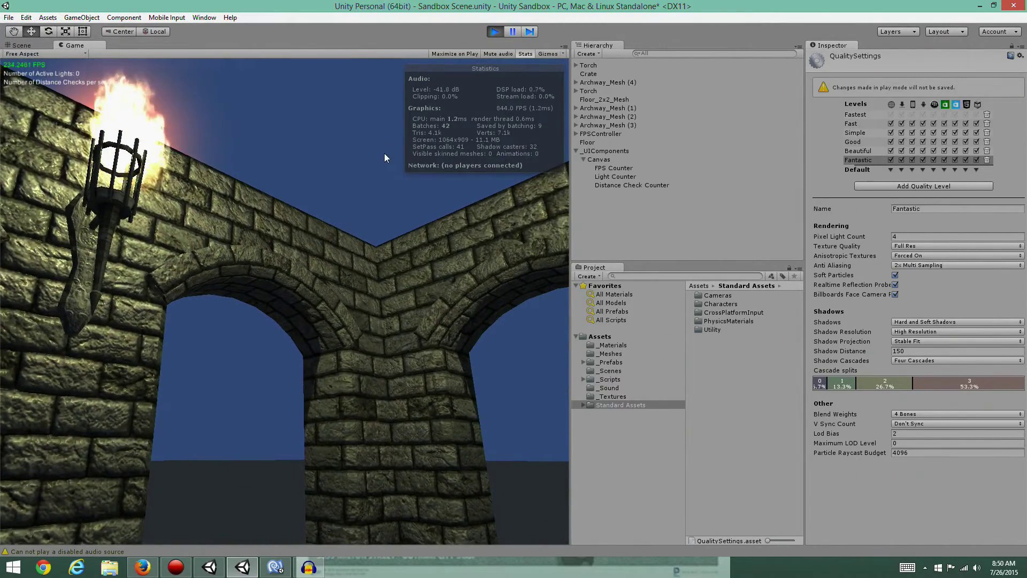
key(w)
mouse_move(117, 216)
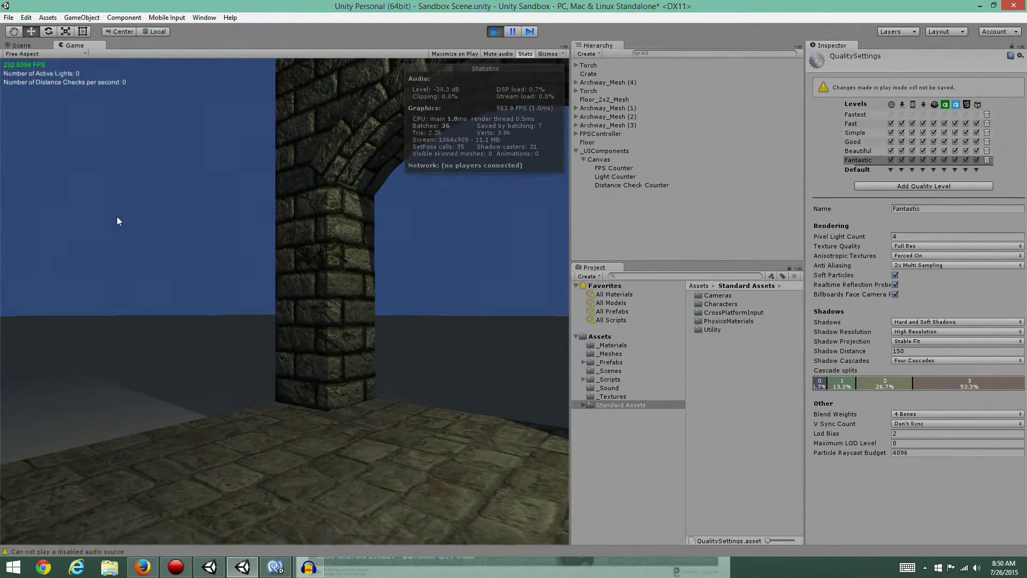
mouse_move(69, 214)
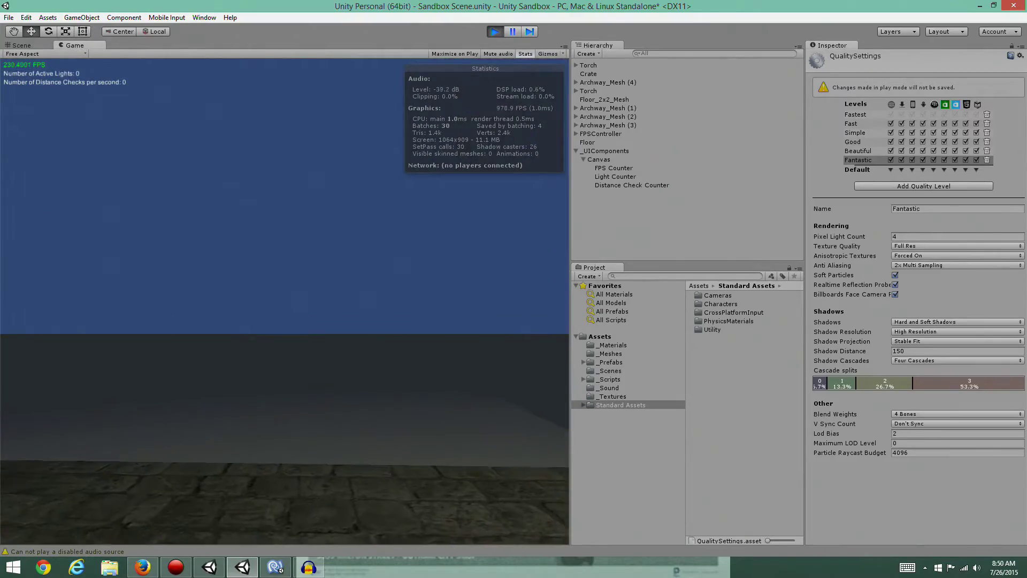
mouse_move(309, 182)
mouse_move(429, 172)
mouse_move(558, 169)
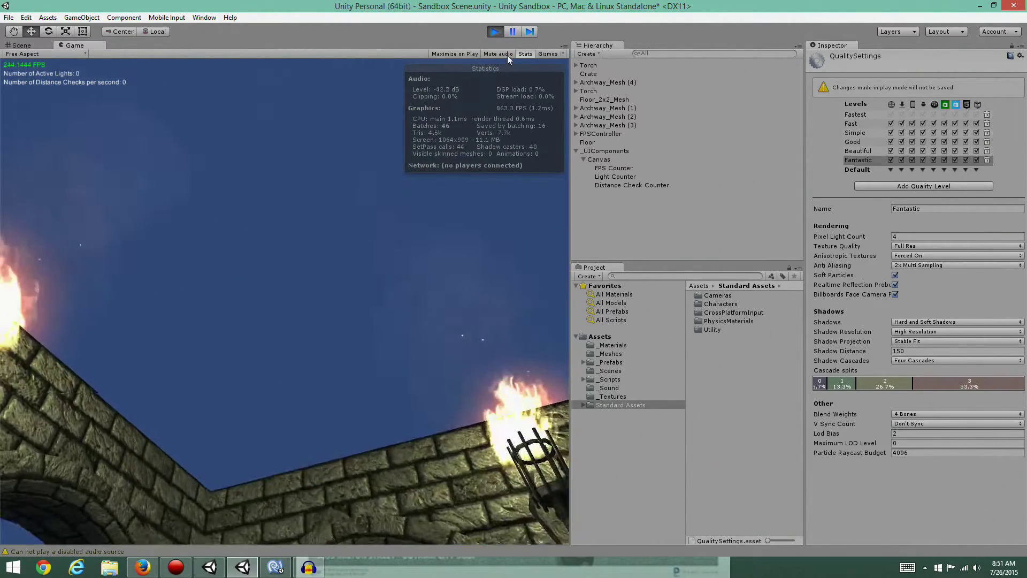
click(494, 31)
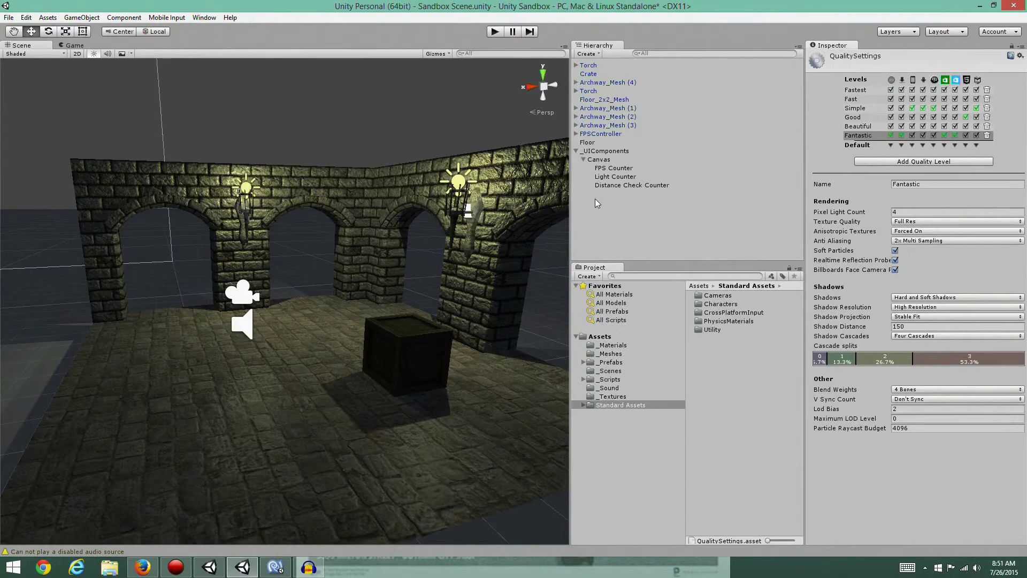
Compare the Beautiful level's settings with those of Fantastic and Good.
click(865, 126)
click(860, 136)
click(859, 126)
click(855, 137)
click(856, 128)
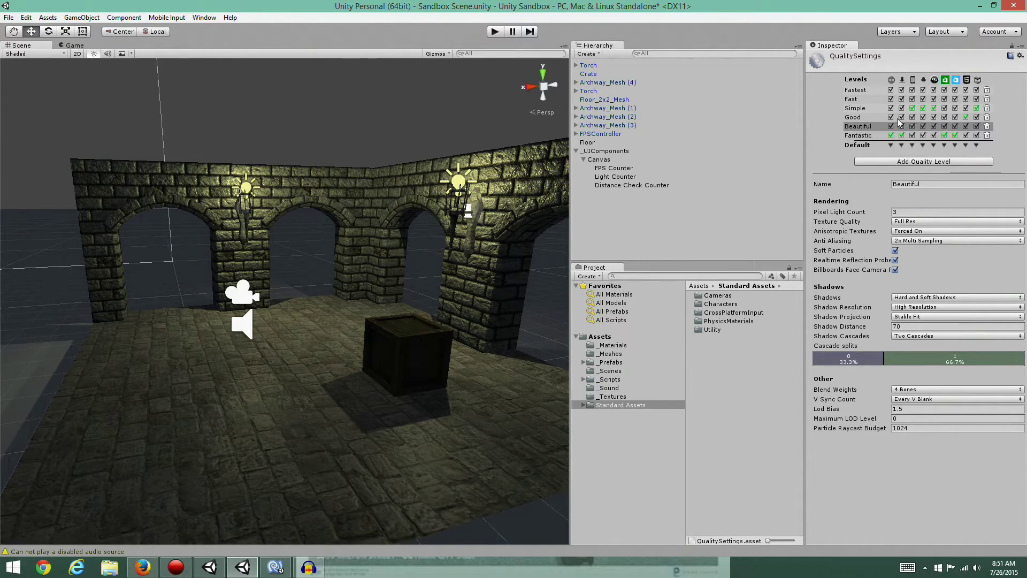
click(854, 118)
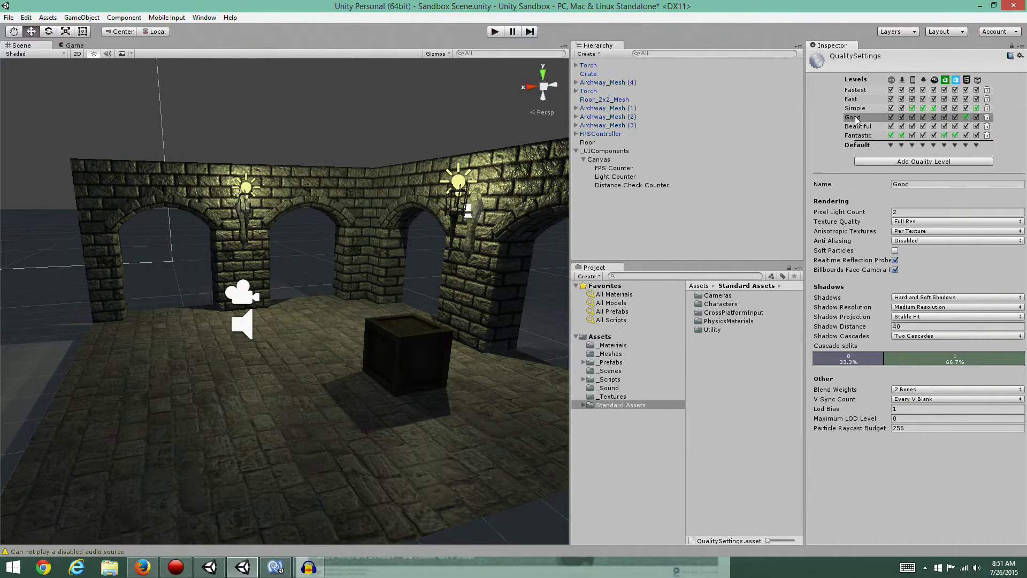
Switch the Fantastic level's V Sync Count to Every V Blank and back to Don't Sync.
click(854, 128)
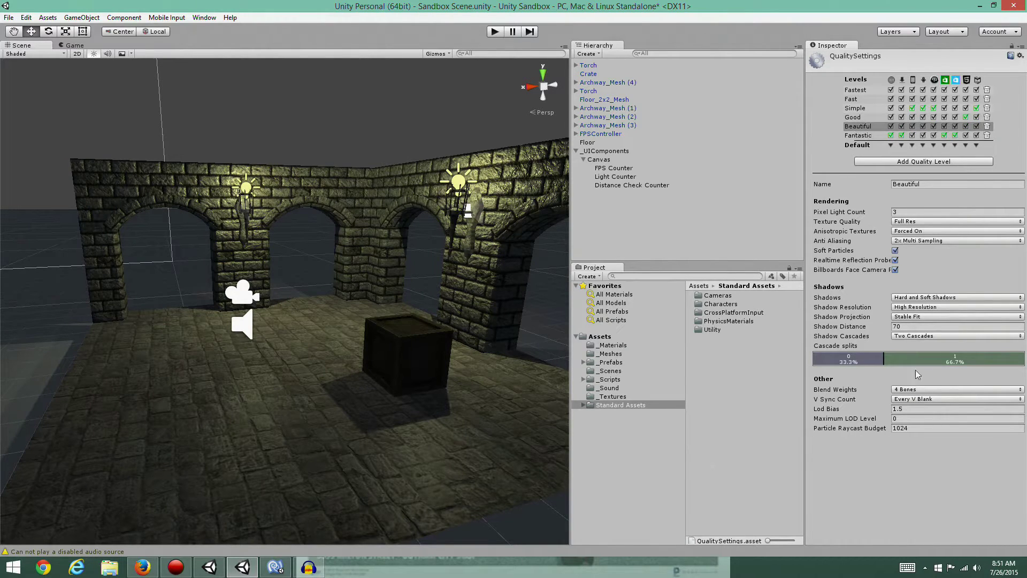
click(853, 136)
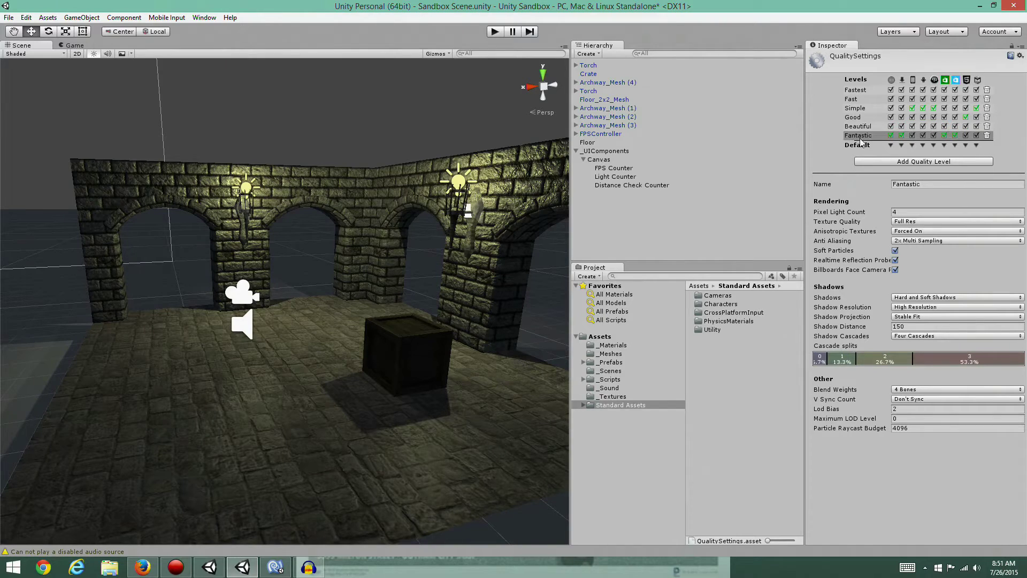
click(929, 399)
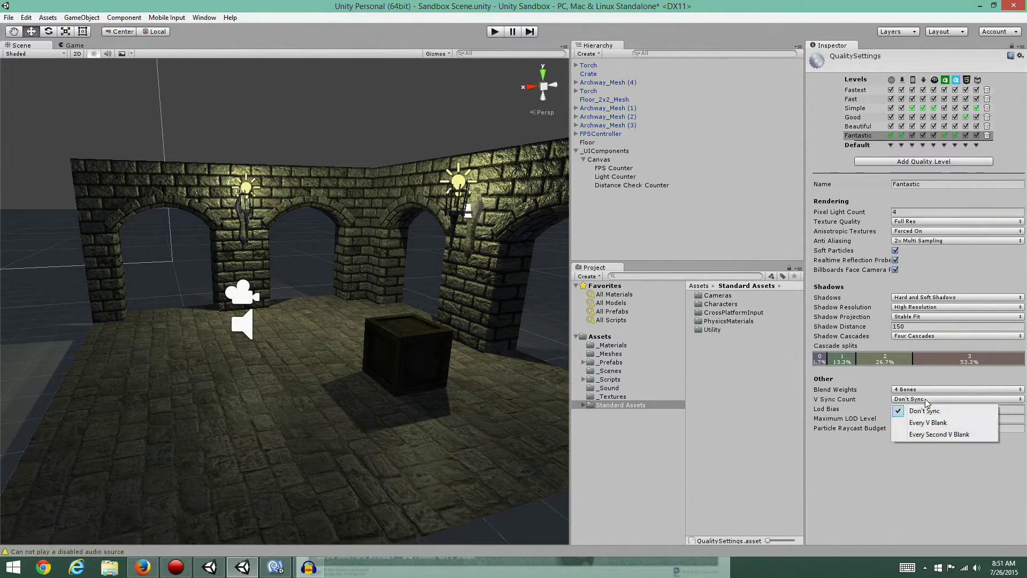
click(922, 422)
click(932, 400)
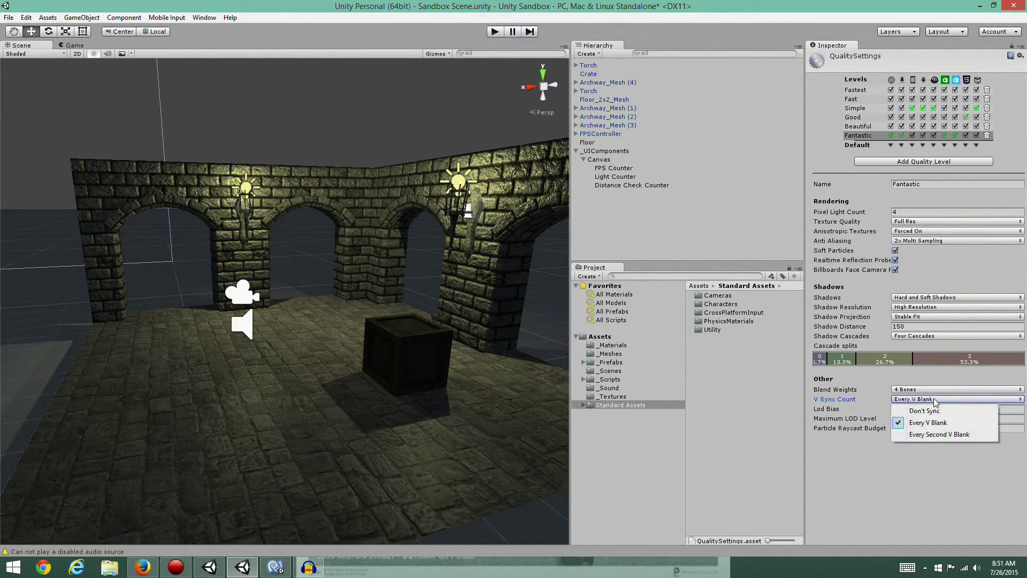
click(928, 411)
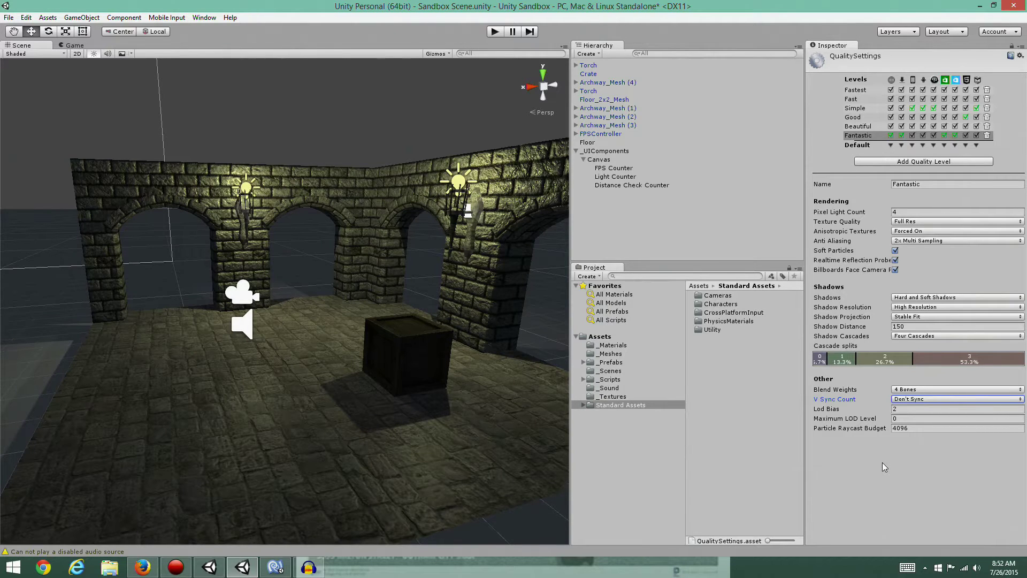
Play-test the scene with V Sync off, check the FPS counter against the Statistics overlay, and stop.
click(493, 32)
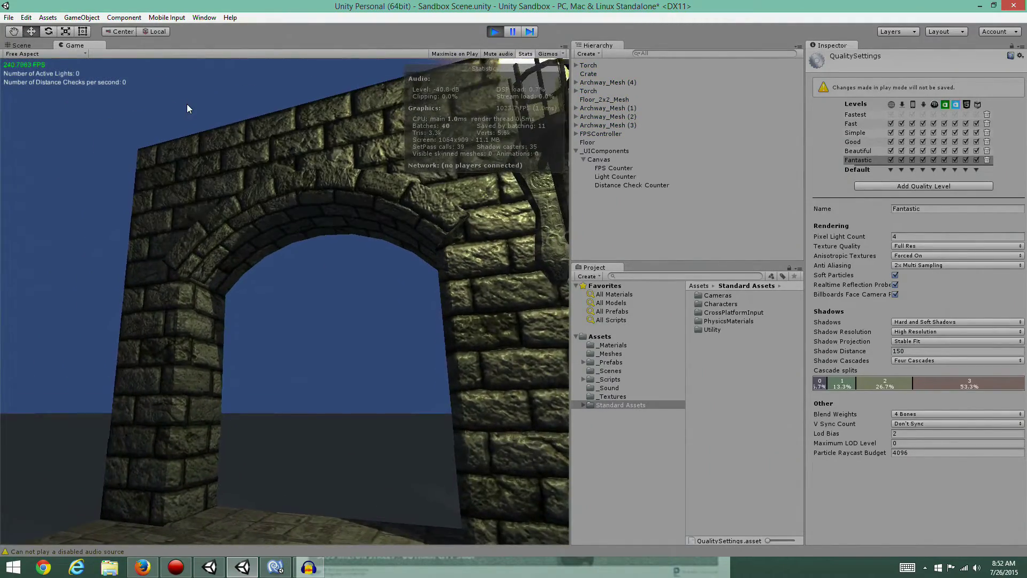
mouse_move(366, 95)
click(493, 32)
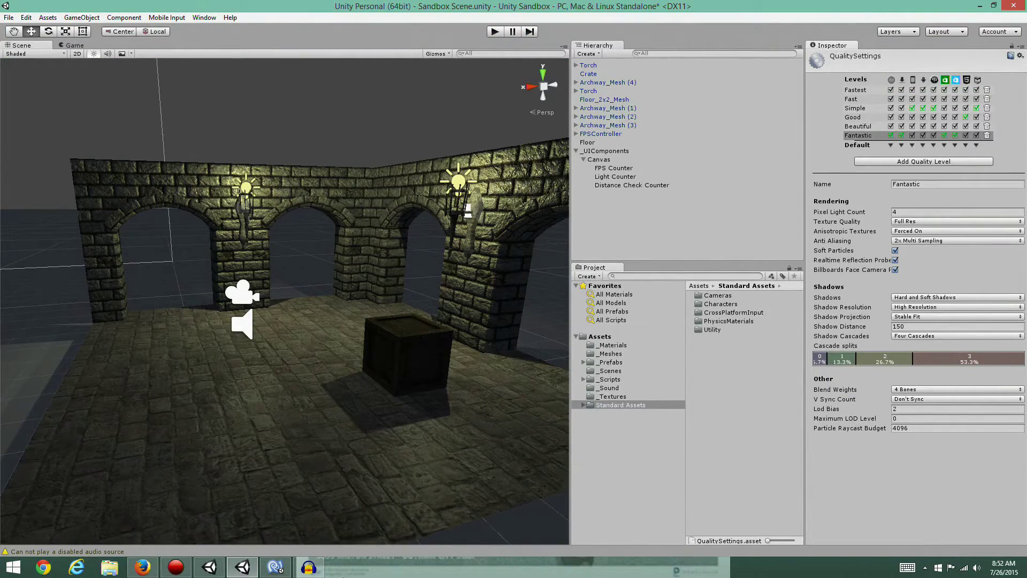
Open the FPS_Counter script from the _UIScripts folder inside _Scripts in Visual Studio.
click(244, 571)
click(244, 572)
click(582, 378)
click(583, 379)
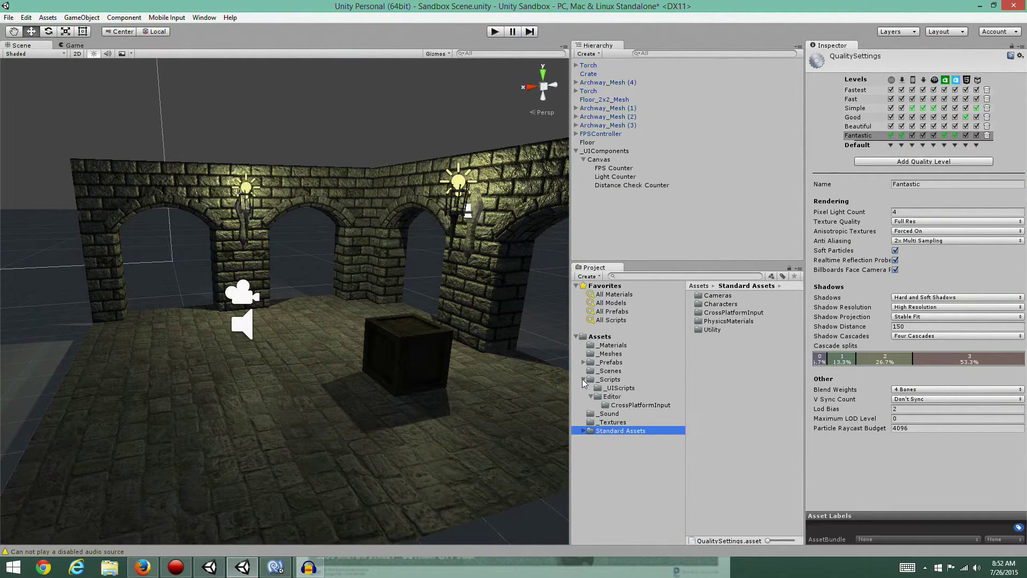
click(628, 390)
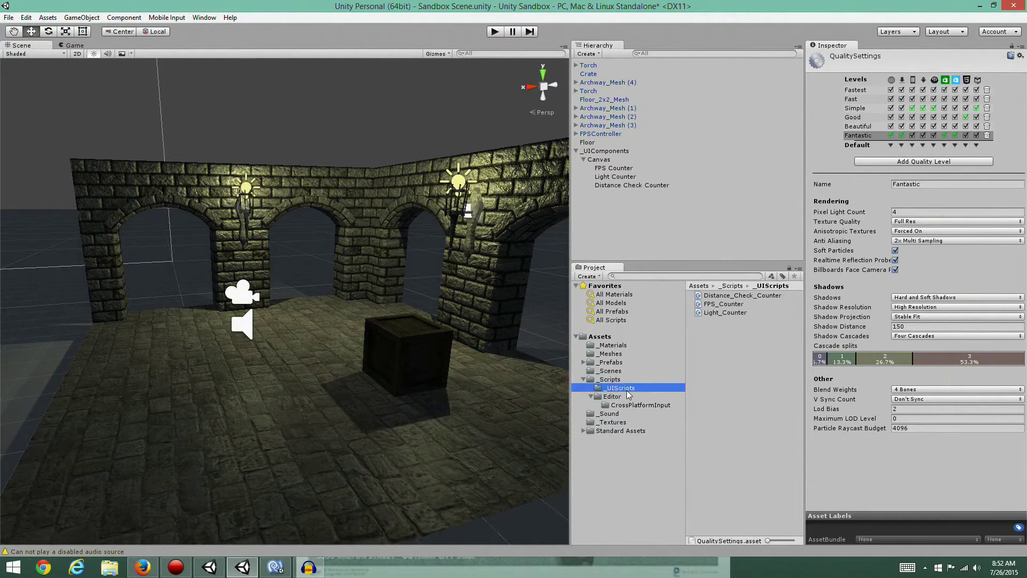
double_click(733, 304)
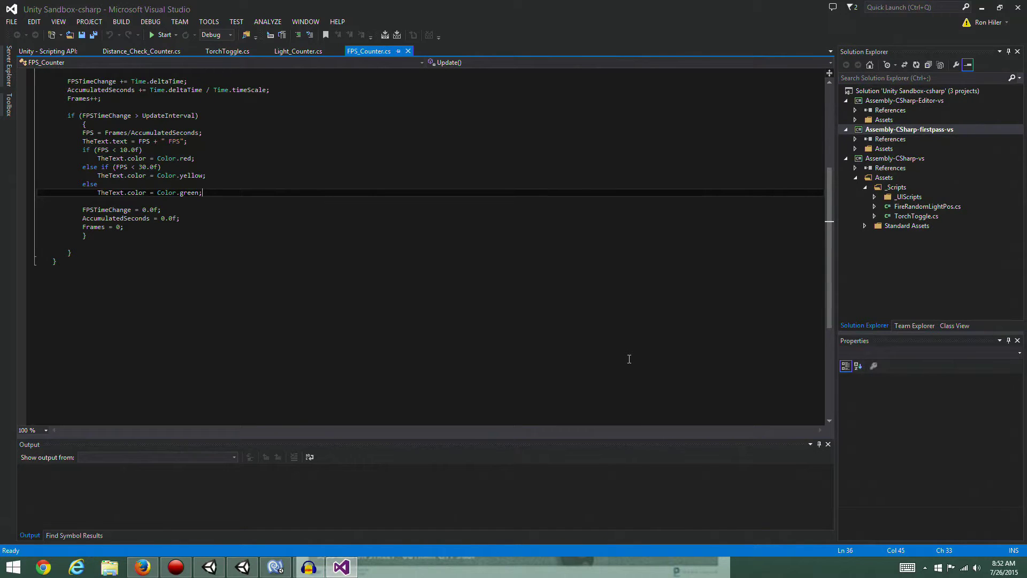
Declare a Color32 field named ColorDkGreen below the Frames variable in the FPS_Counter class.
scroll(276, 290, up, 5)
scroll(272, 288, up, 2)
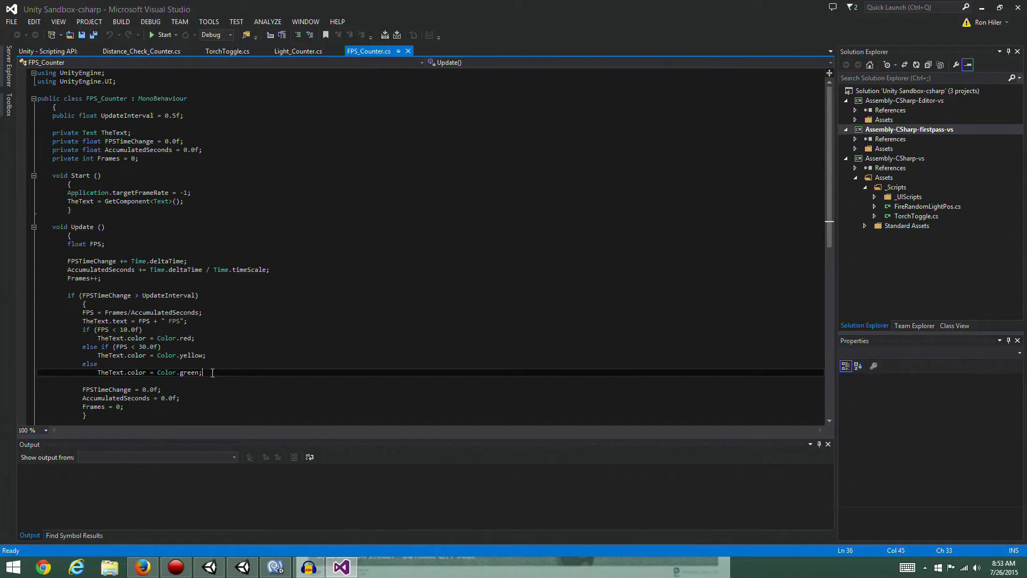
click(211, 159)
key(Return)
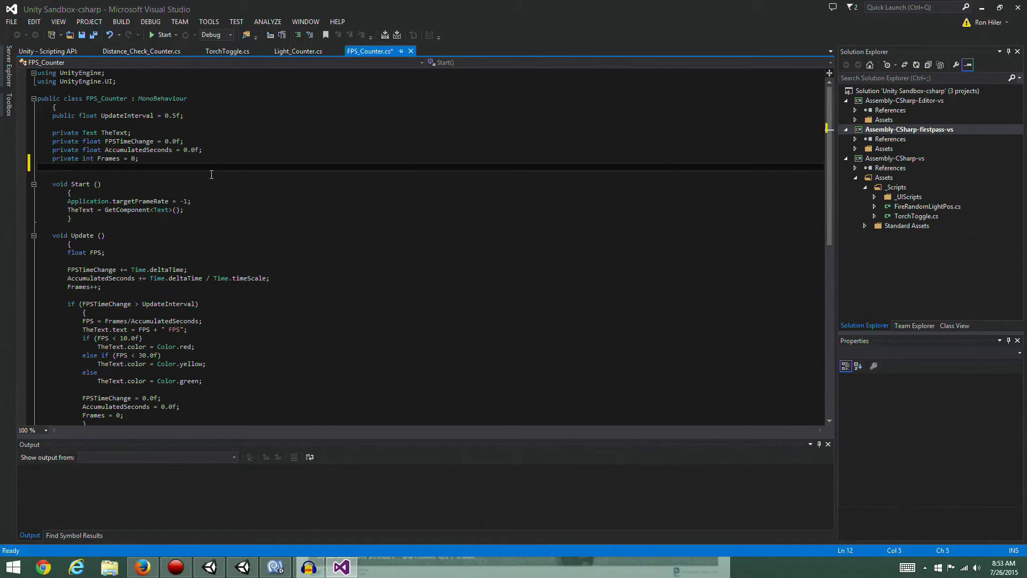
text(Colkor)
key(BackSpace)
key(BackSpace)
key(BackSpace)
text(or)
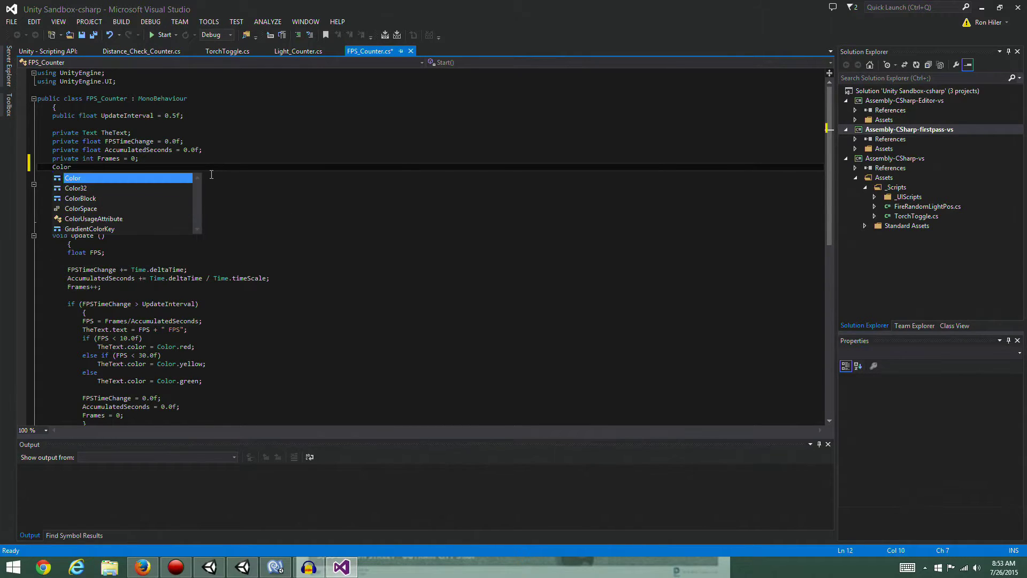
text(32 =)
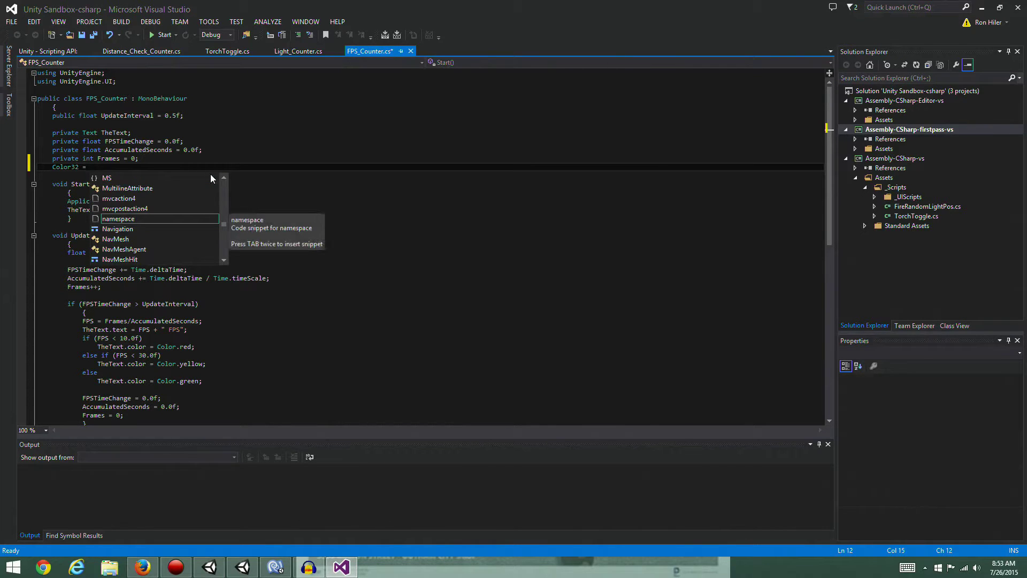
key(BackSpace)
key(BackSpace)
text(Color)
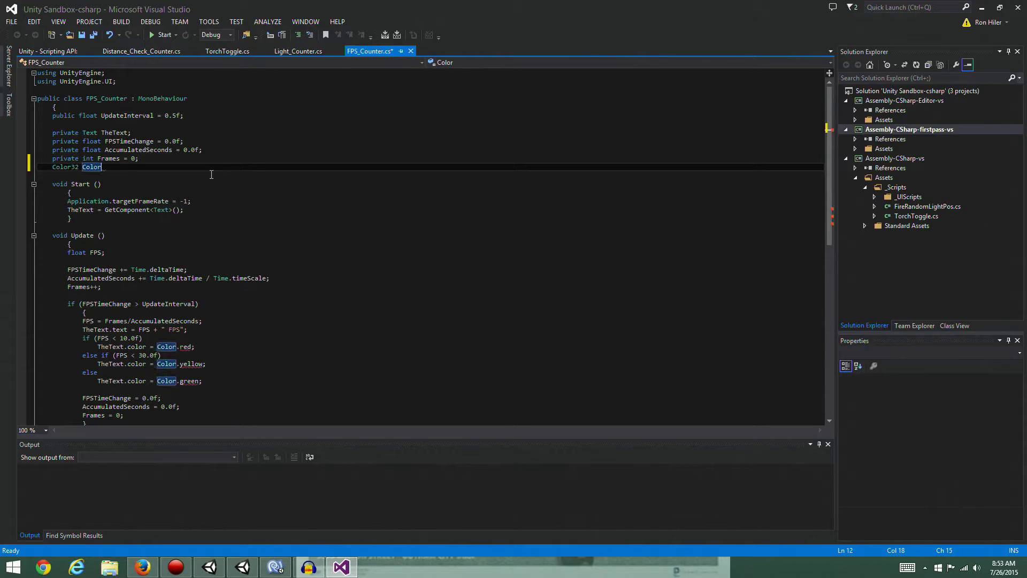
text(B)
key(BackSpace)
text(DkB)
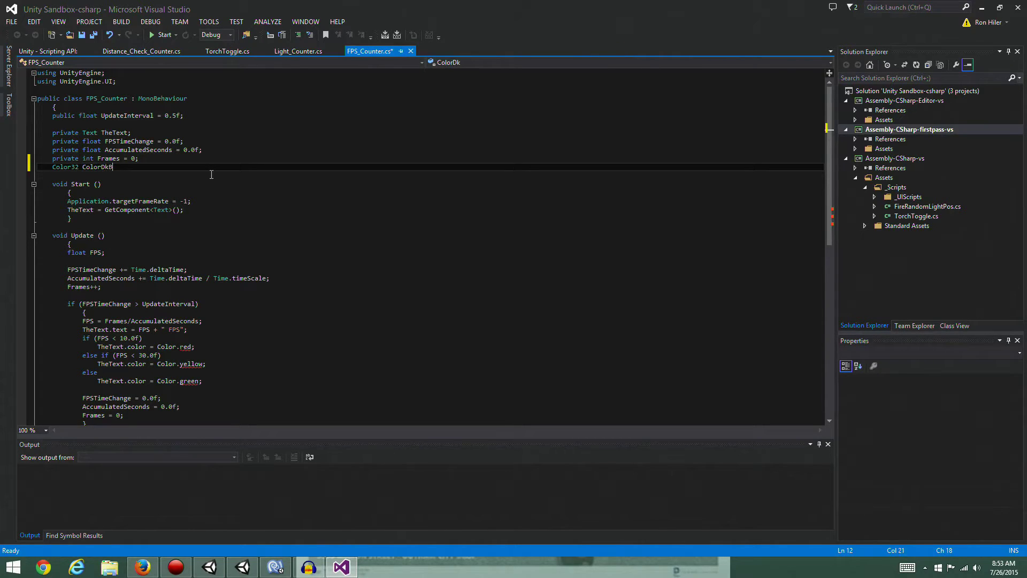
key(BackSpace)
text(Green;)
key(Return)
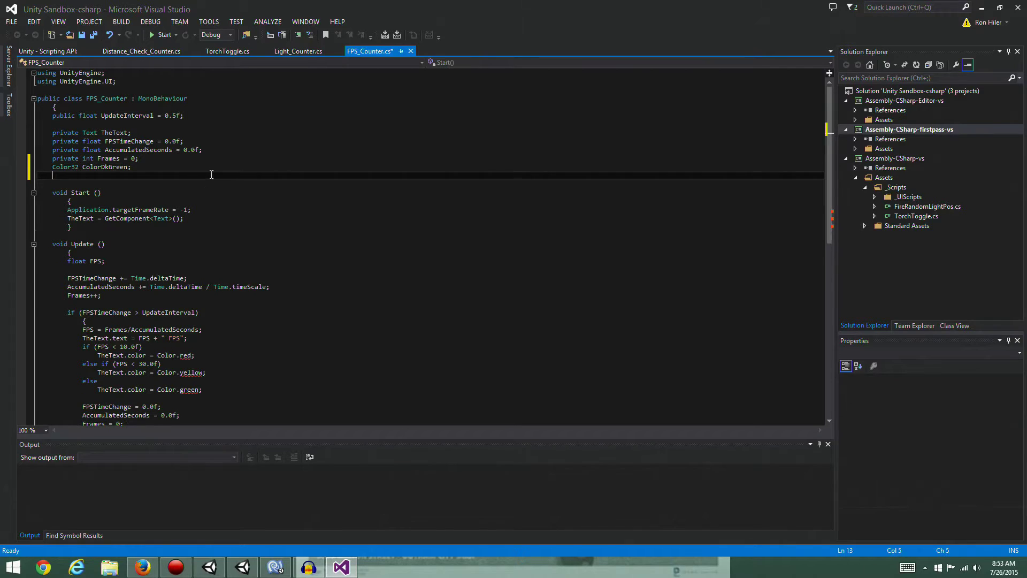
Make the ColorDkGreen field private and declare a private Color32 field named ColorGreen below it.
text(C)
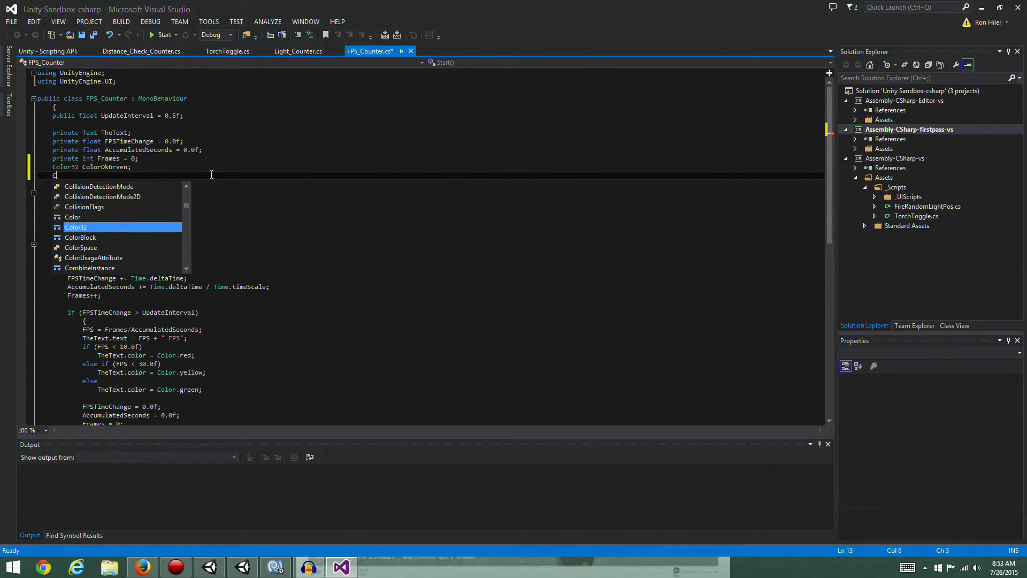
text(olor32)
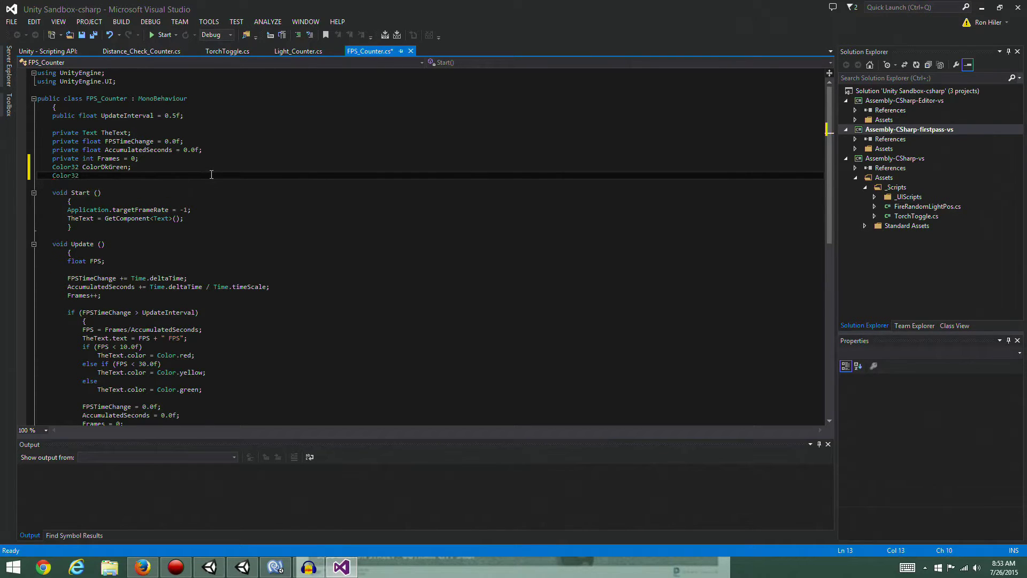
key(Up)
key(Left)
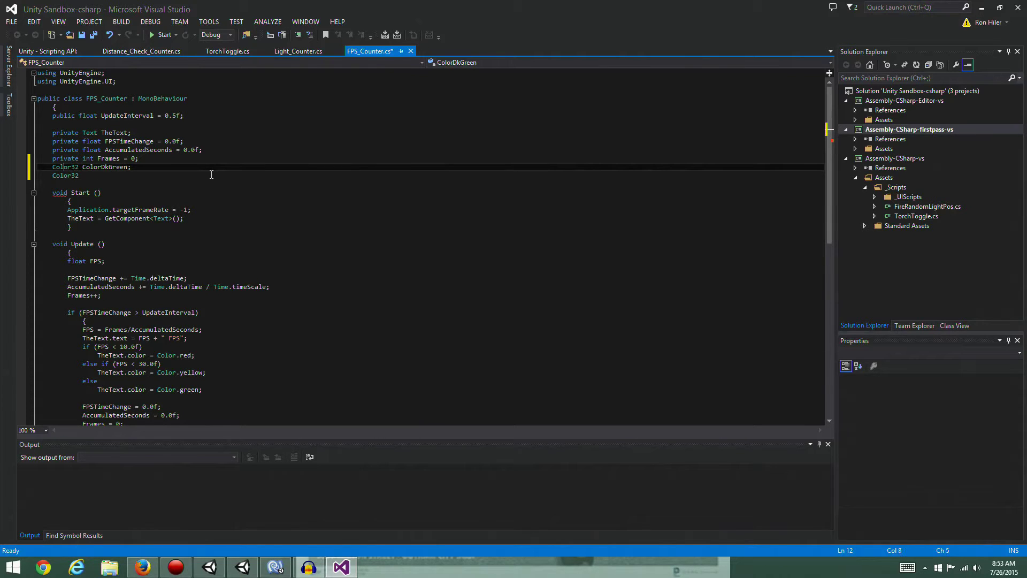
text(private)
key(Down)
key(Left)
text(private)
key(End)
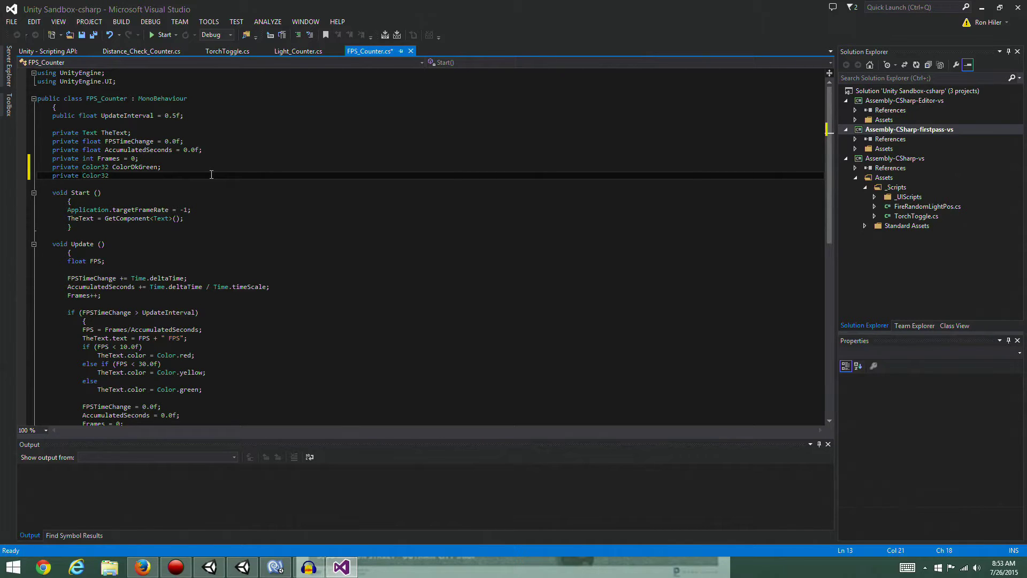
text(Color)
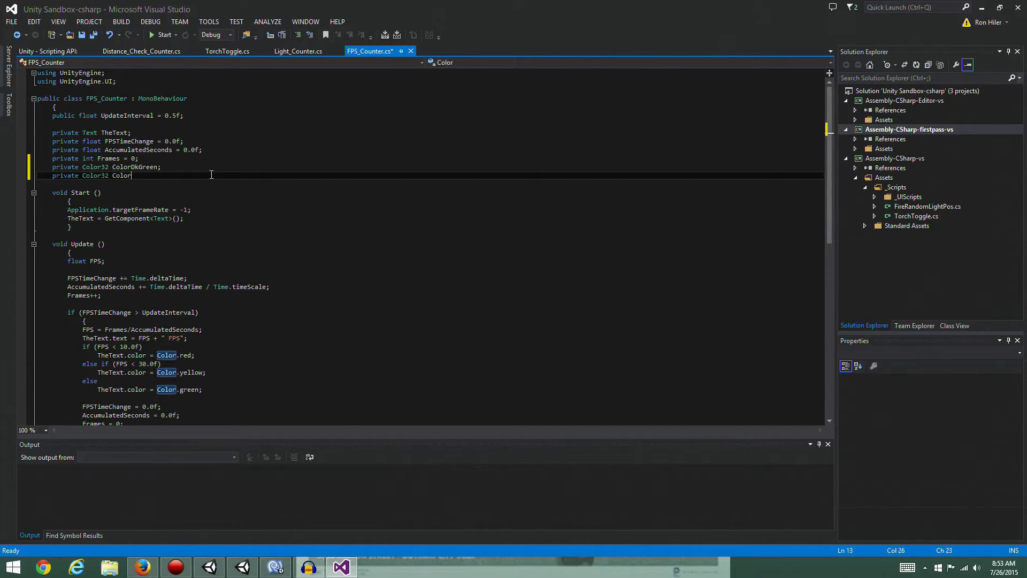
text(Green;)
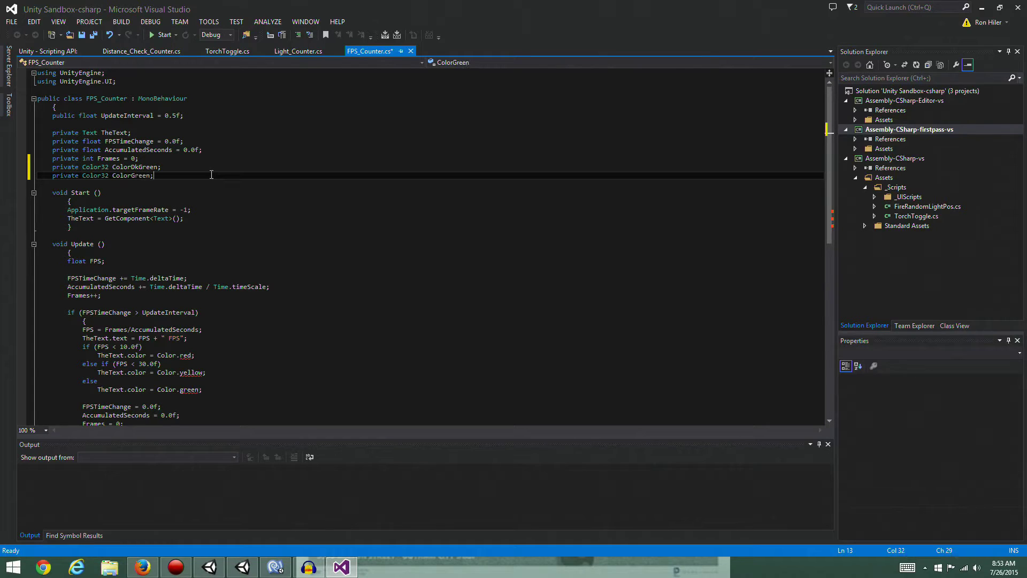
Declare two more private Color32 fields named ColorYellow and ColorRed below ColorGreen.
key(Return)
text(private C)
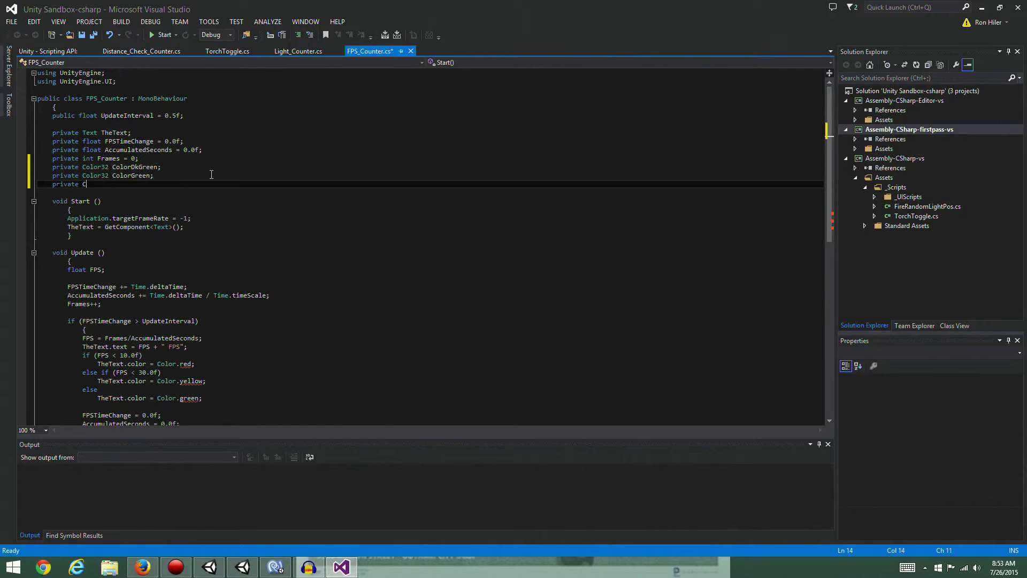
text(olor32 ColorYellow;)
key(Return)
text(privat)
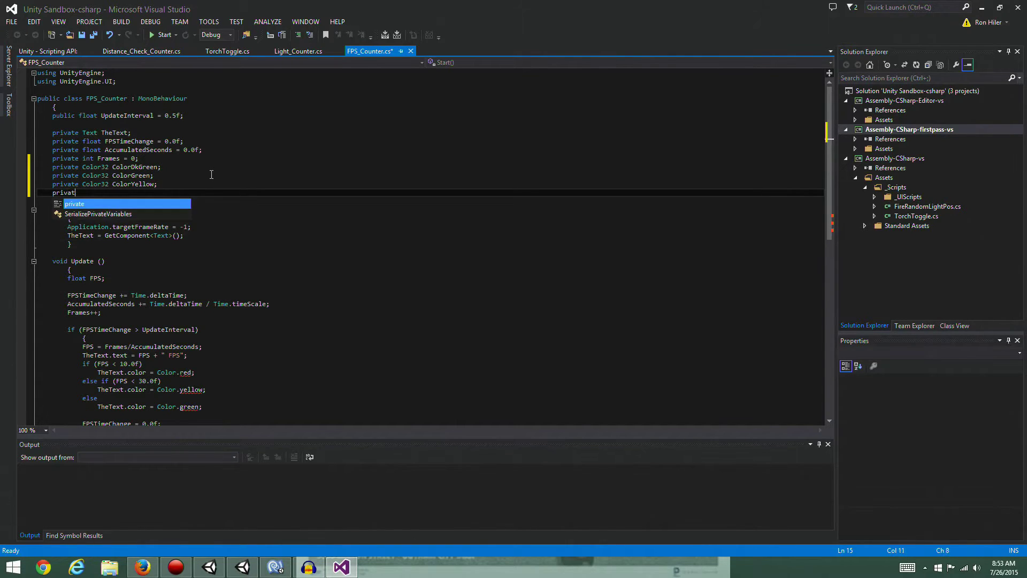
text(e Color323)
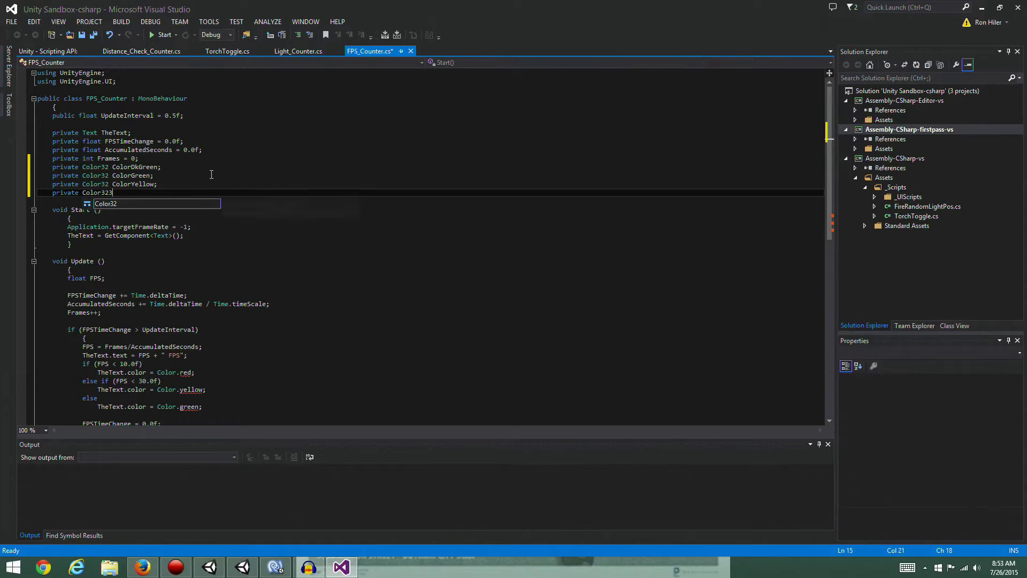
key(BackSpace)
text(ColorRe)
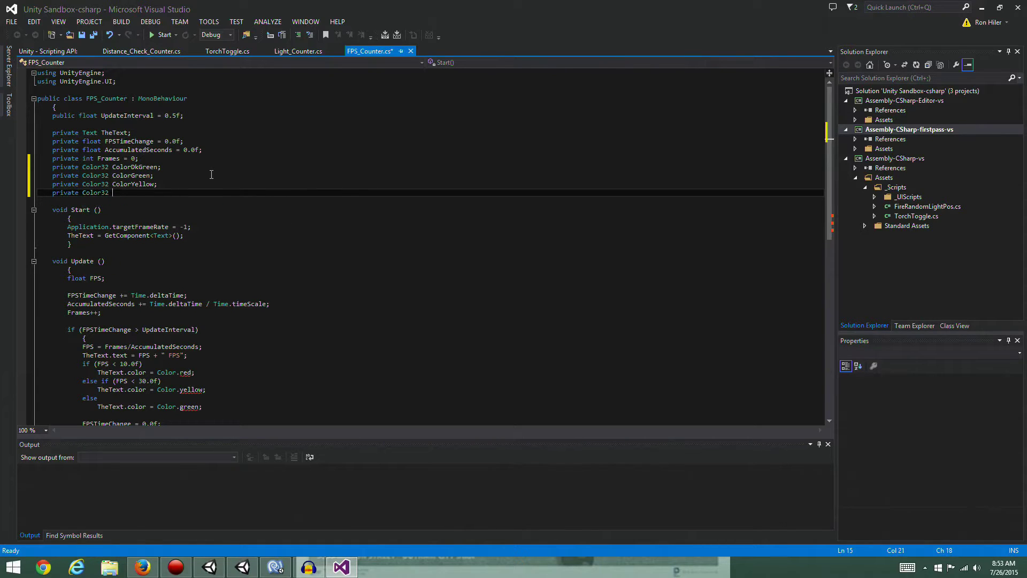
text(d;)
At the end of the Start method, assign ColorDkGreen a new Color(0.0f, 0.3f, 0.0f).
click(217, 236)
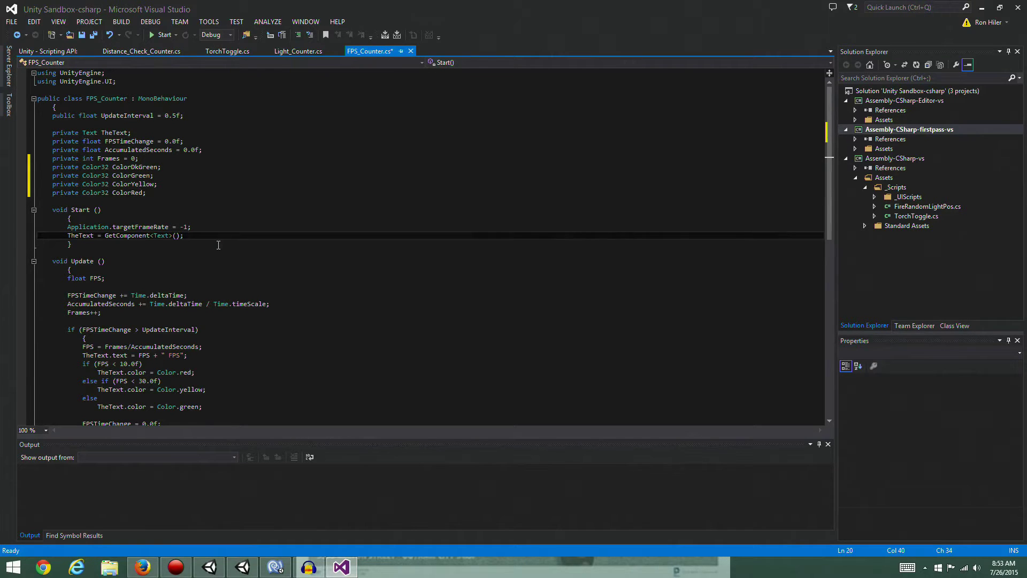
key(Return)
text(Col)
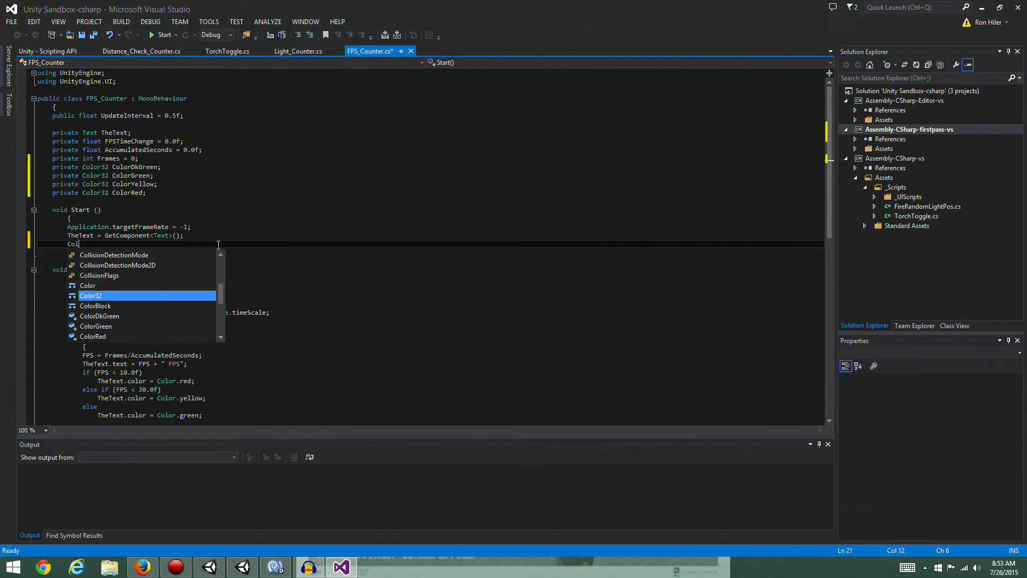
text(orDkGreen = Colo)
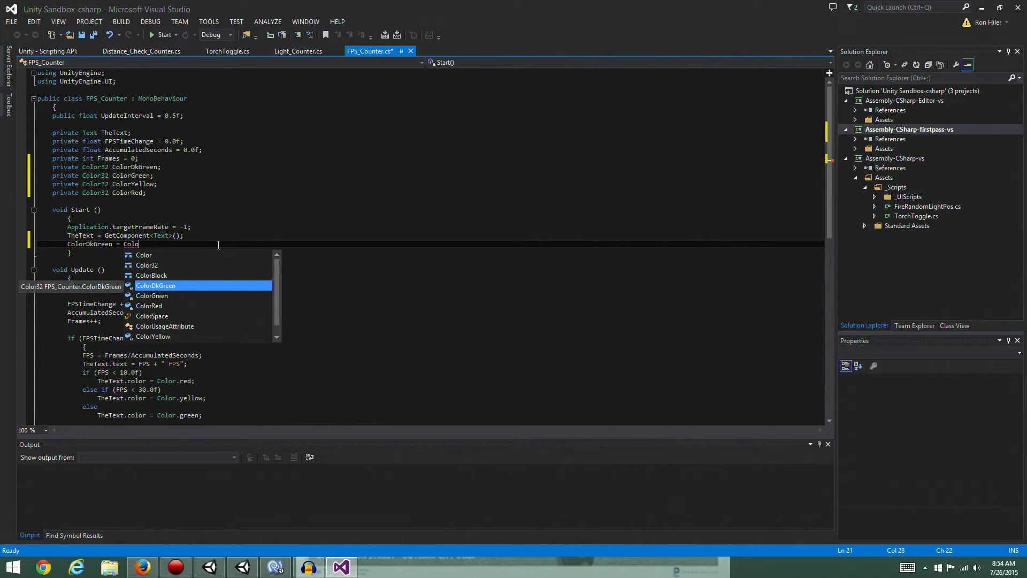
text(r)
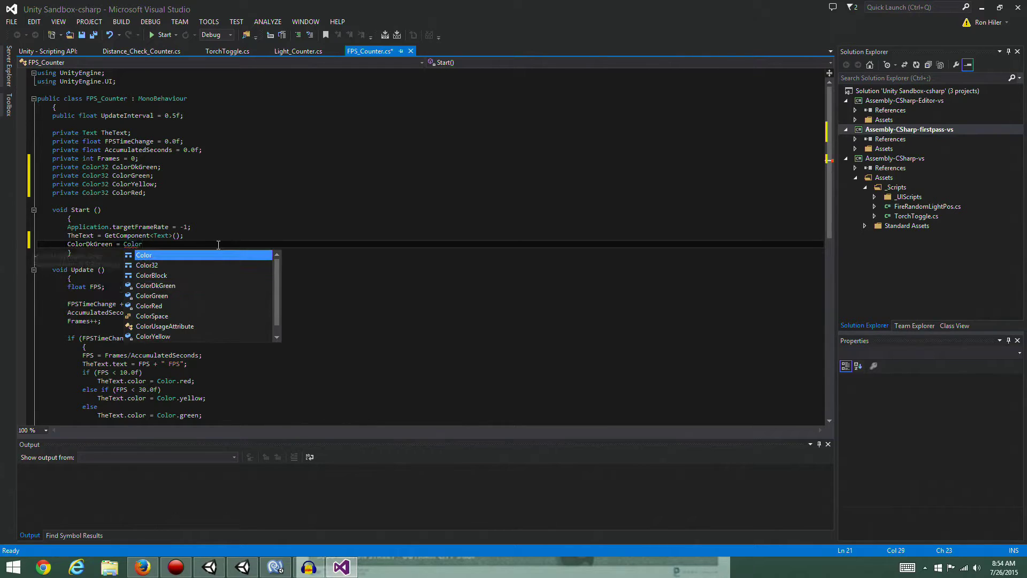
key(Left)
key(Left)
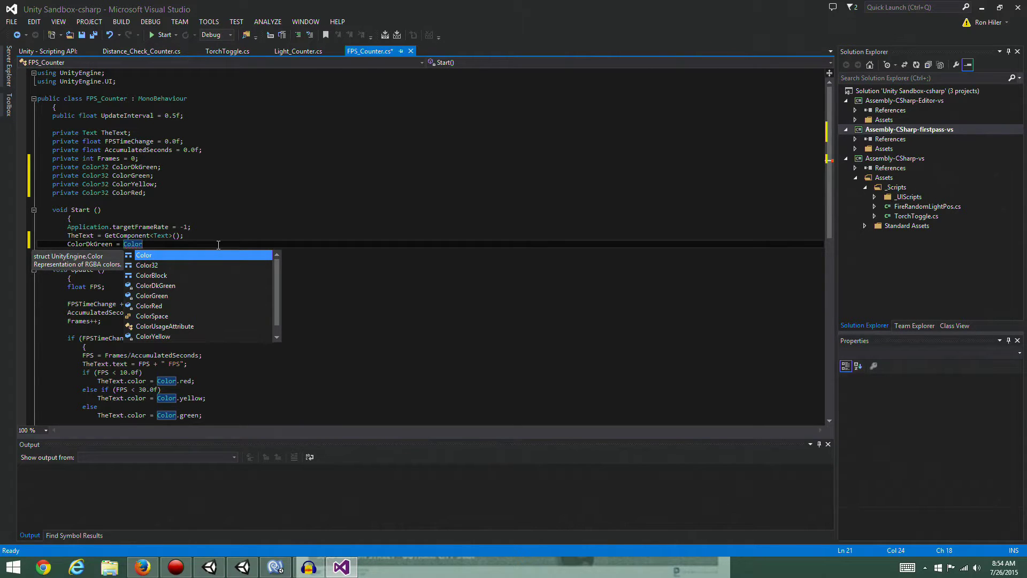
text(new)
key(End)
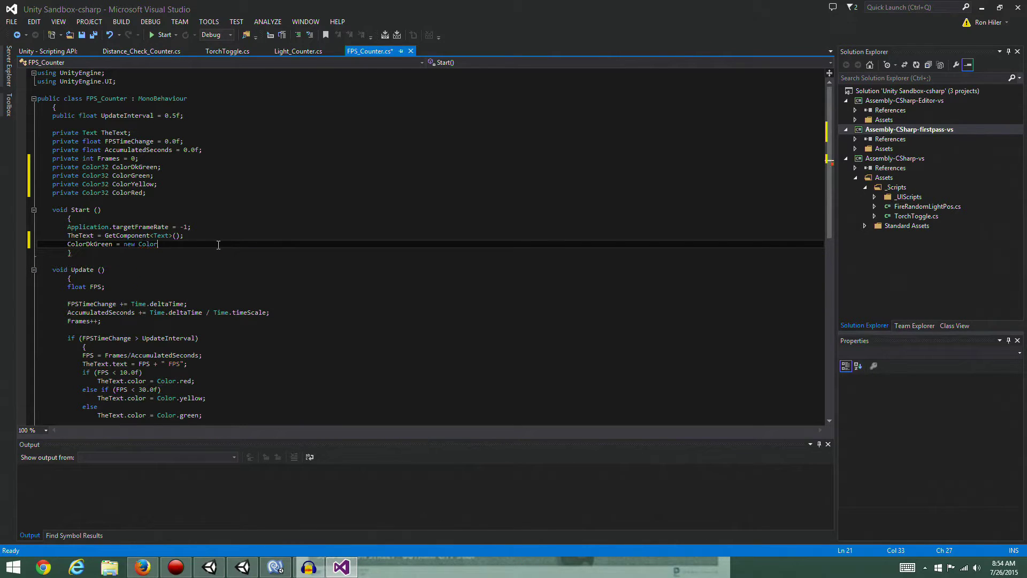
text(()
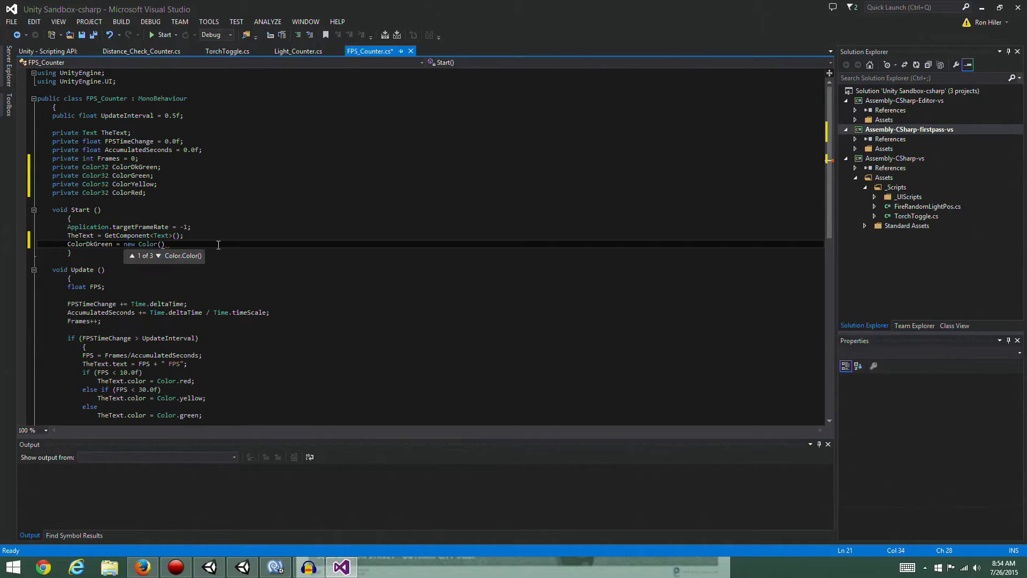
text(0.0f,)
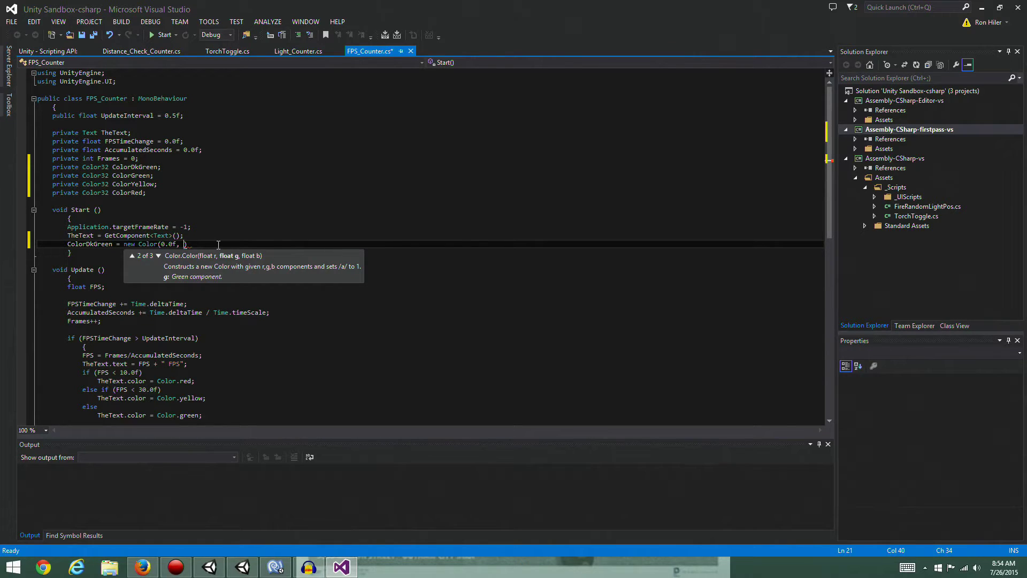
text(0.3f, 0.0f);)
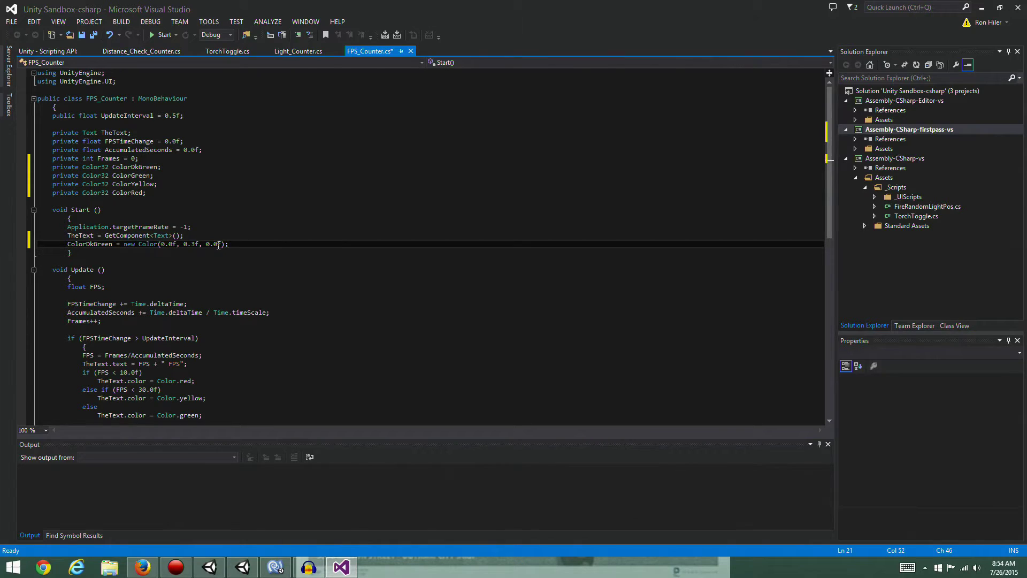
Duplicate the ColorDkGreen assignment line three times directly below itself in the Start method.
key(Home)
key(Home)
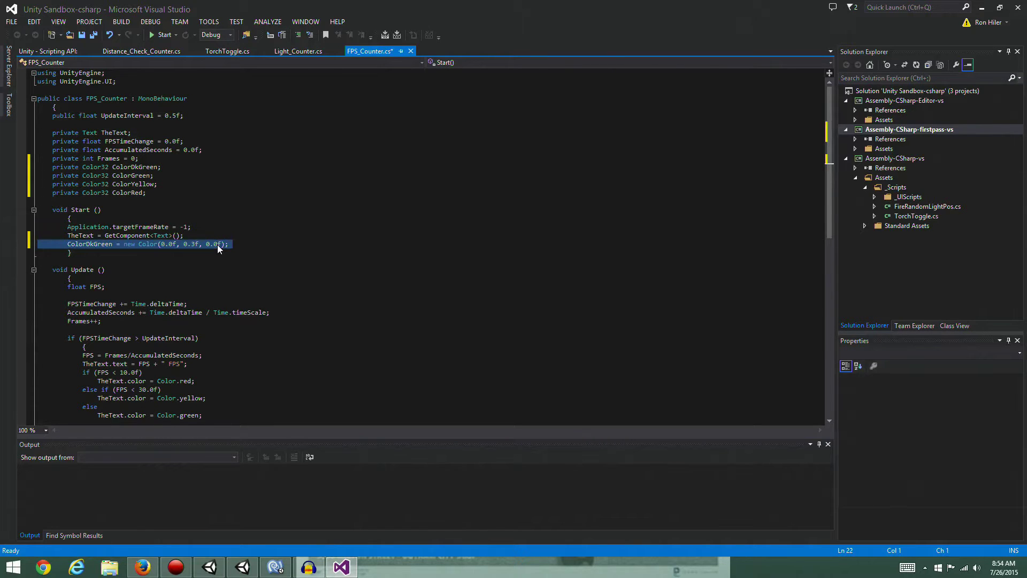
key(ctrl+v)
key(ctrl+v)
key(ctrl+v)
text(ColorDkGreen = new Color(0.0f, 0.3f, 0.0f);)
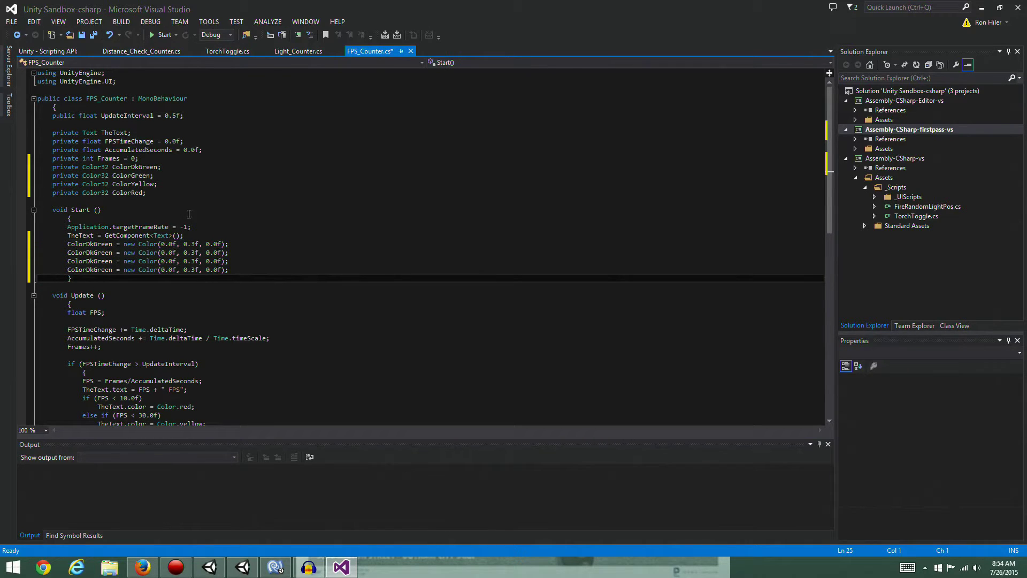
Replace the variable names in the three duplicated assignments with ColorGreen, ColorYellow and ColorRed, in that order.
double_click(131, 176)
key(ctrl+c)
double_click(90, 252)
key(ctrl+v)
double_click(140, 184)
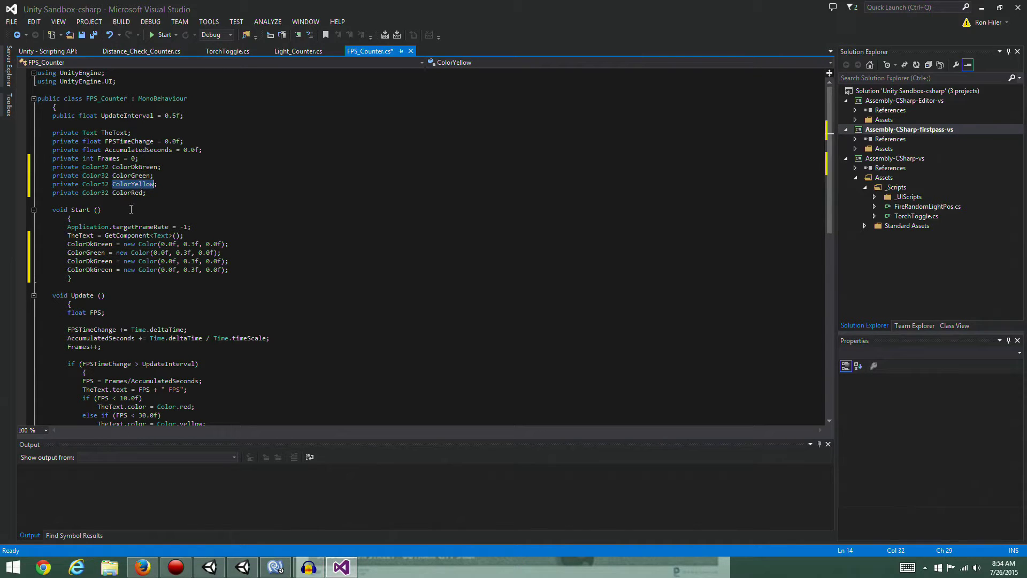
key(ctrl+c)
double_click(90, 261)
key(ctrl+v)
double_click(132, 193)
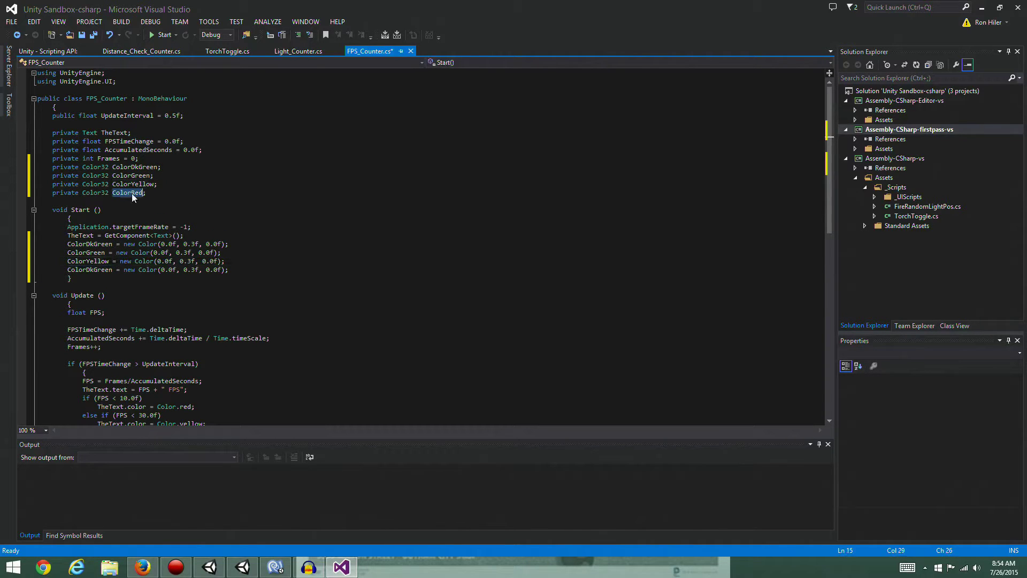
key(ctrl+c)
double_click(90, 270)
key(ctrl+v)
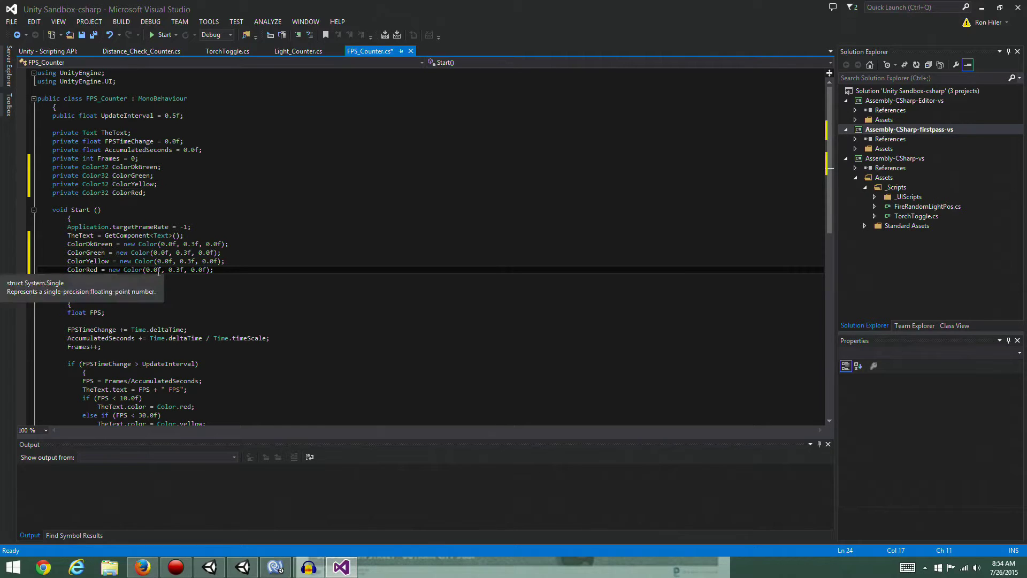
Set ColorGreen's green component to 1.0f and ColorYellow's red and green components to 1.0f.
drag(176, 252, 187, 253)
text(1.0)
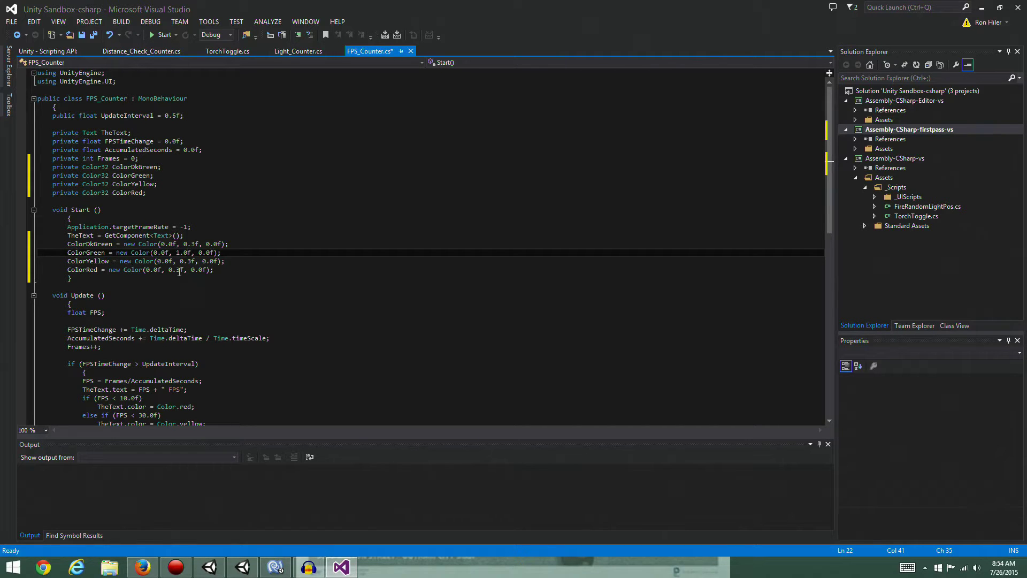
click(159, 261)
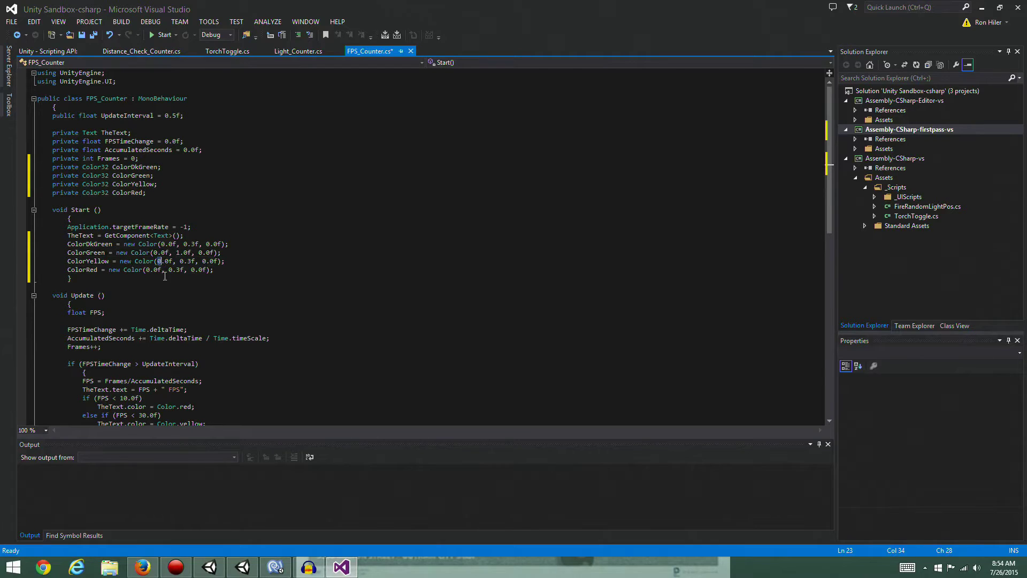
key(Delete)
text(1)
click(178, 261)
drag(180, 261, 191, 262)
text(1.0)
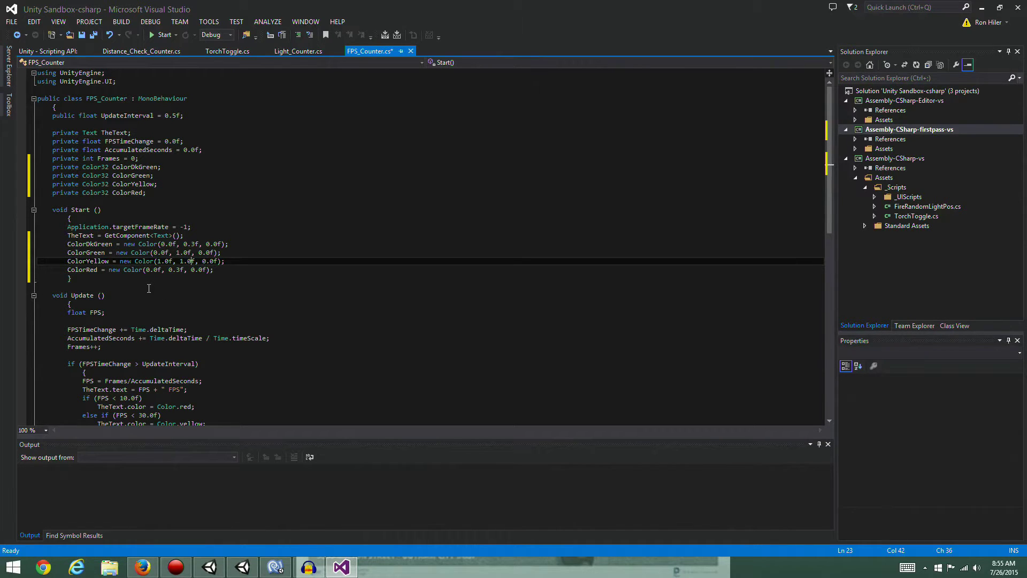
Change the ColorRed assignment to Color(1.0f, 0.0f, 0.0f).
click(146, 271)
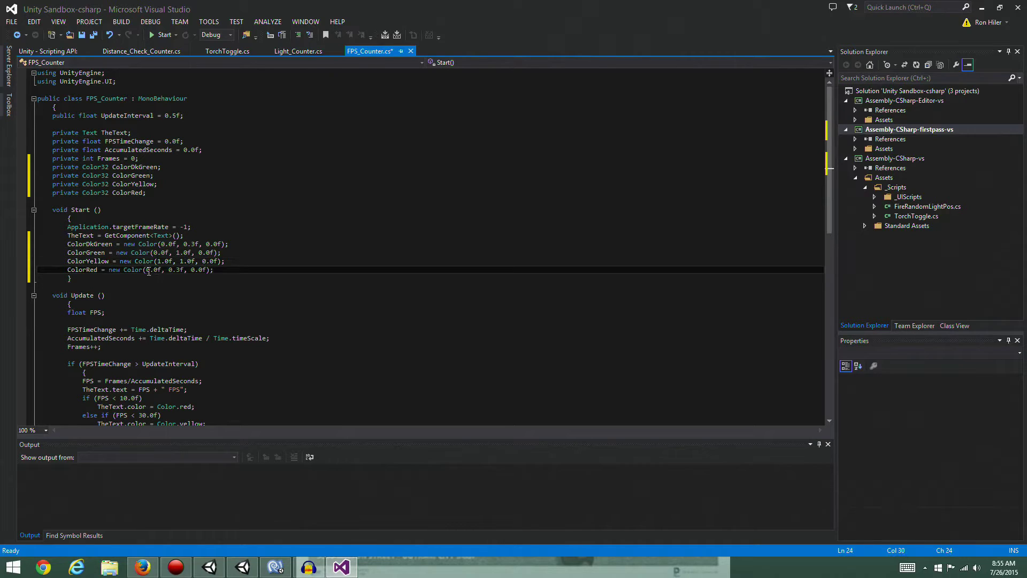
key(Delete)
text(1)
click(175, 270)
key(Delete)
text(0)
Change the ColorYellow assignment to Color(0.0f, 1.0f, 1.0f) and save the script.
click(159, 261)
key(Delete)
text(0)
click(203, 261)
drag(204, 261, 206, 265)
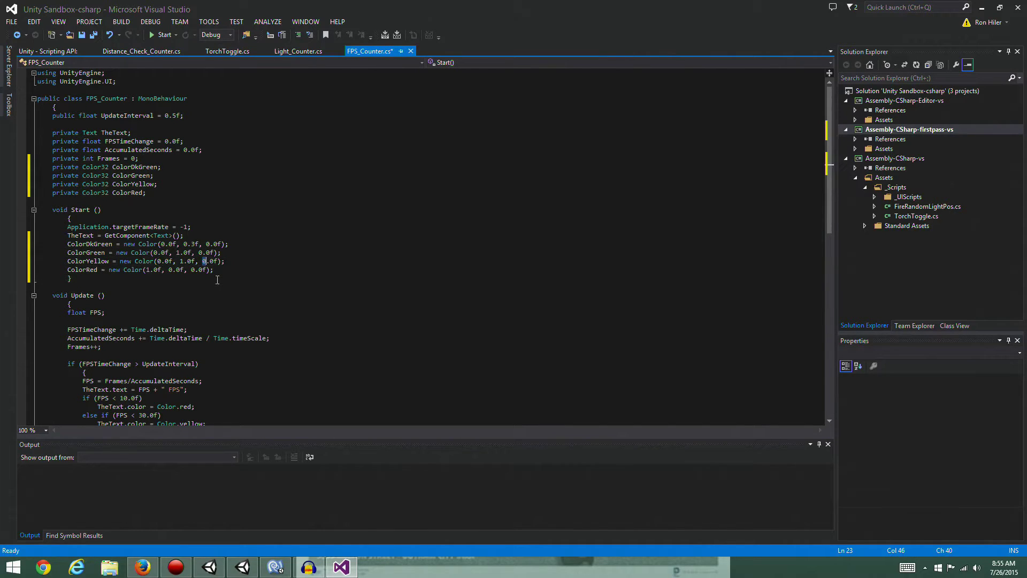
text(1)
click(225, 270)
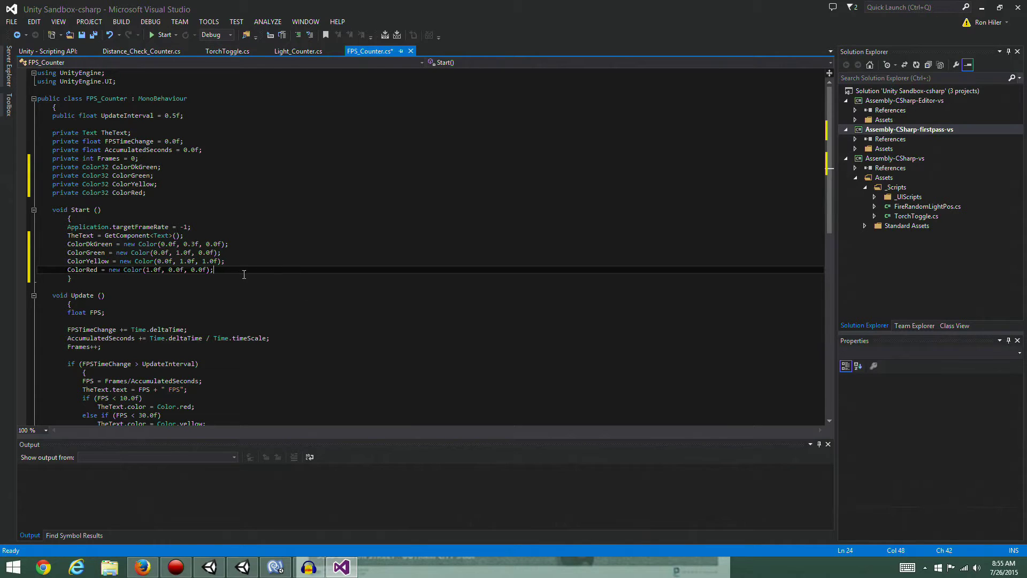
click(253, 296)
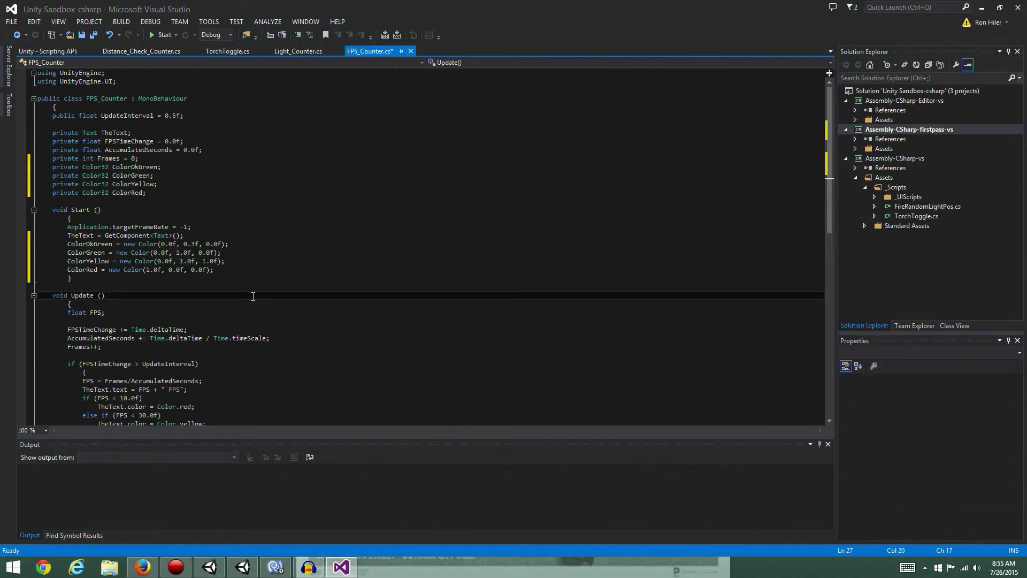
click(93, 35)
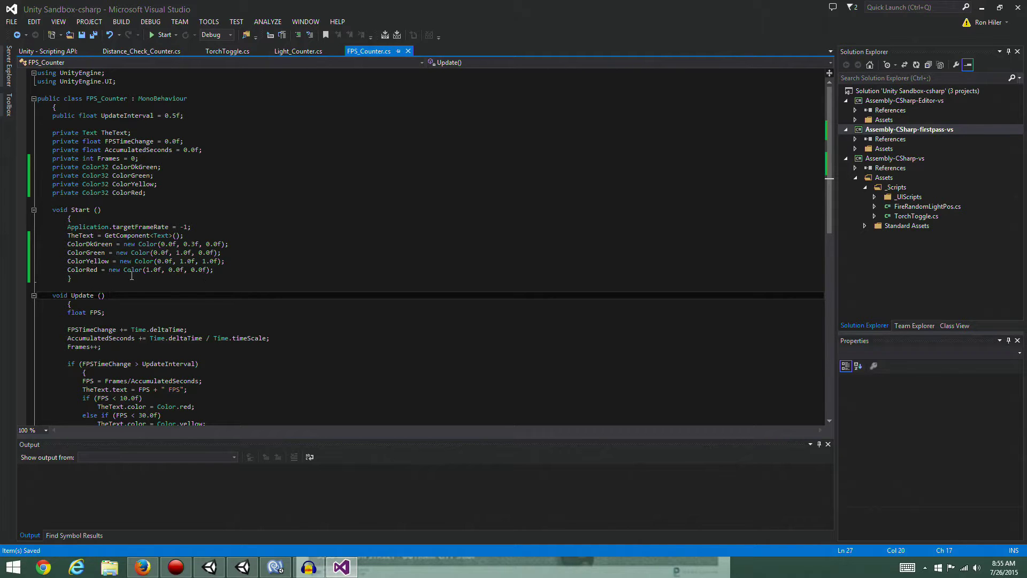
Below the TheText.text line in Update, add a line assigning a Color32.Lerp call to TheText.color, followed by an empty line.
scroll(210, 295, down, 7)
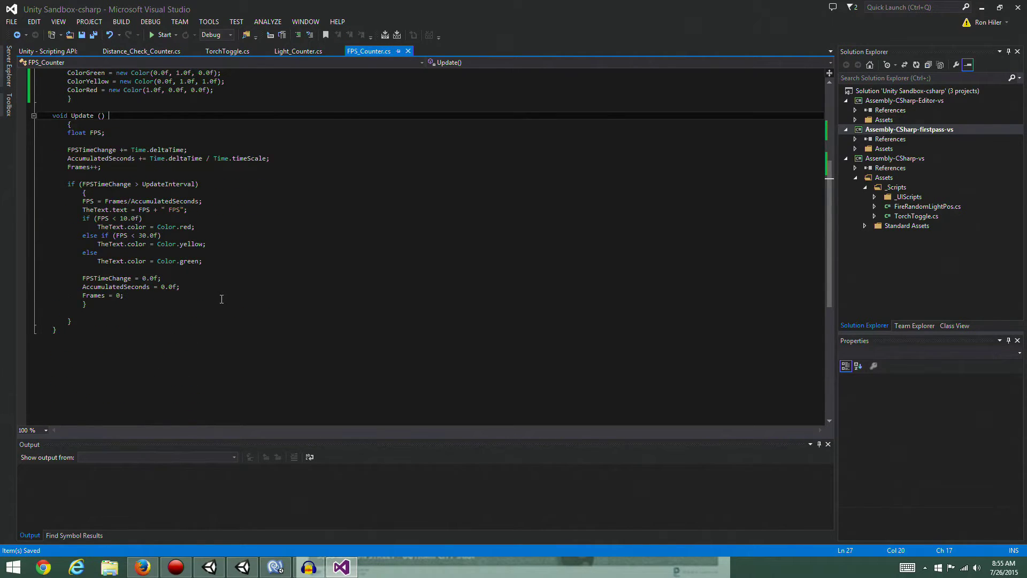
scroll(221, 298, up, 3)
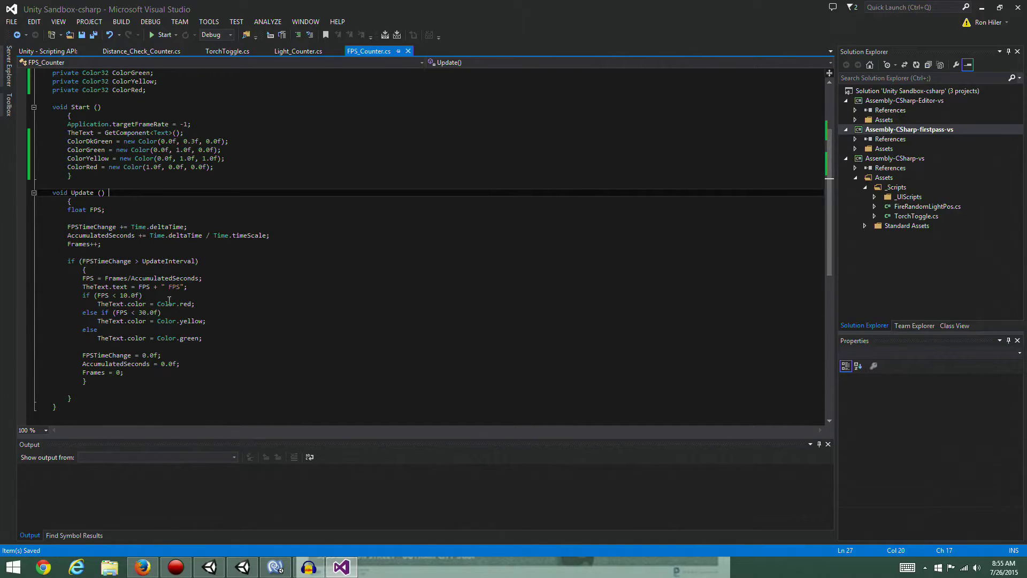
click(198, 287)
key(Return)
key(Return)
key(Up)
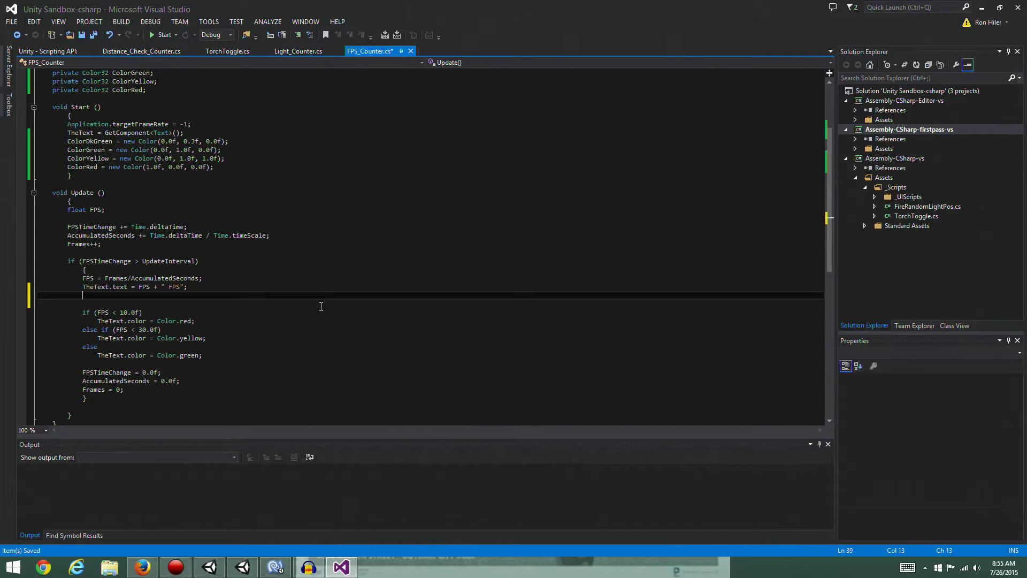
text(TheT)
key(Tab)
text(.)
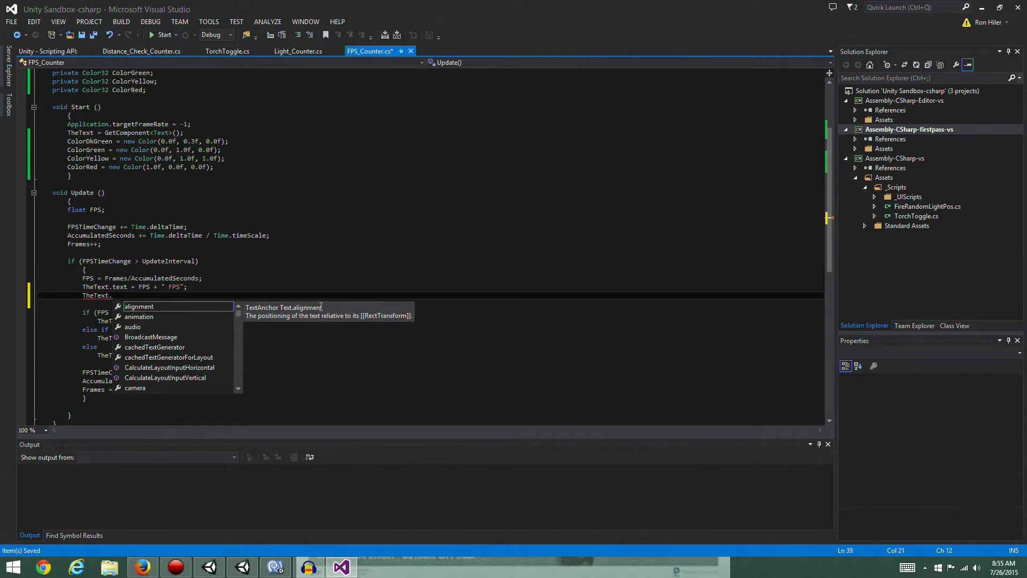
text(color =)
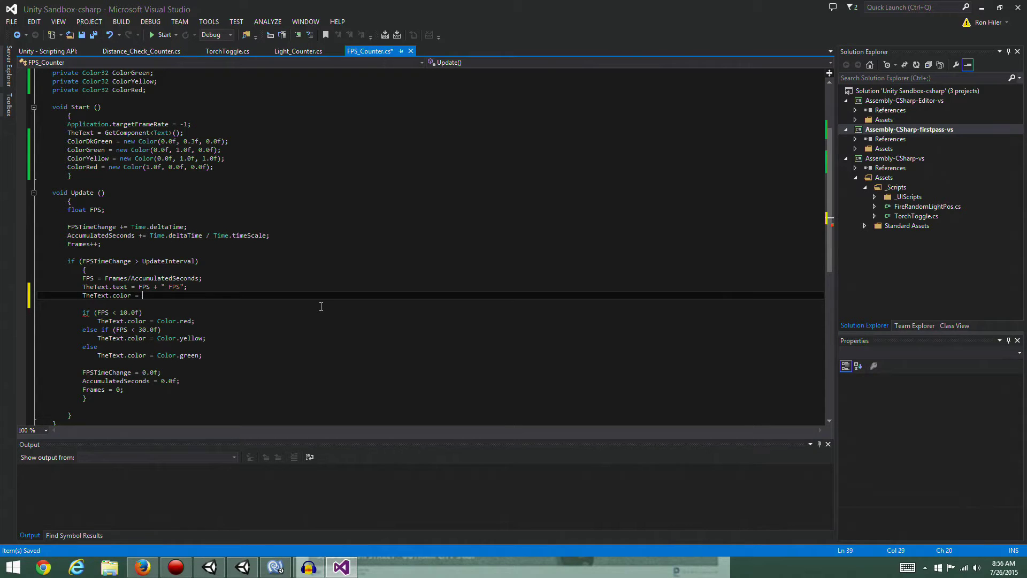
text(Col)
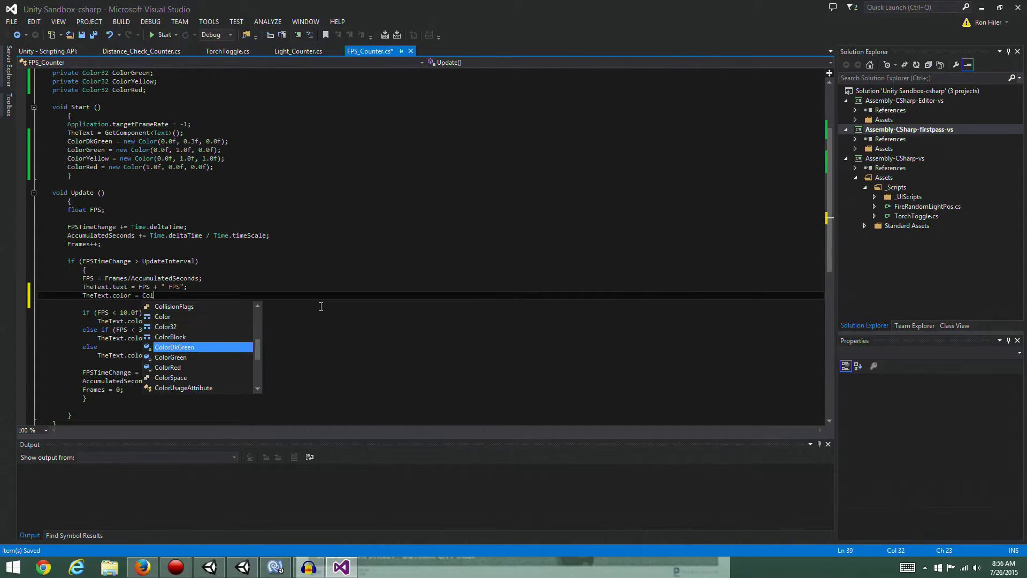
text(or32.)
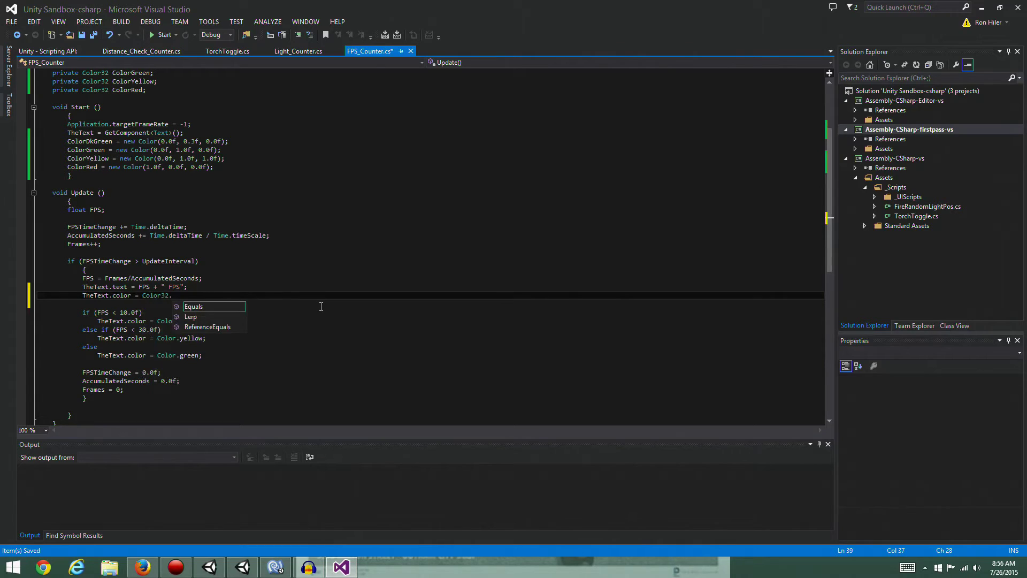
text(le()
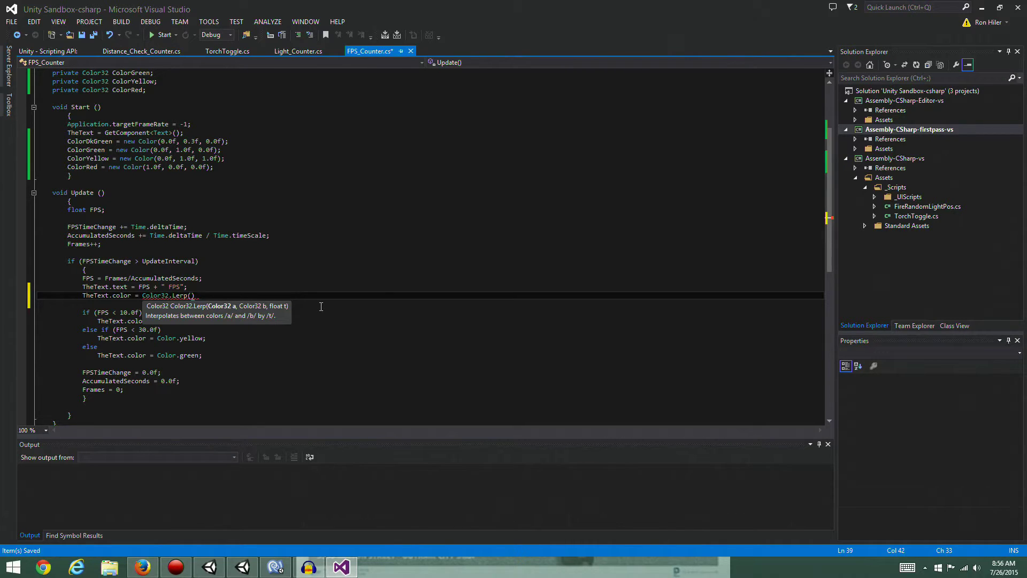
Enter ColorGreen and ColorDkGreen as the first two arguments of the Color32.Lerp call.
text(Col)
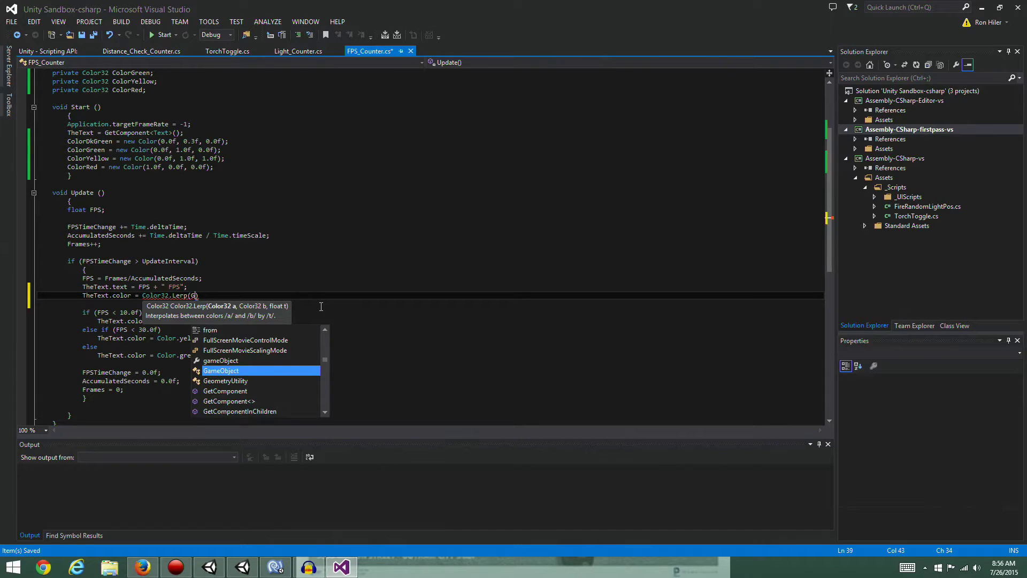
key(Down)
key(Down)
key(Down)
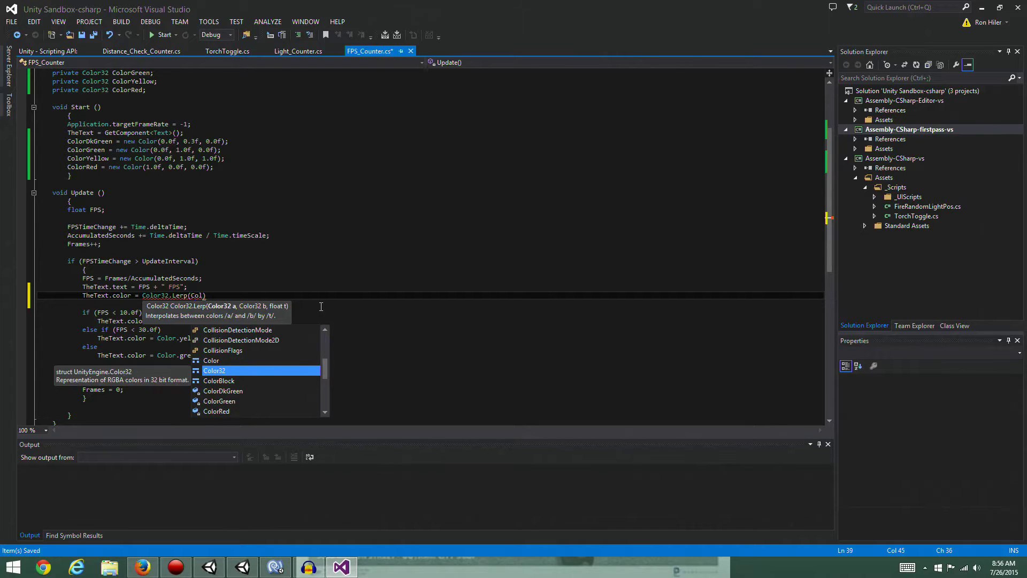
key(Tab)
text(, Color)
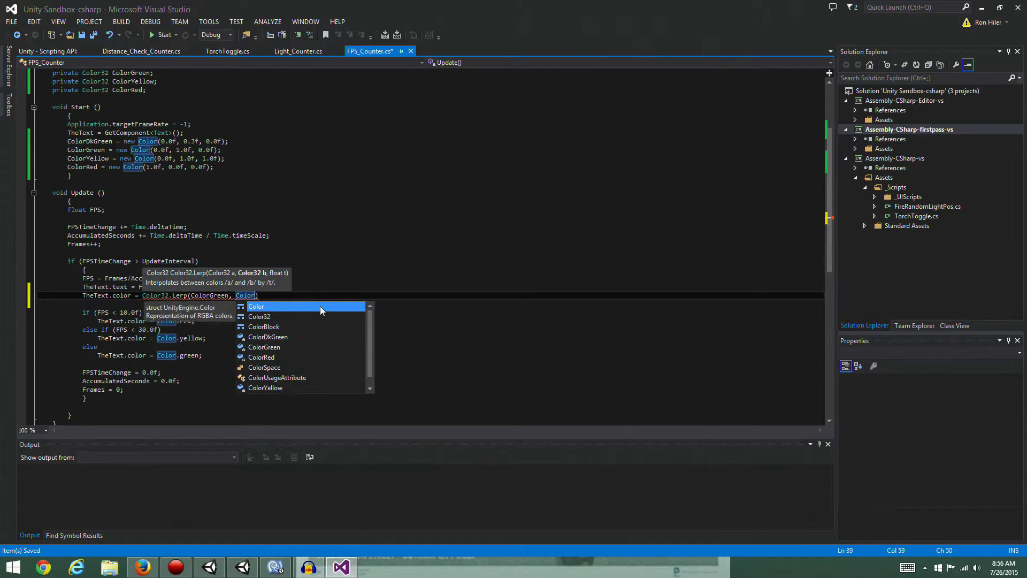
key(Down)
key(Down)
key(Down)
key(Tab)
text(,)
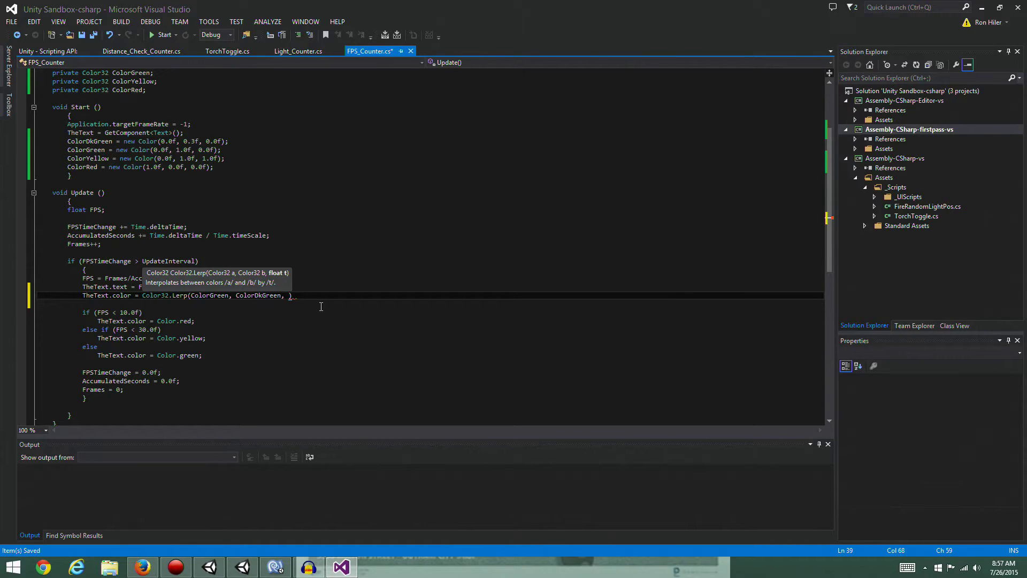
Add FPS-30.f as the third argument of the Color32.Lerp call.
text(F)
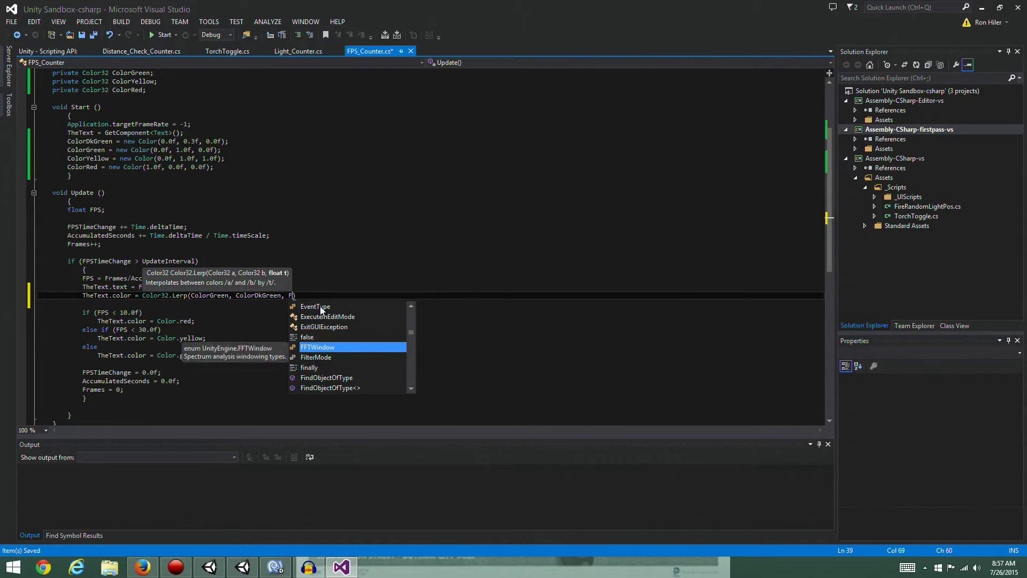
text(PS-)
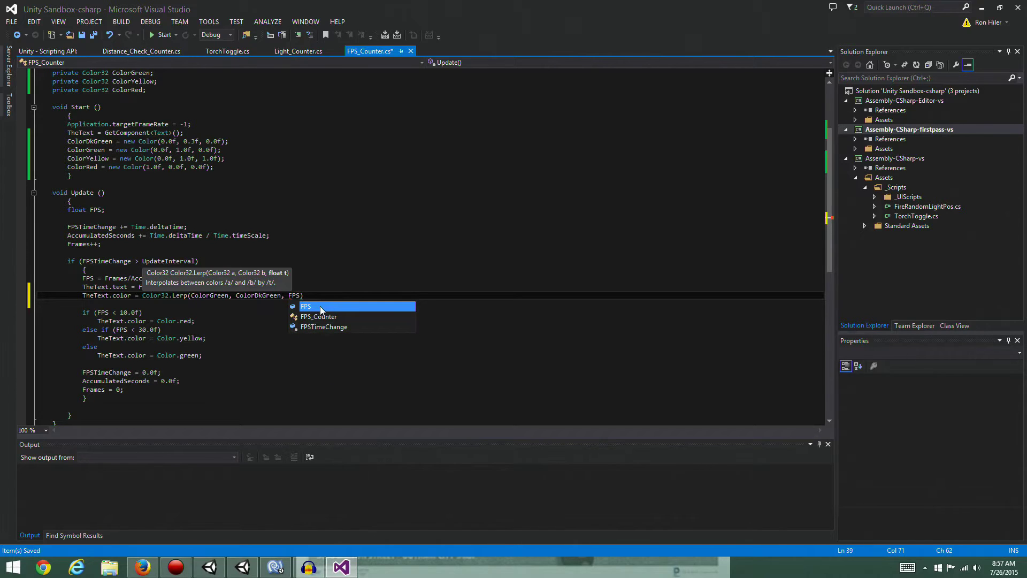
text(30)
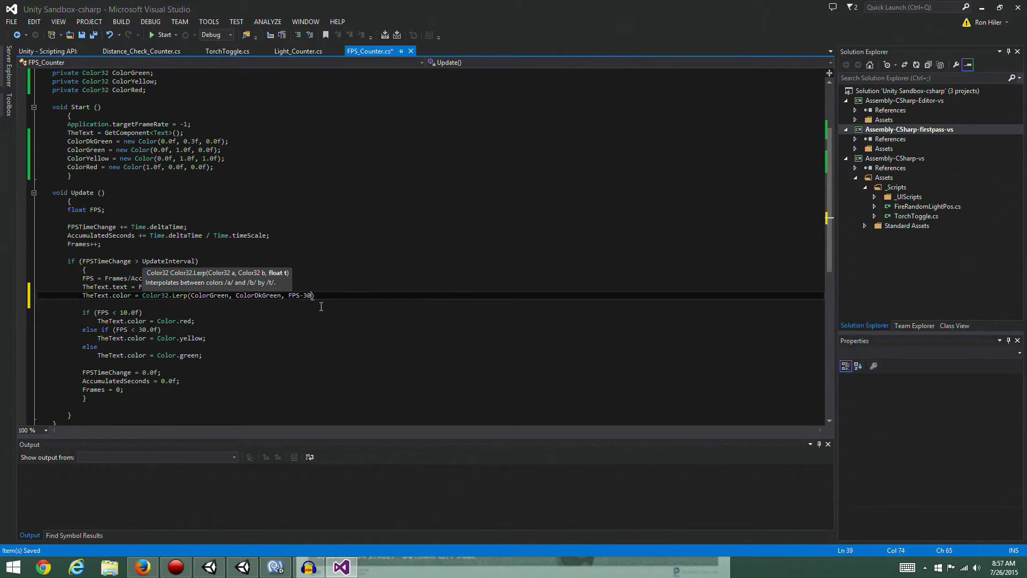
text(.f)
key(Escape)
key(Up)
Change the third Lerp argument to (FPS-30.0f)/30.0f and end the statement with a closing parenthesis and semicolon.
click(289, 295)
text(()
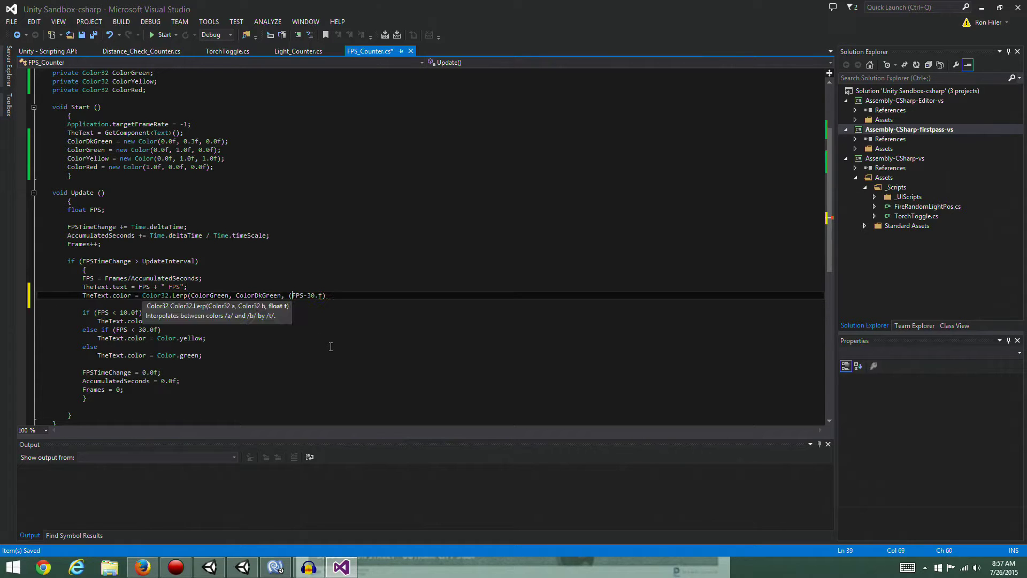
key(End)
text(/)
key(Left)
key(Left)
text(0)
key(Right)
key(Right)
key(Right)
text(30.0f);)
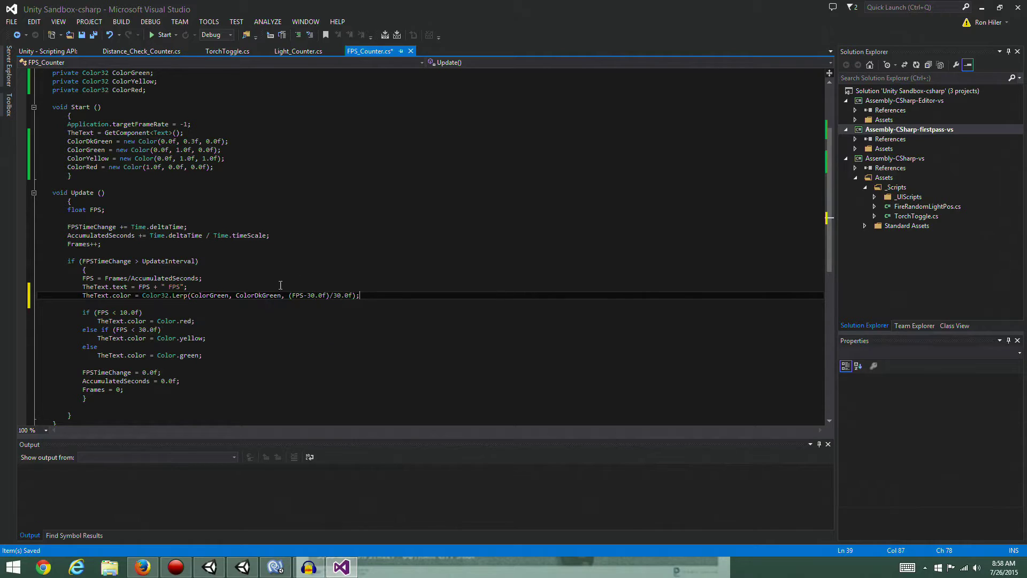
Insert the condition if (FPS > 30.0f) above the Lerp assignment and indent that assignment beneath it.
click(219, 285)
key(Return)
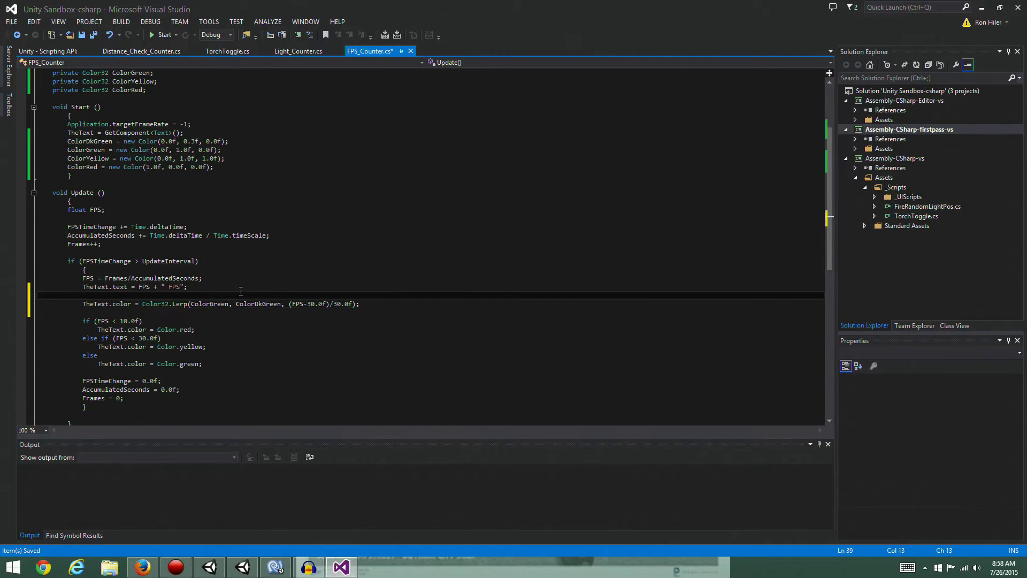
text(if (FP)
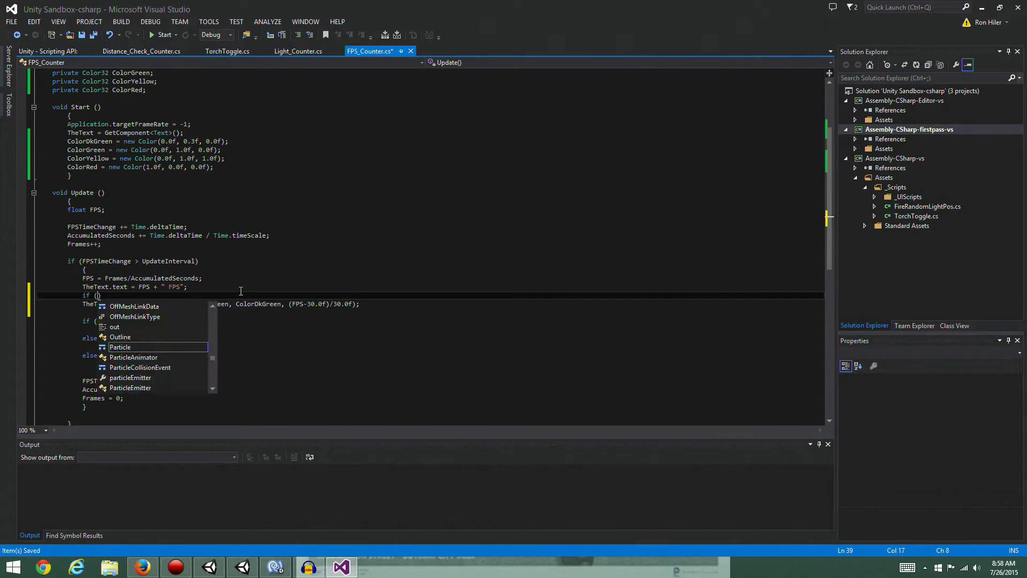
text(S > 30.f)
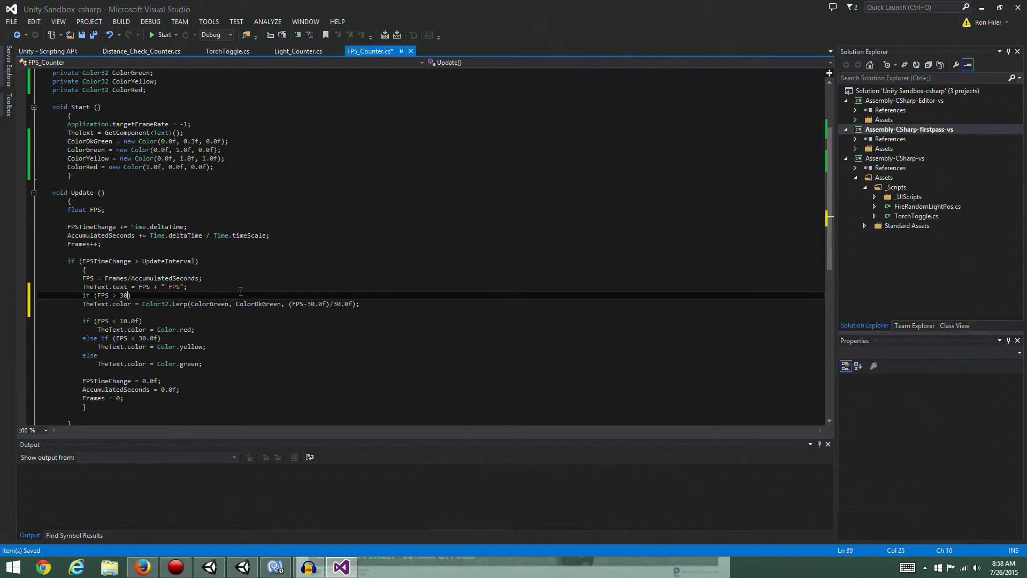
key(BackSpace)
text(0f)
key(Home)
key(Down)
key(Tab)
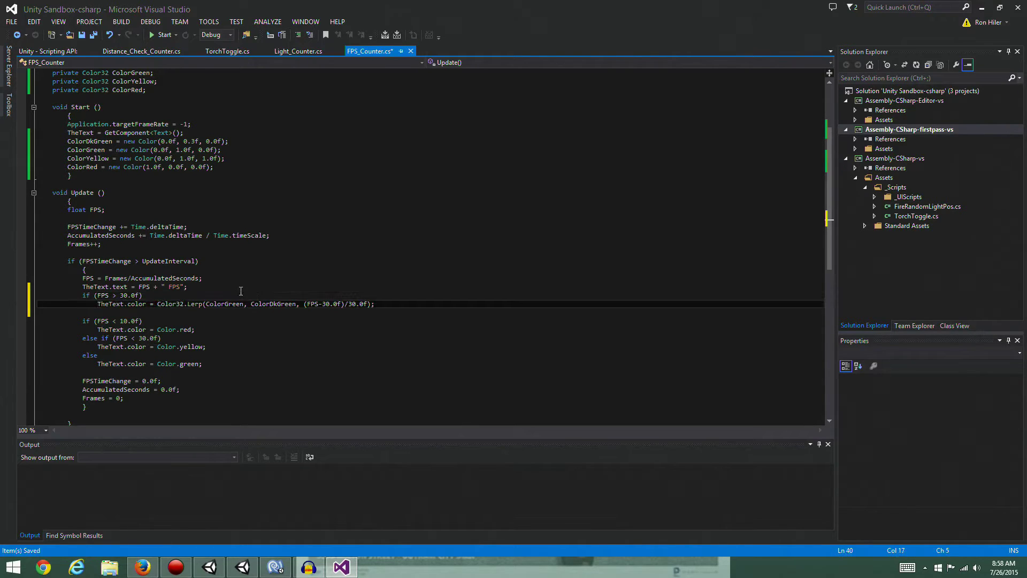
Add the condition else if (FPS > 20.0f) below the ColorGreen to ColorDkGreen Lerp line.
key(End)
key(Return)
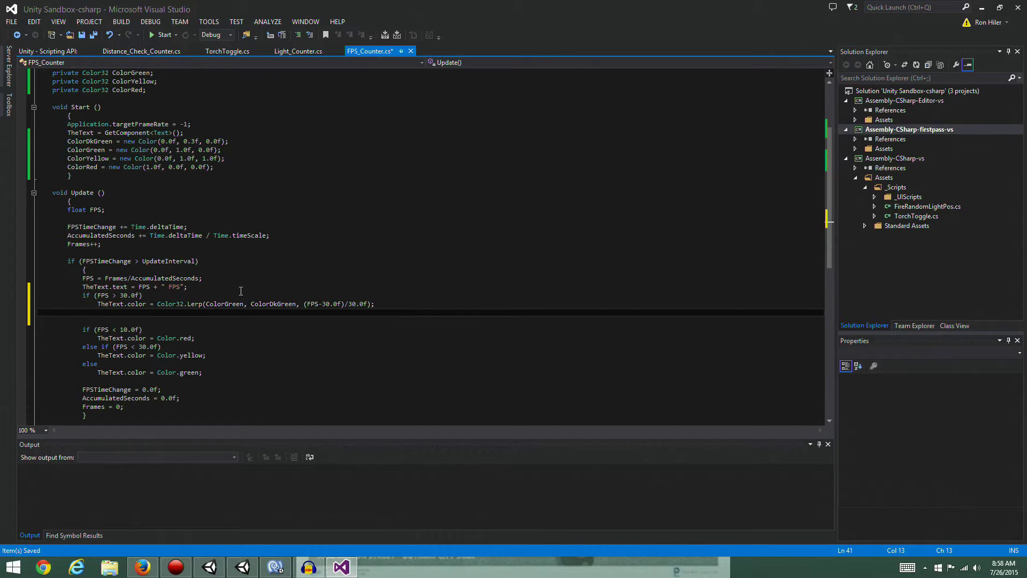
text(else if (F)
text(PS )
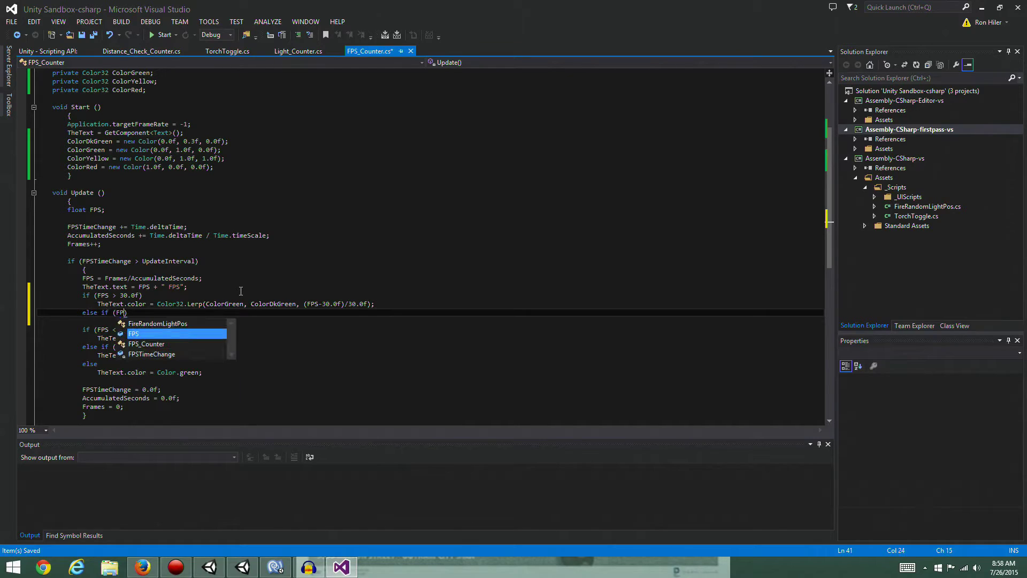
text(>)
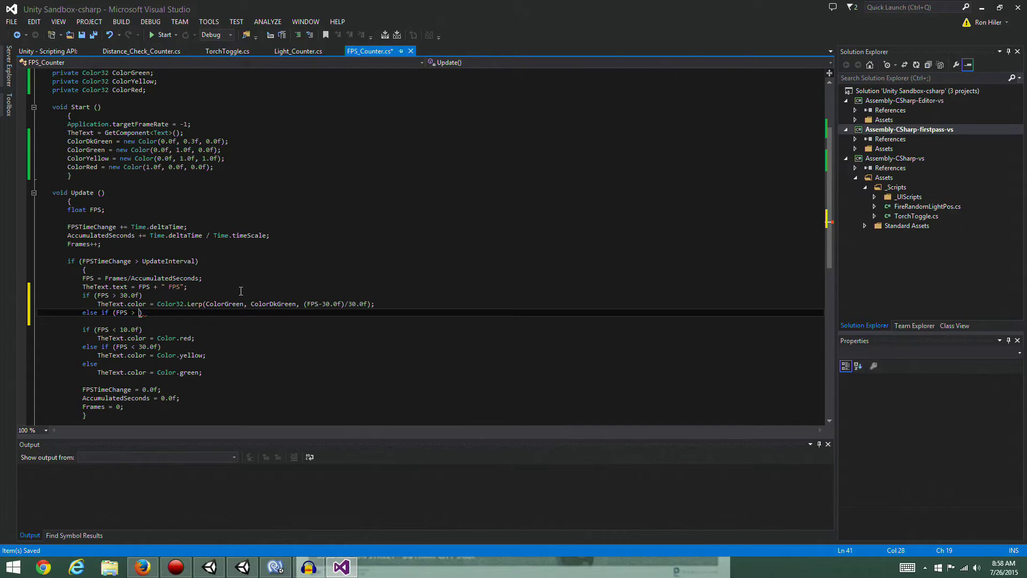
text(20.0f)
key(Down)
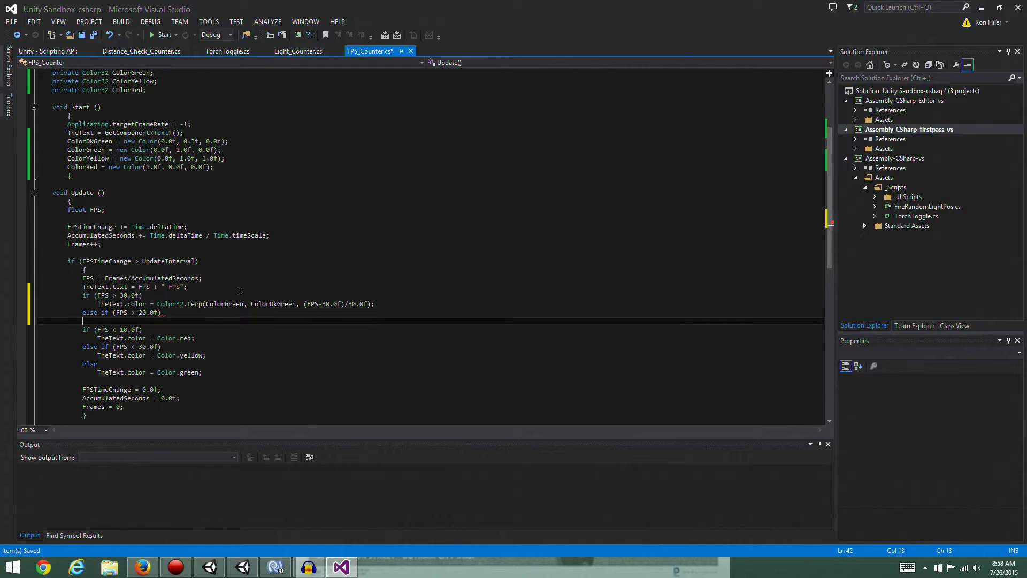
Under the FPS > 20.0f condition, begin an indented assignment of Color32.Lerp to TheText.color.
key(Tab)
text(The)
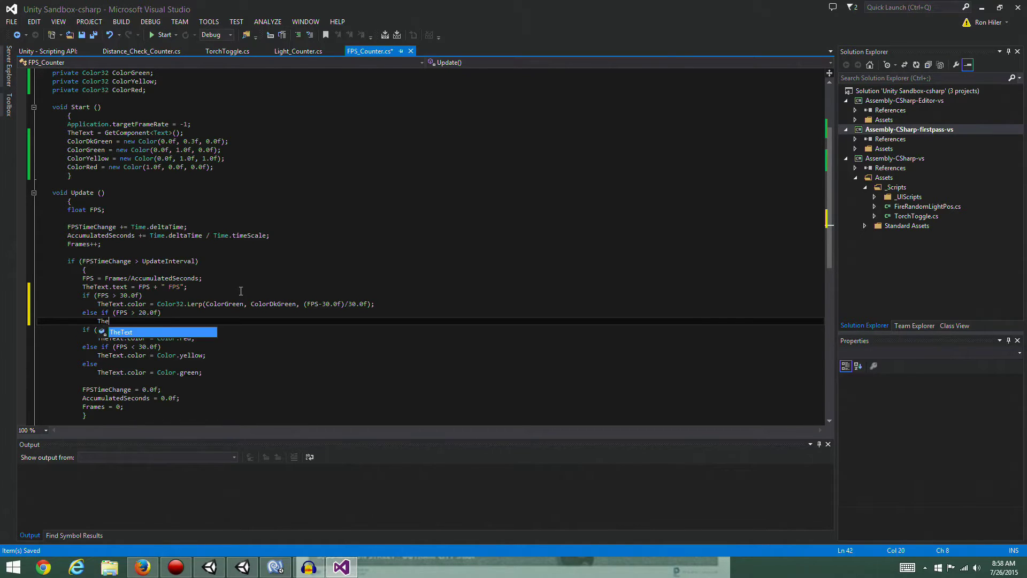
text(Text.col)
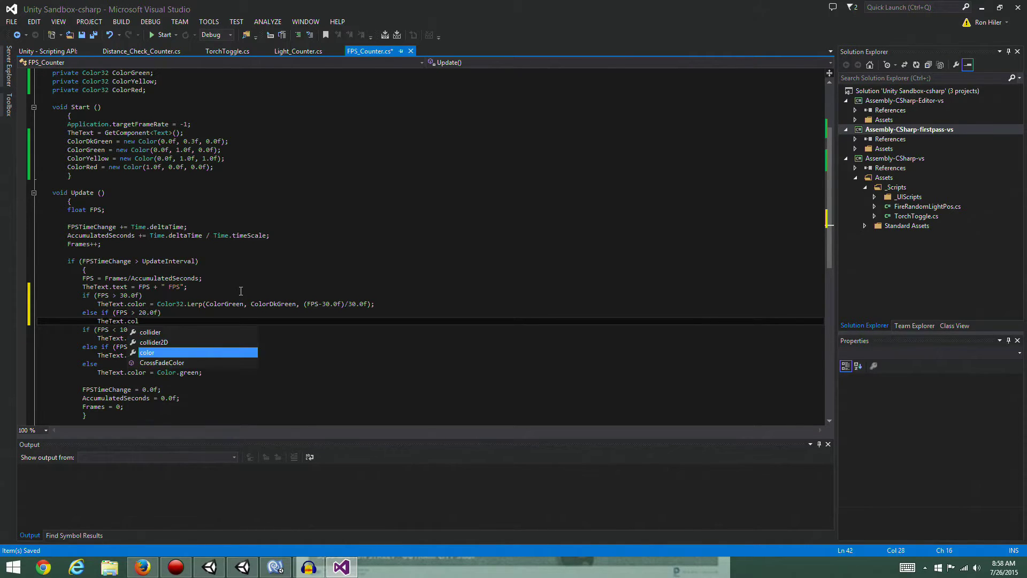
text(or = Color)
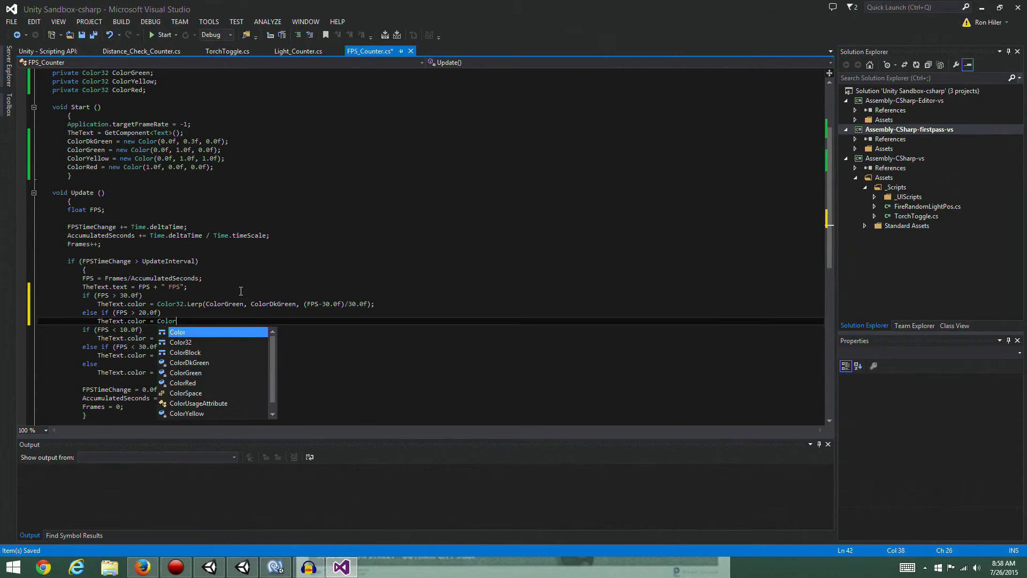
text(32.)
text(Lerp)
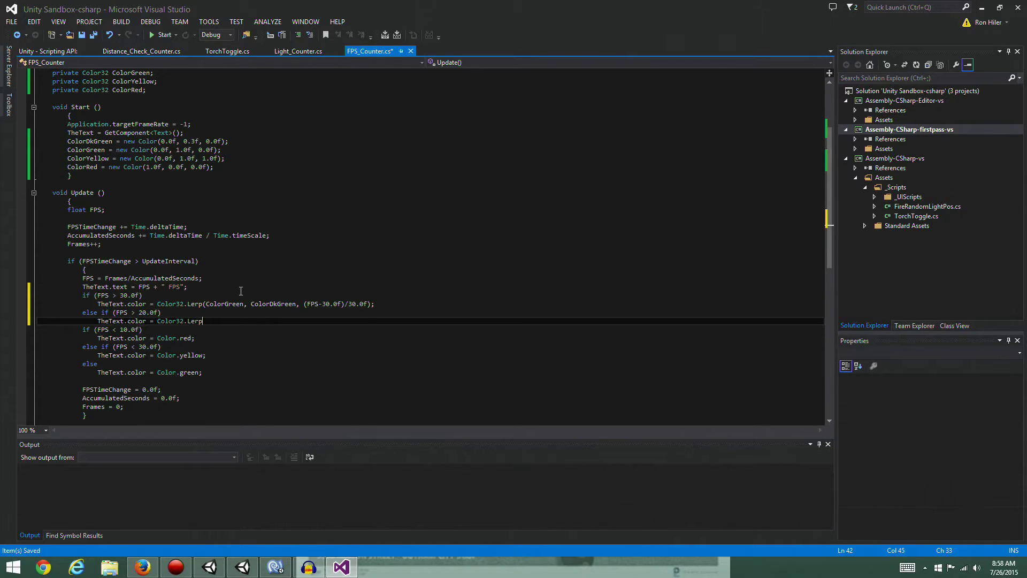
Give the new Color32.Lerp call ColorYellow and ColorGreen as its first two arguments.
text((Color)
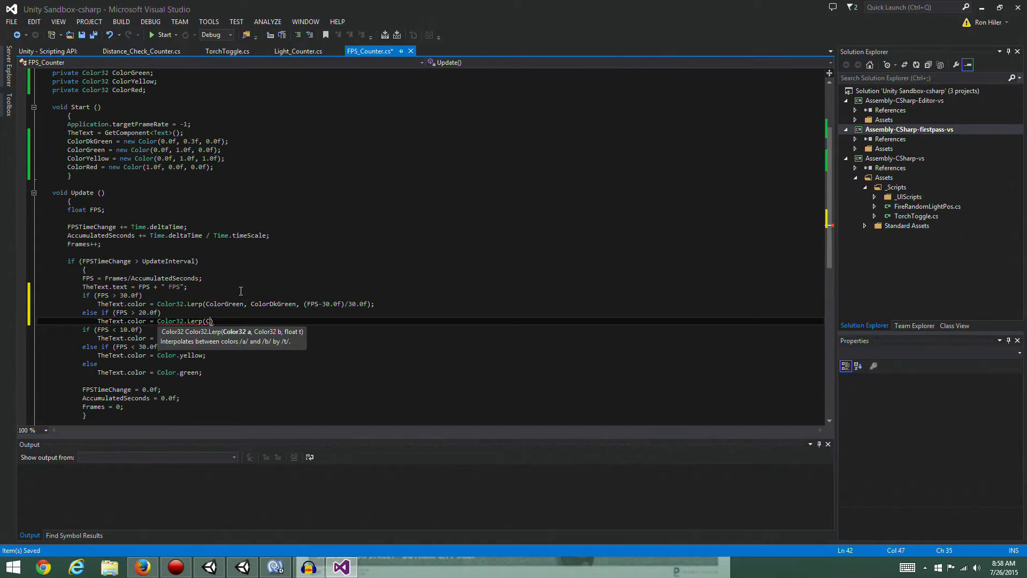
key(Down)
key(Down)
key(Down)
key(Down)
key(Down)
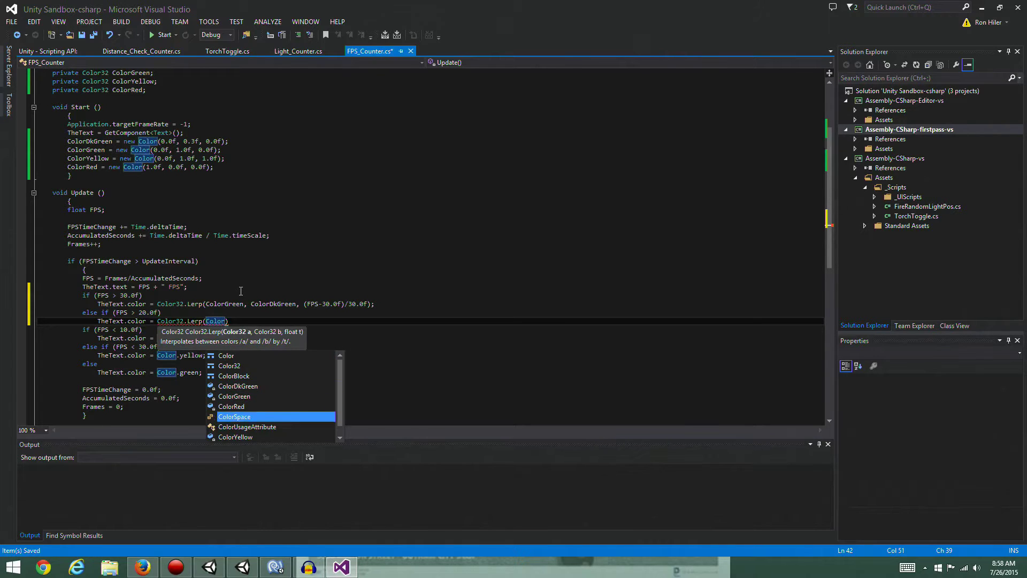
key(Tab)
text(, Colo)
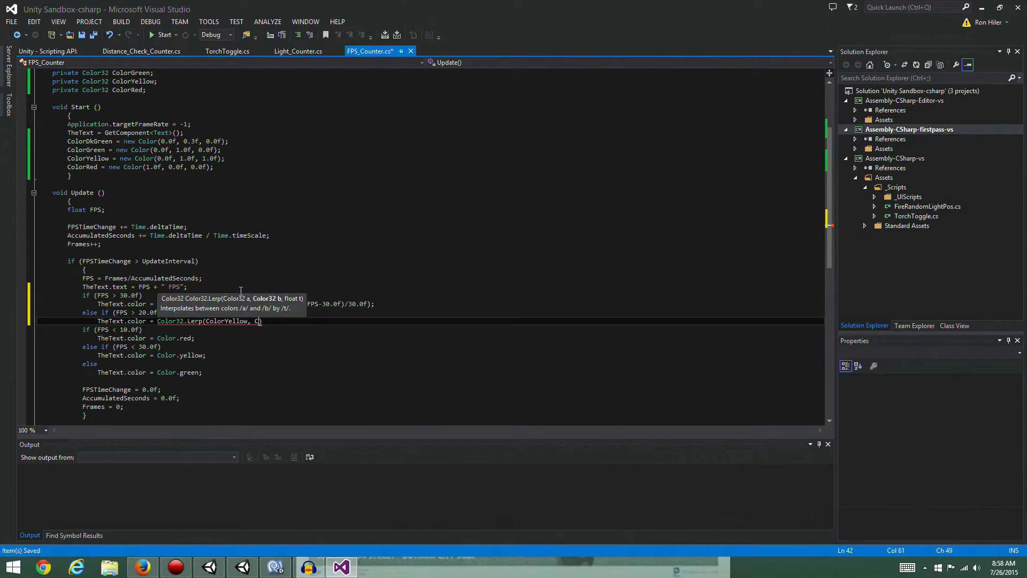
key(Up)
key(Up)
key(Up)
key(Up)
key(Tab)
text(,)
key(Escape)
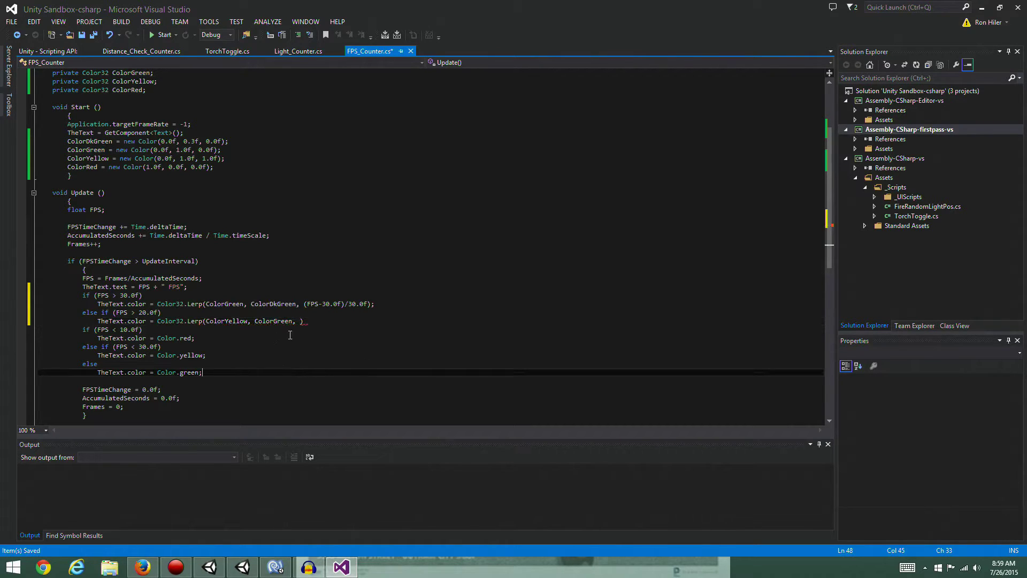
Enter (FPS - 20.0f) as the start of the third argument in the ColorYellow to ColorGreen Lerp call.
text((FPS)
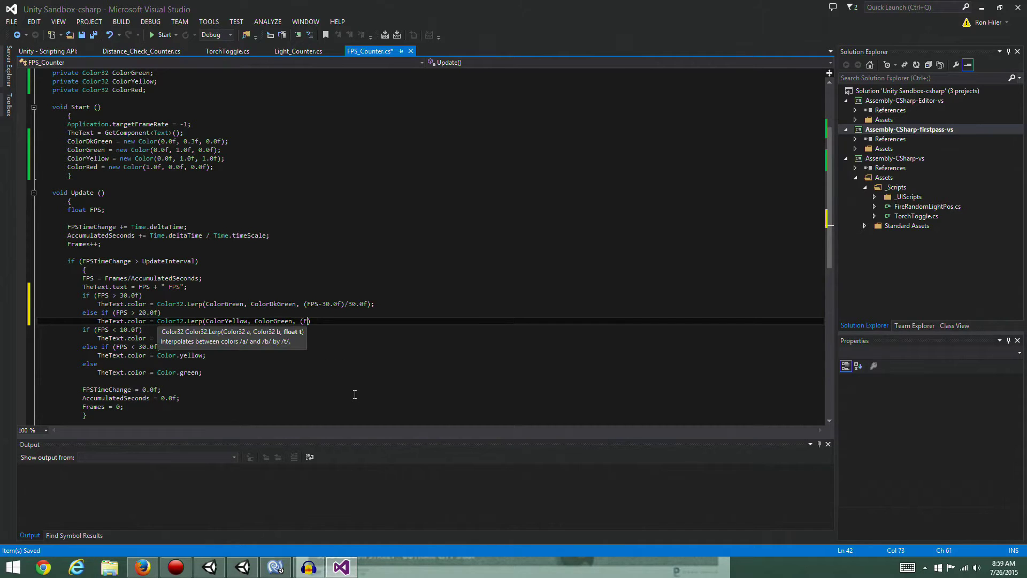
text(_Counter-)
key(BackSpace)
key(BackSpace)
key(BackSpace)
key(BackSpace)
key(BackSpace)
key(BackSpace)
key(BackSpace)
key(BackSpace)
key(BackSpace)
text(20.0f)
key(Right)
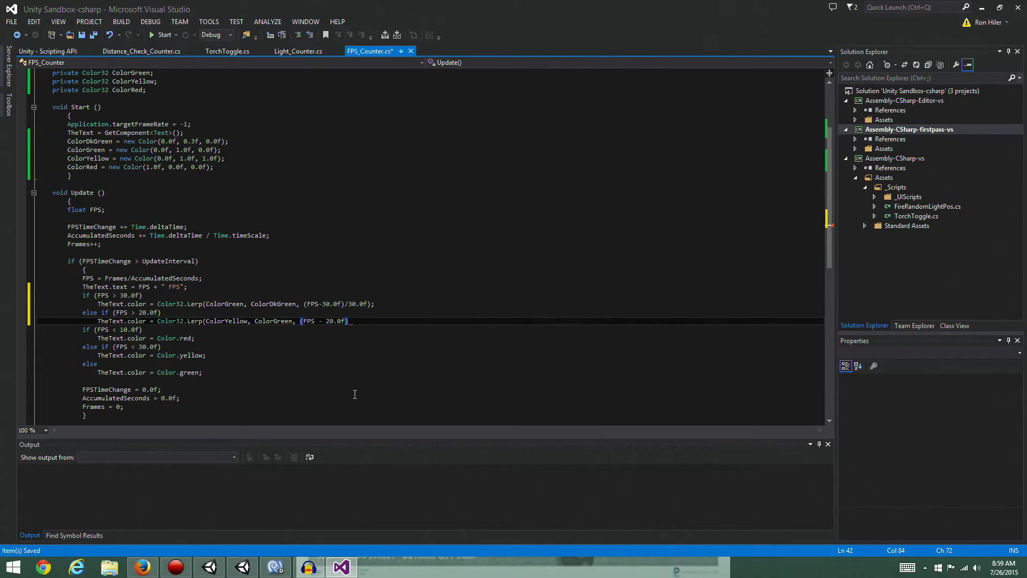
Divide (FPS - 20.0f) by 30.0f and end the Lerp statement with a closing parenthesis and semicolon.
text(/)
key(Left)
key(Left)
key(Left)
key(Left)
key(Left)
key(Left)
key(Left)
key(Left)
key(Left)
key(Left)
key(Left)
key(End)
text(30.0f);)
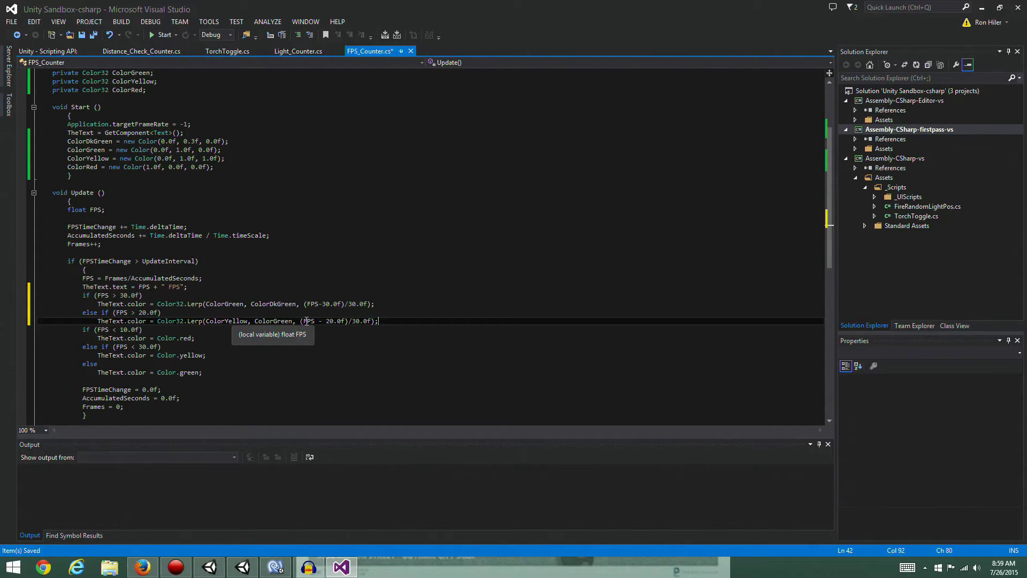
Change the divisor in the ColorYellow to ColorGreen Lerp call to 10.0f.
click(353, 321)
text(1)
click(305, 321)
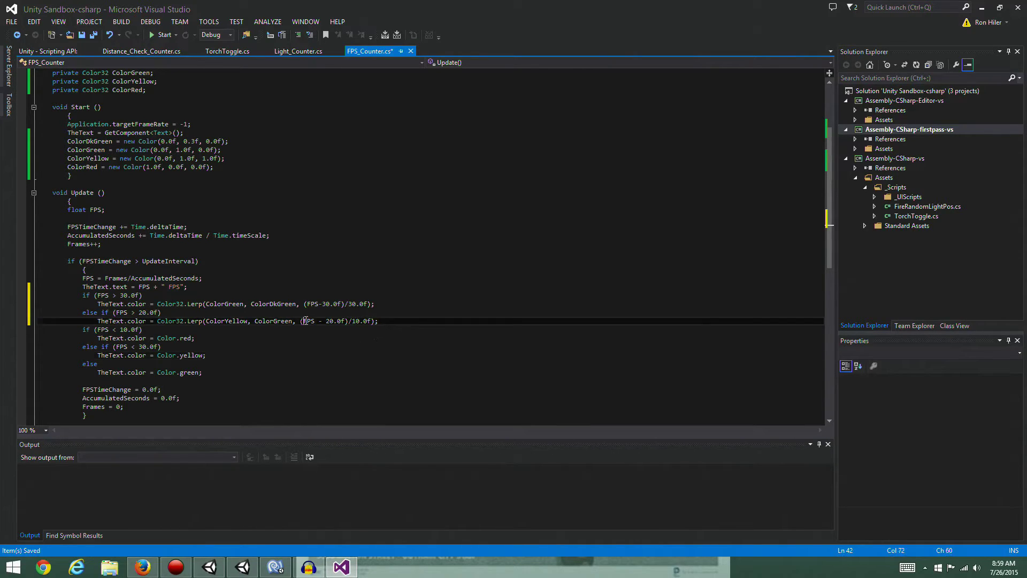
double_click(330, 321)
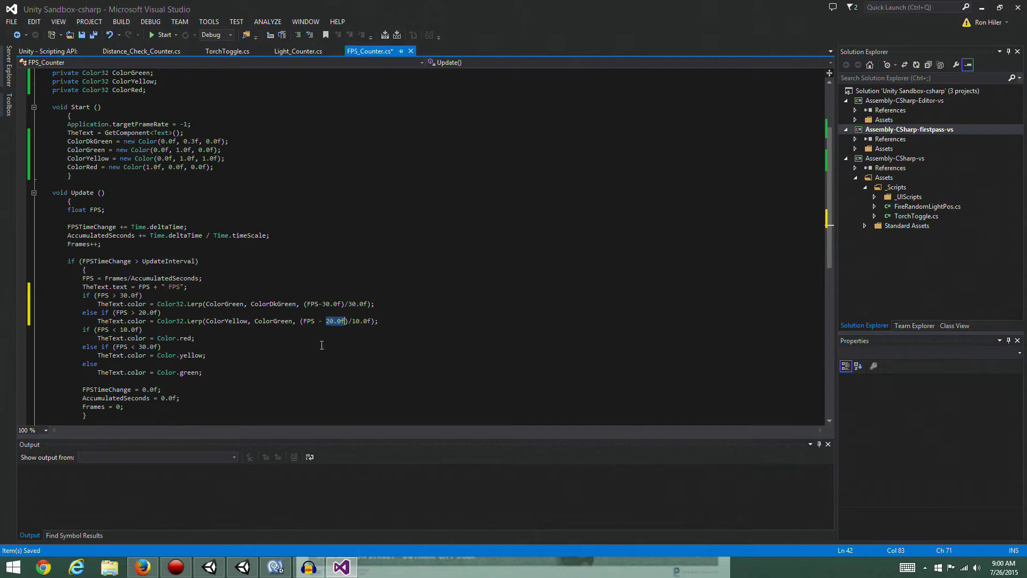
Add an else if line below the ColorYellow to ColorGreen Lerp assignment.
click(398, 324)
key(Return)
text(else if)
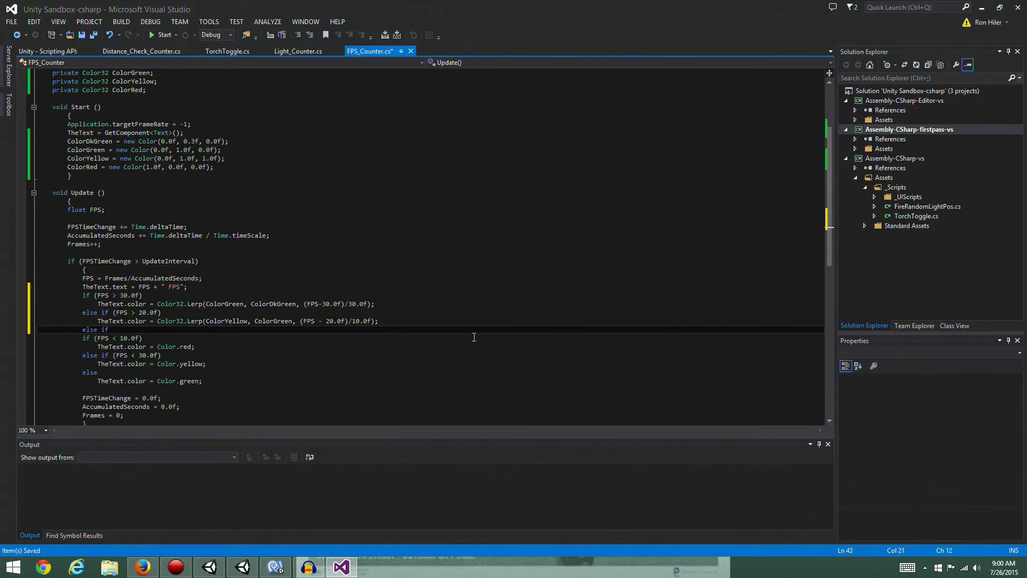
Below the last else if, start a TheText.color assignment that calls Color32.Lerp with an opening parenthesis.
key(Return)
text(TY)
text(eTex)
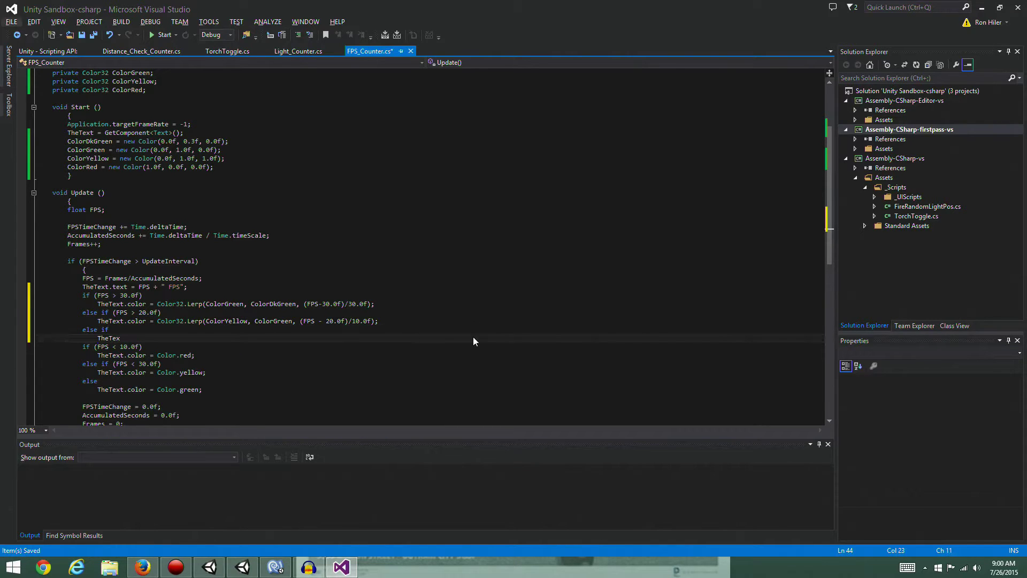
click(454, 331)
click(457, 340)
text(t.)
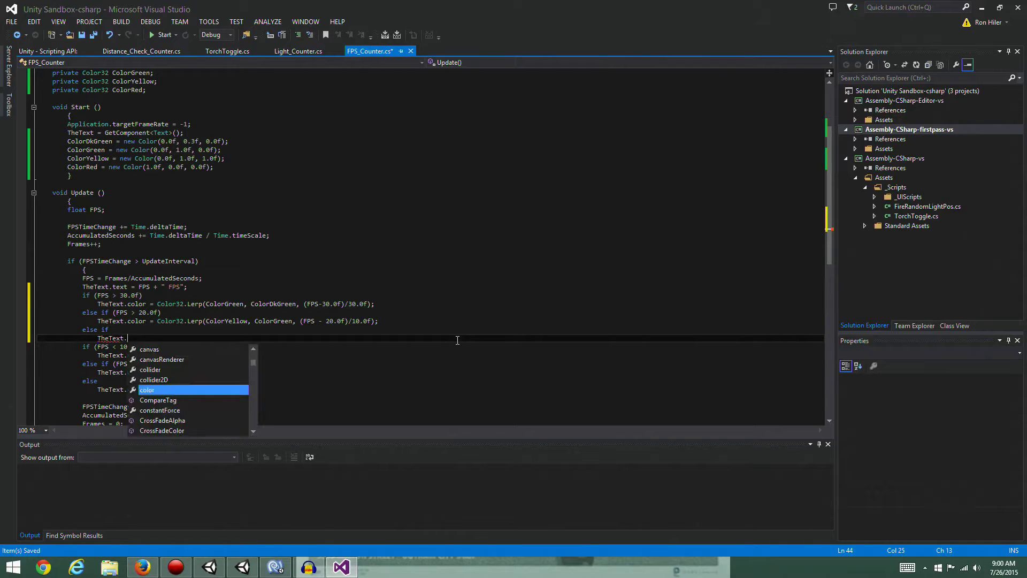
text(color = Colo)
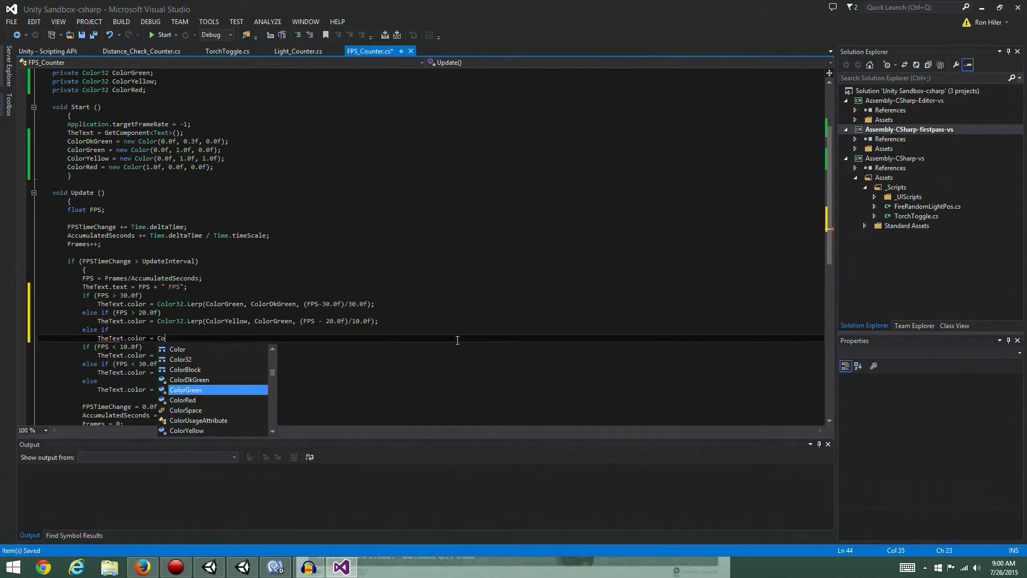
key(Up)
key(Up)
key(Up)
key(Tab)
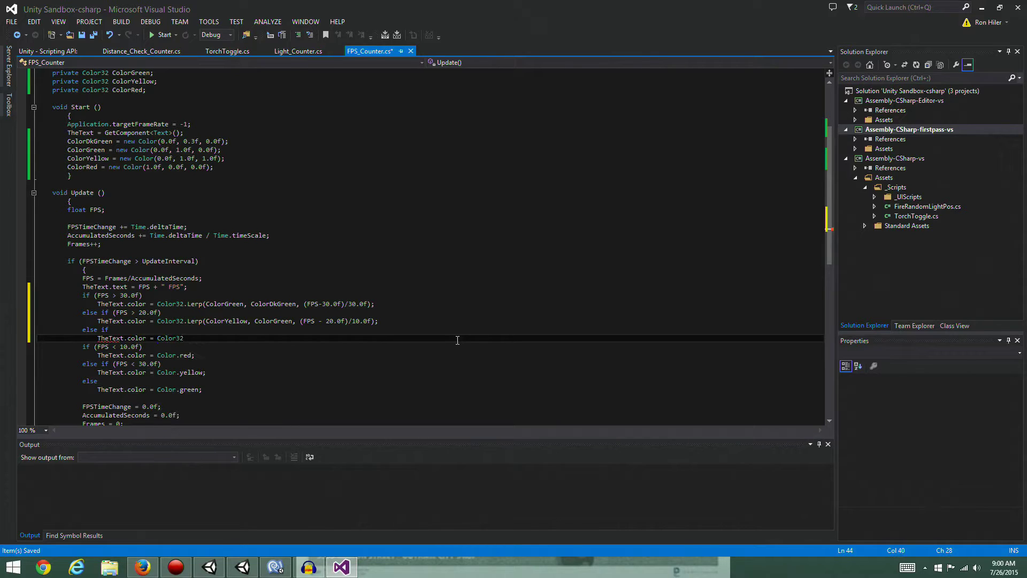
text(.L)
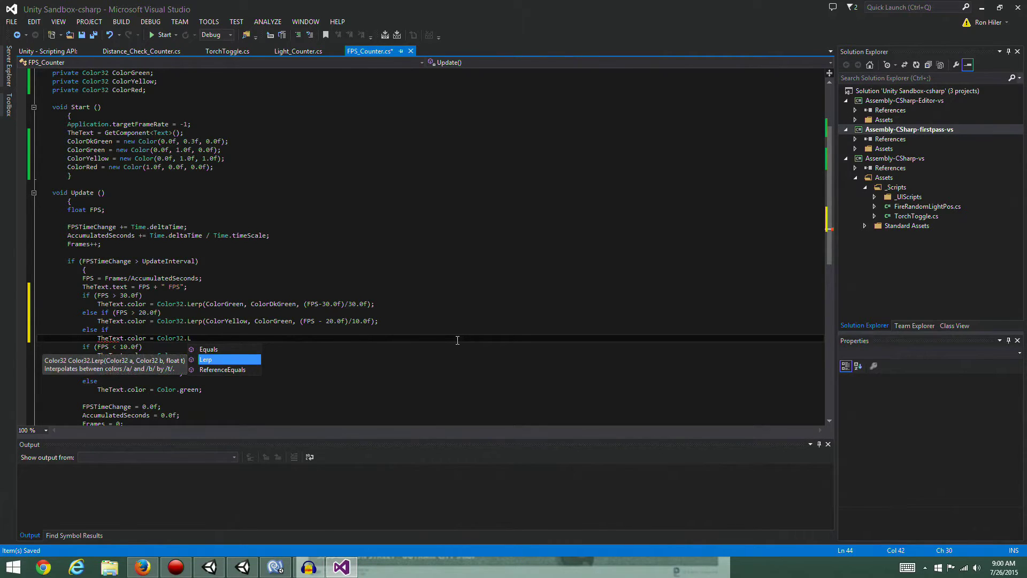
key(Tab)
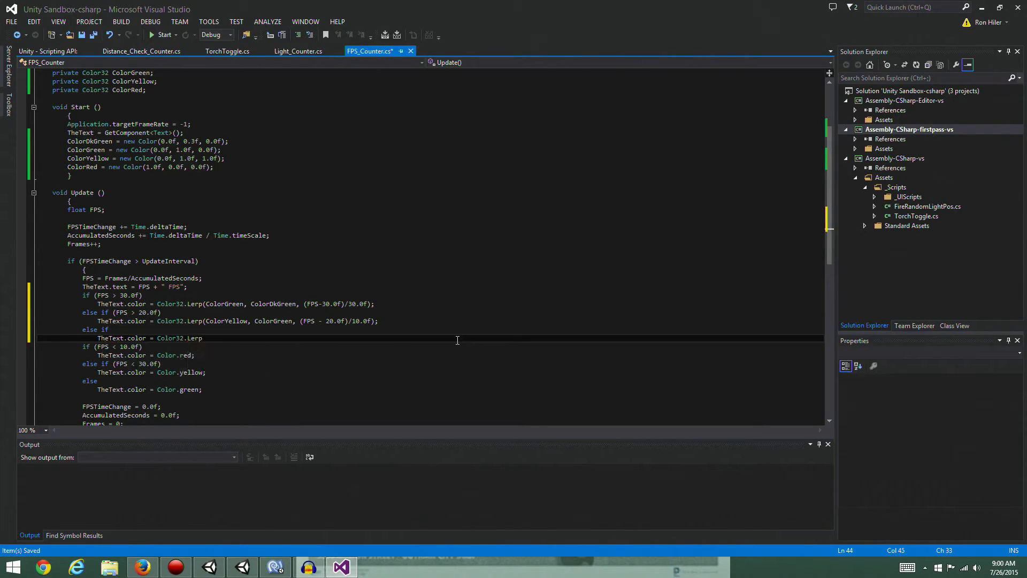
text(()
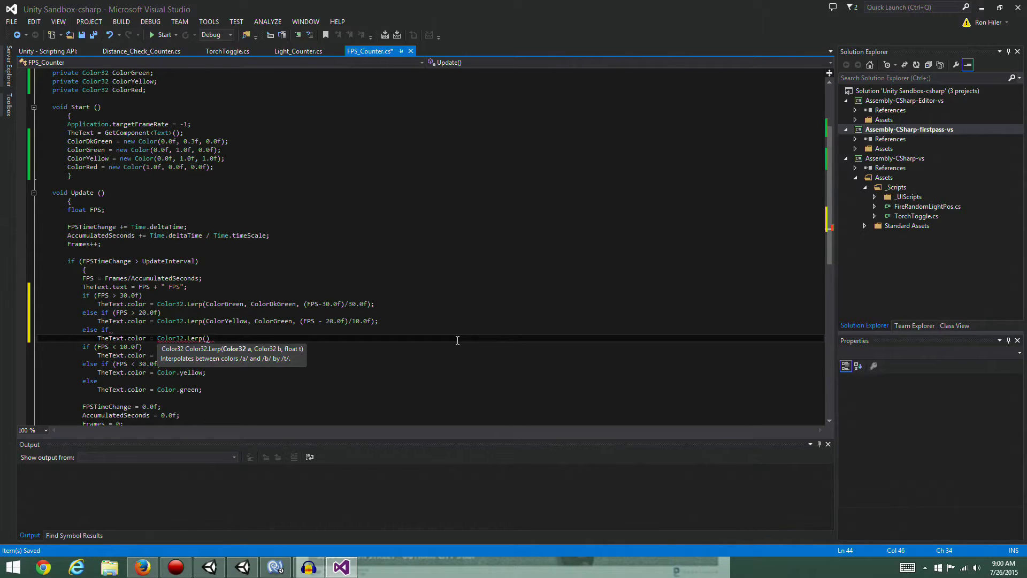
Try the condition (FPS > 10.0f) on the last else if line and reduce that line to a plain else.
key(Up)
text((FPS > 10.0f)
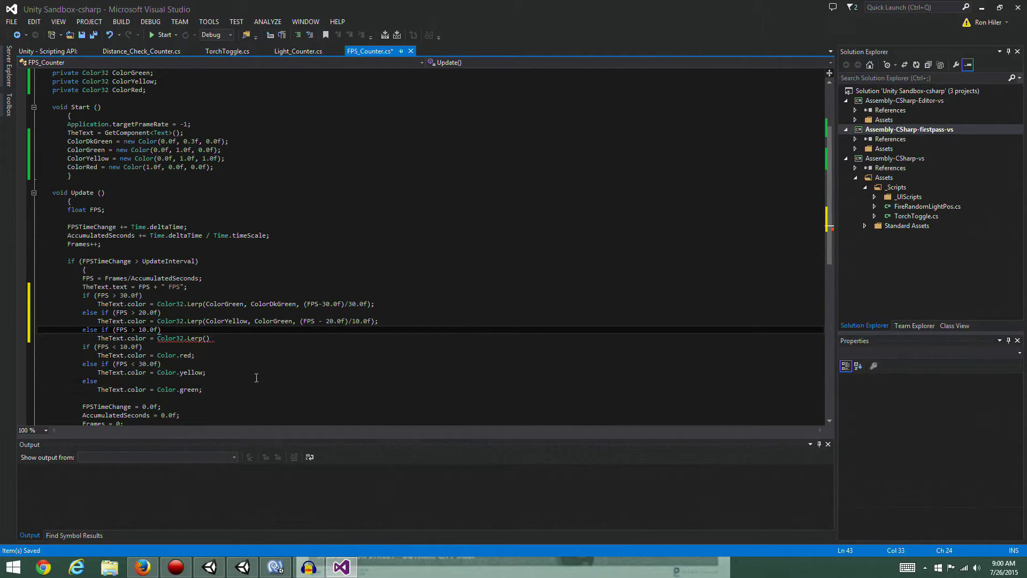
drag(103, 329, 167, 330)
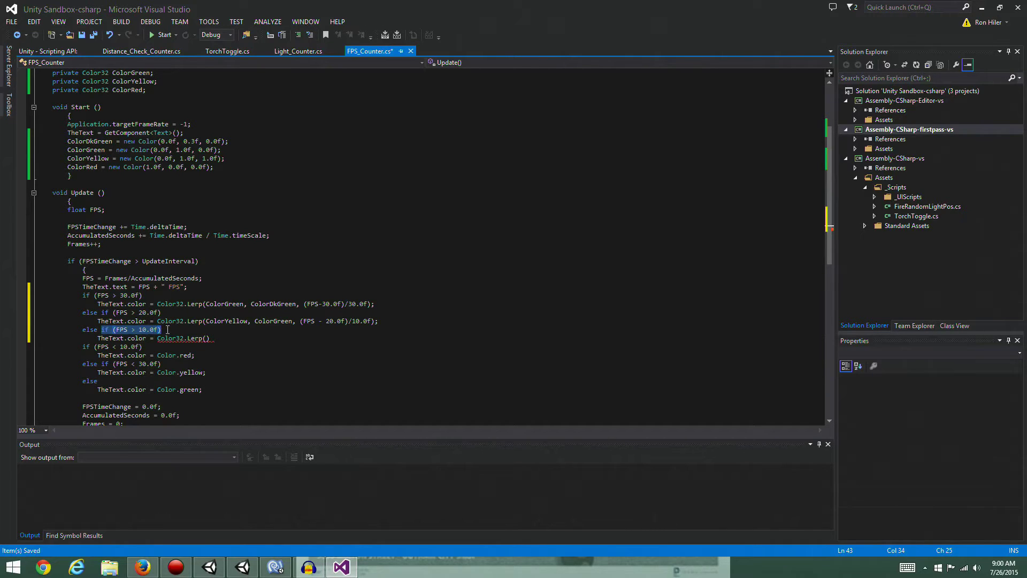
key(BackSpace)
Delete the old if/else block that sets the text to Color.red, Color.yellow or Color.green.
key(Down)
key(Down)
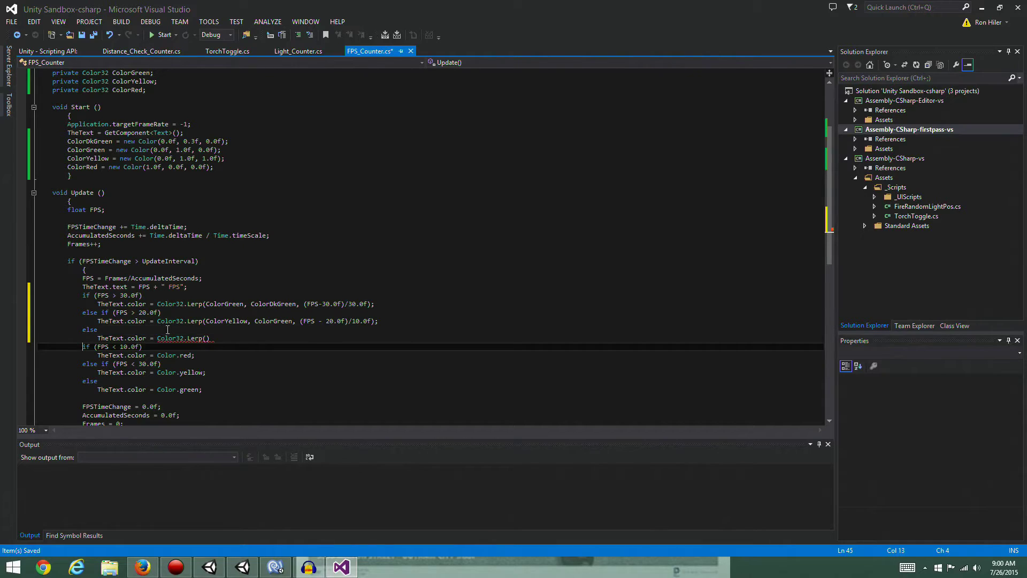
key(shift+Down)
key(shift+Down)
key(shift+Down)
key(shift+Down)
key(shift+Down)
key(shift+Down)
key(Delete)
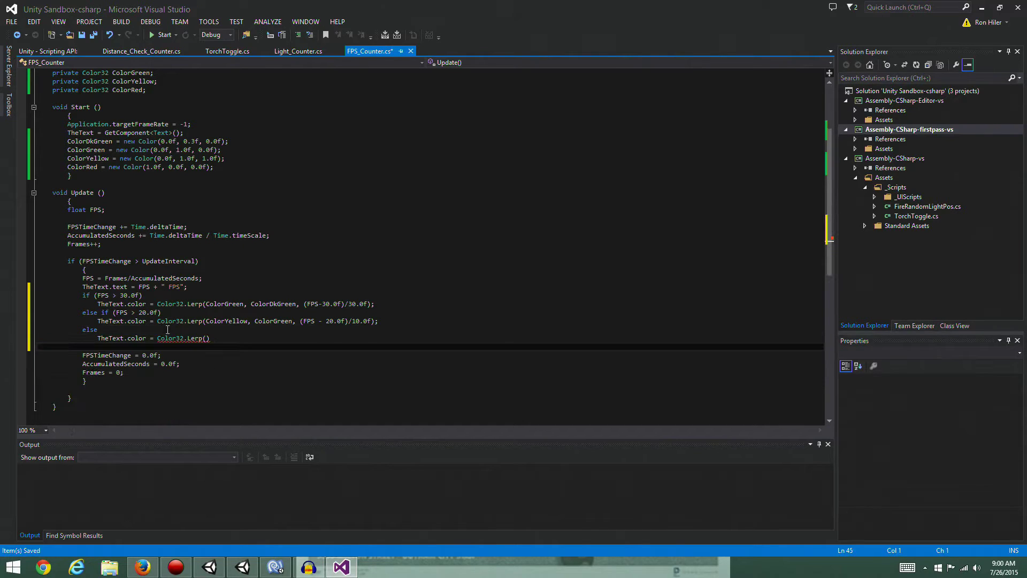
Enter ColorRed and ColorYellow as the first two arguments of the Lerp call in the else branch.
key(Up)
key(End)
key(Left)
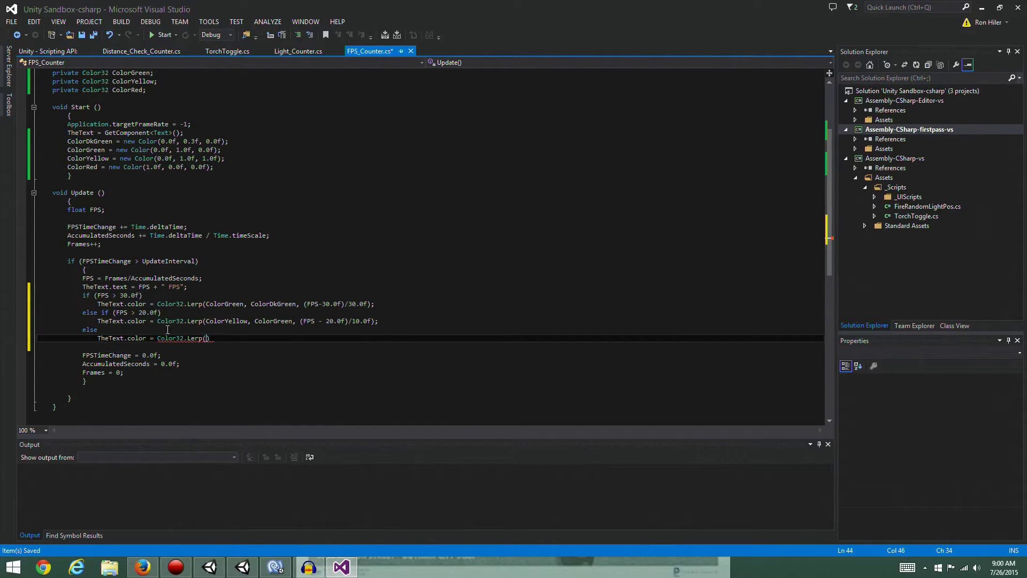
text(Color)
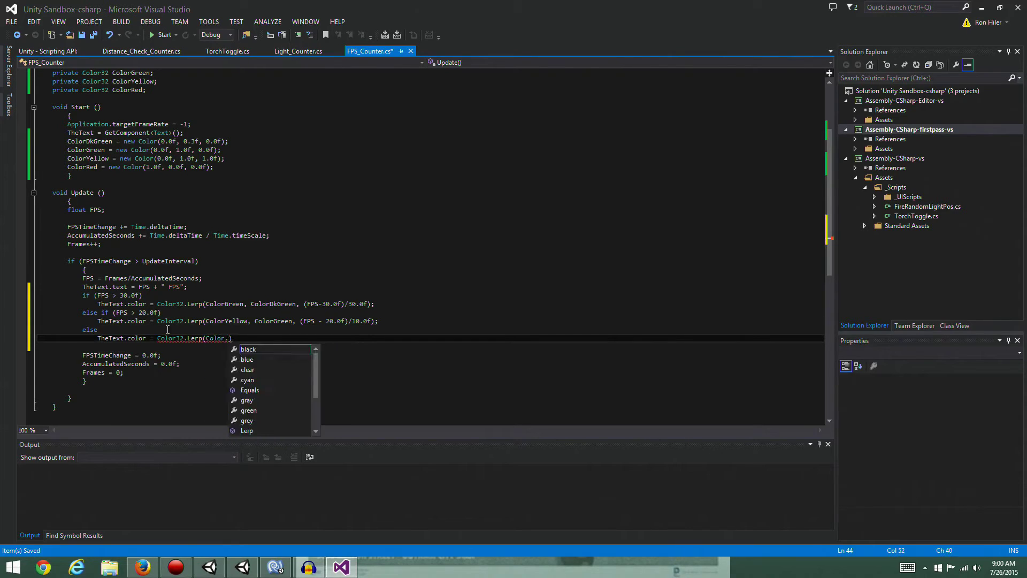
text(Red, )
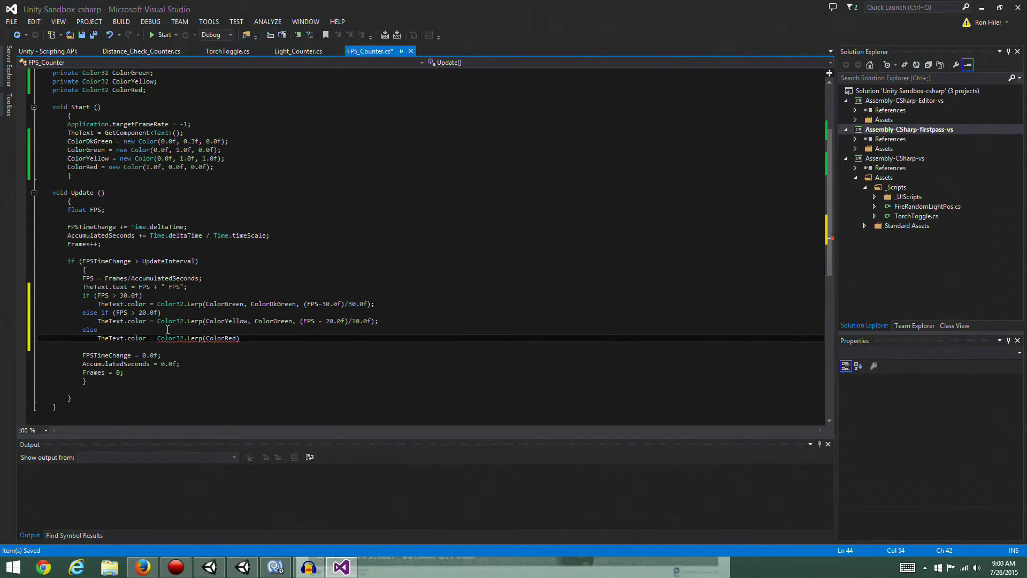
text(ColorYellow)
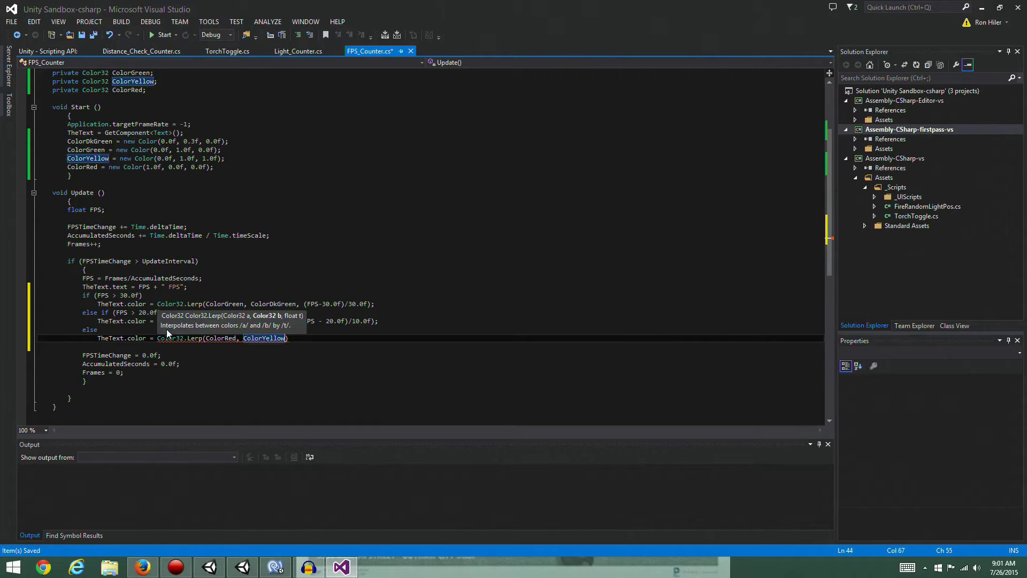
Start the third argument of the ColorRed to ColorYellow Lerp call with (FPS.
text(, ()
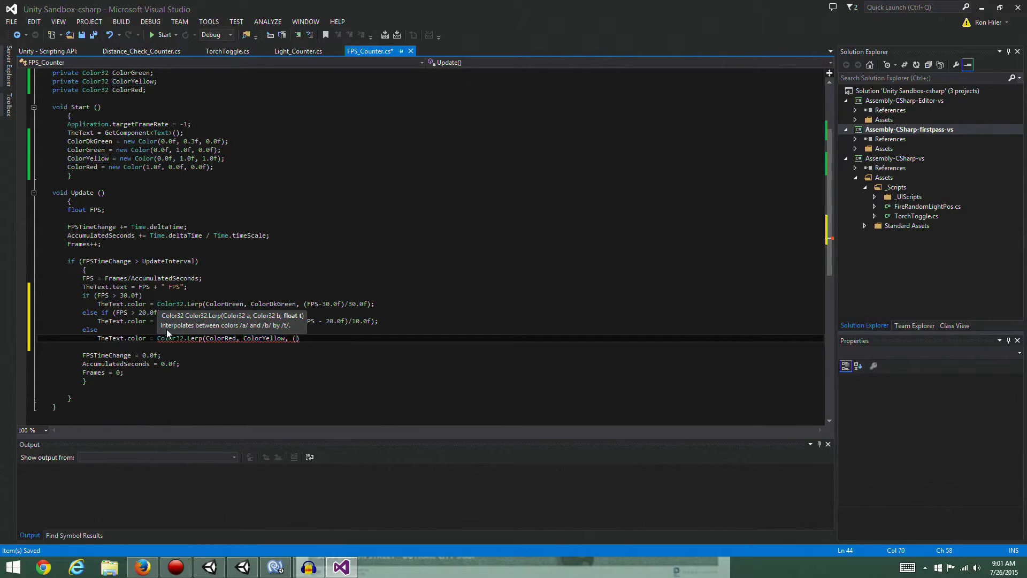
key(Escape)
key(Left)
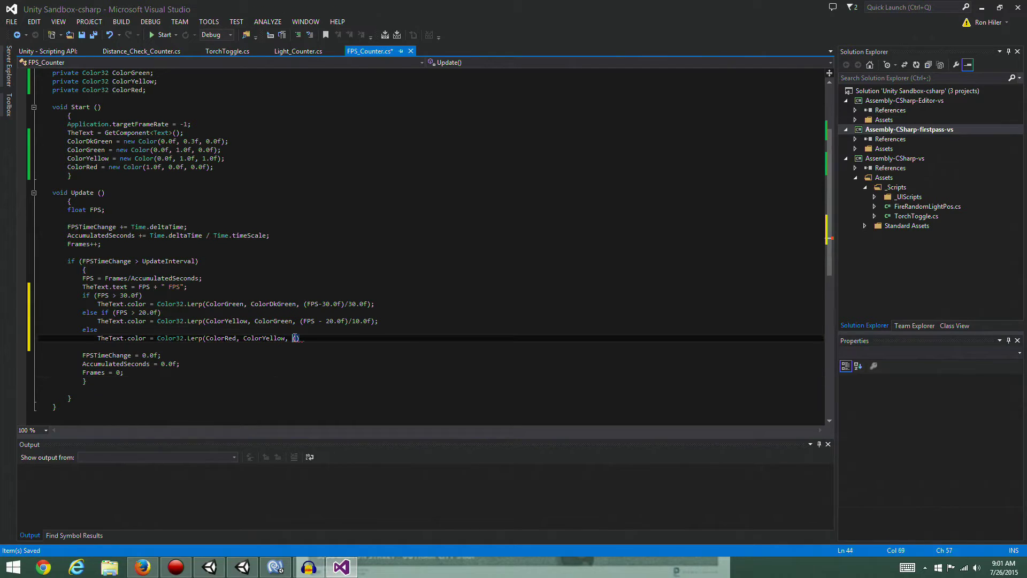
text(FPS)
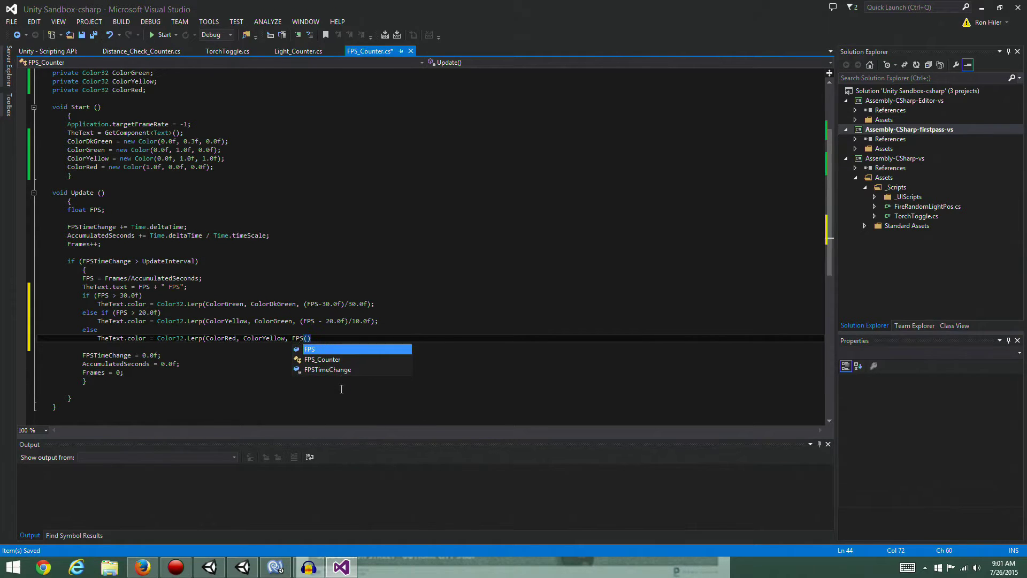
key(Left)
key(Left)
text(()
key(Right)
key(Right)
key(Delete)
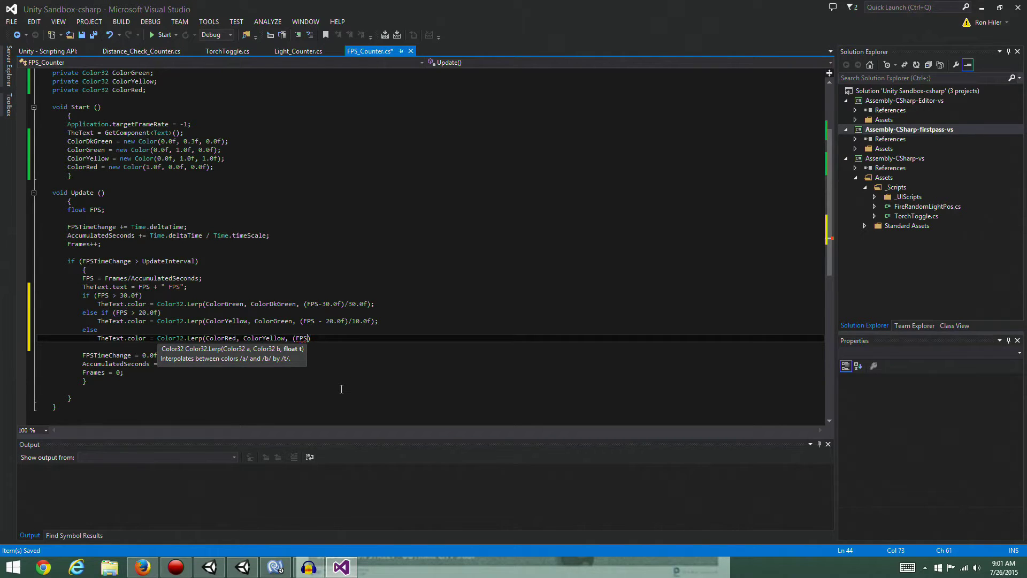
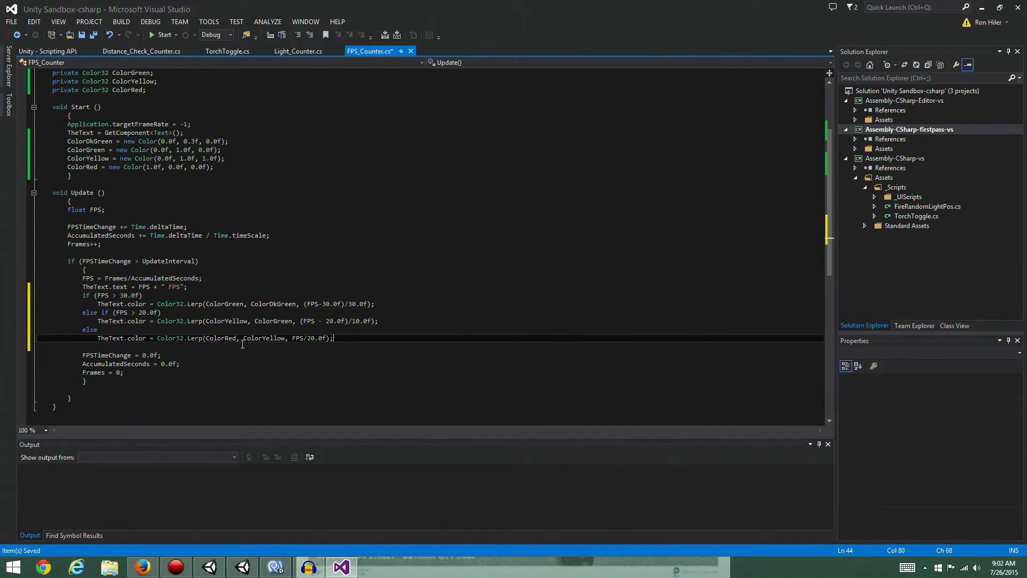
Save all open scripts and switch to the Unity editor with the Sandbox scene.
click(93, 34)
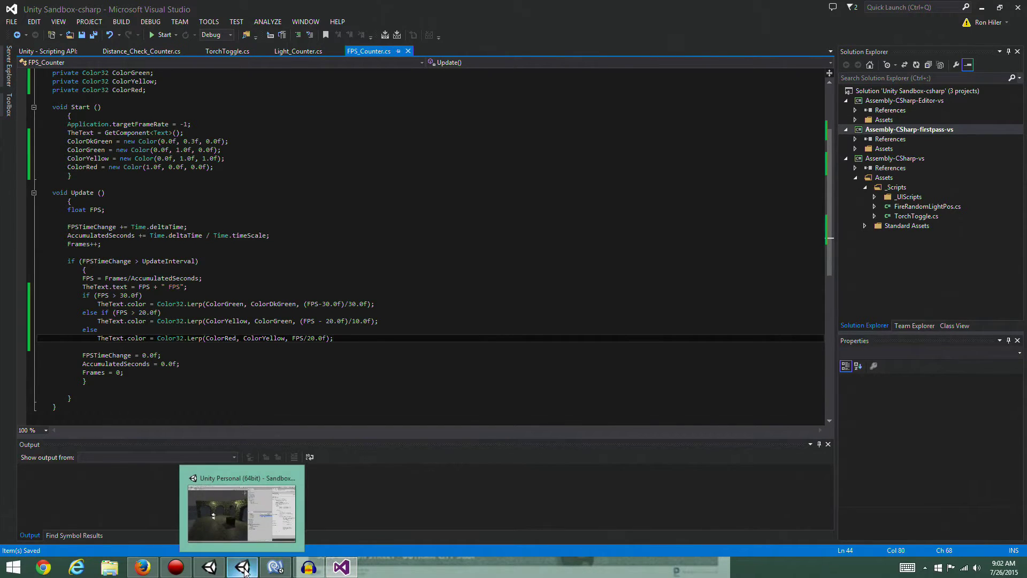
click(245, 571)
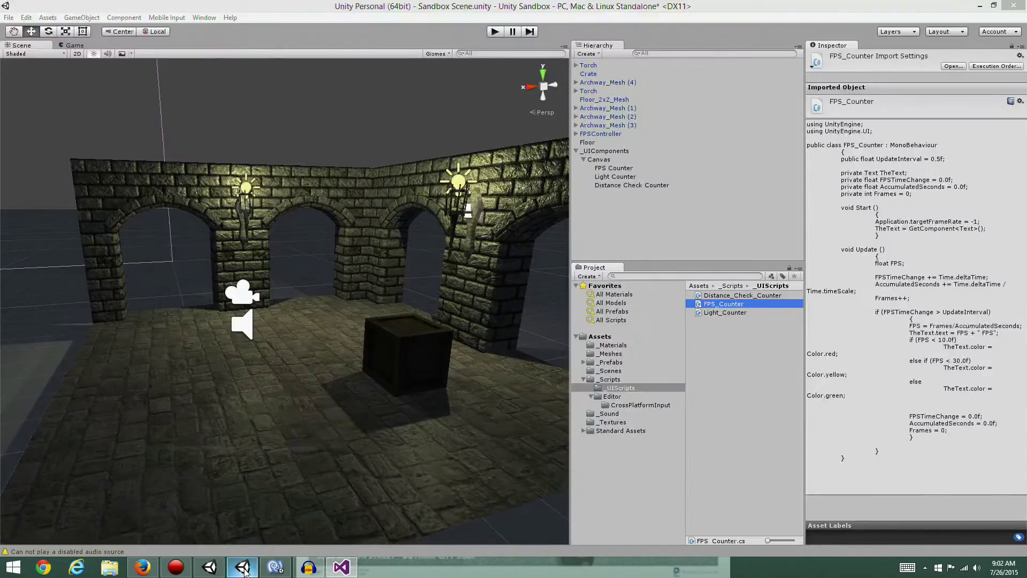
Play-test the scene while walking around to check the FPS counter's color, and stop play mode.
click(495, 32)
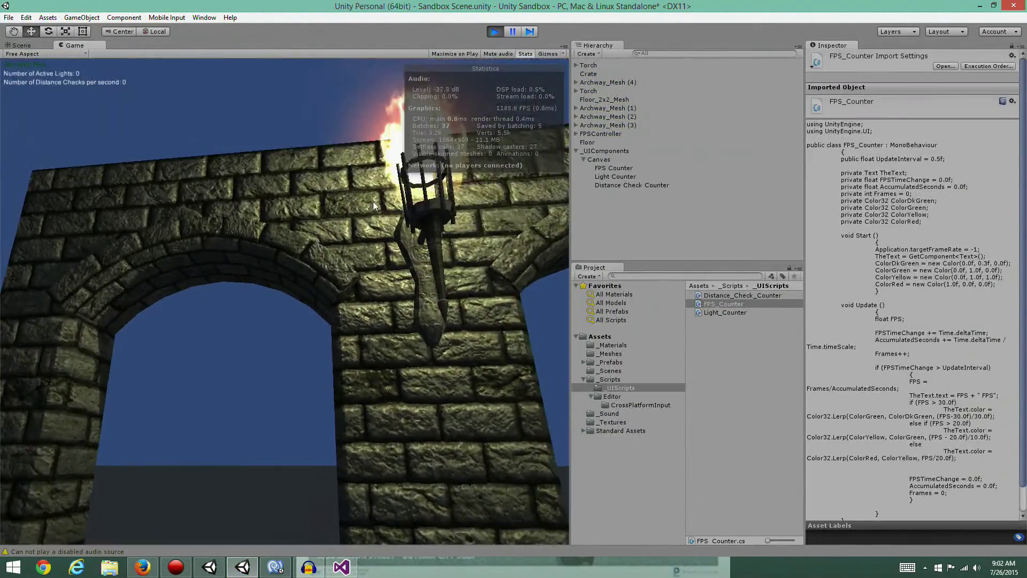
key(s)
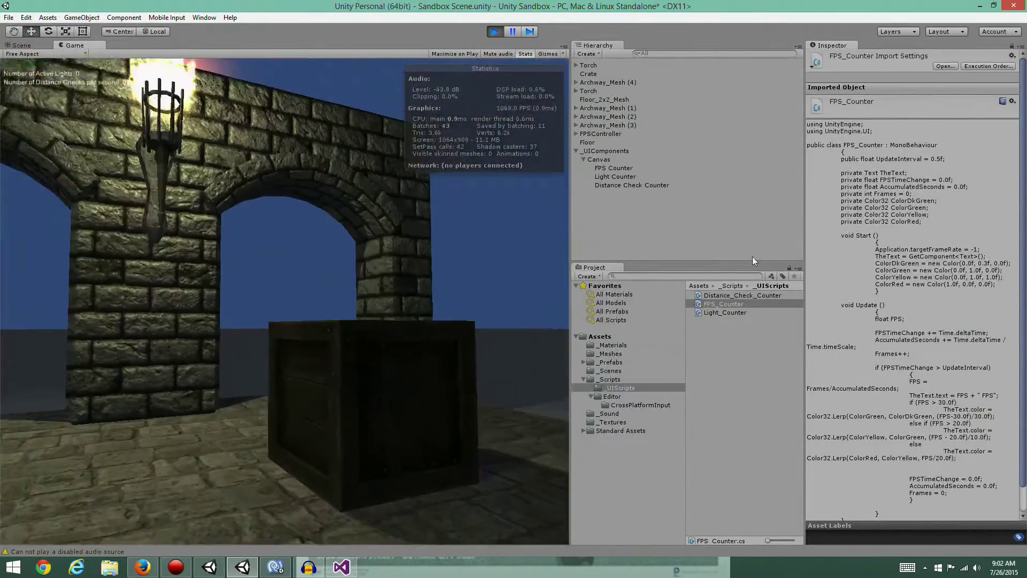
key(w)
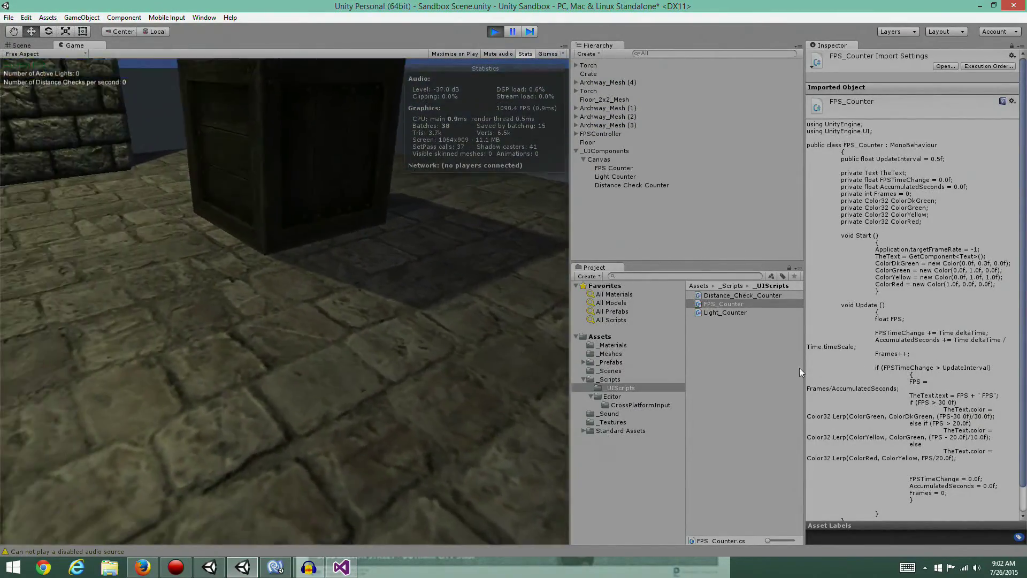
key(w)
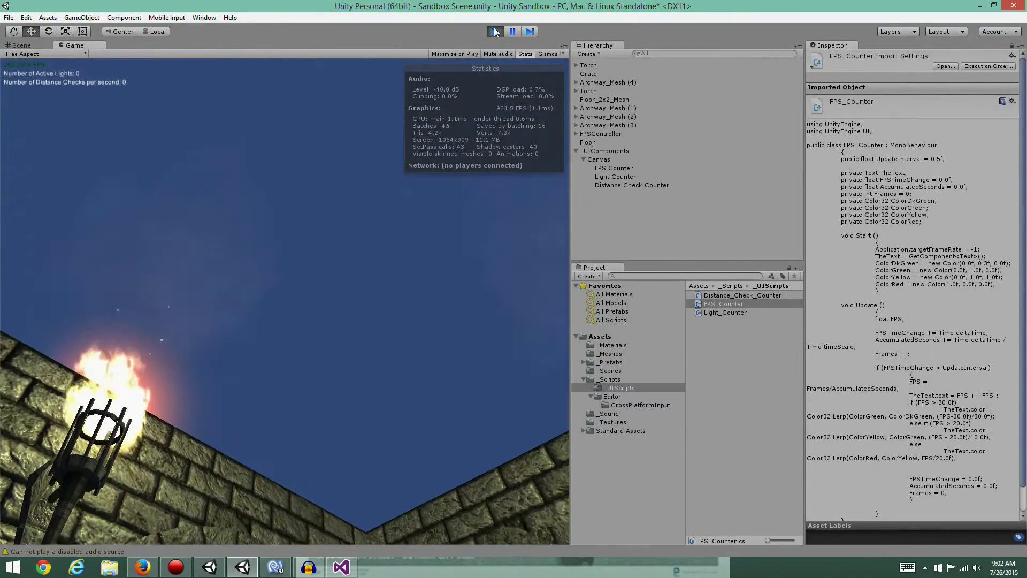
click(495, 31)
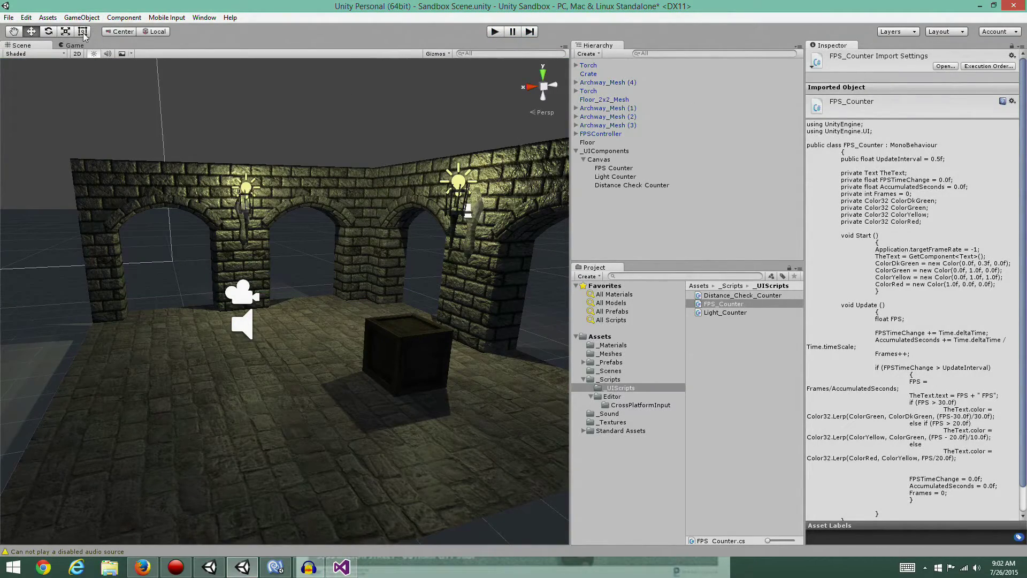
Select the Beautiful level in the project's Quality settings.
click(26, 17)
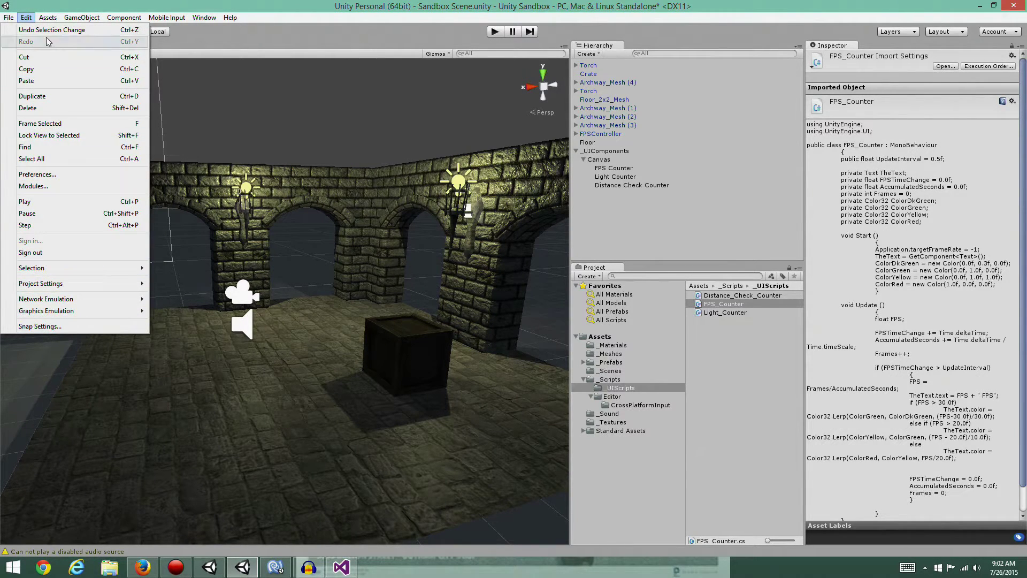
mouse_move(47, 289)
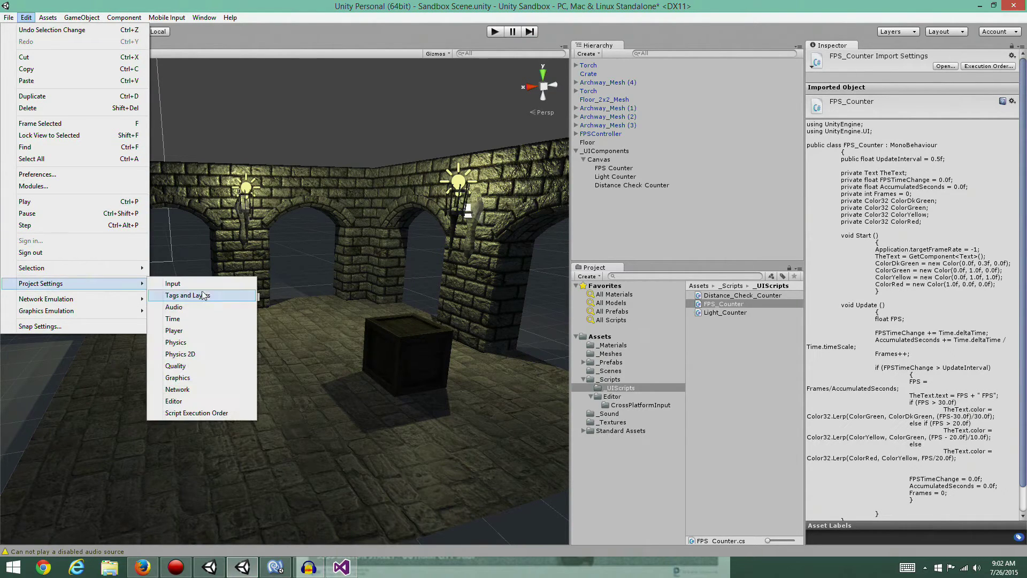
click(183, 369)
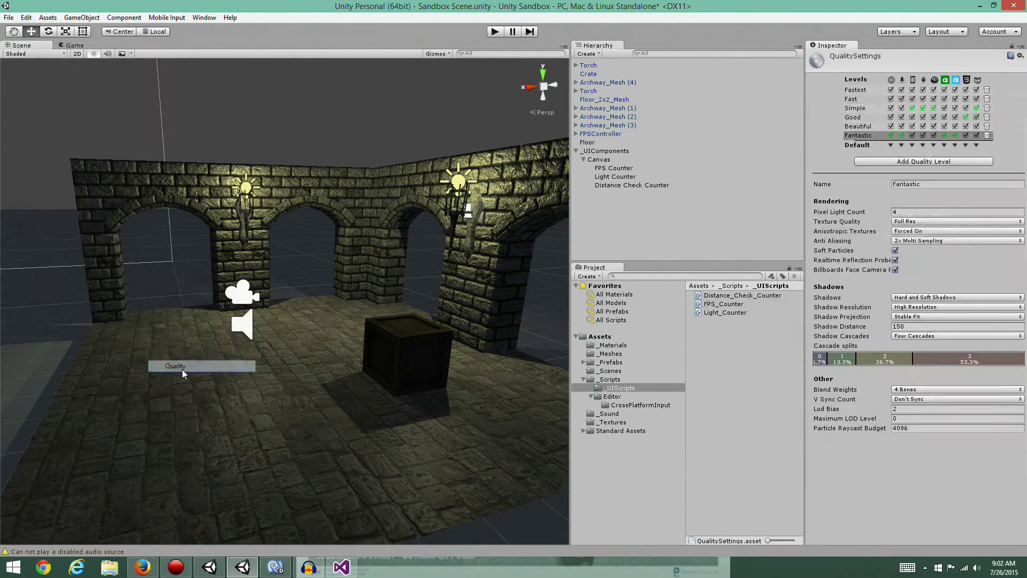
click(858, 126)
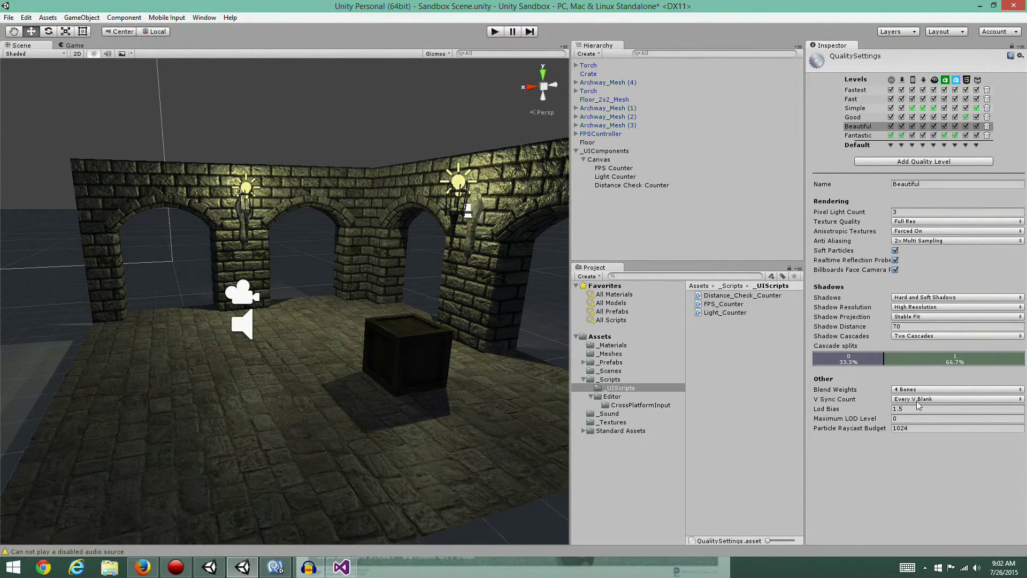
Play-test the scene at the Beautiful quality level while walking around to check the FPS counter's color, and stop play mode.
click(495, 32)
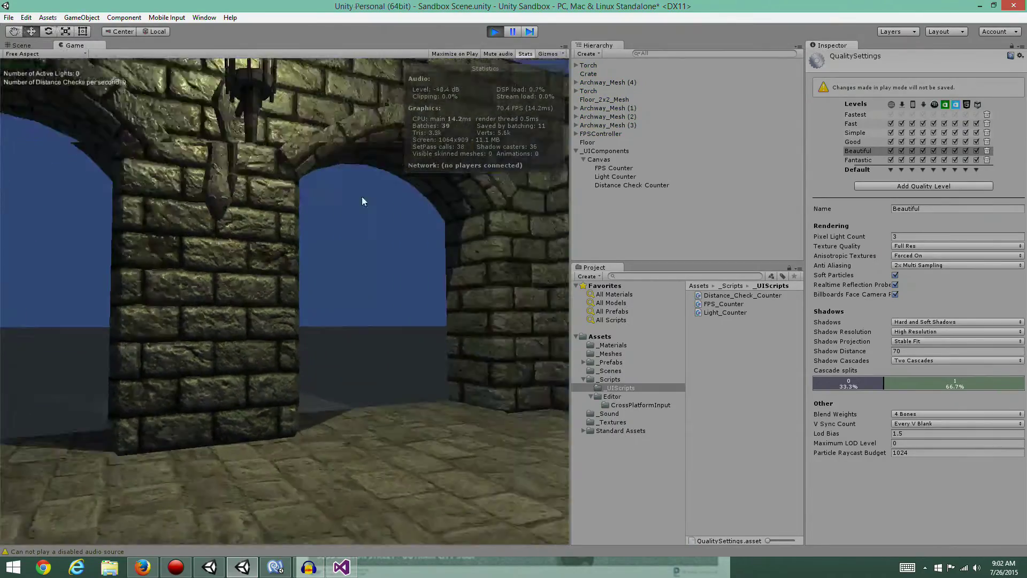
key(w)
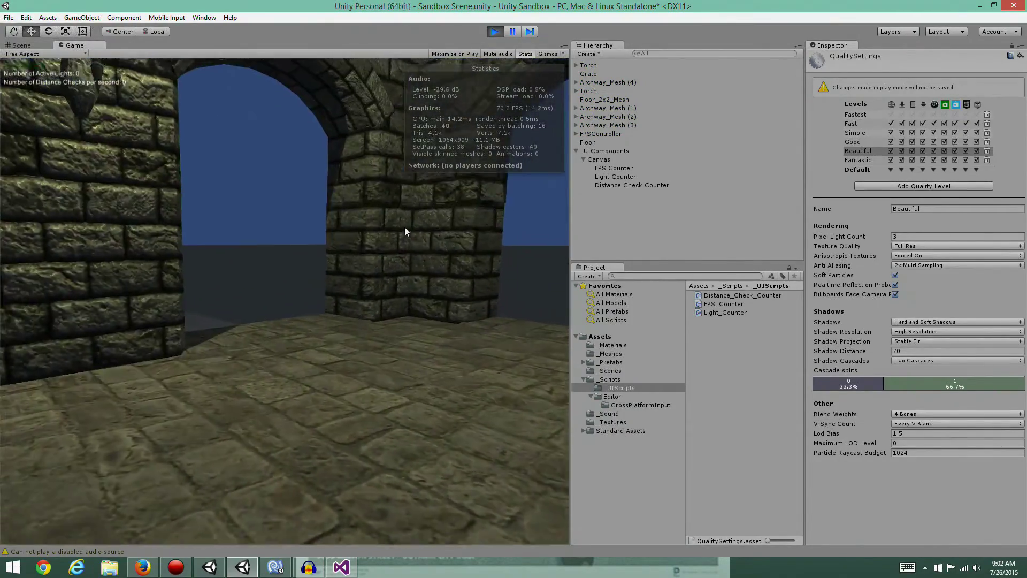
key(w)
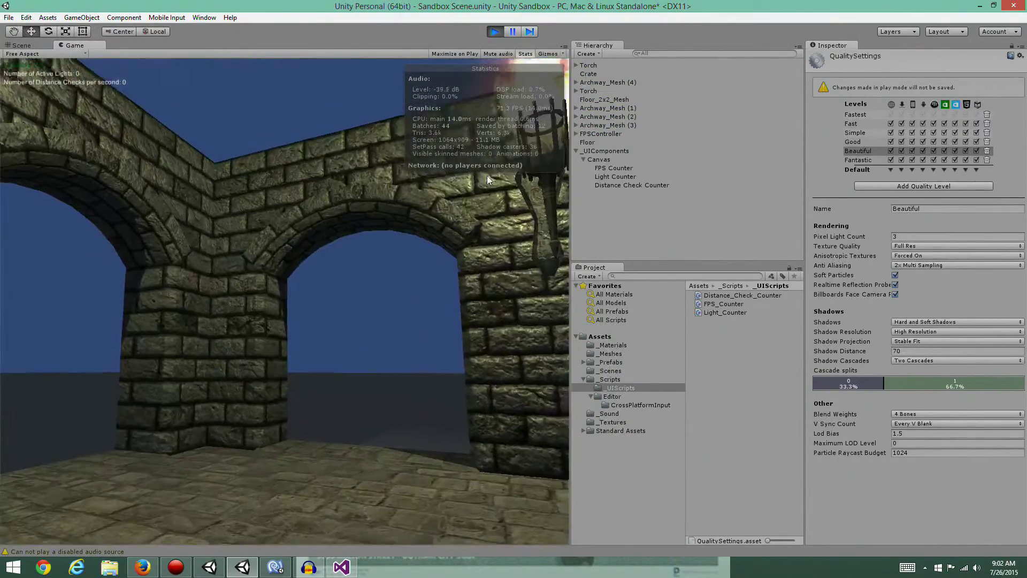
key(w)
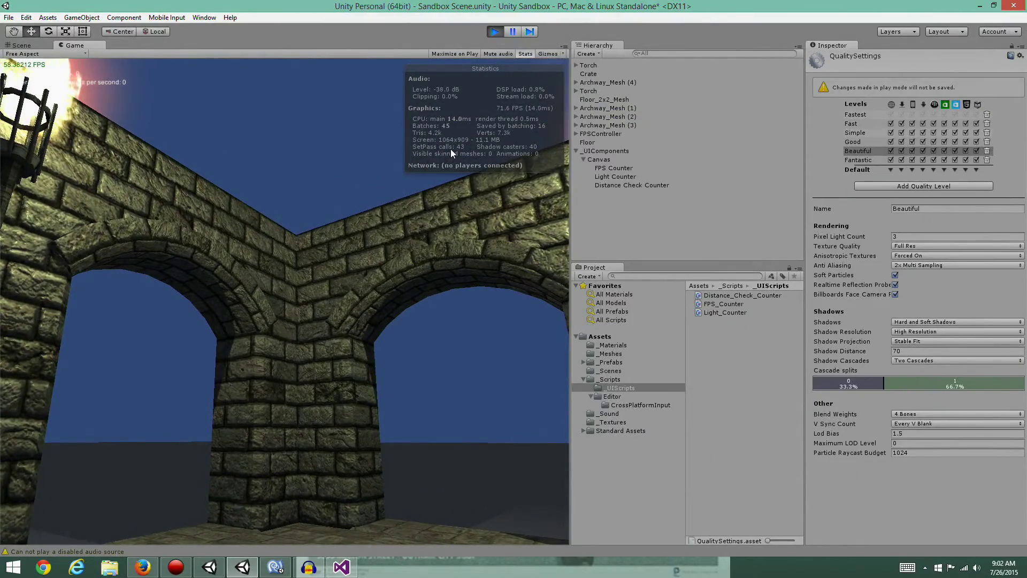
key(w)
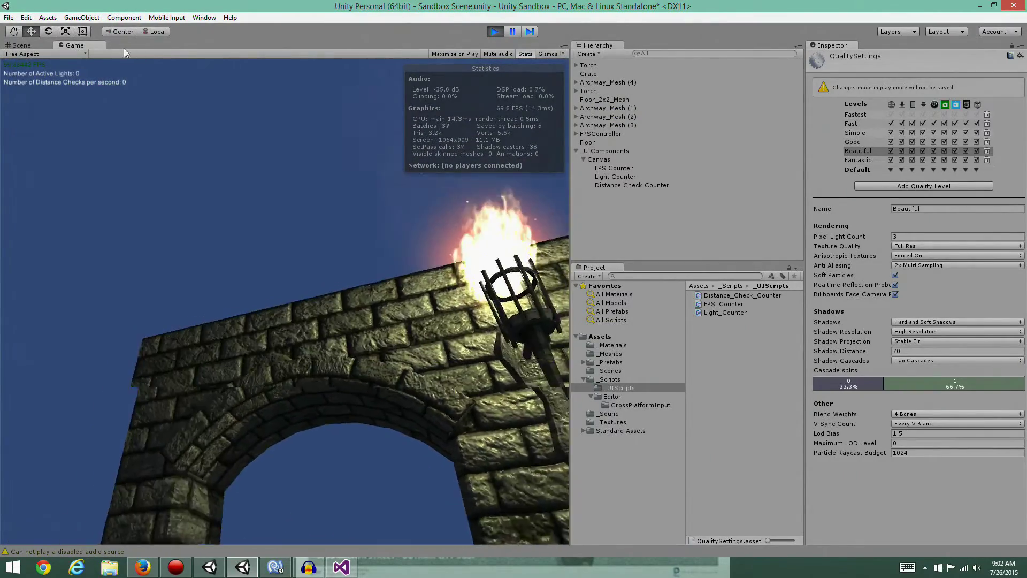
click(495, 31)
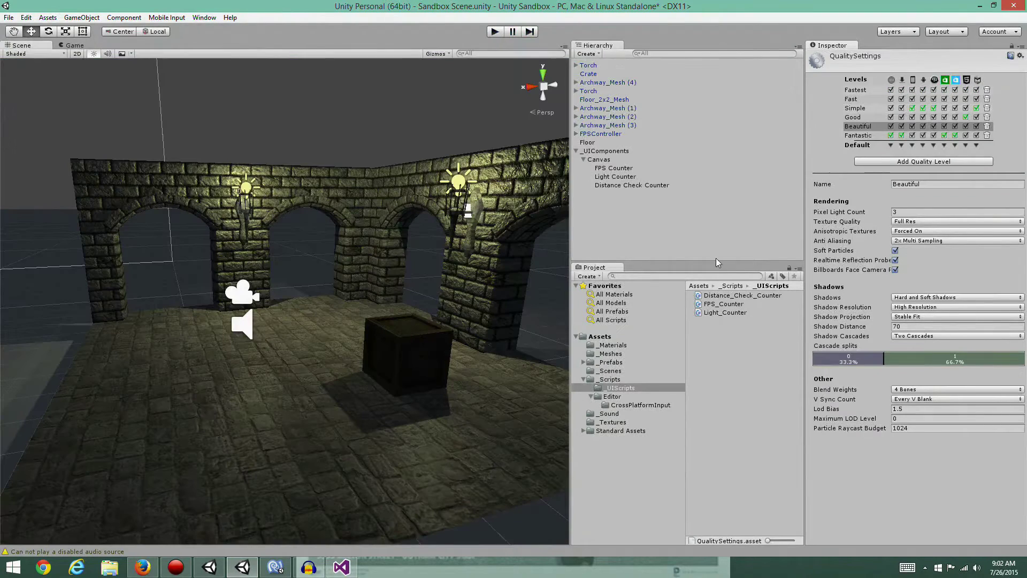
Set the Beautiful level's V Sync Count to Every Second V Blank, and play-test the scene to check the FPS counter.
click(916, 402)
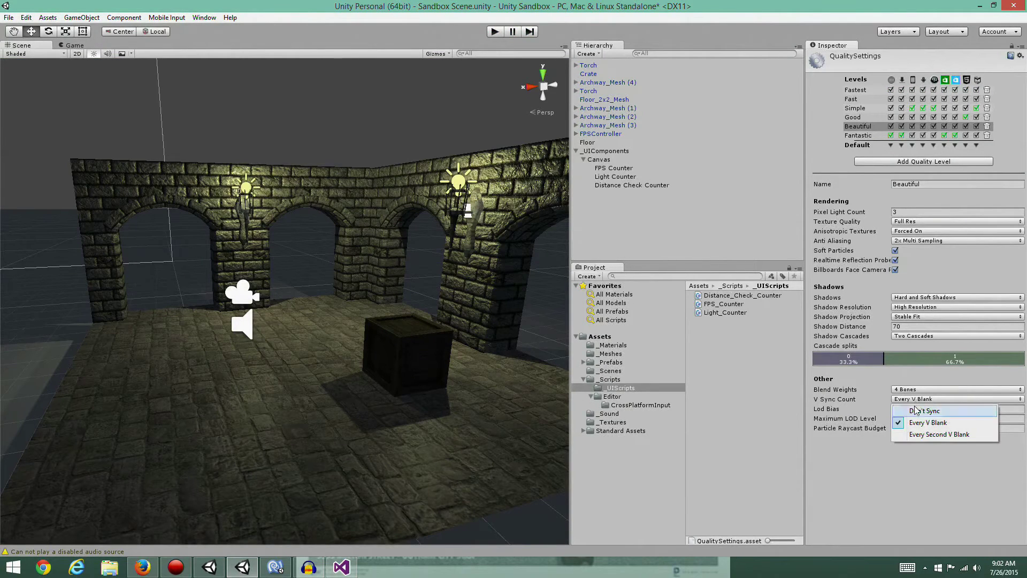
click(918, 434)
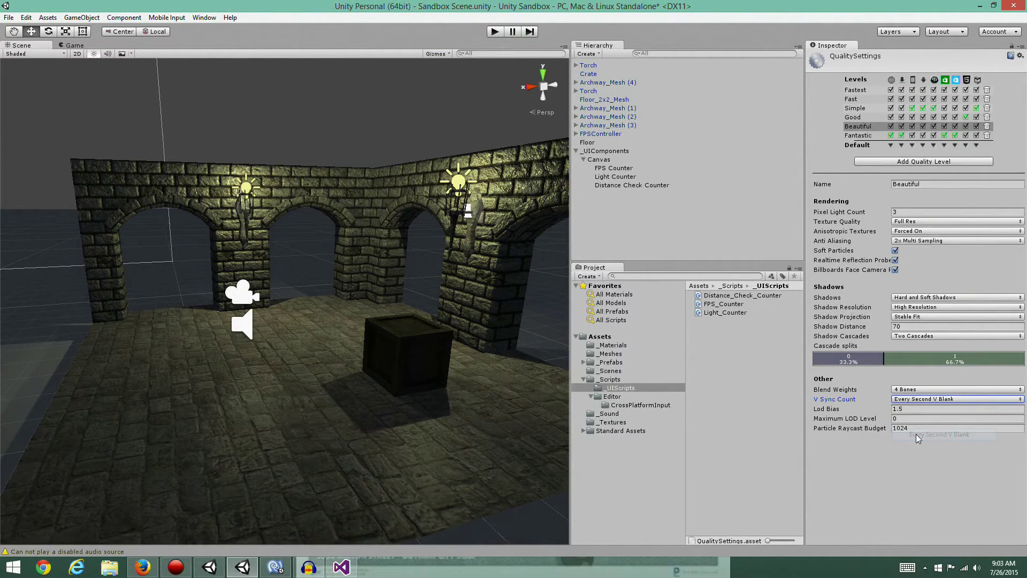
click(494, 31)
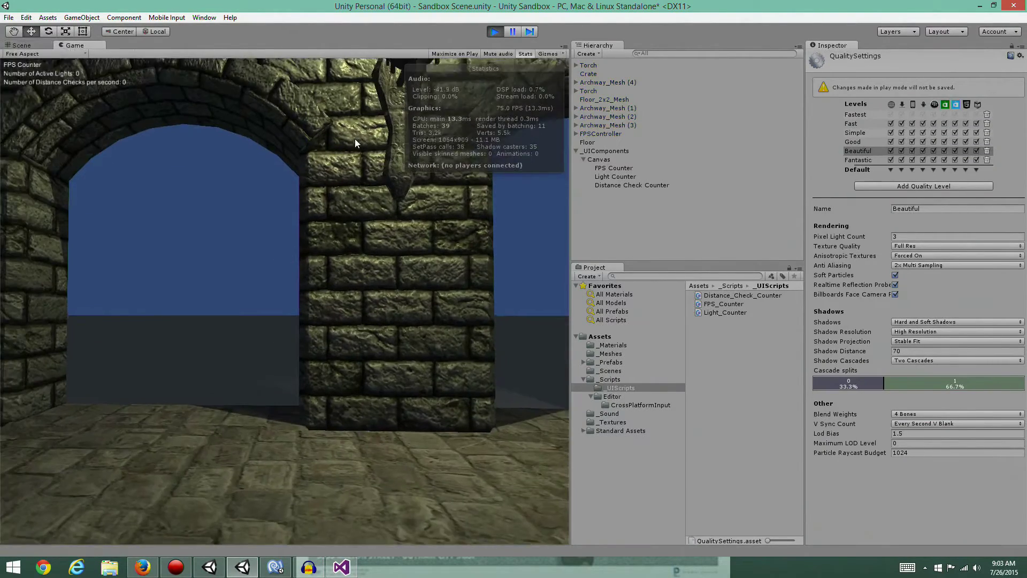
key(s)
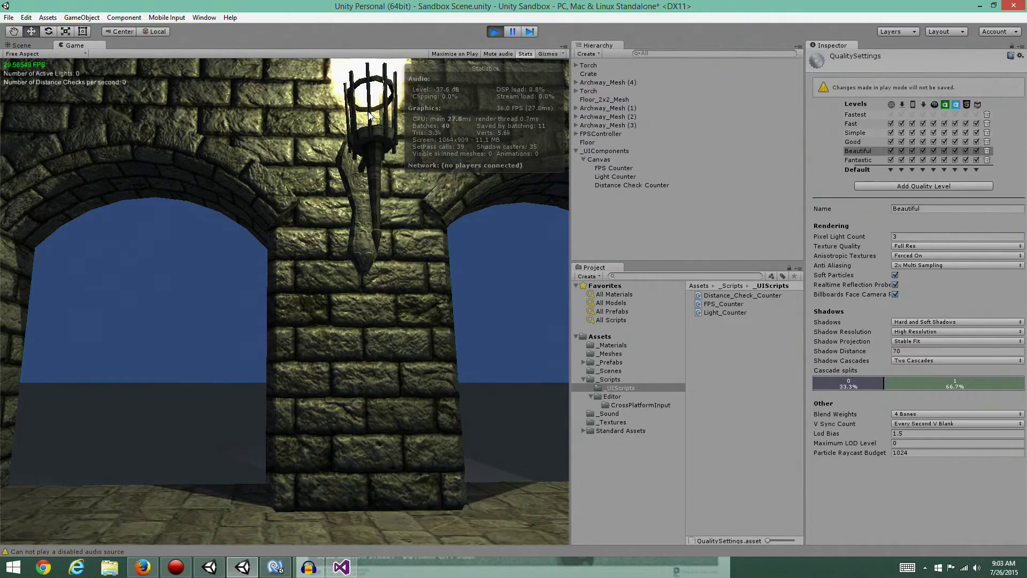
mouse_move(377, 4)
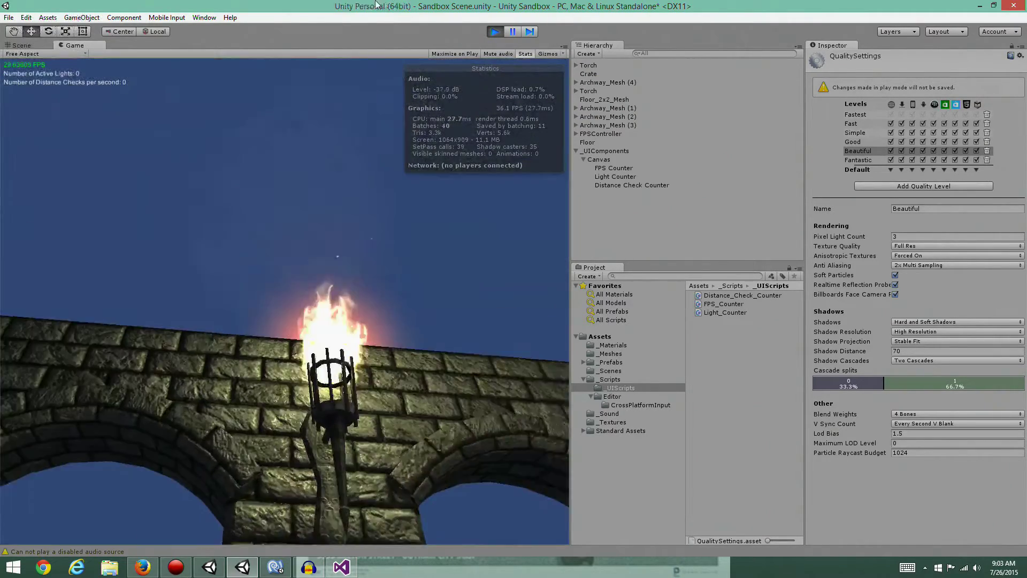
key(ctrl+p)
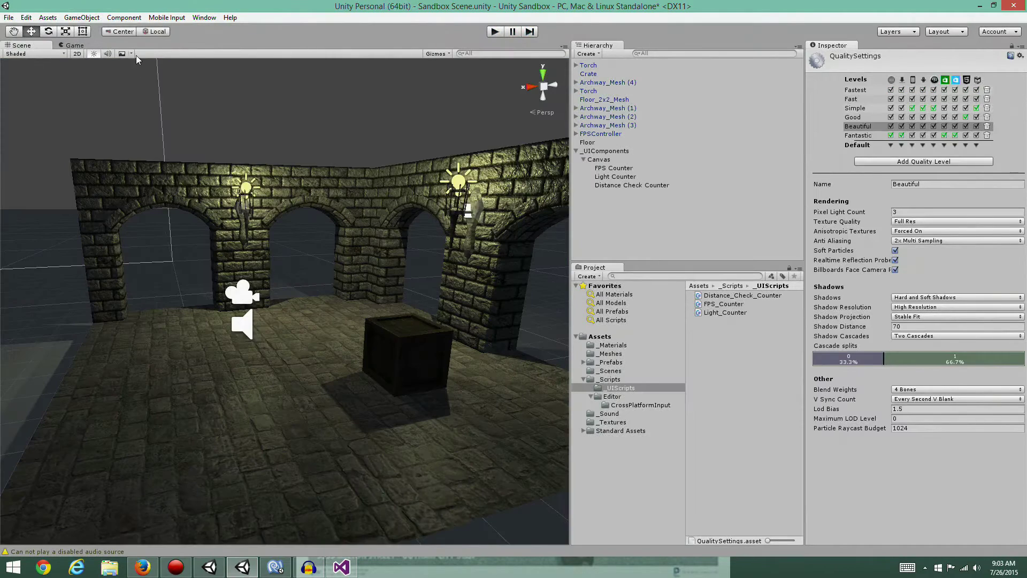
Set the Beautiful level's V Sync Count back to Every V Blank, and select the Fantastic quality level.
click(922, 399)
click(917, 422)
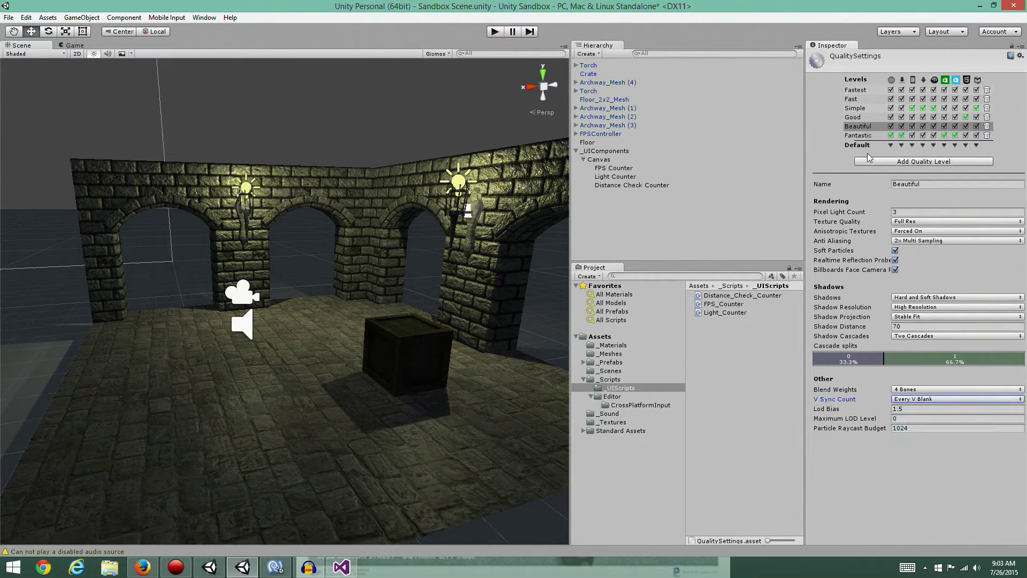
click(859, 136)
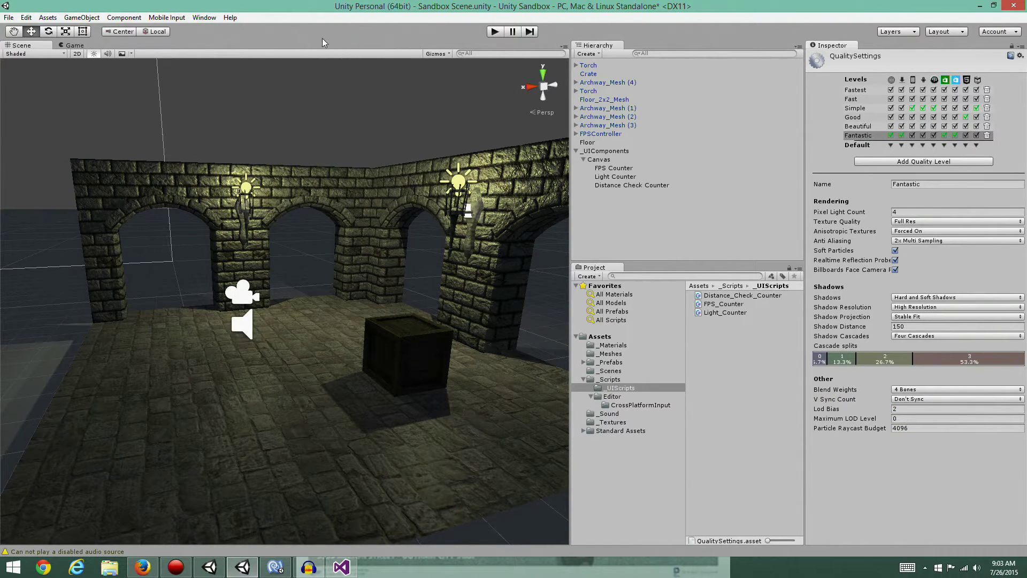
Save the scene and briefly play-test it at the Fantastic quality level.
click(9, 17)
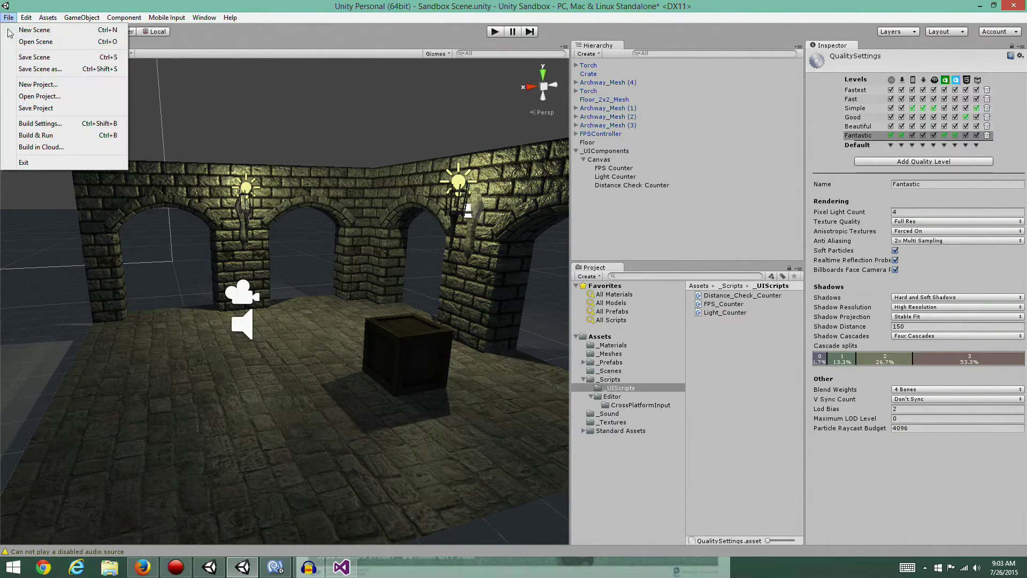
click(41, 58)
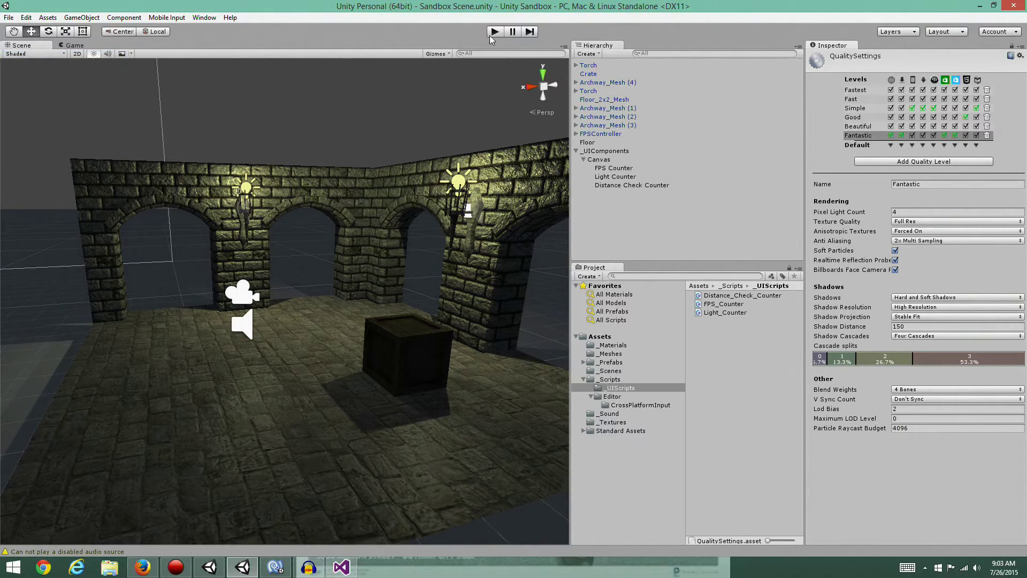
click(494, 32)
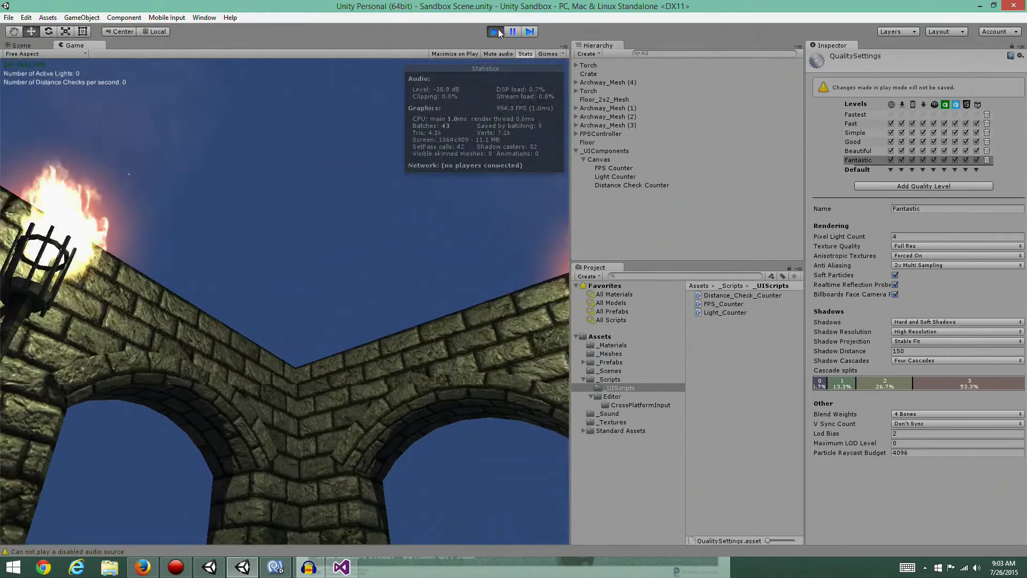
click(495, 31)
Select all of the room's objects, including torches, crate, archways, floor mesh and FPSController, and place a duplicate beside the original along the Z axis.
scroll(323, 259, down, 6)
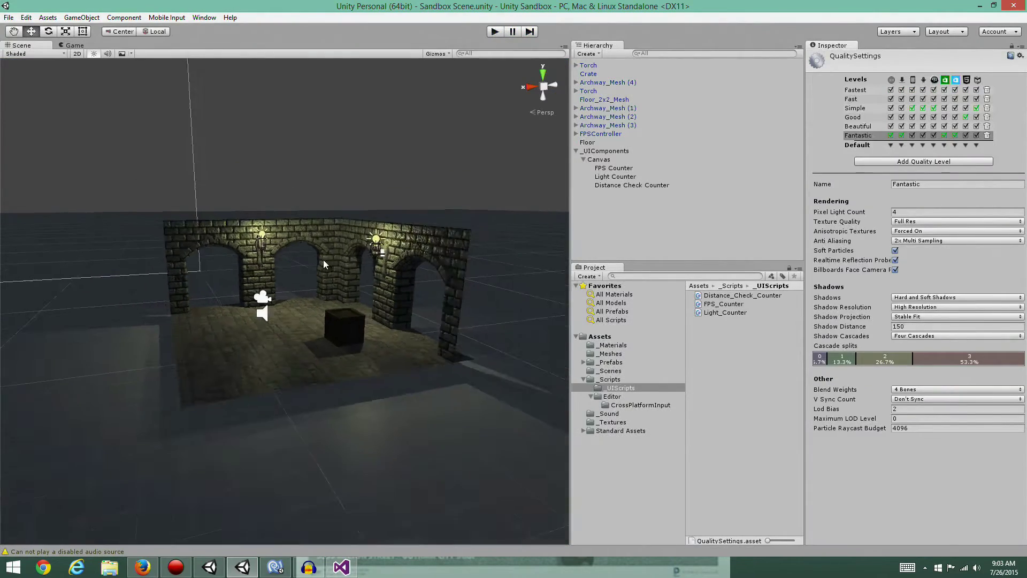
alt+drag(323, 259, 269, 356)
drag(203, 242, 363, 358)
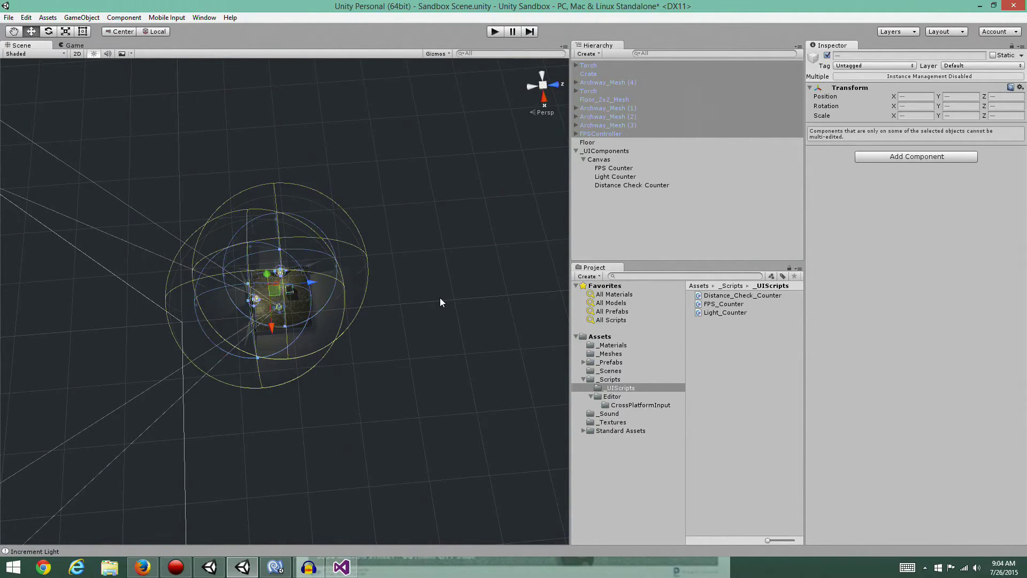
key(ctrl+d)
drag(310, 280, 406, 289)
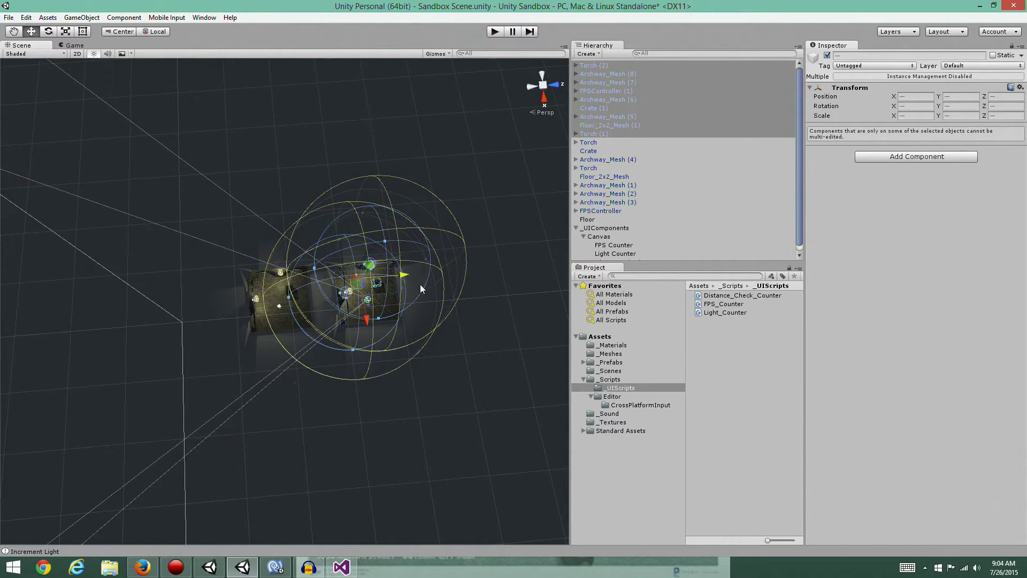
Duplicate the selected room objects twice more, placing the copies as the third and fourth rooms in the row.
key(ctrl+d)
drag(314, 288, 497, 275)
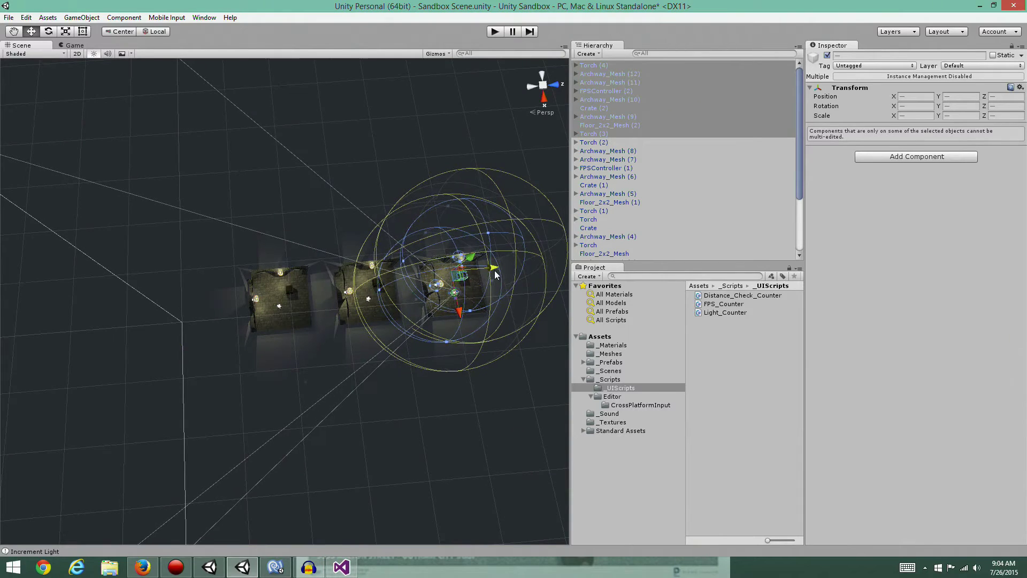
key(ctrl+d)
drag(312, 286, 568, 287)
middle_drag(499, 383, 290, 343)
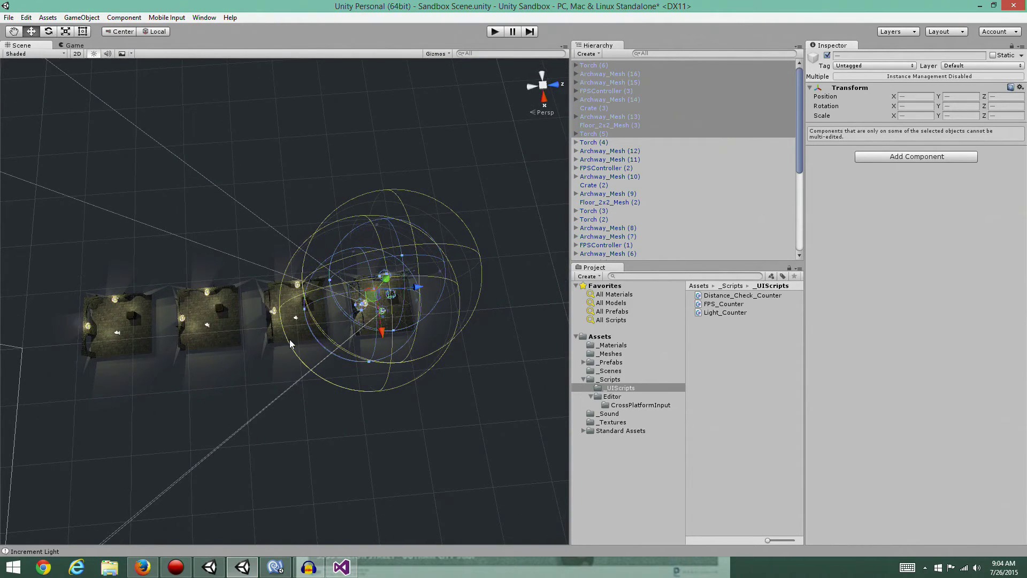
Add two further duplicates of the room at the end of the row as the fifth and sixth rooms.
key(ctrl+d)
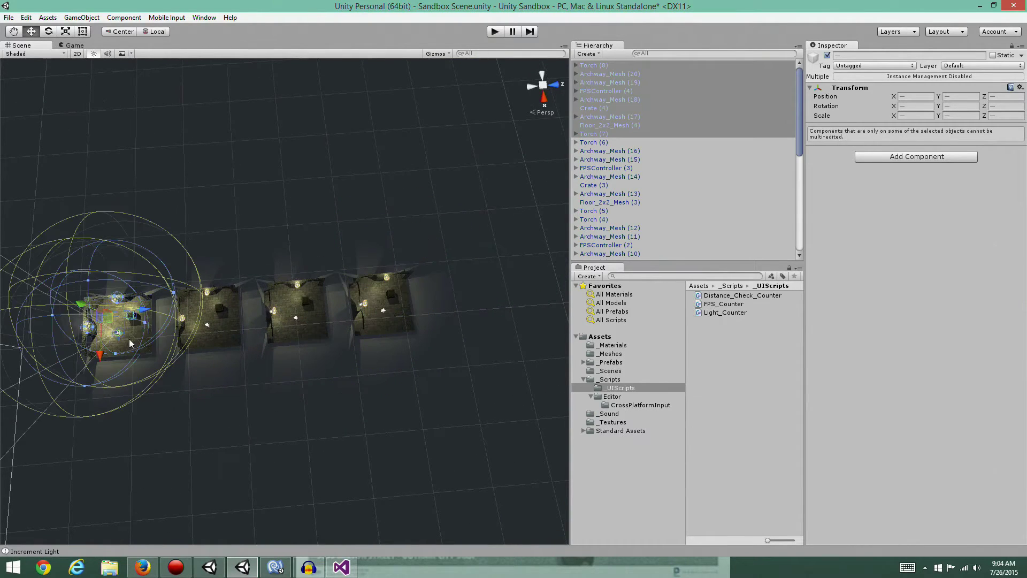
drag(180, 313, 516, 292)
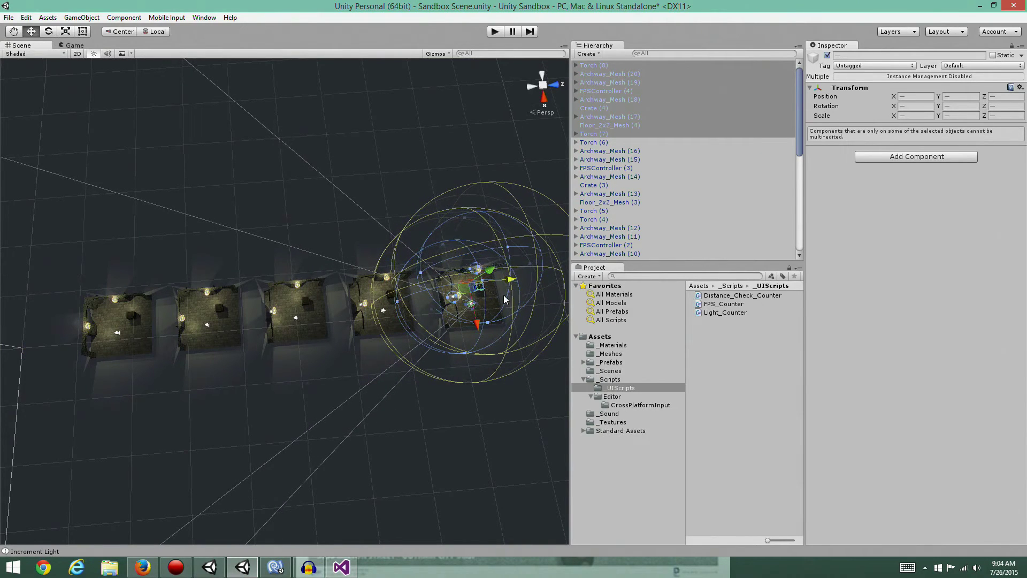
key(ctrl+d)
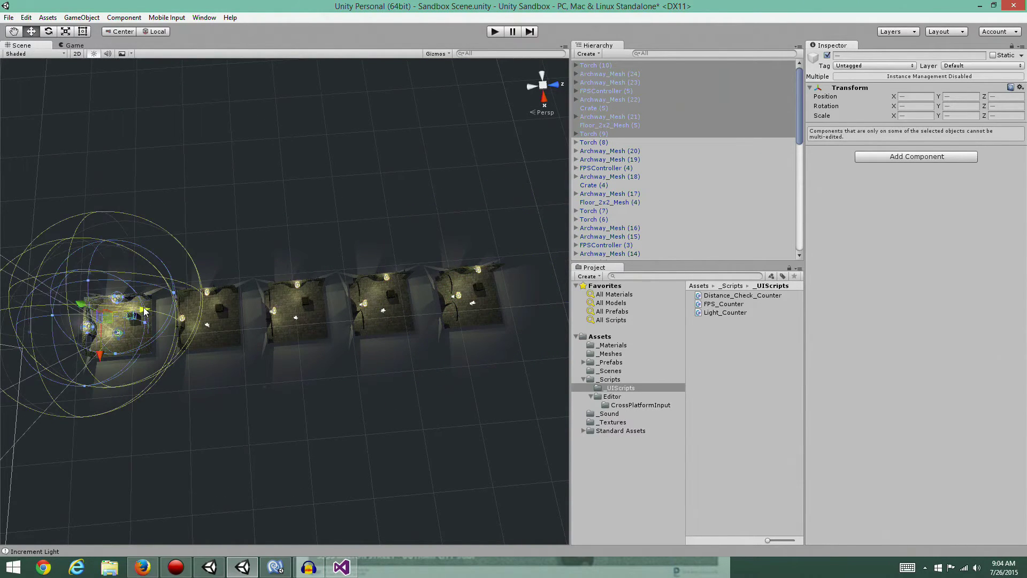
drag(143, 310, 609, 285)
Extend the evenly spaced row of six rooms to nine by duplicating the room objects and moving the copies to its end.
middle_drag(473, 361, 391, 314)
click(345, 326)
scroll(345, 322, down, 3)
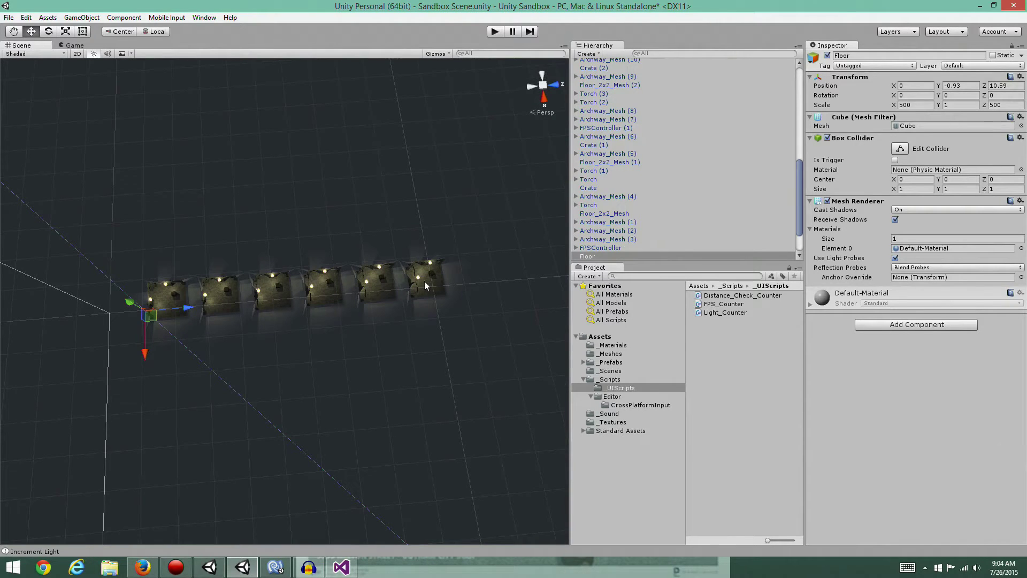
drag(101, 342, 591, 263)
key(ctrl+d)
key(ctrl+d)
drag(547, 299, 358, 327)
drag(204, 286, 655, 259)
middle_drag(500, 330, 464, 316)
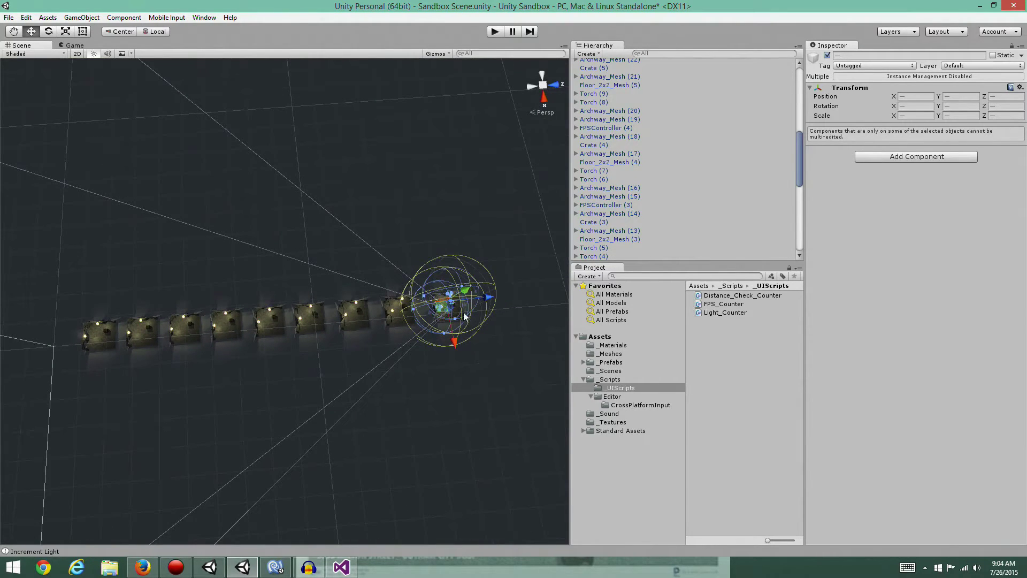
Duplicate the selected end room and move the copy along the Z axis to add a tenth room to the row.
key(ctrl+d)
drag(480, 294, 532, 297)
key(ctrl+d)
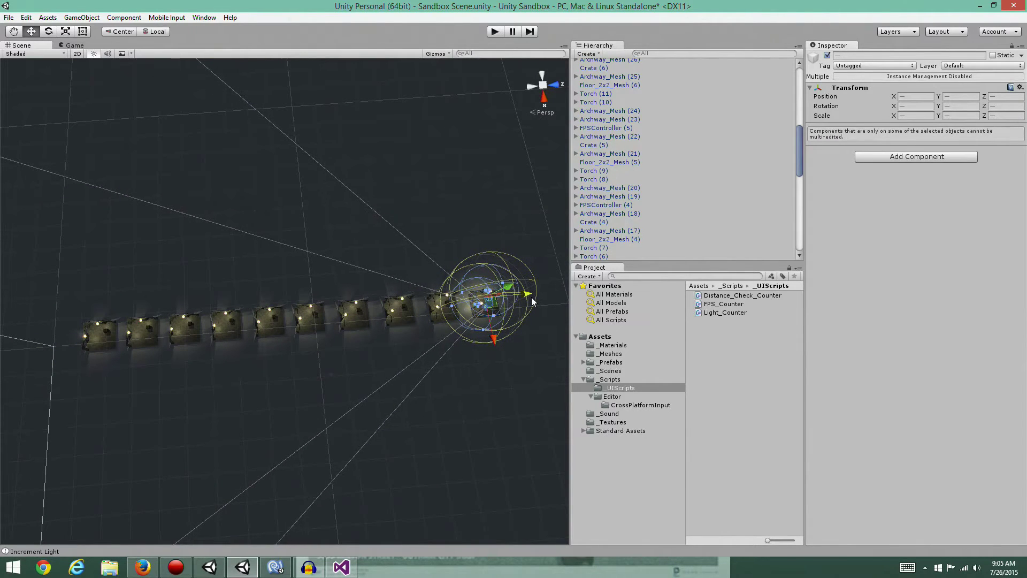
click(469, 407)
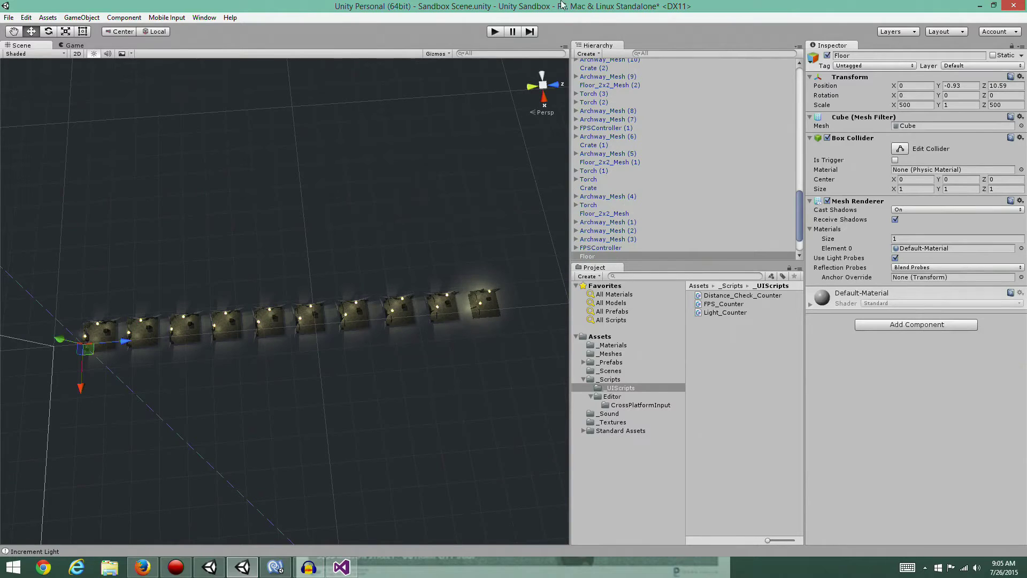
Play-test the ten-room scene, walking around the room to check the rendering statistics, and stop play mode.
click(494, 33)
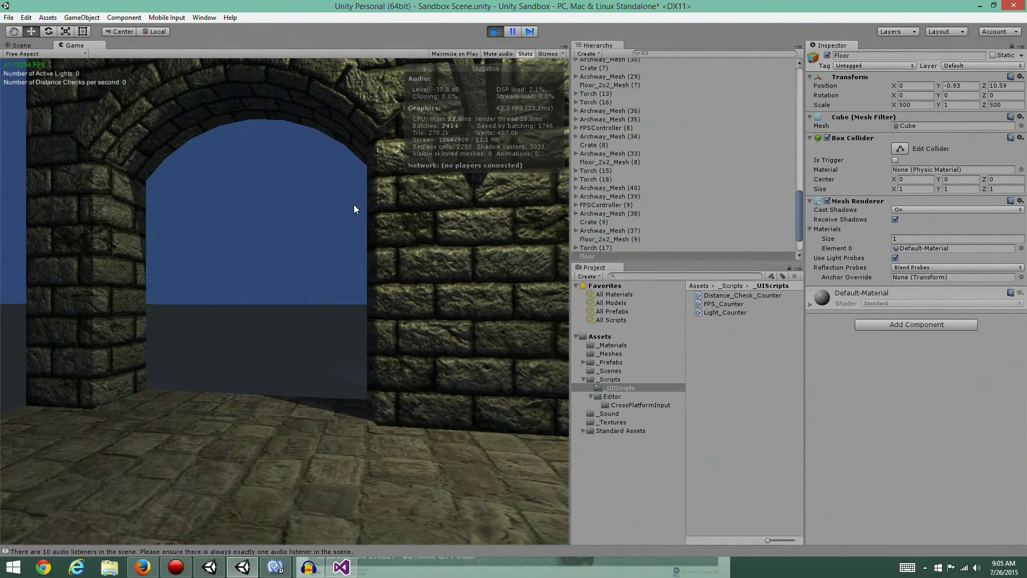
key(s)
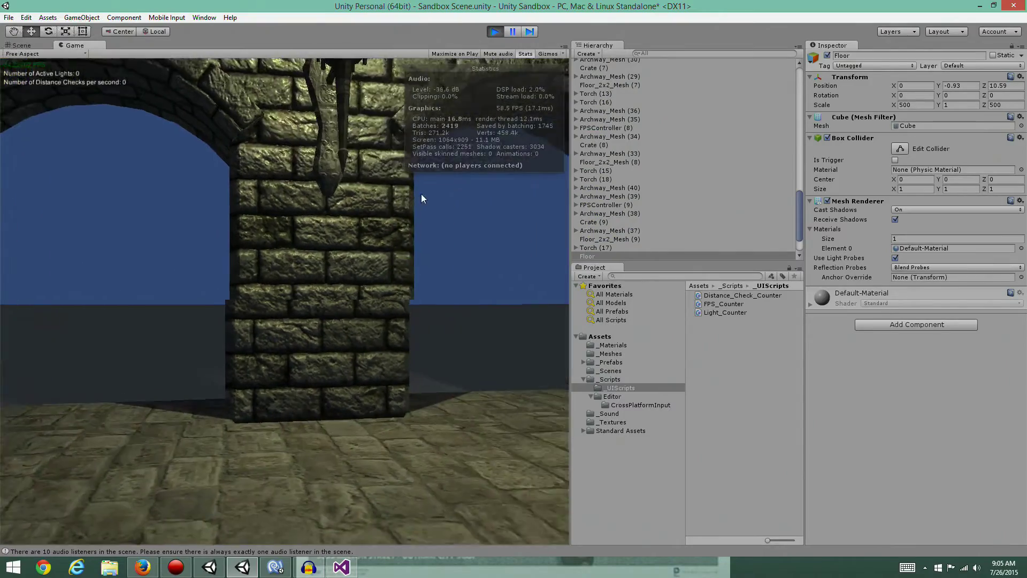
key(w)
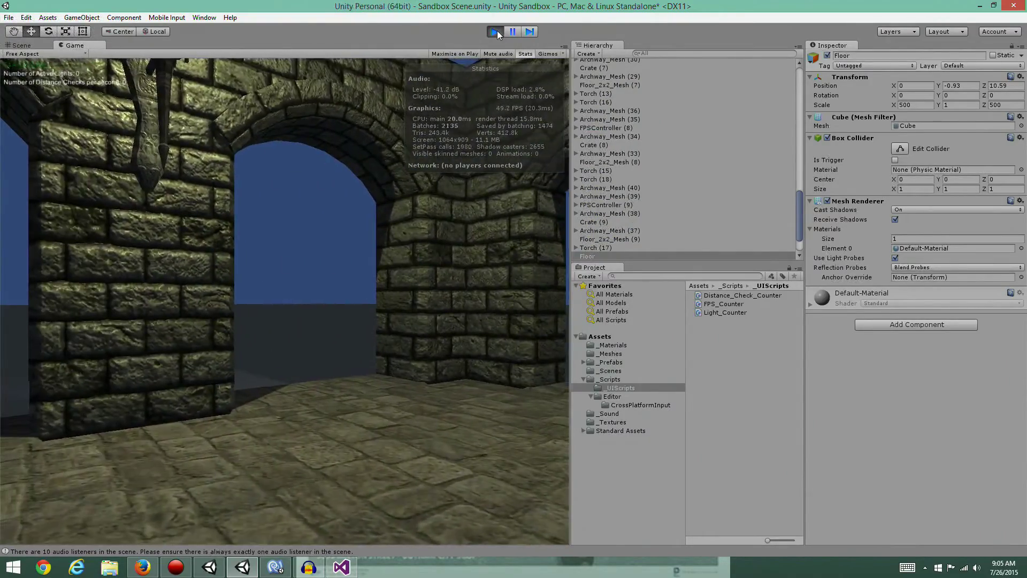
click(495, 31)
scroll(282, 348, up, 5)
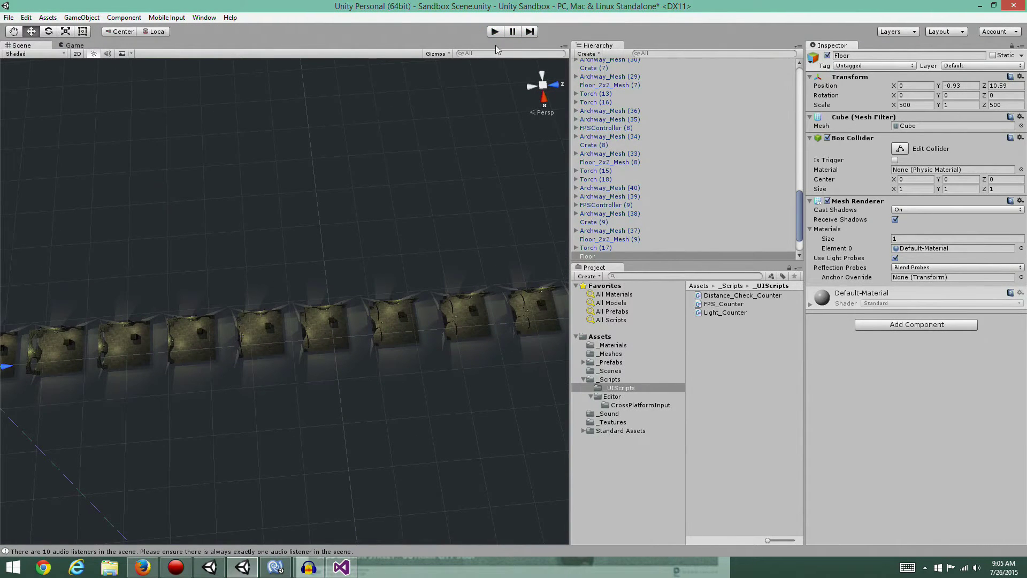
click(496, 32)
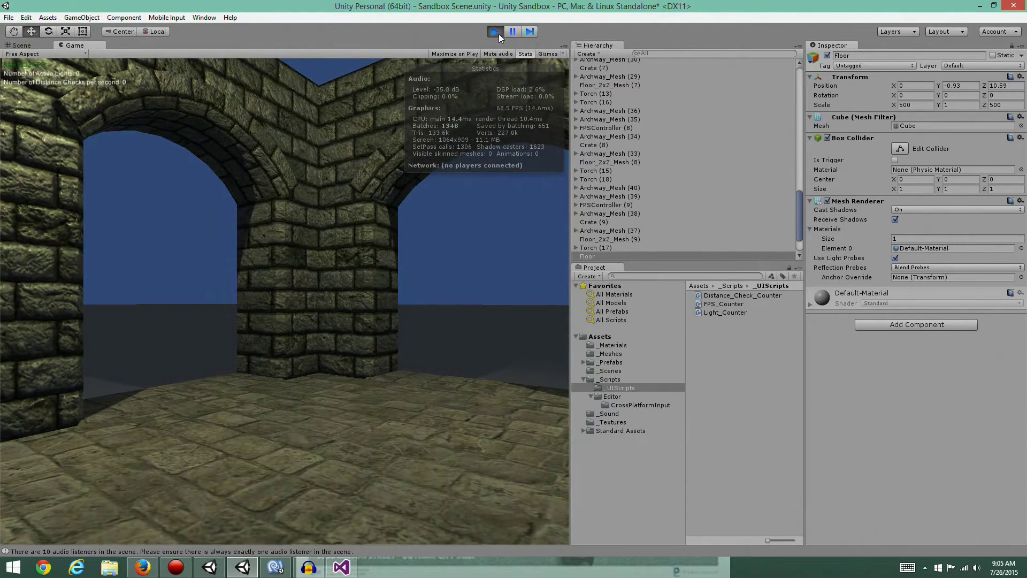
click(498, 33)
Focus on the first room and delete the extra FPSController (1) from the second room.
click(140, 369)
key(f)
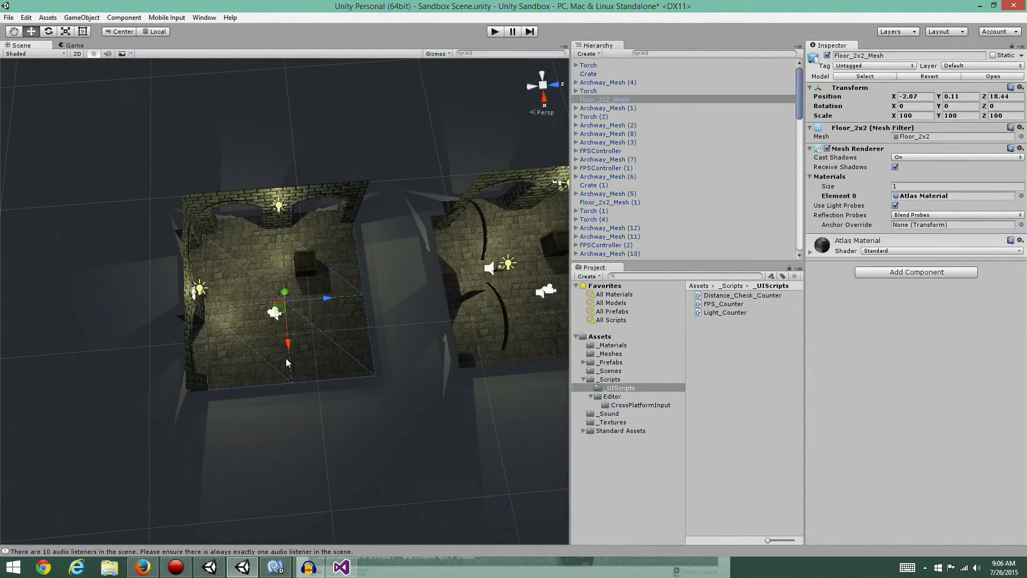
scroll(360, 369, down, 4)
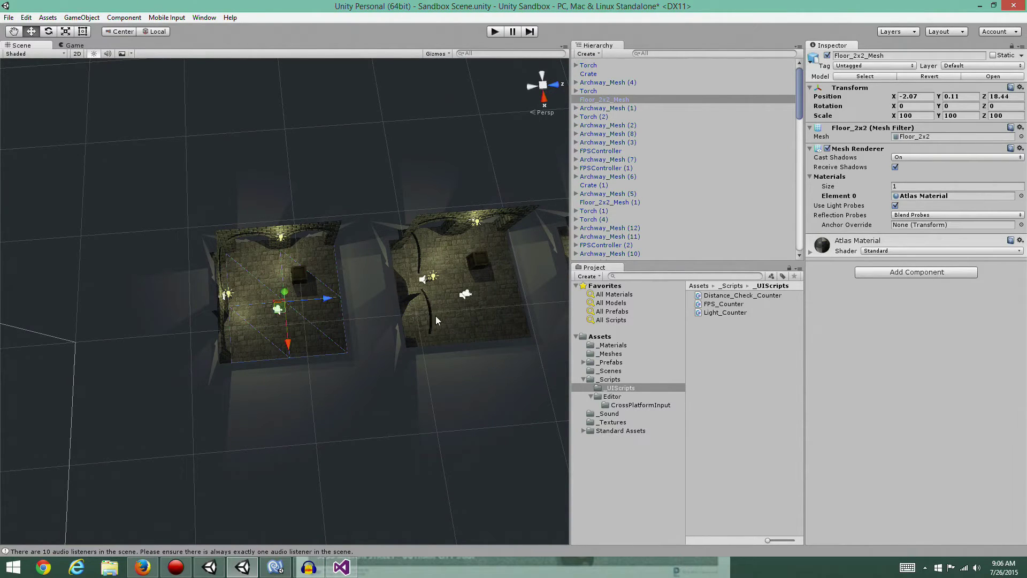
click(465, 295)
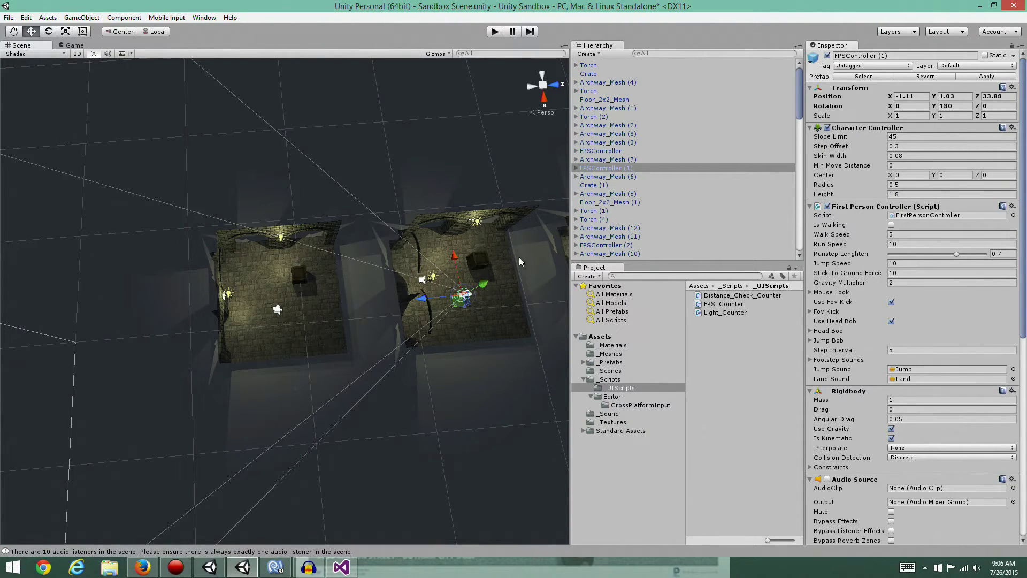
key(Delete)
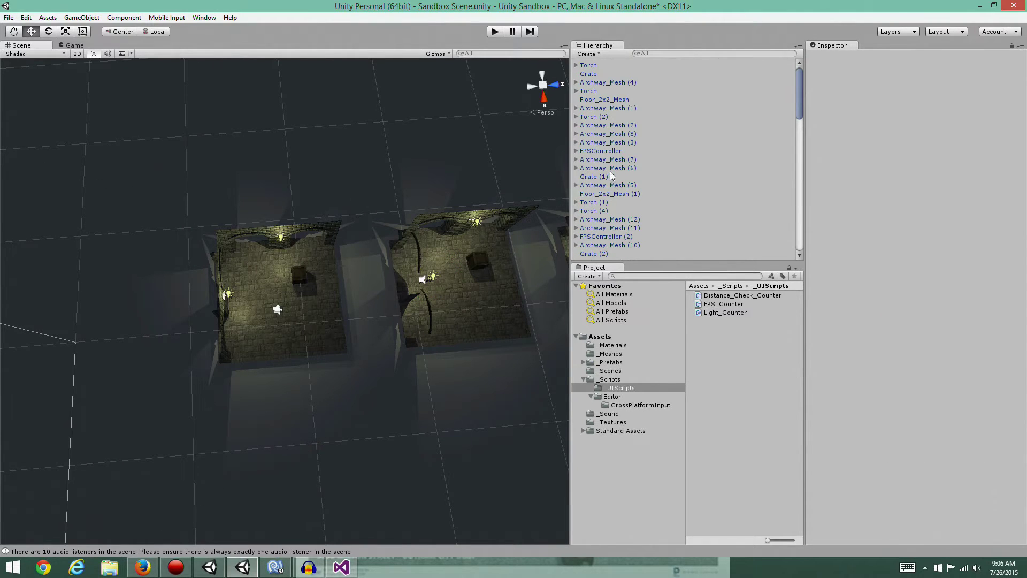
Delete FPSController (2) and FPSController (3) from the third and fourth rooms.
scroll(614, 211, down, 10)
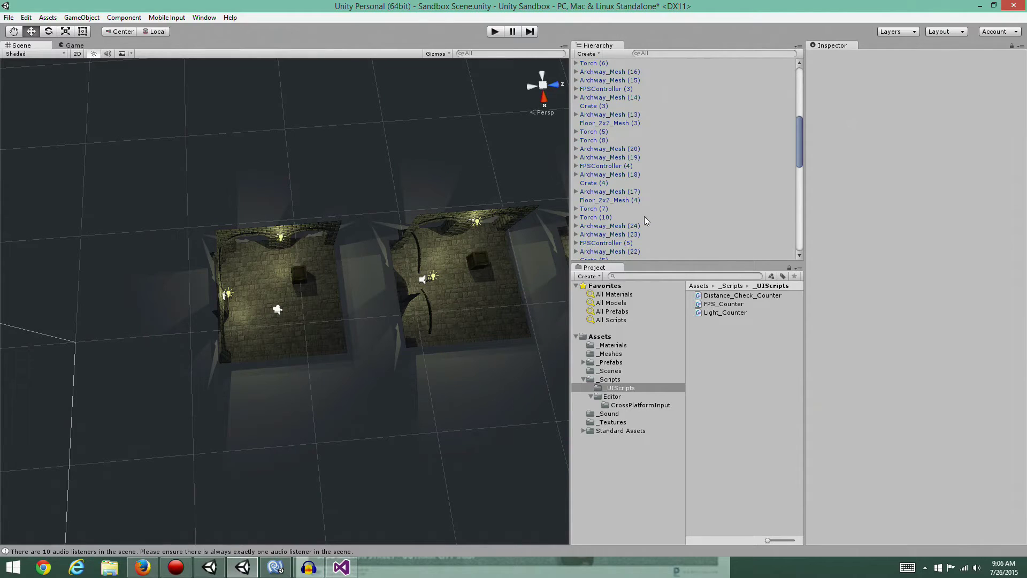
middle_drag(457, 283, 414, 324)
click(423, 338)
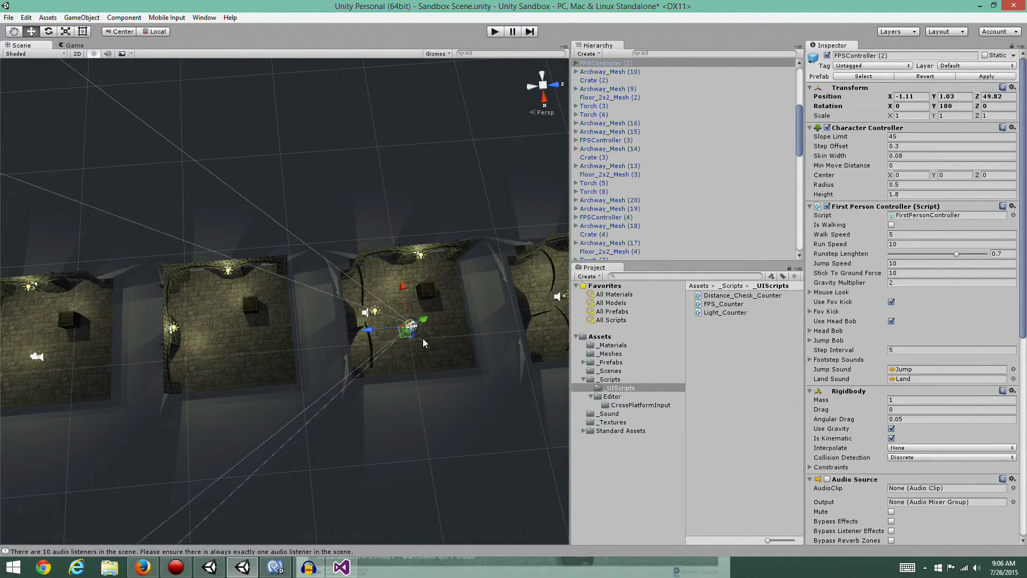
click(423, 338)
middle_drag(490, 340, 379, 355)
click(431, 343)
key(Delete)
Delete the extra FPSControllers numbered 4, 5 and 6 from the fifth, sixth and seventh rooms.
alt+drag(428, 362, 200, 402)
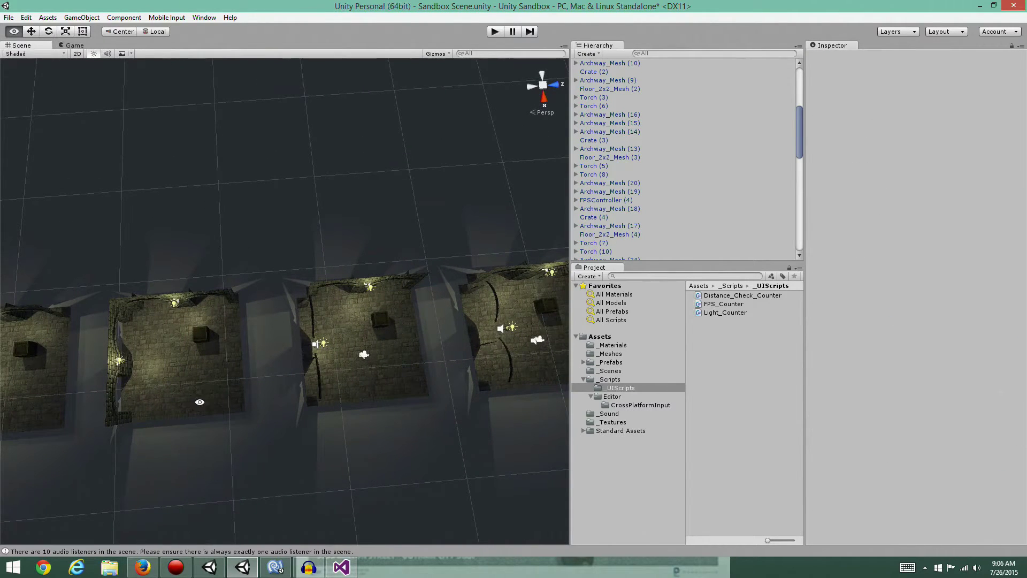
click(364, 355)
key(Delete)
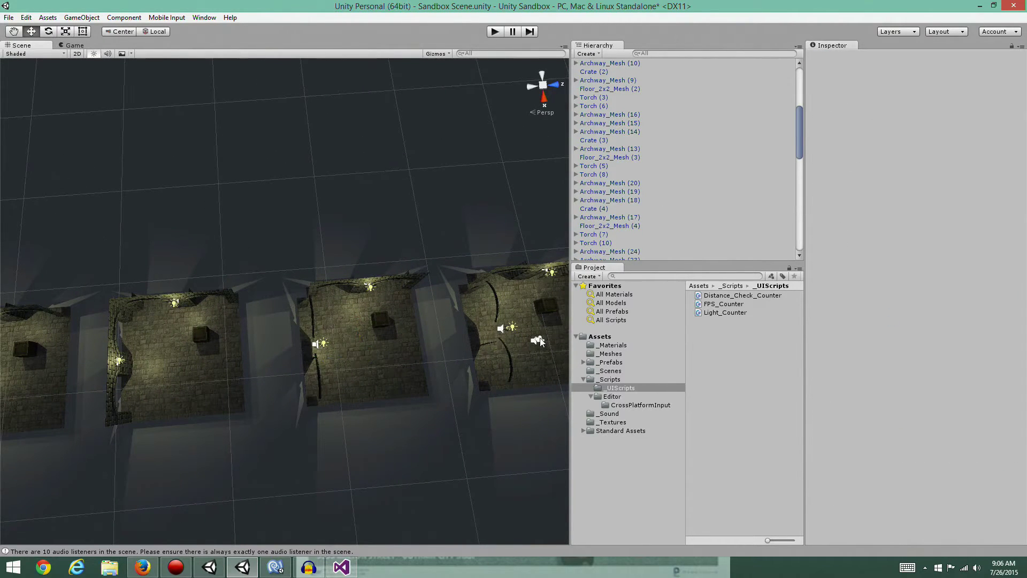
click(537, 339)
key(Delete)
alt+drag(499, 384, 484, 365)
click(448, 361)
key(Delete)
Delete the remaining duplicate FPSControllers, numbered 7, 8 and 9, from the last three rooms.
click(480, 324)
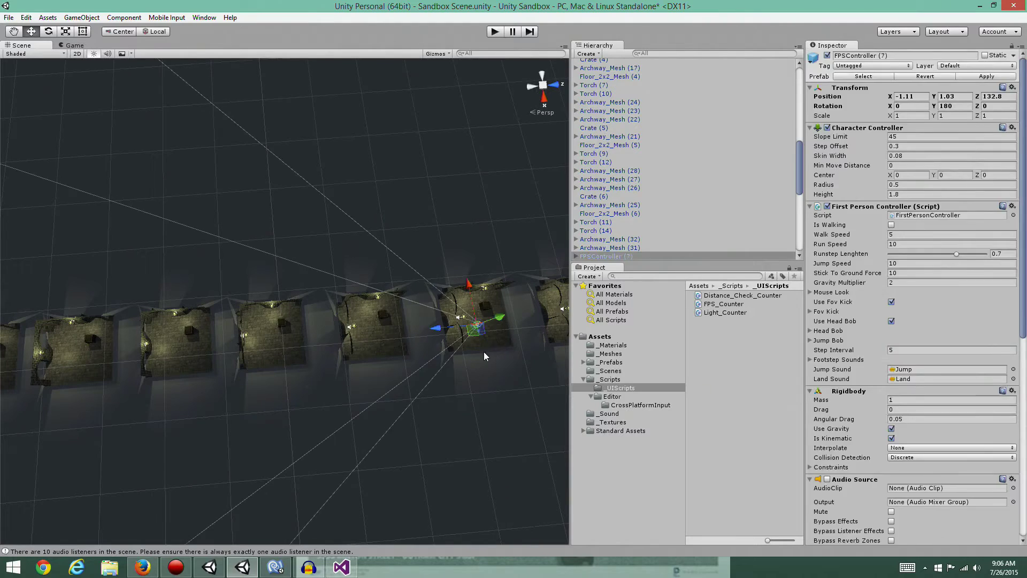
key(Delete)
alt+drag(487, 367, 248, 385)
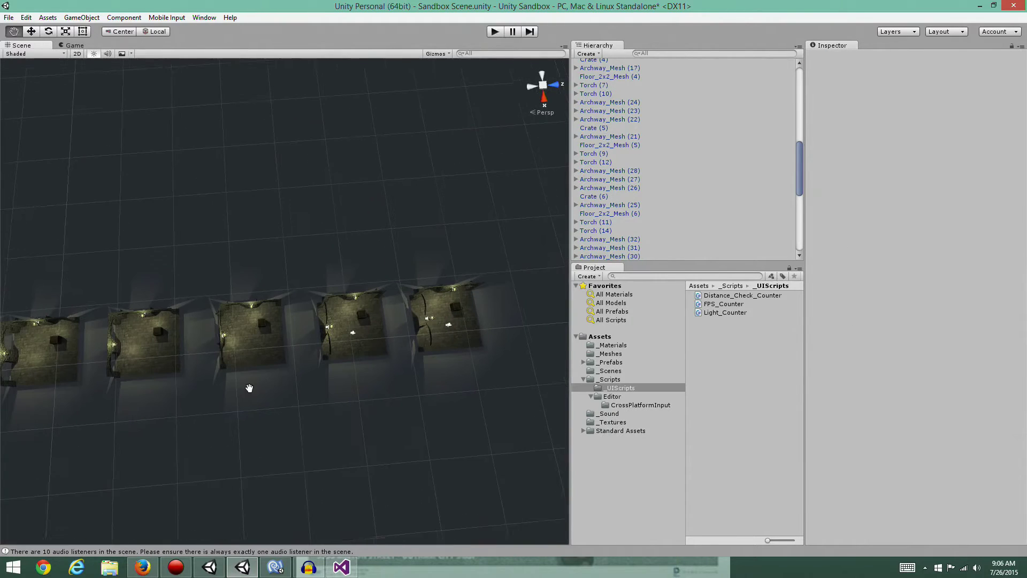
click(447, 328)
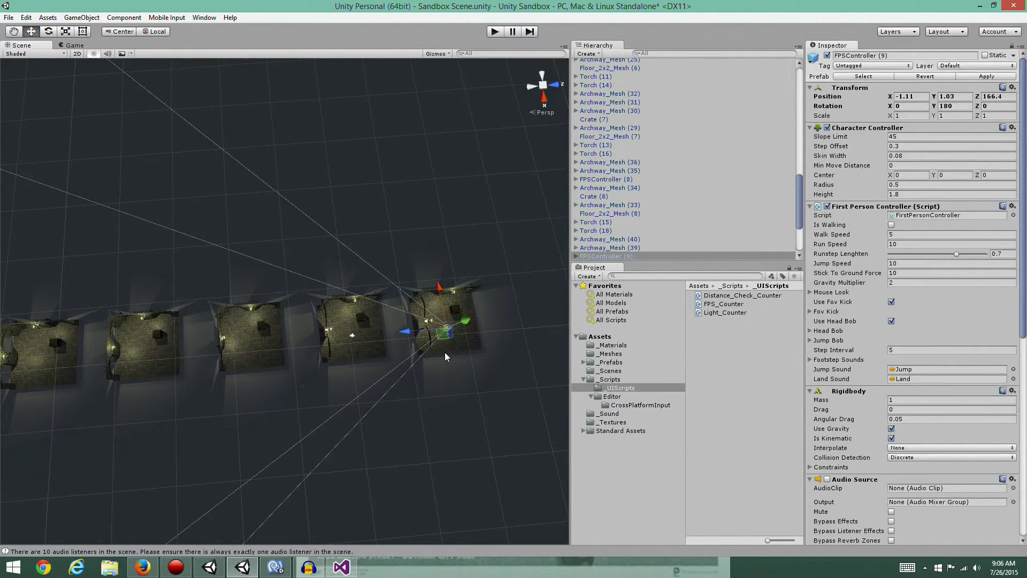
key(Delete)
click(355, 337)
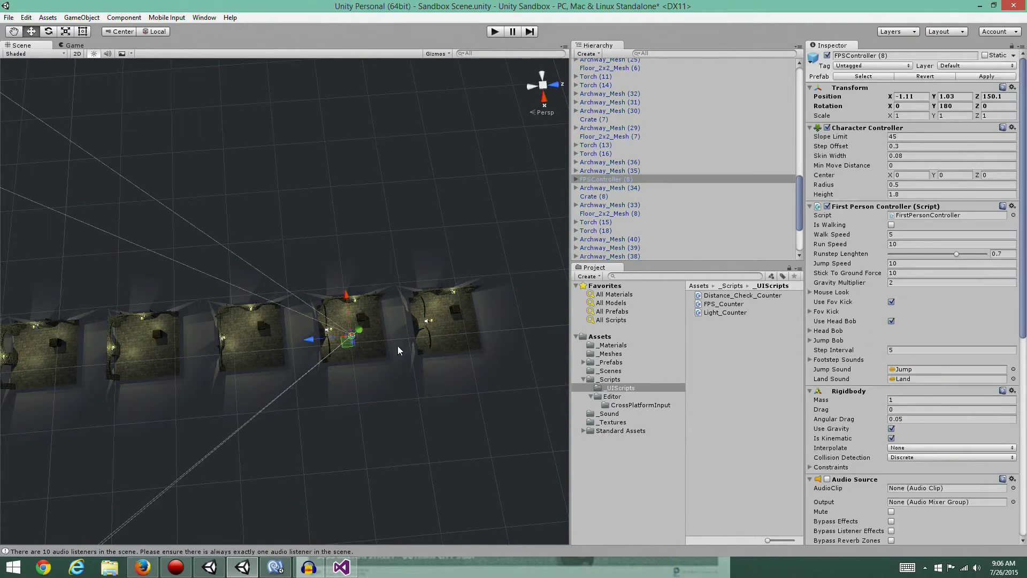
key(Delete)
Play-test the row of rooms with the single remaining FPSController, check the statistics, and stop play mode.
scroll(802, 201, down, 5)
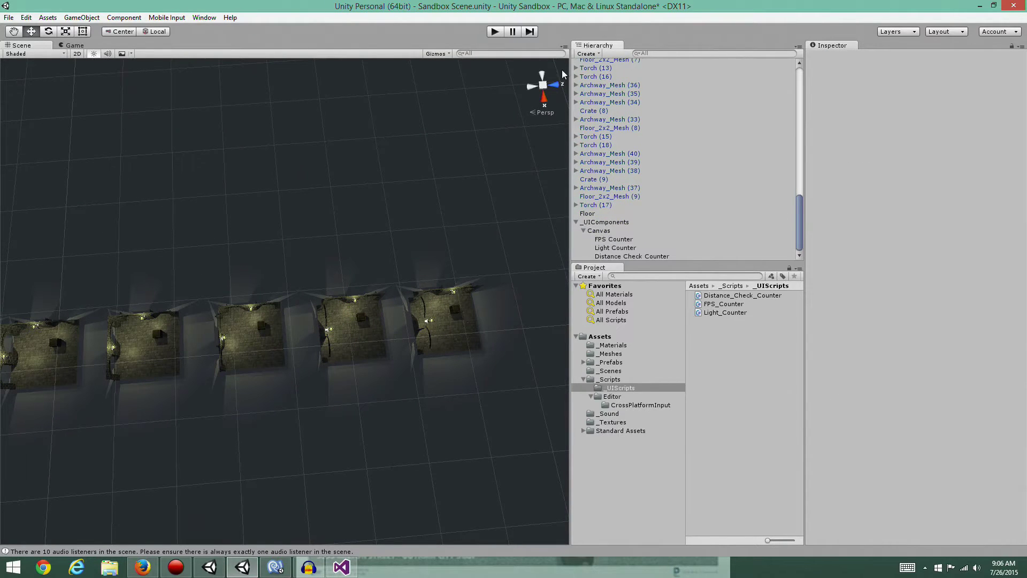
click(495, 32)
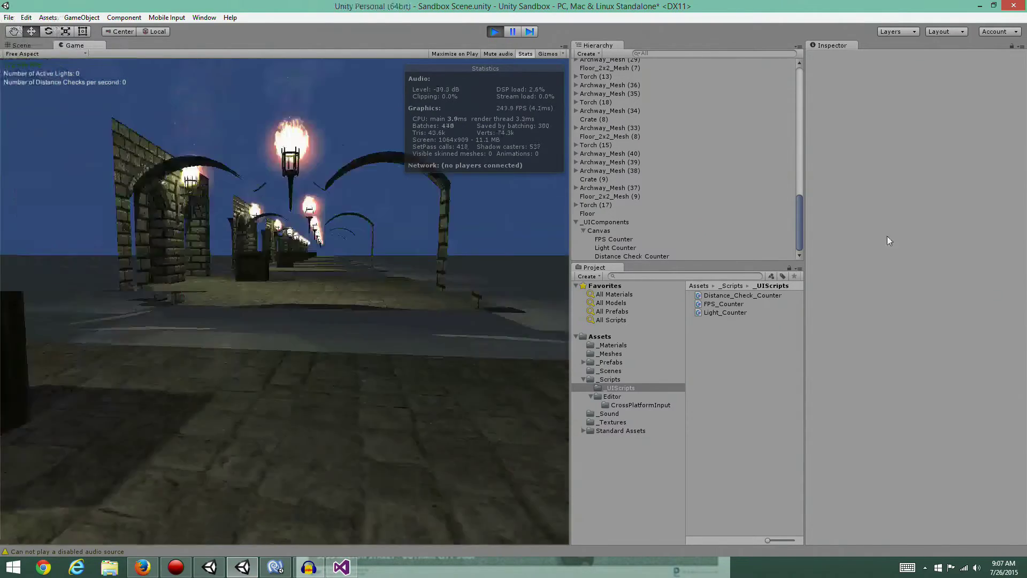
click(498, 30)
Select all objects of the ten rooms, leaving the FPSController out of the selection.
scroll(470, 234, down, 5)
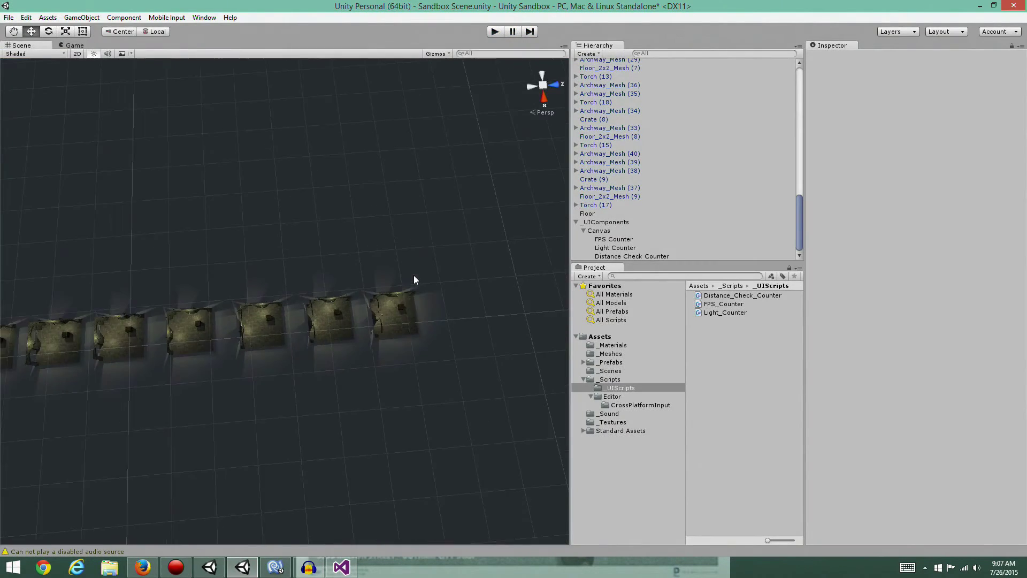
right_drag(350, 413, 245, 287)
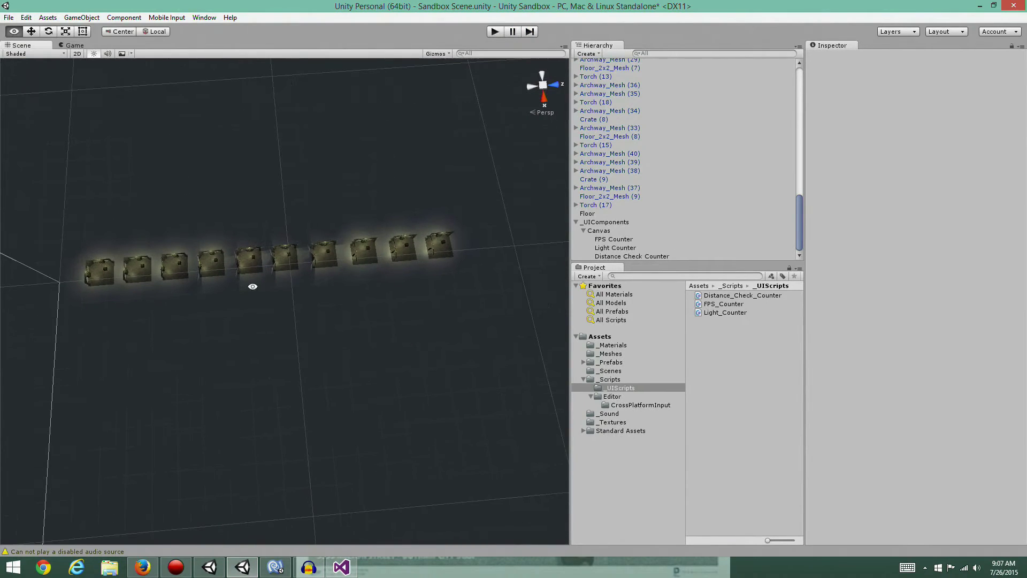
right_drag(417, 328, 401, 336)
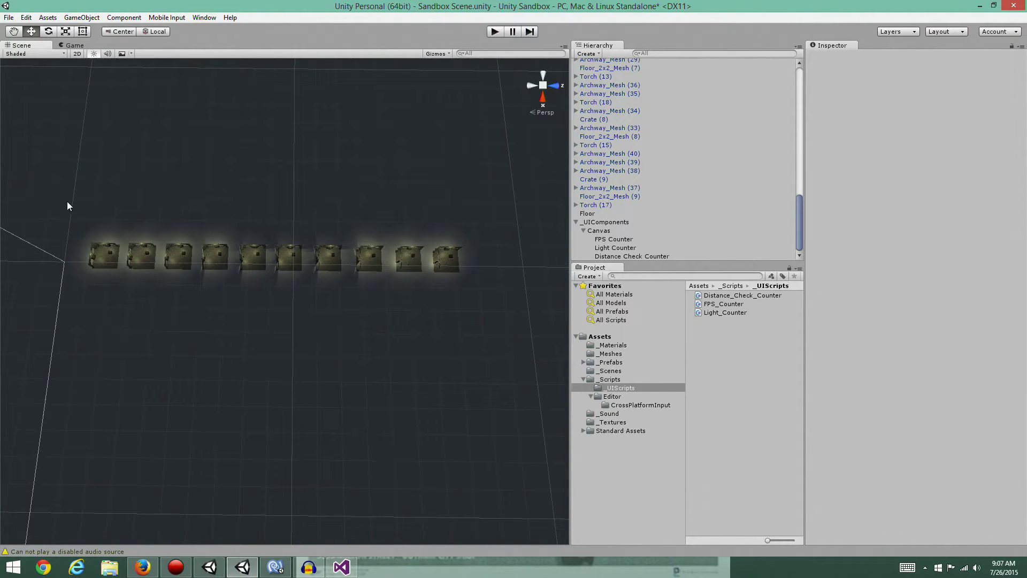
drag(66, 196, 479, 294)
mouse_move(800, 115)
mouse_down()
mouse_move(799, 249)
mouse_move(782, 105)
mouse_up()
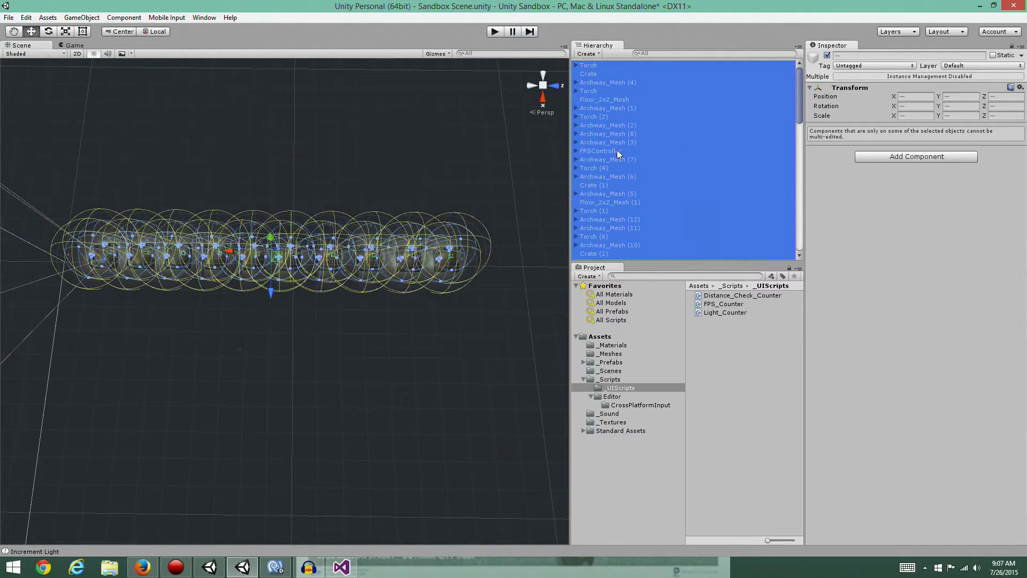
scroll(610, 153, down, 10)
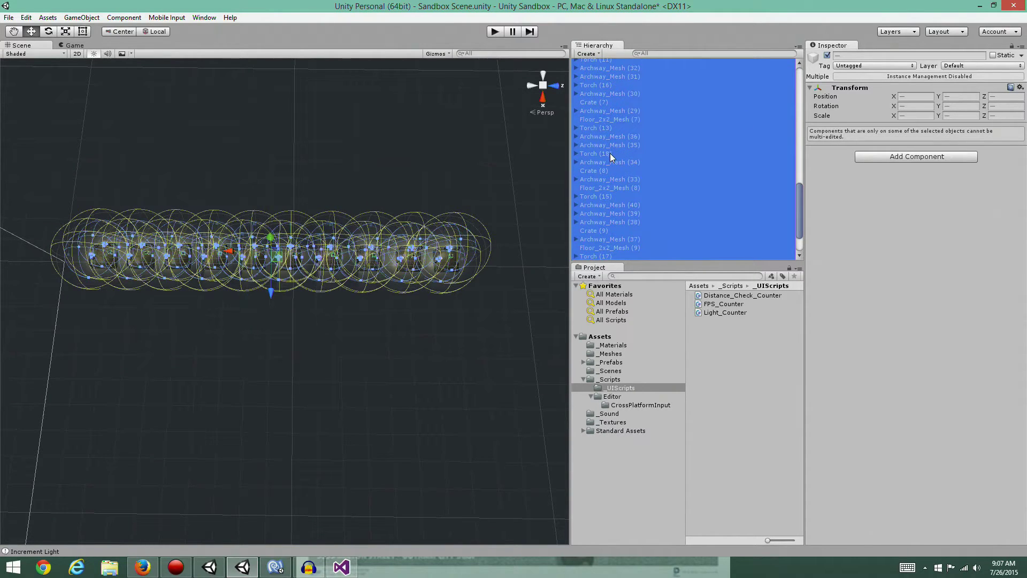
drag(797, 198, 791, 84)
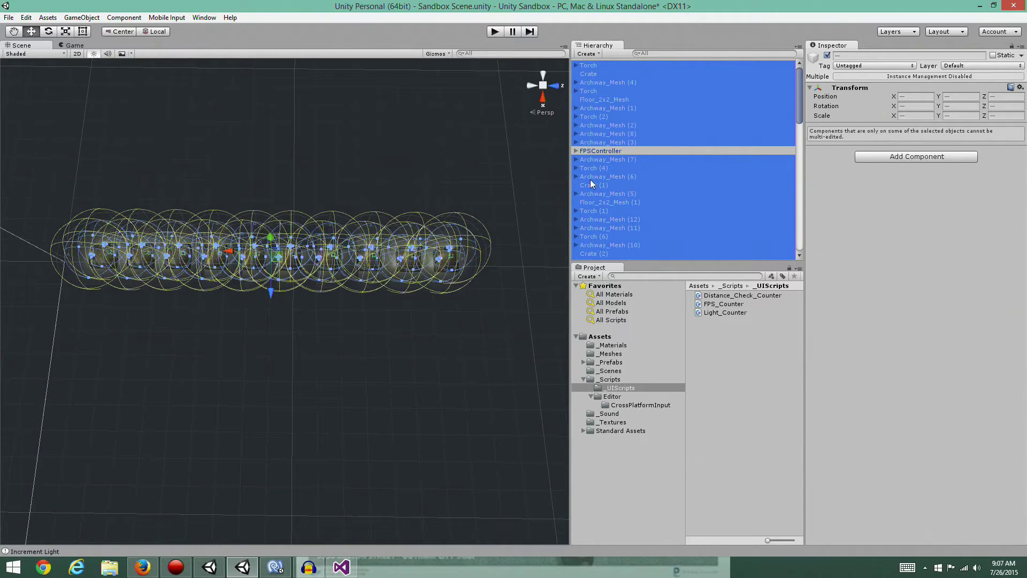
Duplicate the row of rooms four times and space the copies along the X axis to form a five-row grid.
key(ctrl+d)
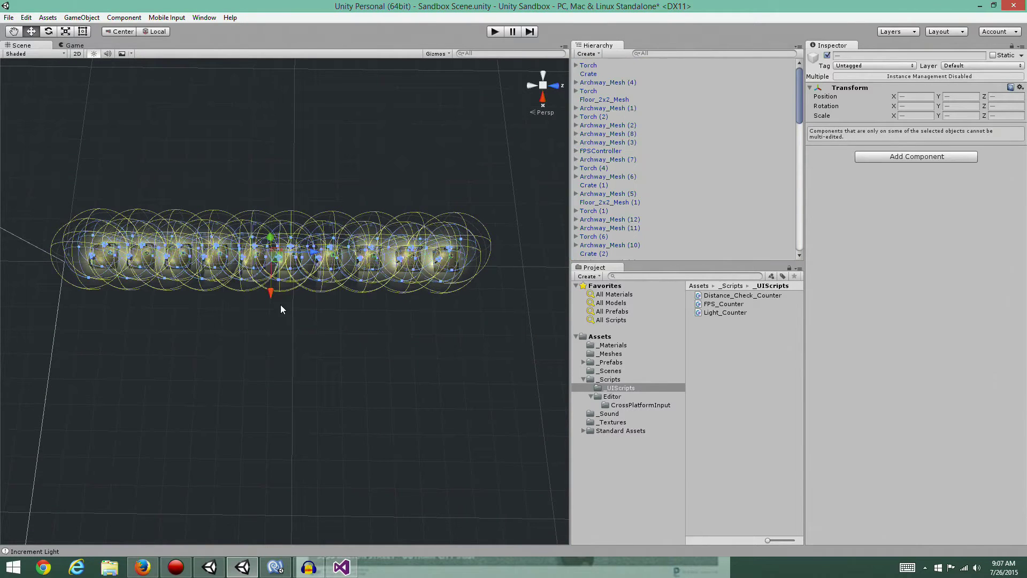
drag(271, 291, 273, 343)
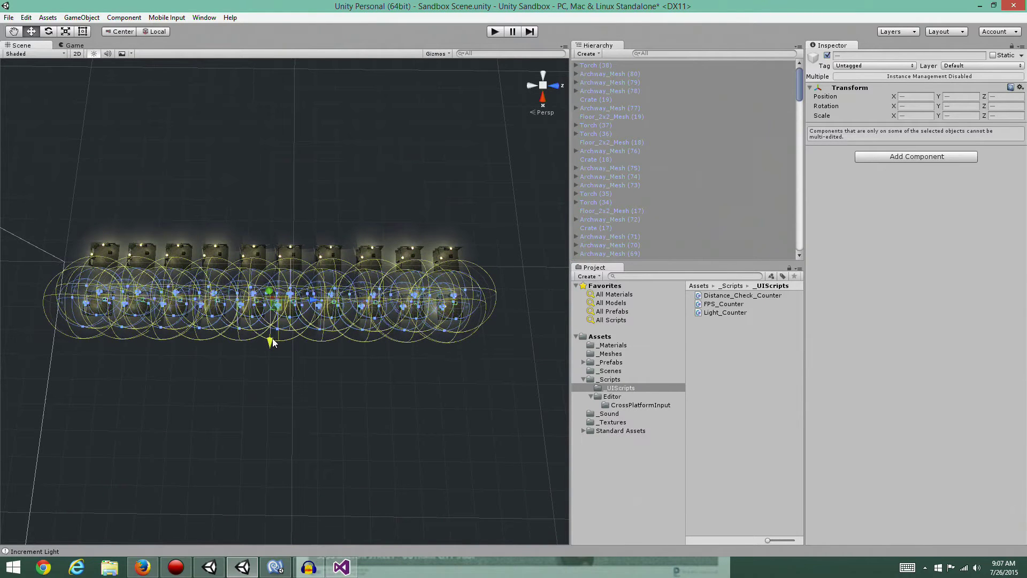
key(ctrl+d)
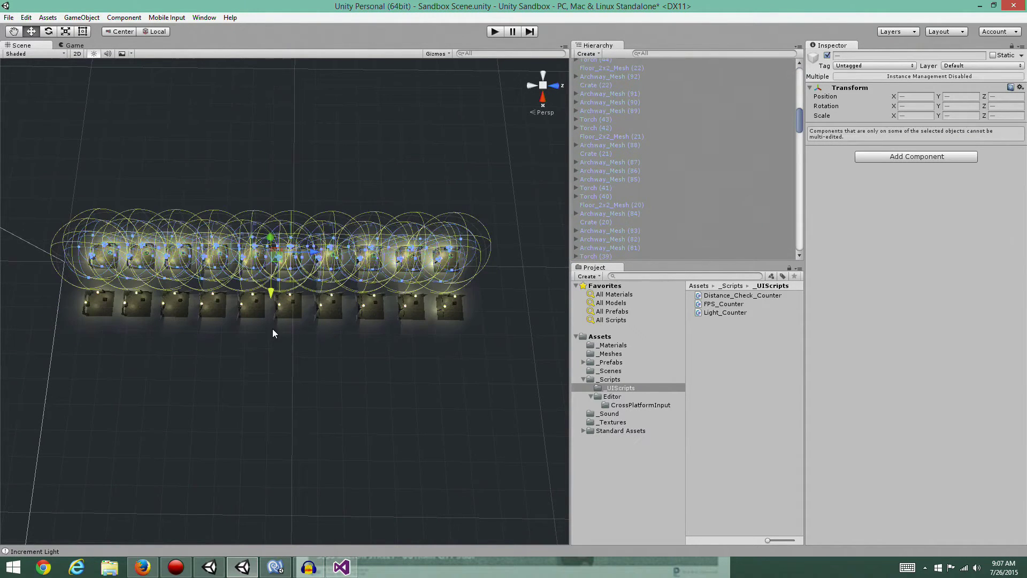
drag(272, 328, 285, 471)
key(ctrl+d)
key(ctrl+d)
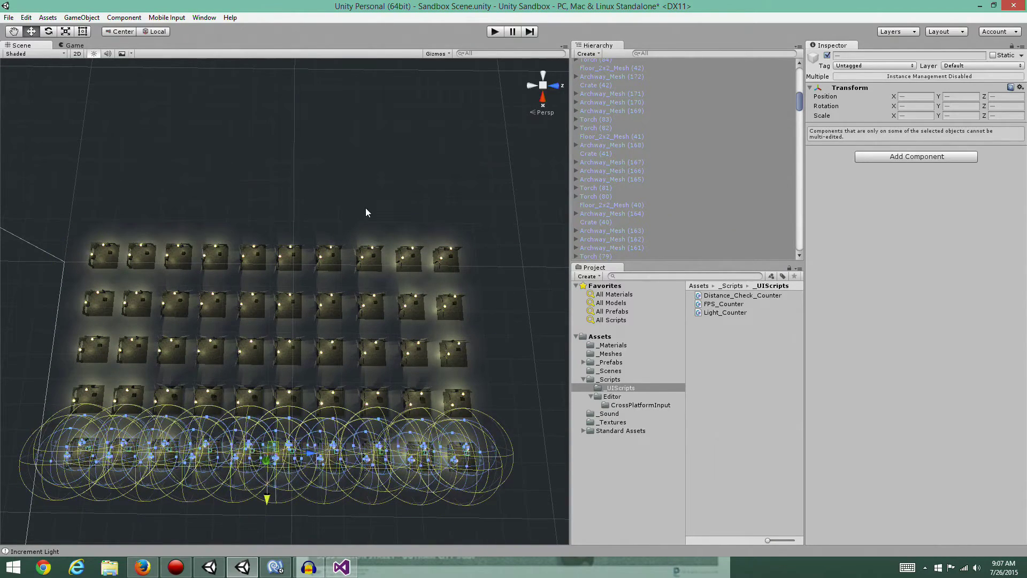
click(295, 222)
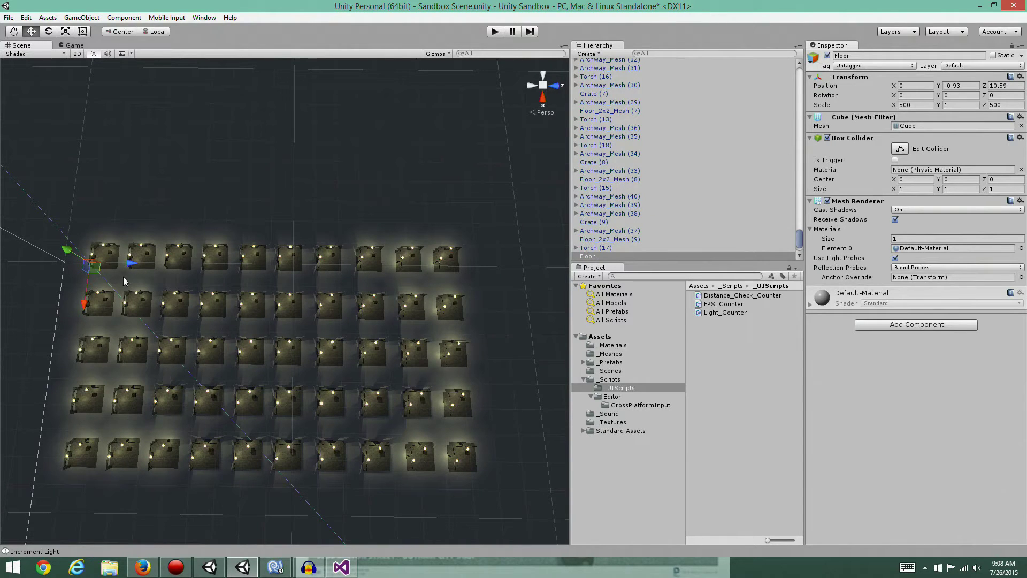
Play-test the fifty-room grid, moving around to check the frame rate and rendering statistics.
click(497, 32)
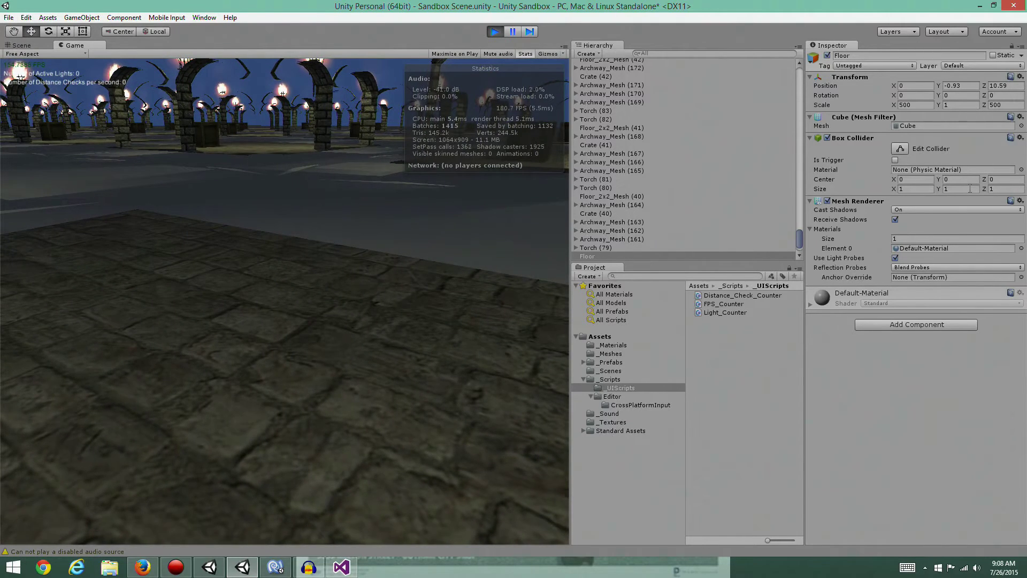
click(970, 188)
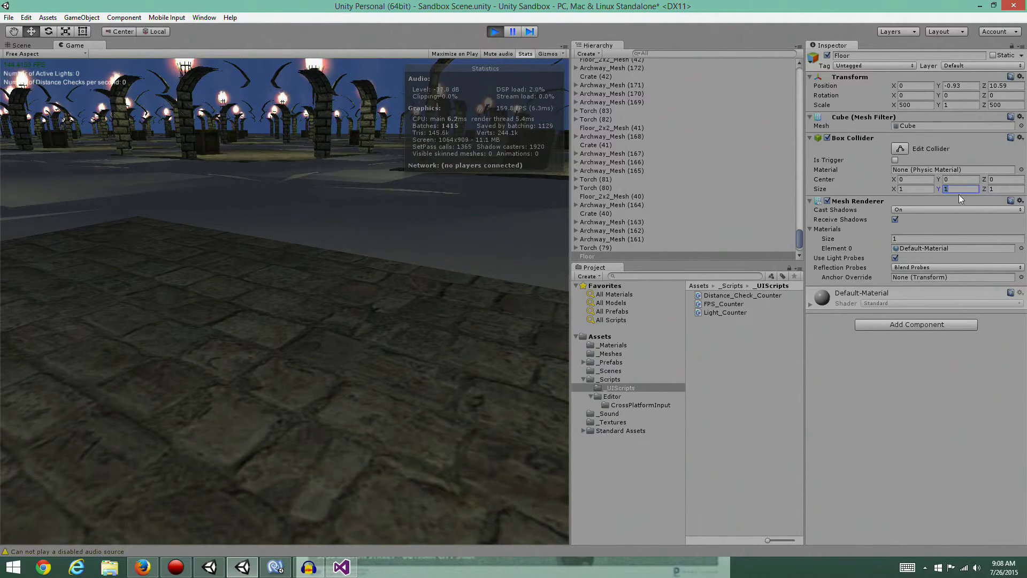
click(261, 175)
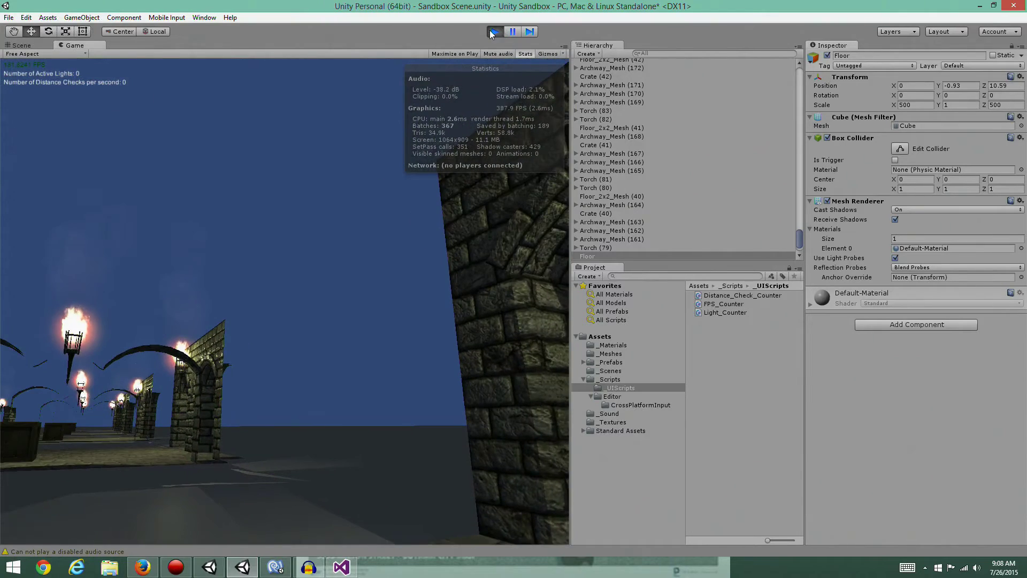
Stop play mode and select all objects of the fifty rooms, leaving the FPSController out of the selection.
click(494, 31)
scroll(325, 220, down, 2)
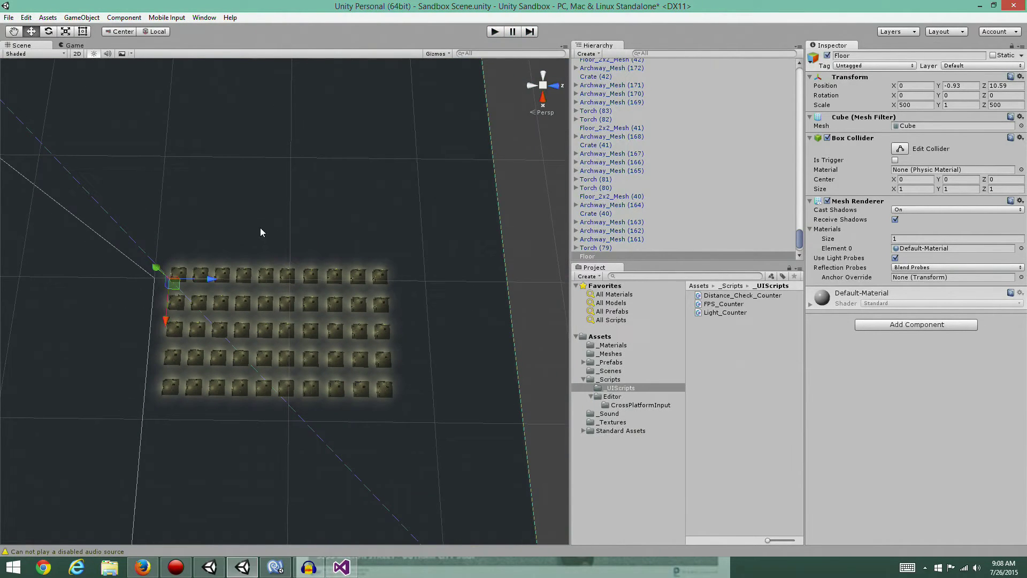
drag(154, 239, 413, 418)
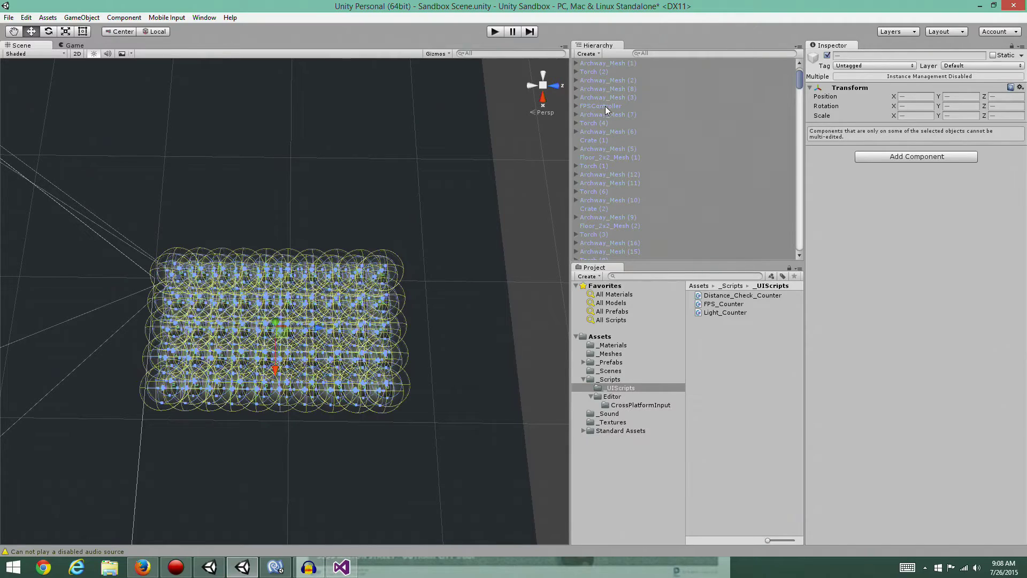
scroll(604, 106, down, 15)
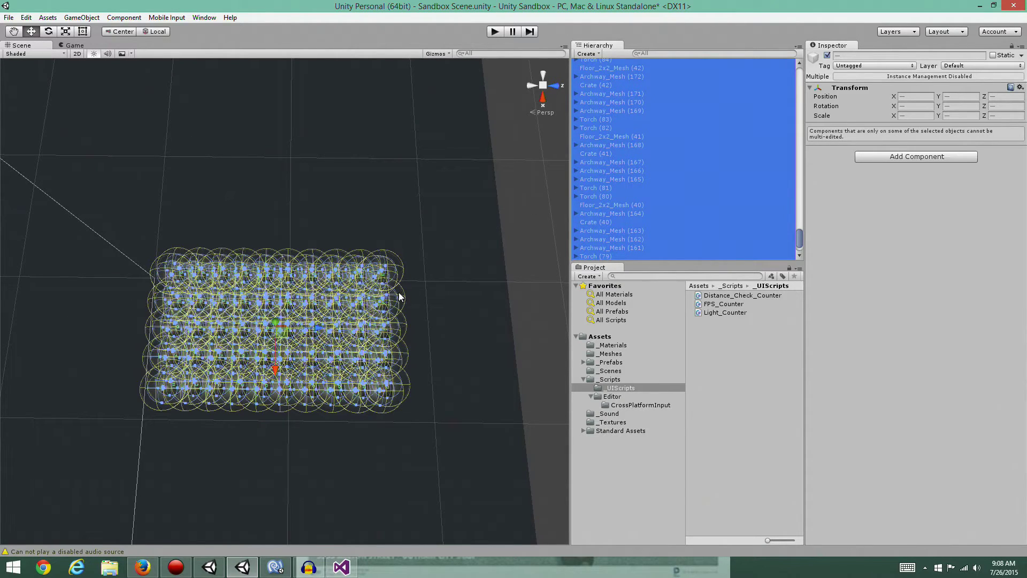
Duplicate the fifty-room block and move the copy along the X axis to sit beyond the original block's first row.
key(ctrl+d)
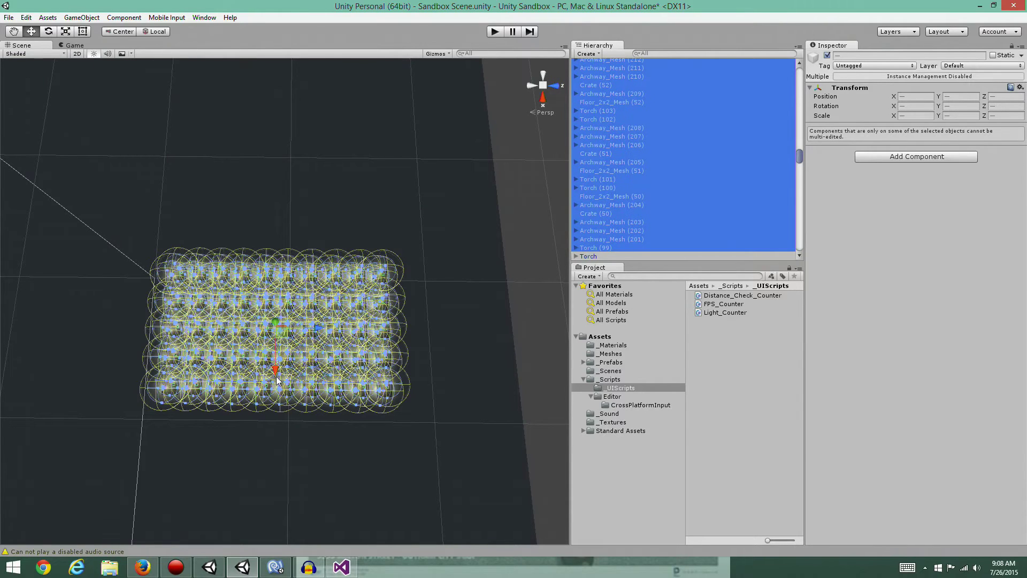
click(279, 225)
click(283, 219)
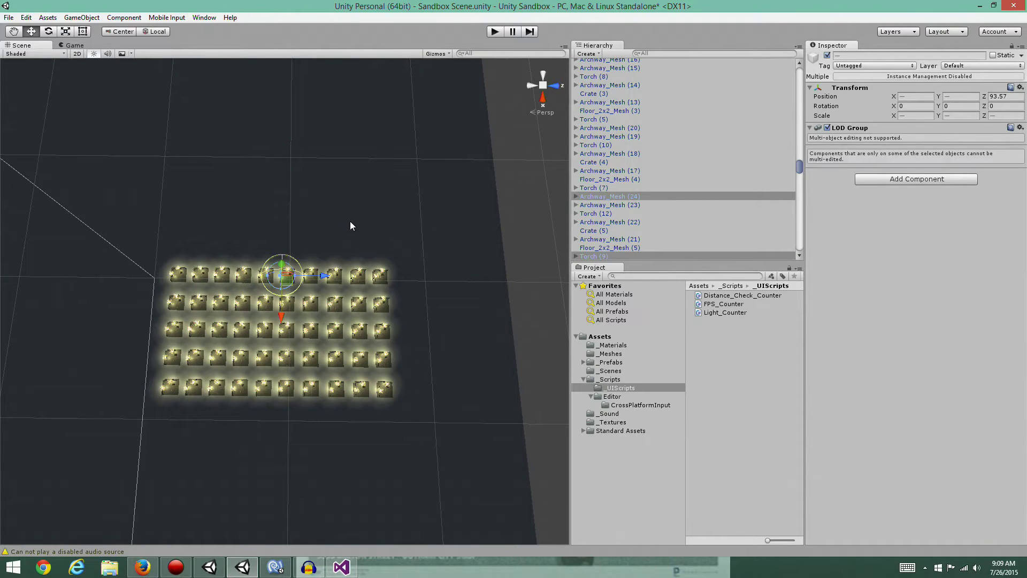
key(ctrl+a)
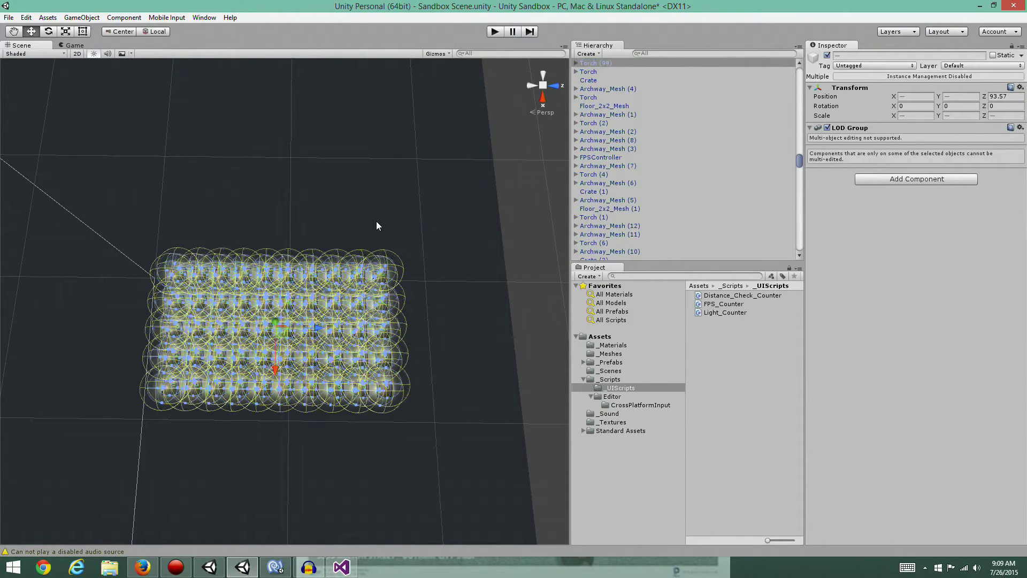
drag(277, 371, 277, 221)
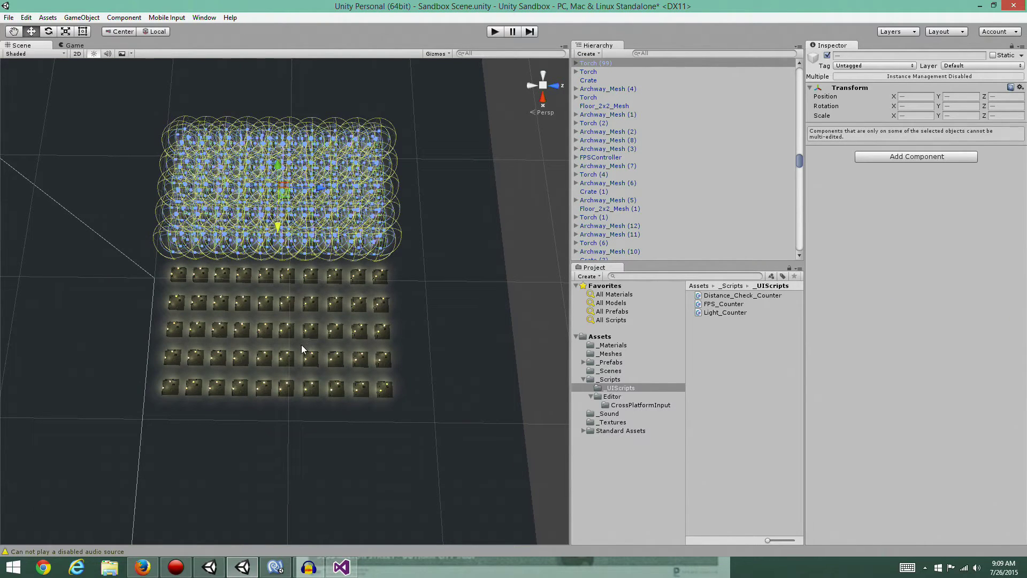
Create another copy of the fifty-room block and place it along the X axis on the opposite side of the original, then deselect it.
key(ctrl+z)
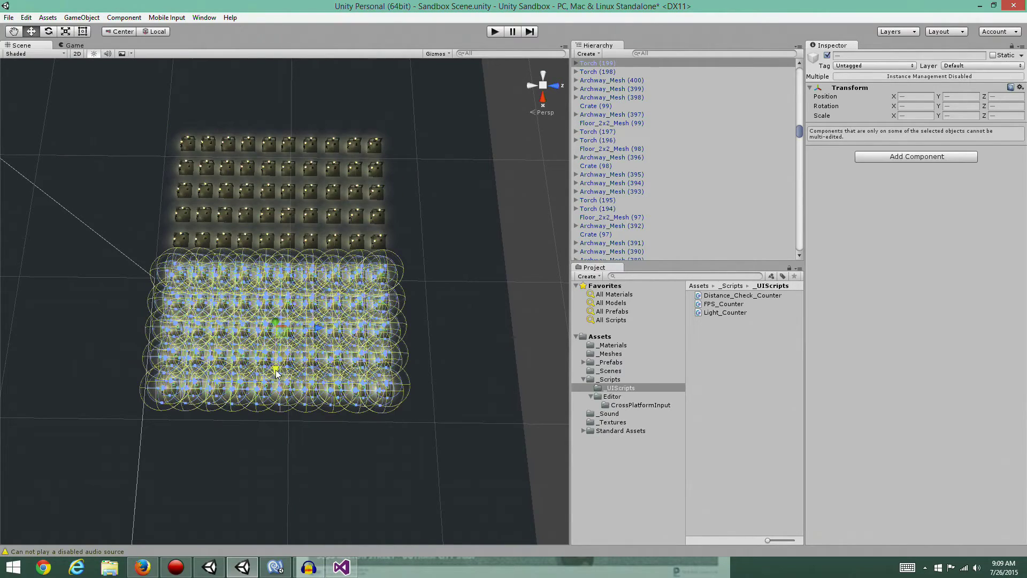
drag(275, 370, 278, 525)
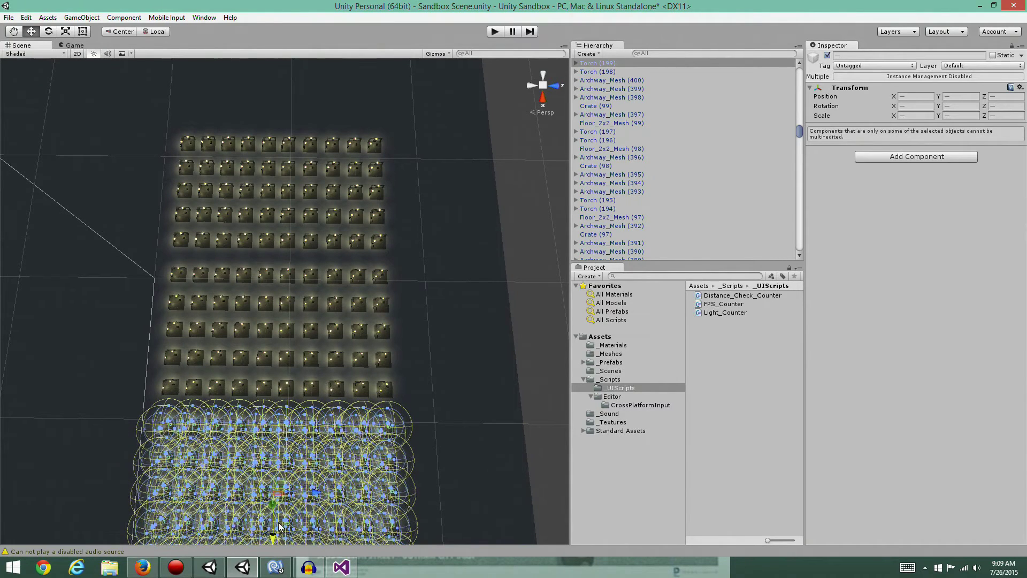
click(442, 365)
scroll(438, 372, down, 4)
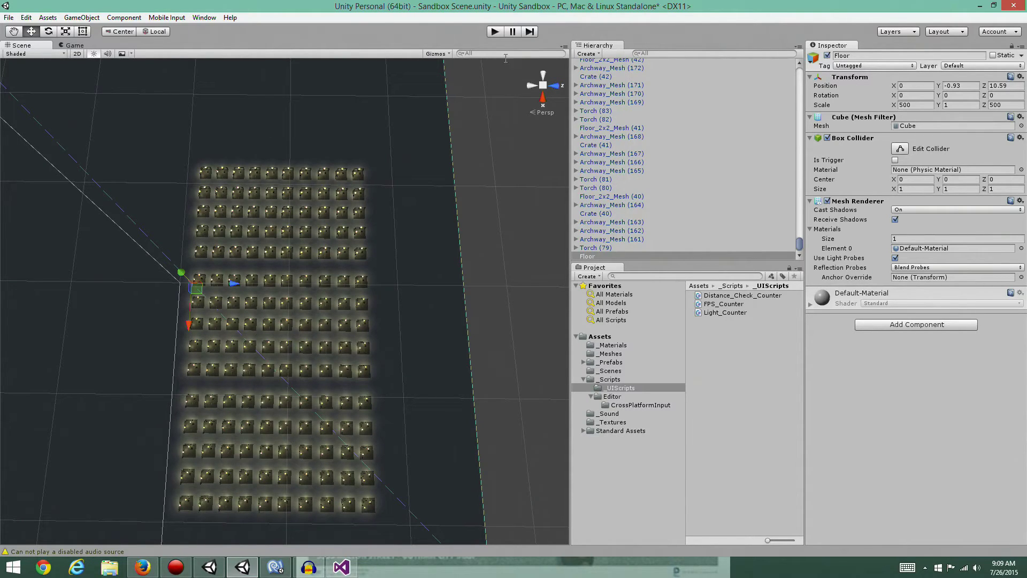
Play-test the enlarged grid of three room blocks, walk around to check frame rate and rendering statistics, and stop play mode.
click(494, 31)
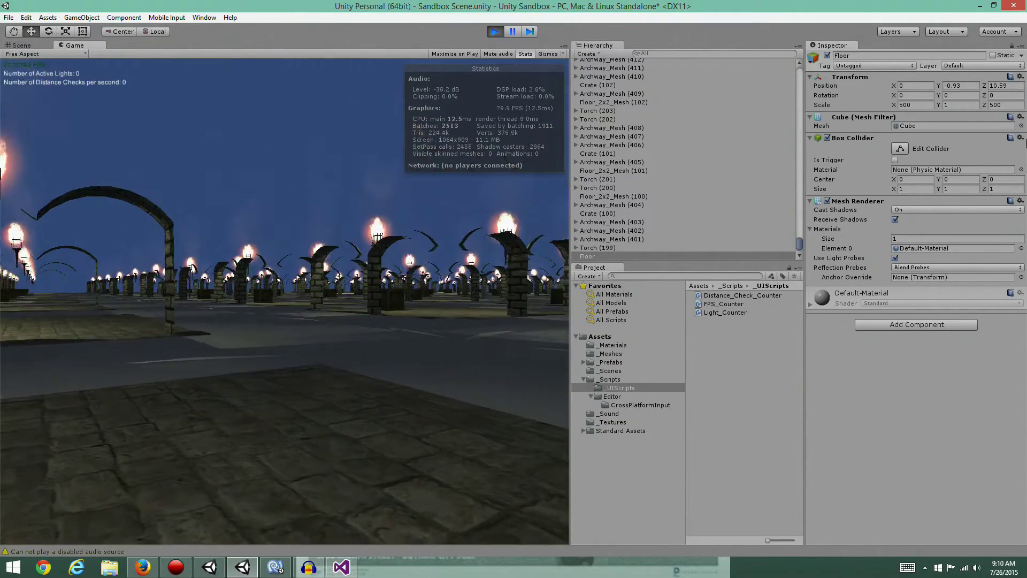
key(w)
key(w)
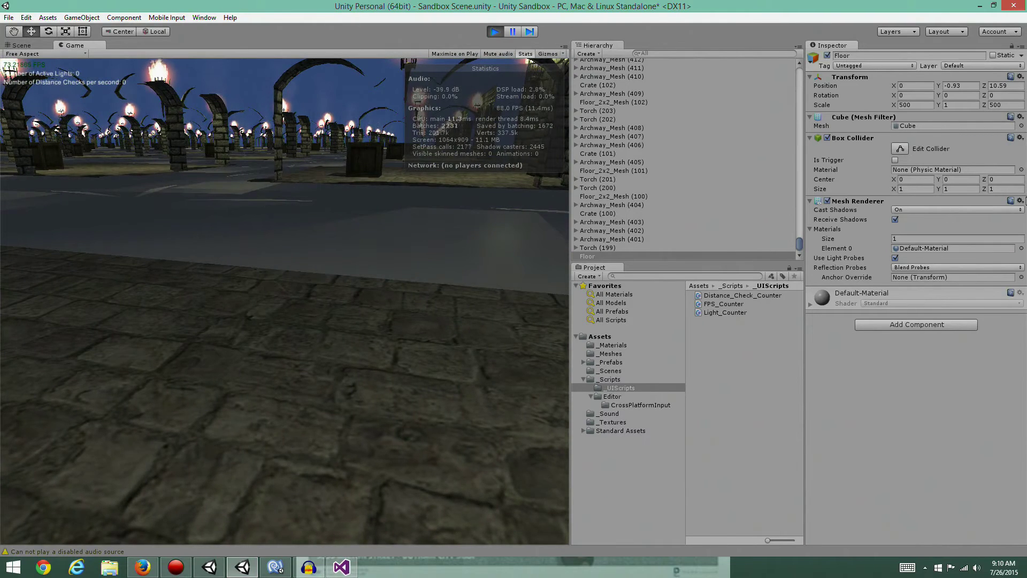
key(w)
key(w)
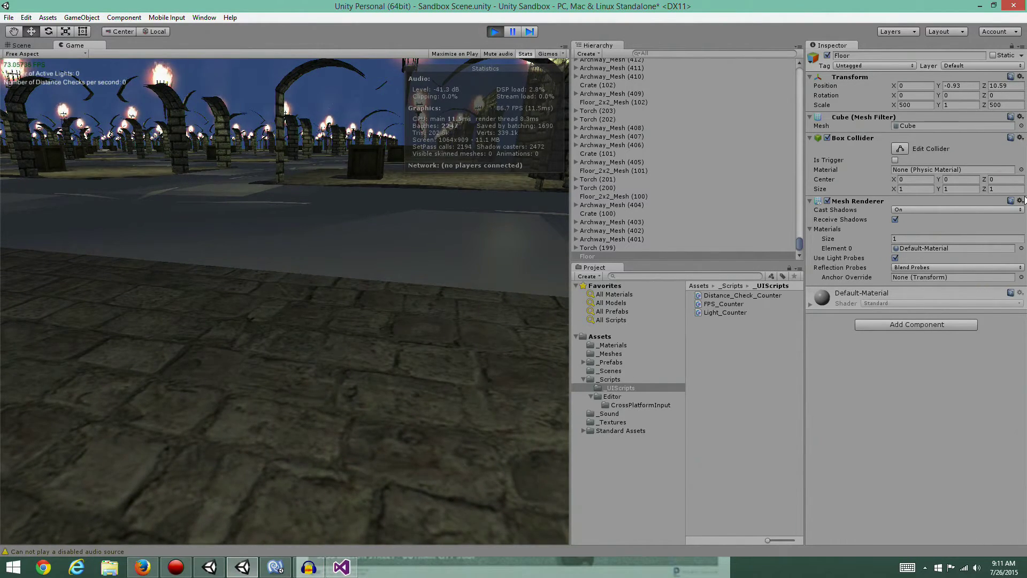
key(w)
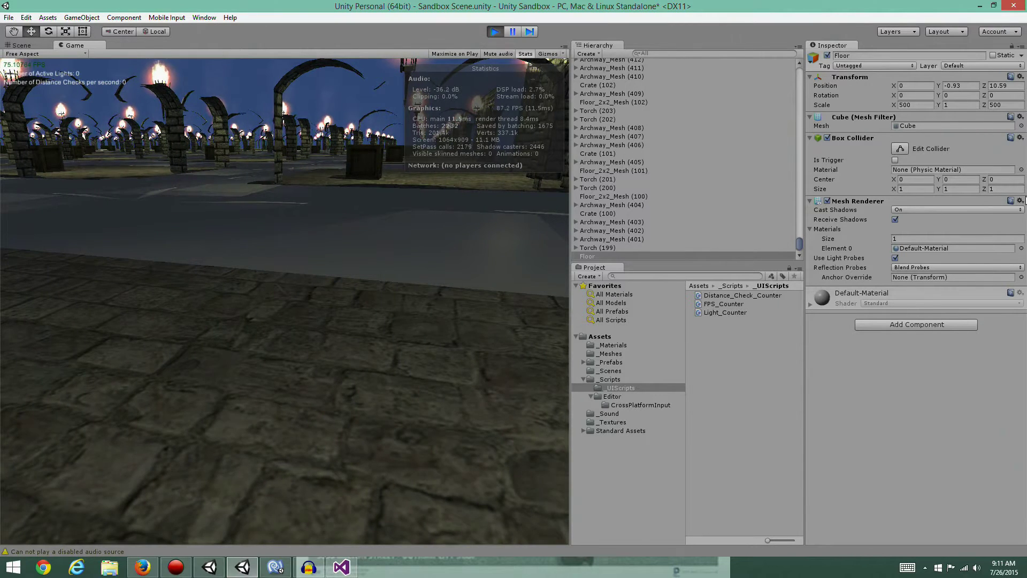
key(w)
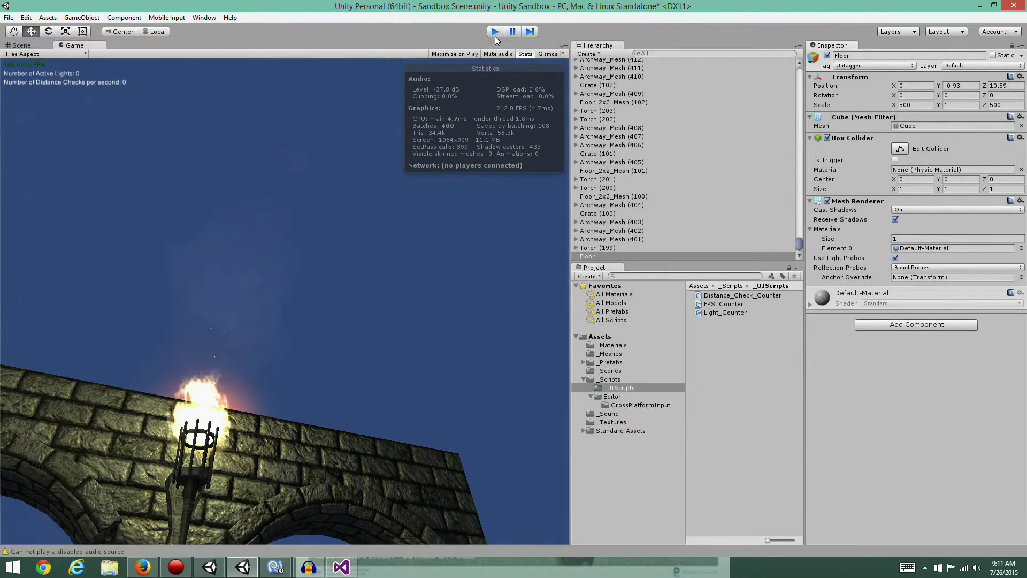
click(495, 33)
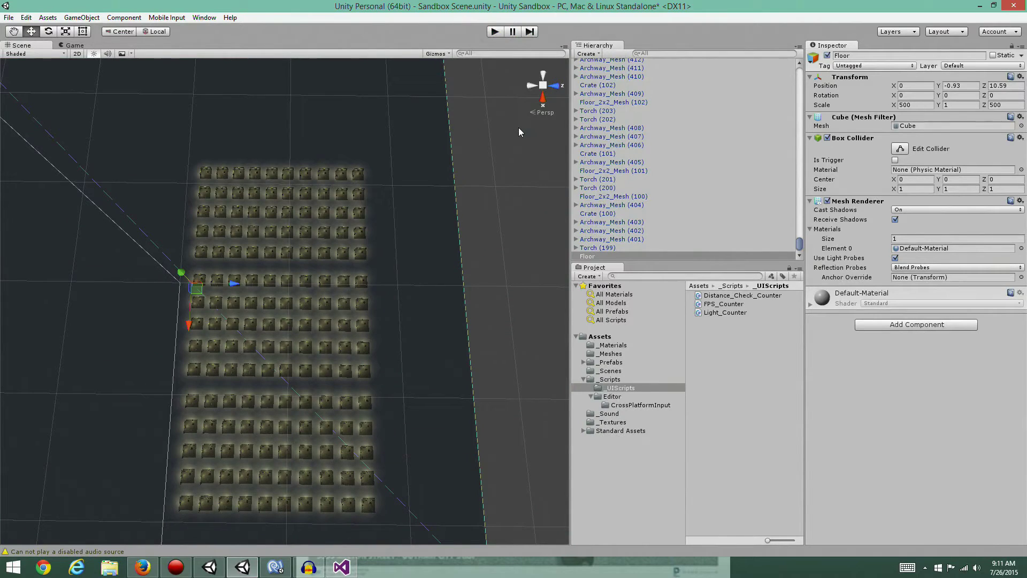
Inspect the room grid and examine a wall torch up close inside one of the rooms.
scroll(316, 295, down, 3)
scroll(316, 295, up, 5)
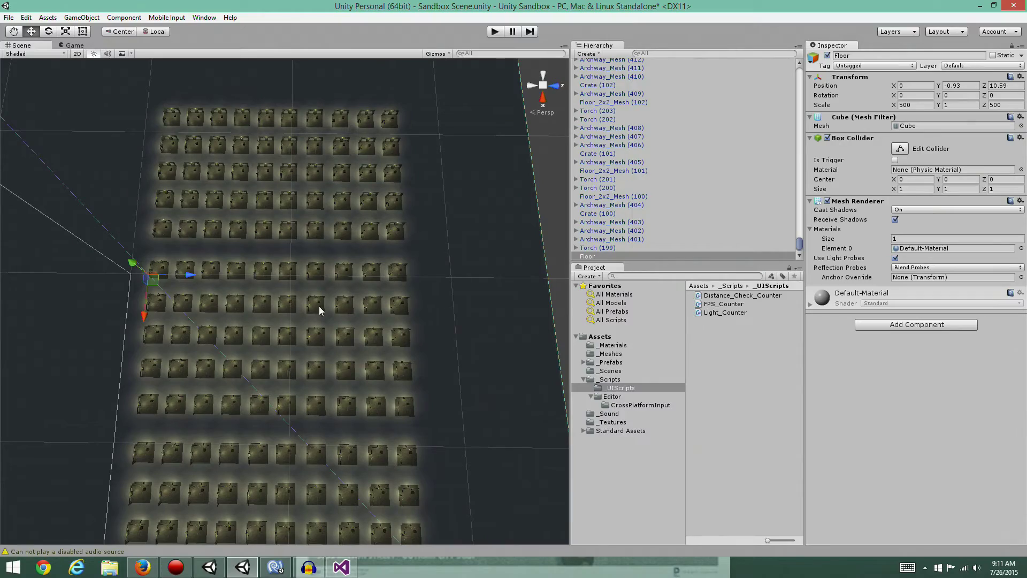
scroll(262, 308, up, 10)
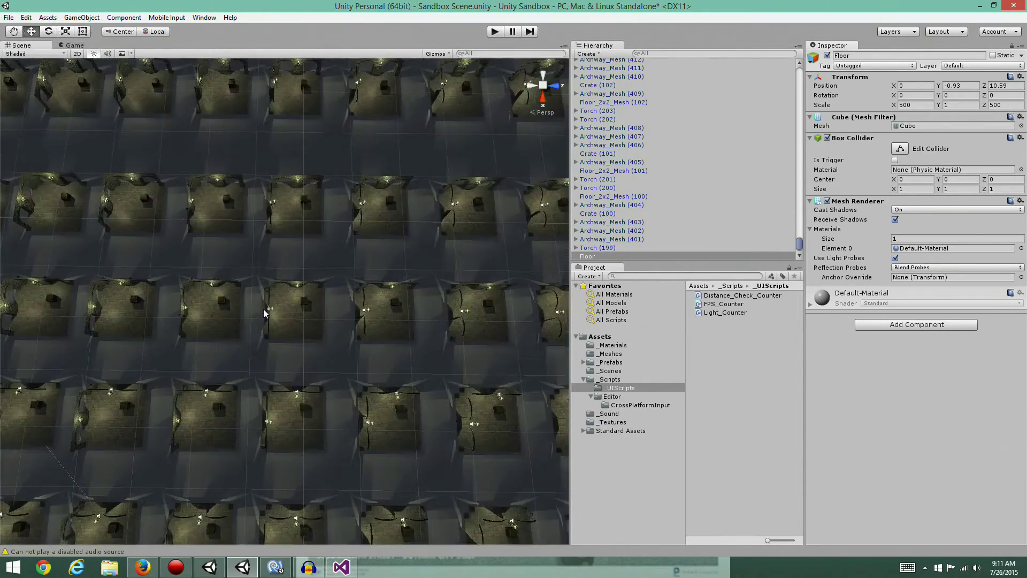
alt+drag(270, 307, 314, 336)
alt+scroll(314, 336, up, 12)
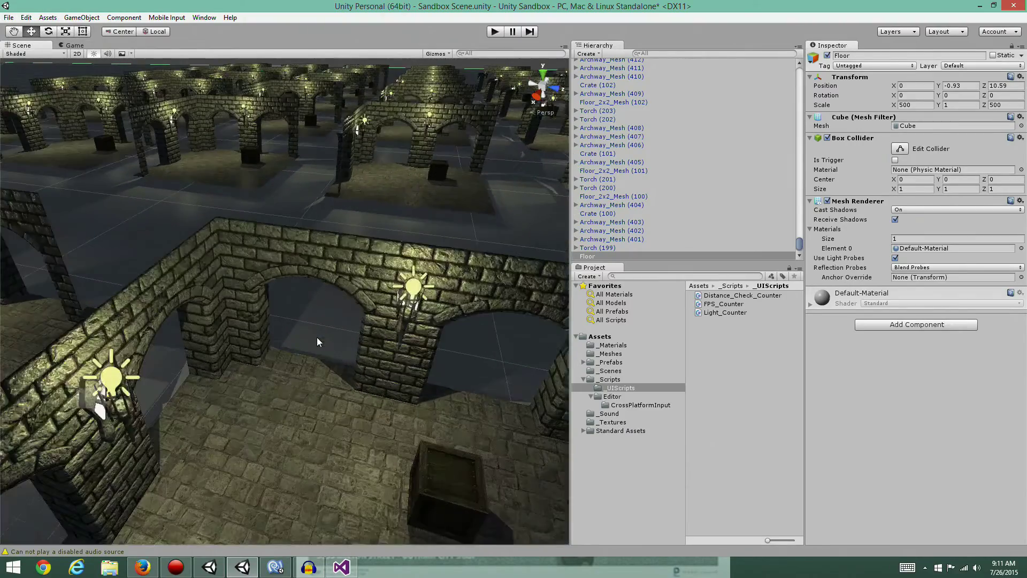
alt+drag(395, 356, 351, 325)
scroll(339, 369, up, 3)
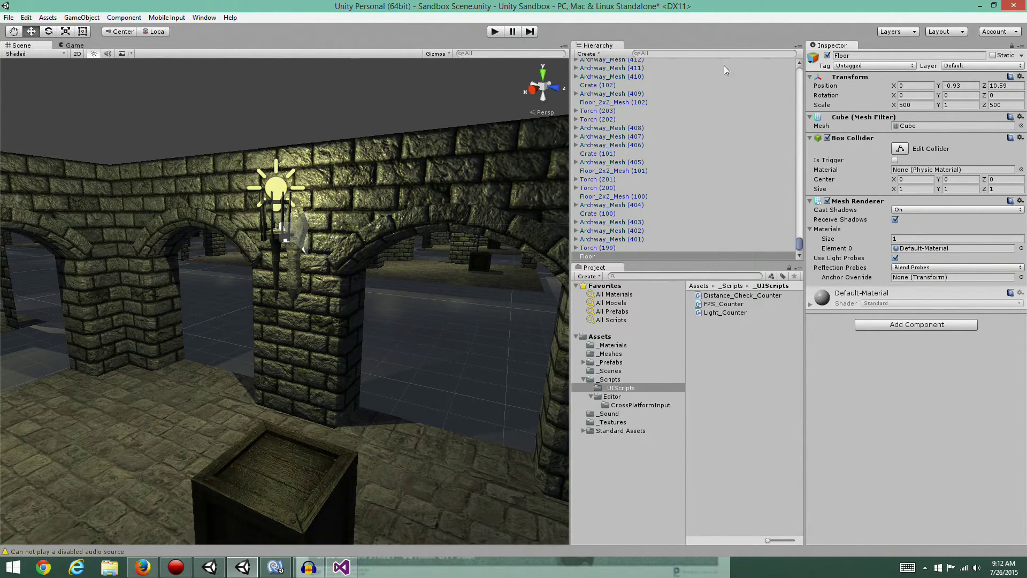
drag(799, 247, 791, 80)
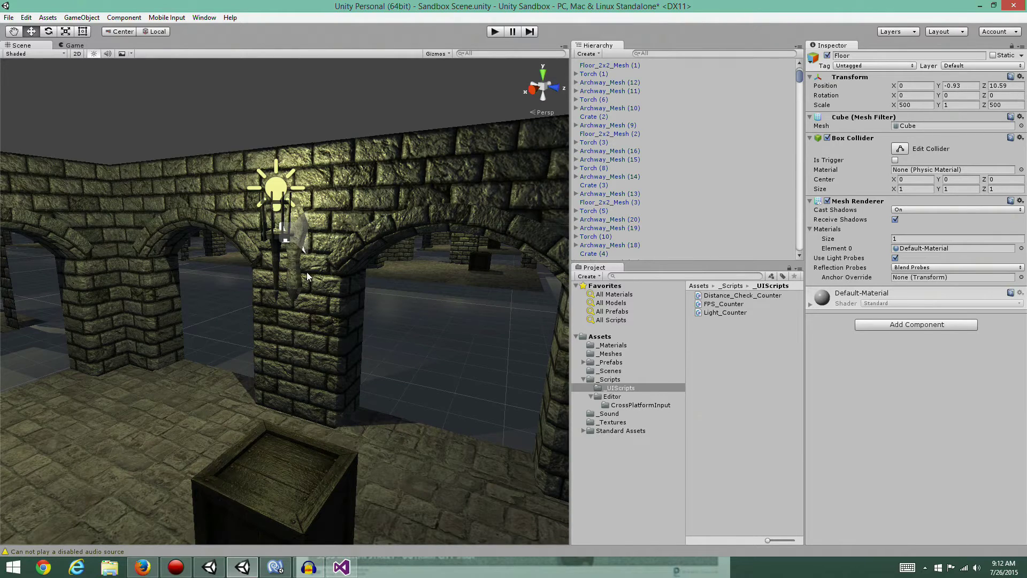
Select the Torch prefab in the Decor subfolder of _Prefabs, collapsing the _Scripts folder.
click(610, 364)
click(583, 362)
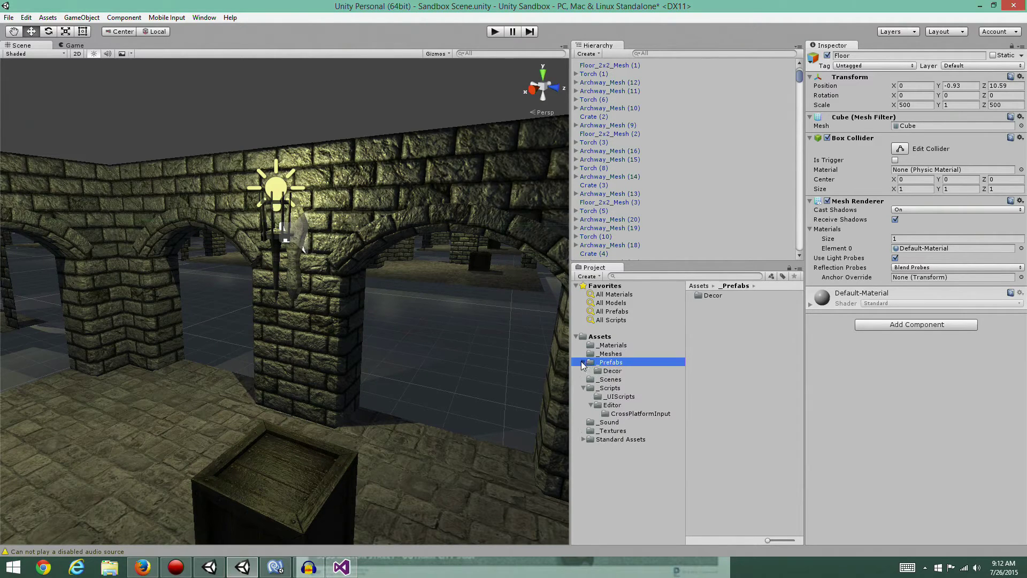
click(583, 388)
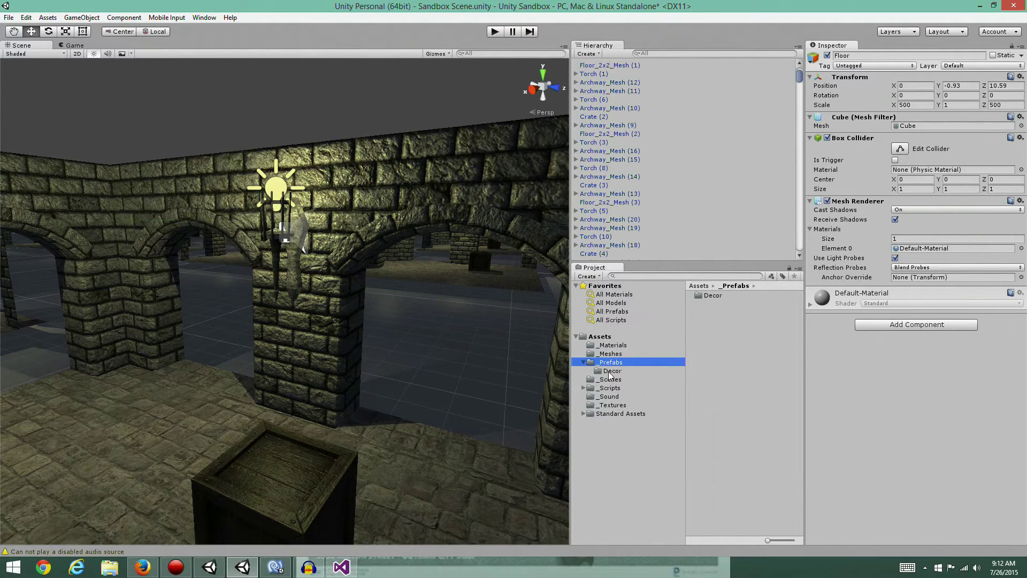
click(610, 371)
click(710, 295)
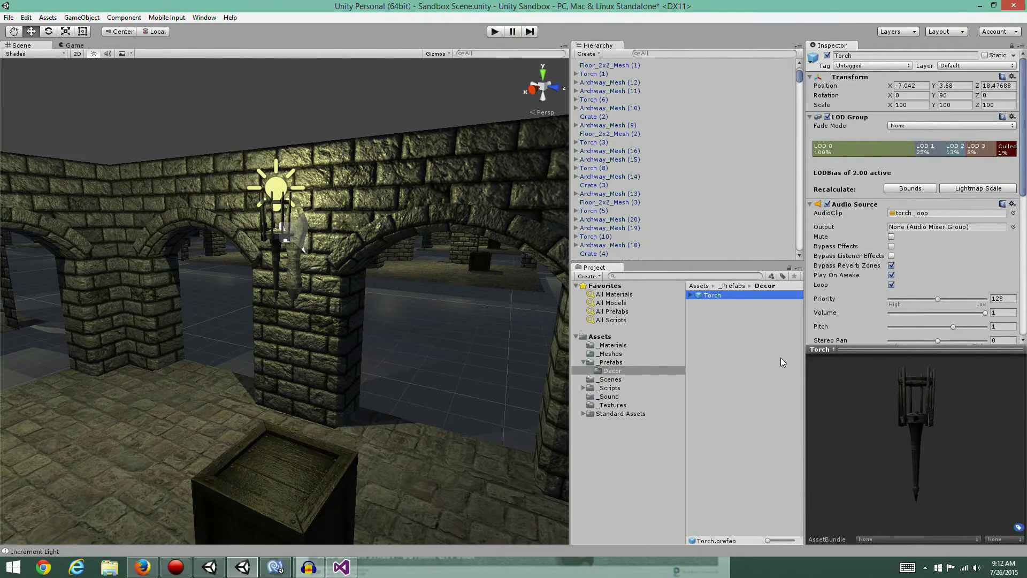
Add a Sphere Collider component to the Torch prefab and show the collider's settings.
scroll(937, 245, down, 10)
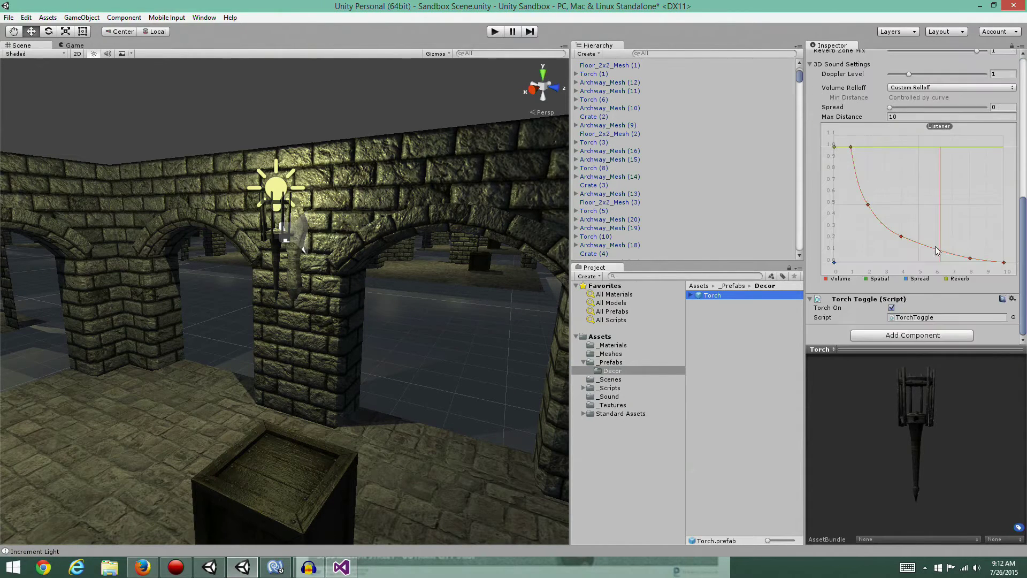
click(919, 338)
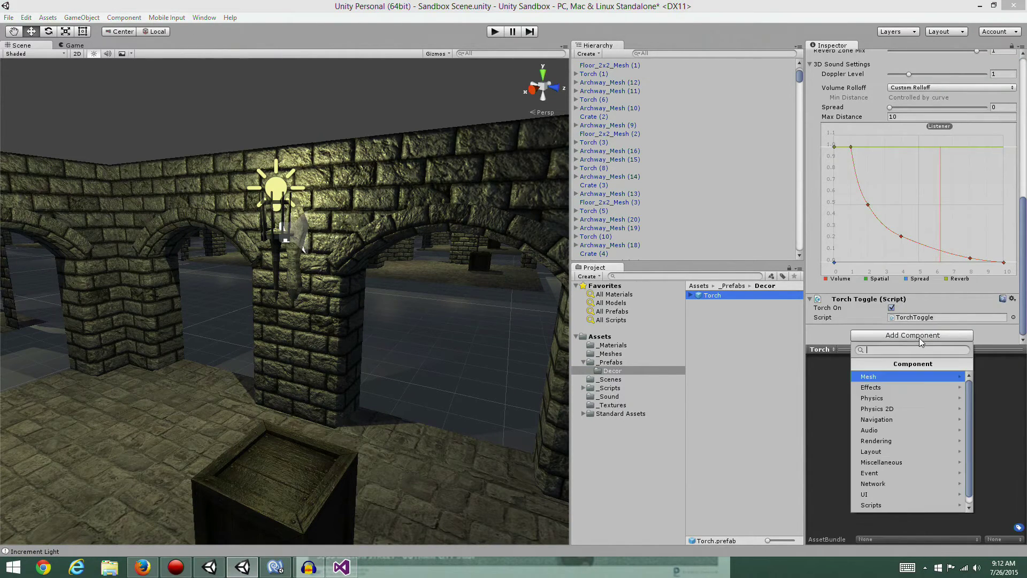
click(892, 398)
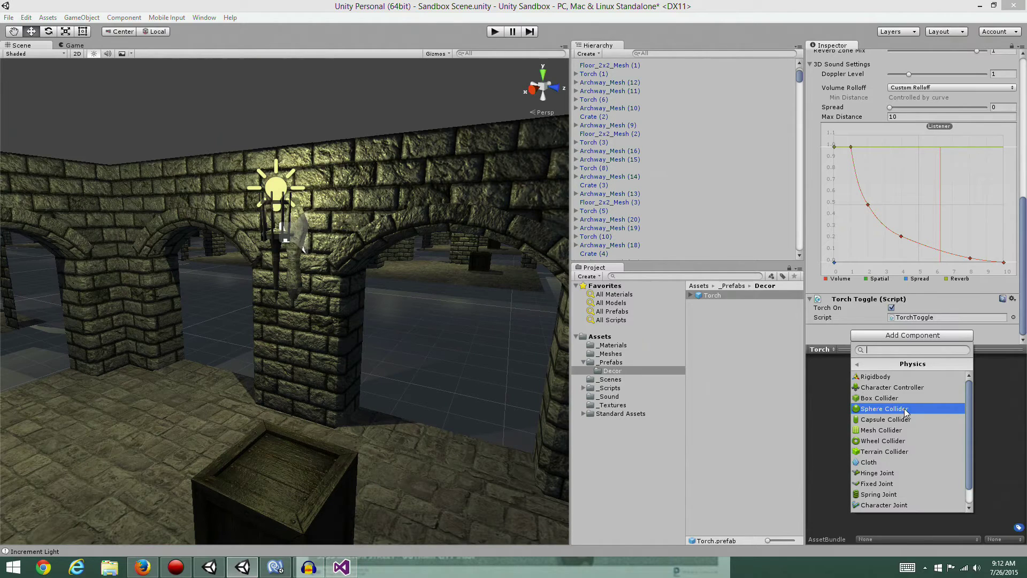
click(906, 409)
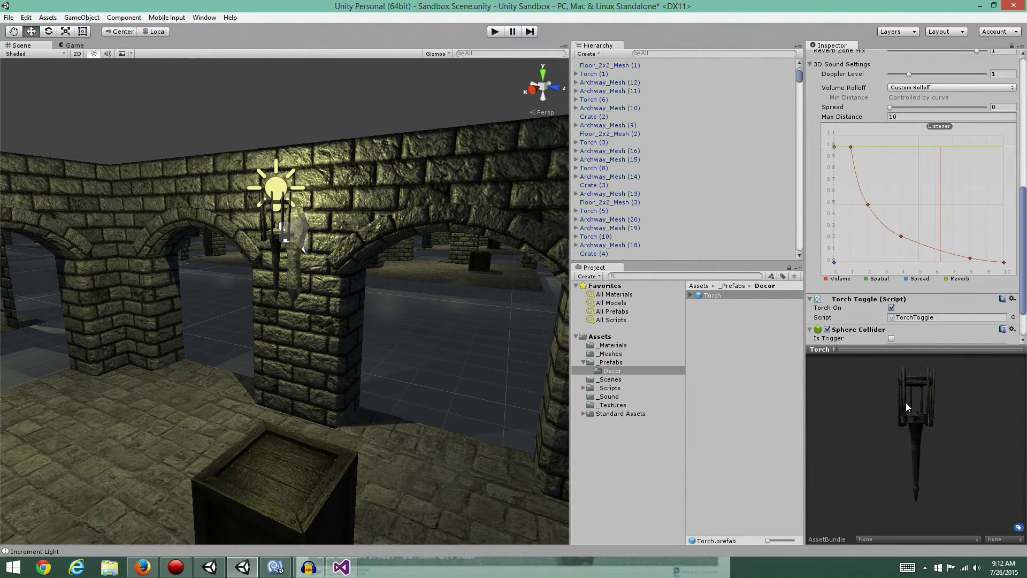
click(241, 571)
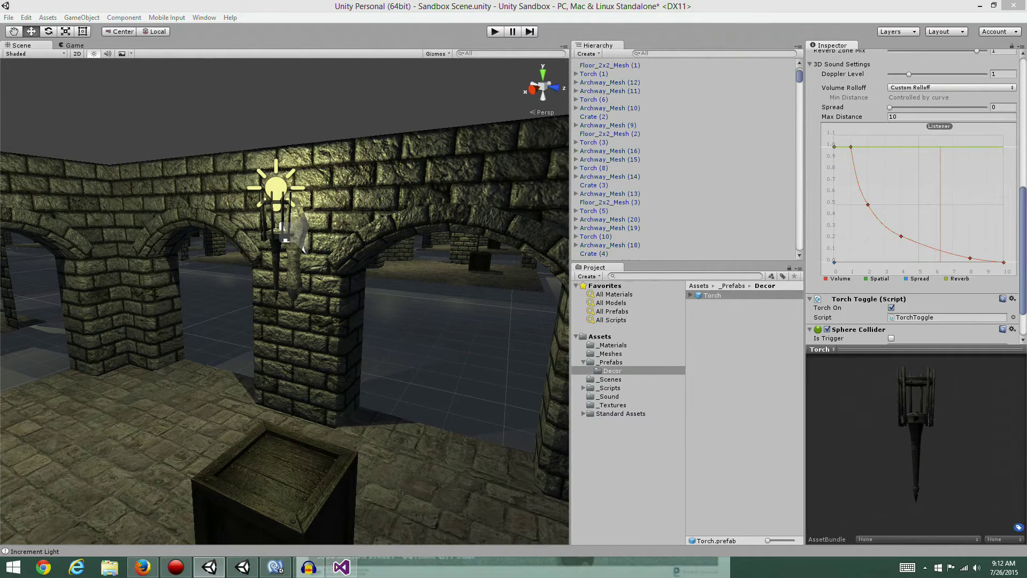
click(914, 329)
scroll(902, 286, down, 1)
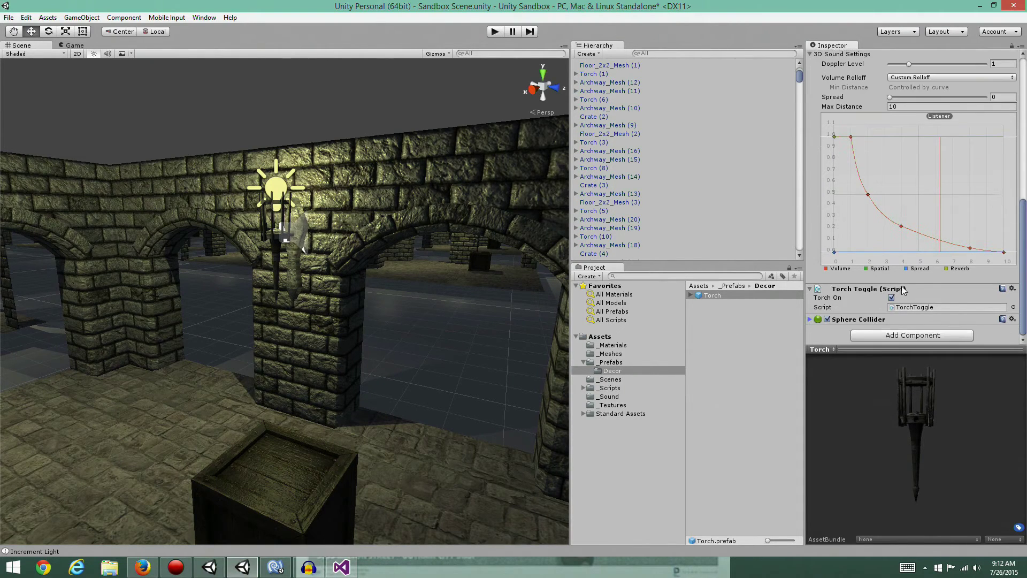
click(810, 319)
scroll(839, 305, down, 2)
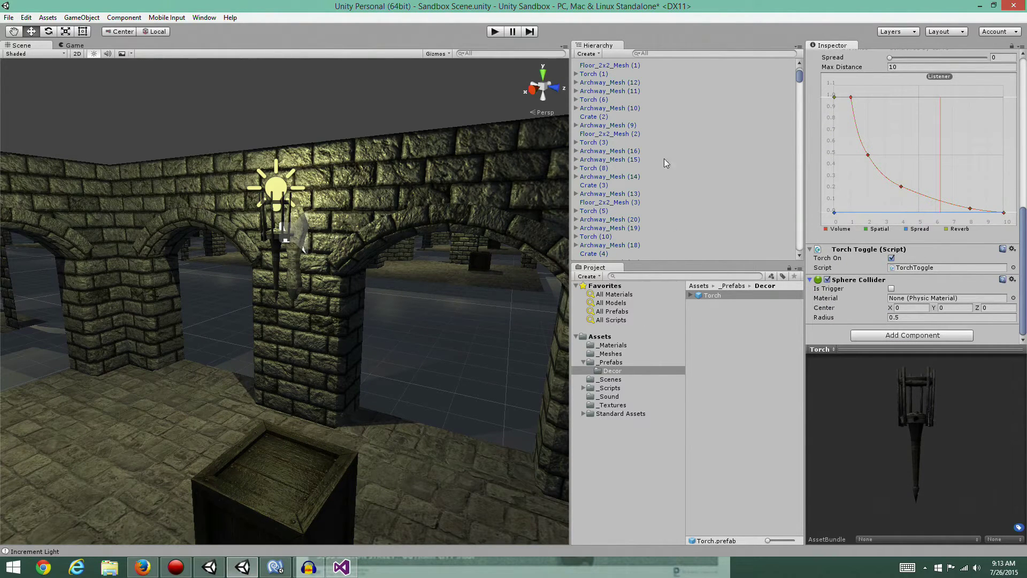
Check the Torch (1), Torch (8) and Torch (5) instances in the scene for the Sphere Collider.
click(594, 74)
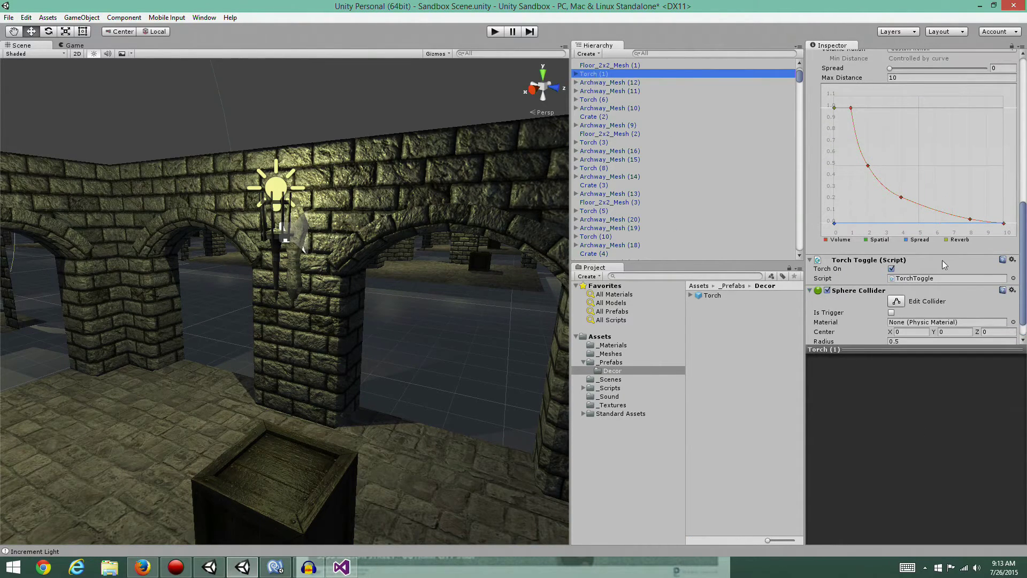
scroll(877, 264, down, 1)
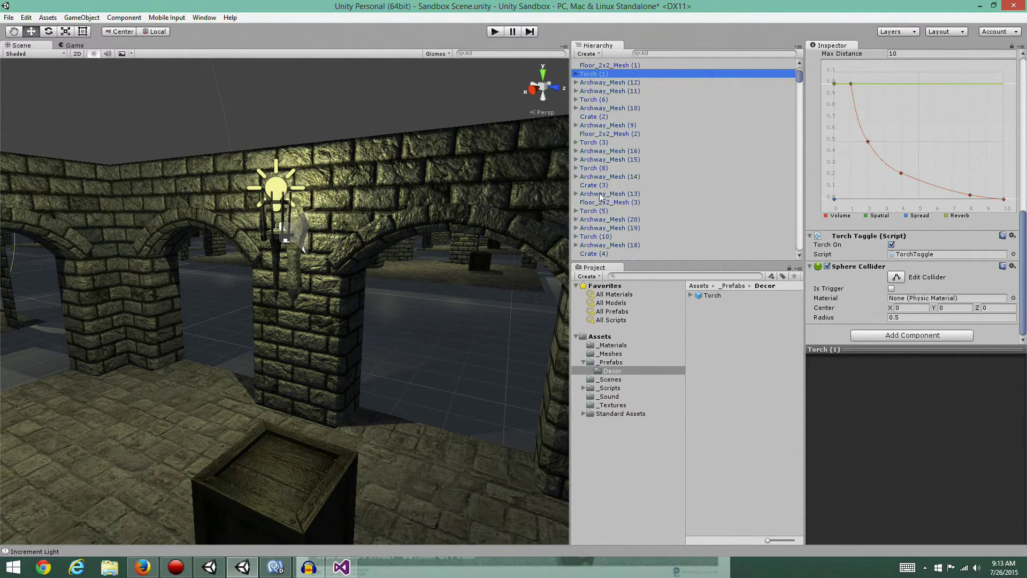
click(591, 170)
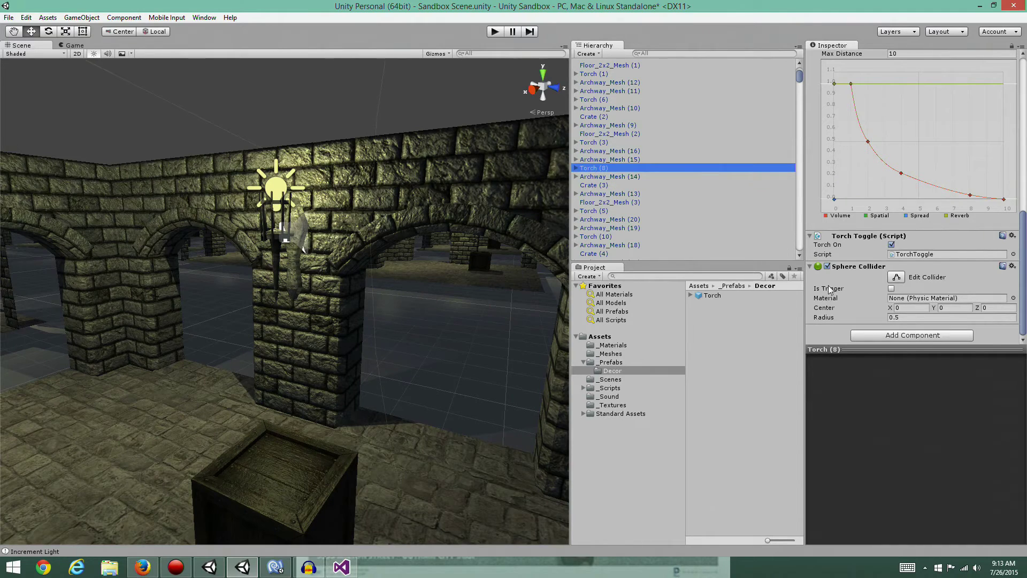
click(589, 212)
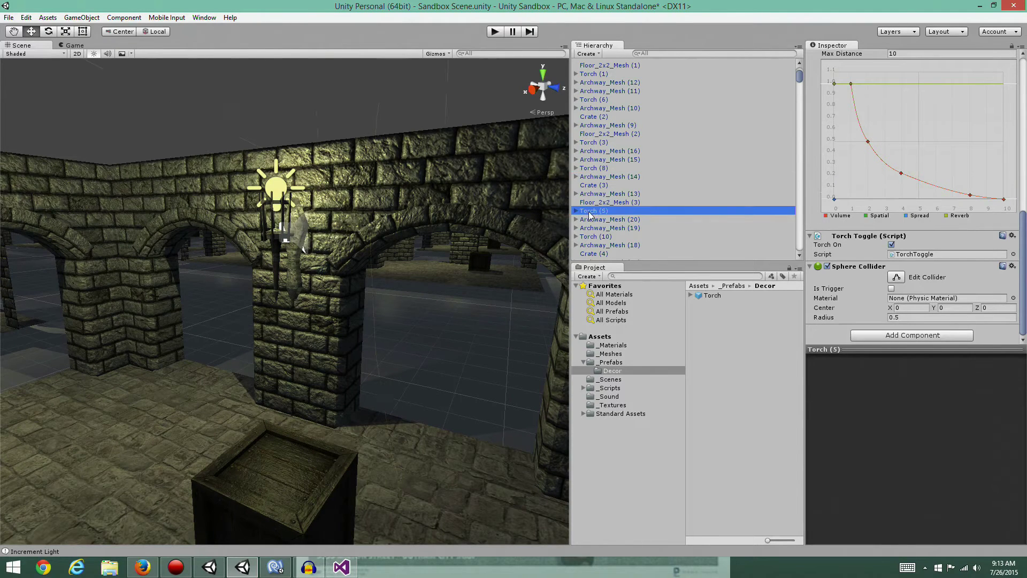
Make the Torch prefab's Sphere Collider a trigger and set its radius to 40.
click(712, 295)
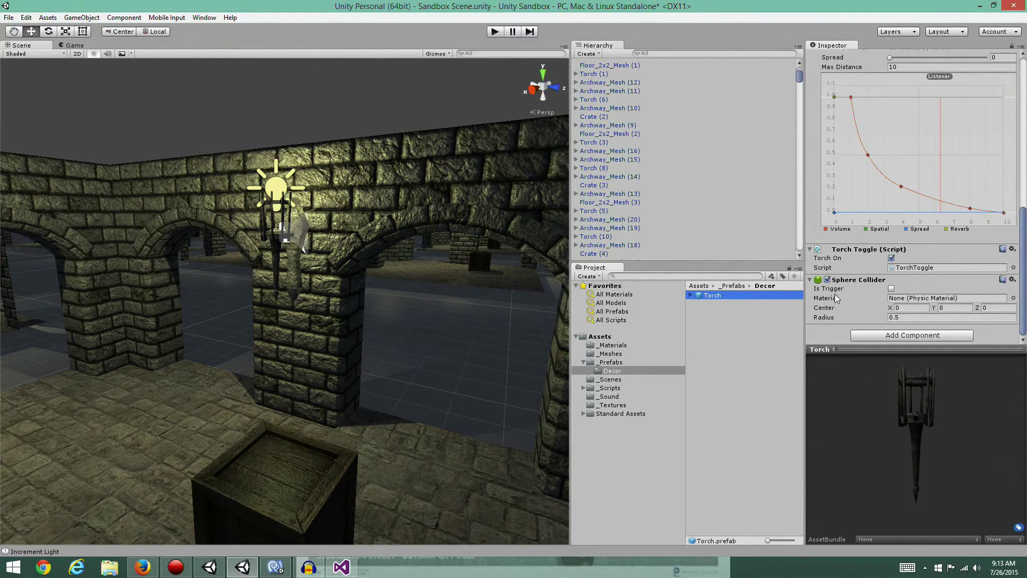
click(891, 288)
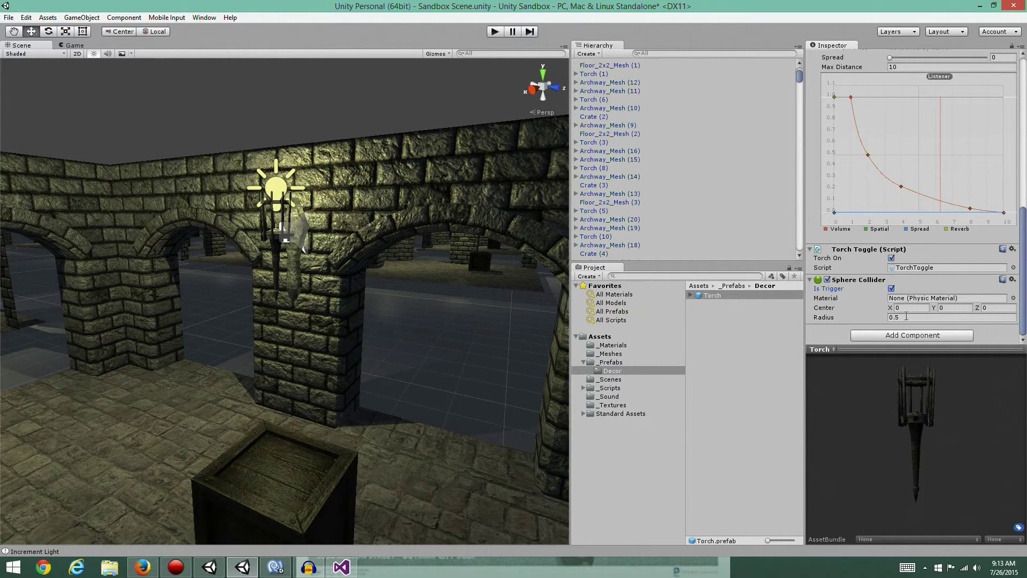
click(904, 318)
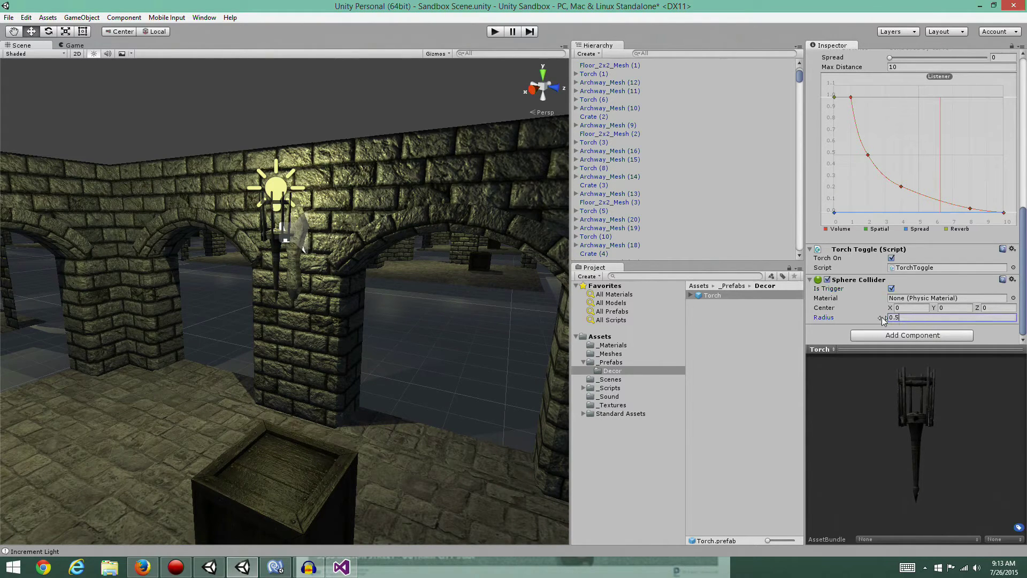
text(40)
Focus on Torch (1) in the scene and examine the extent of its trigger sphere from a distance.
scroll(382, 239, down, 6)
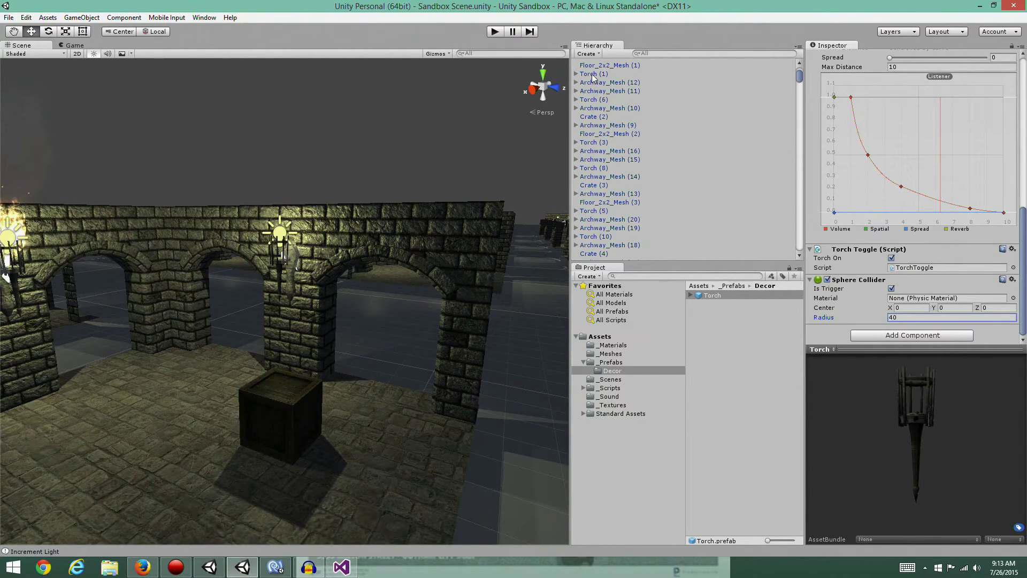
click(591, 74)
key(f)
scroll(315, 358, up, 3)
scroll(316, 358, down, 10)
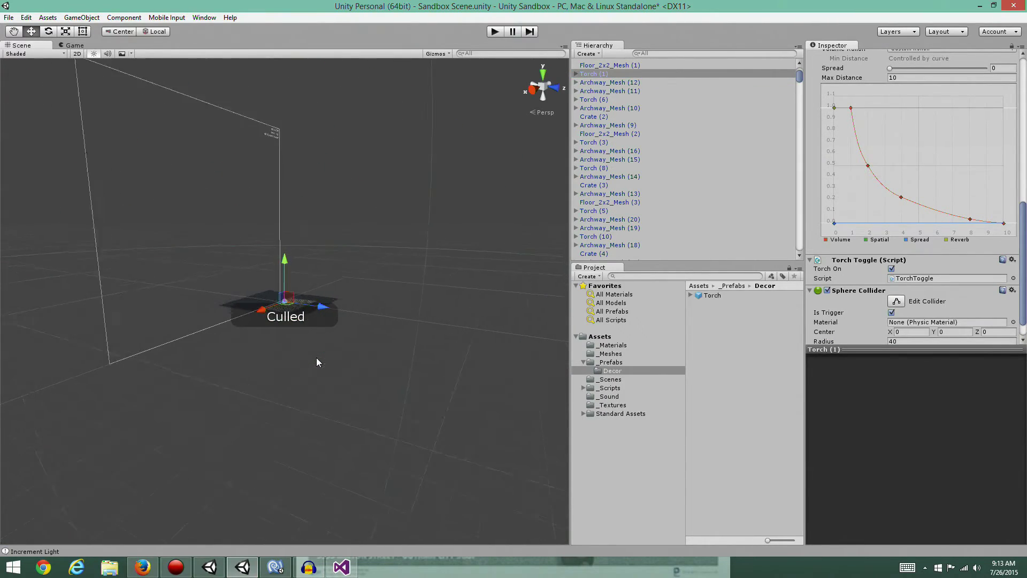
scroll(316, 357, up, 10)
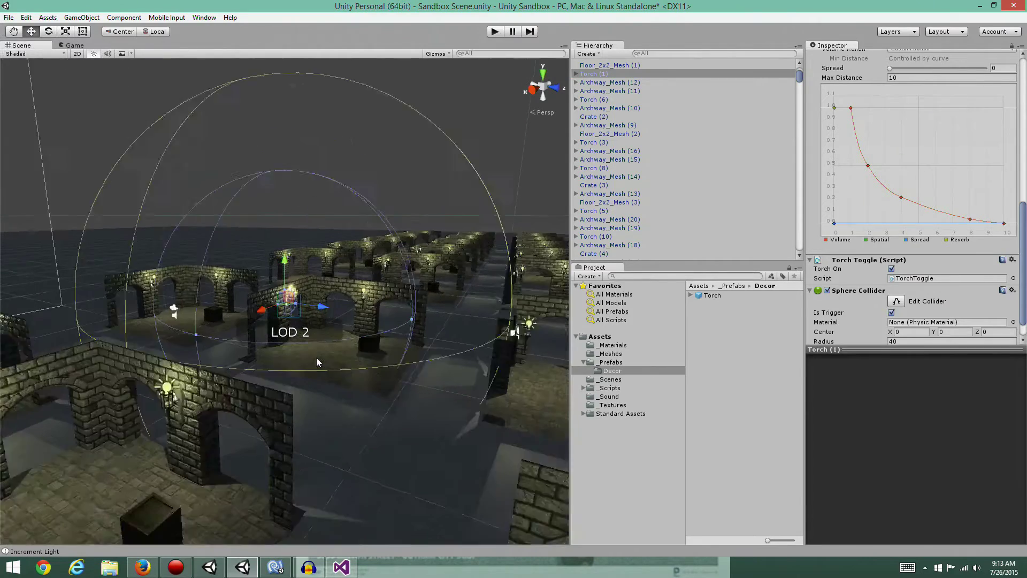
scroll(316, 357, up, 2)
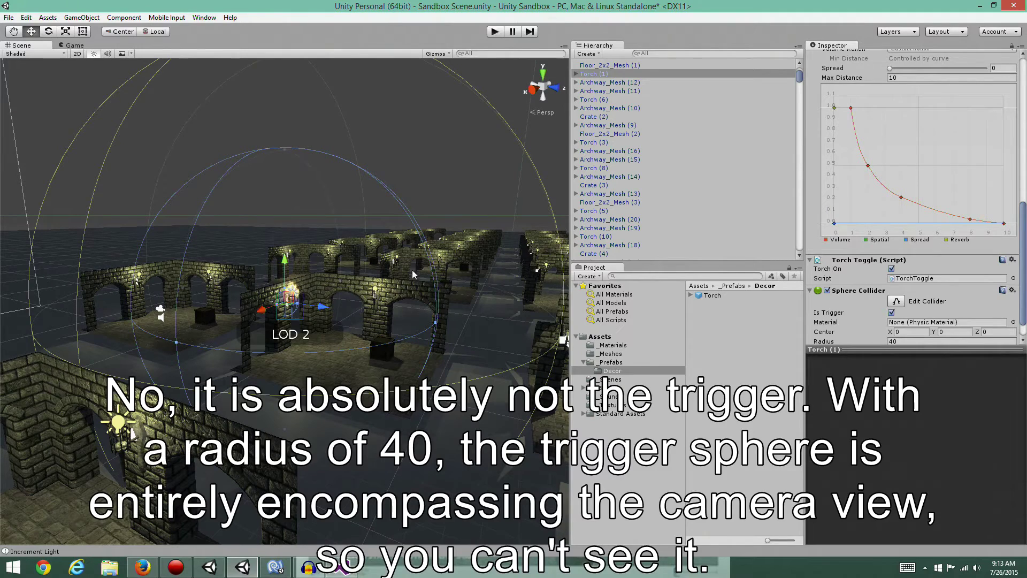
Play-test the scene briefly with the trigger colliders, stop to view the room grid, and run it again.
click(492, 32)
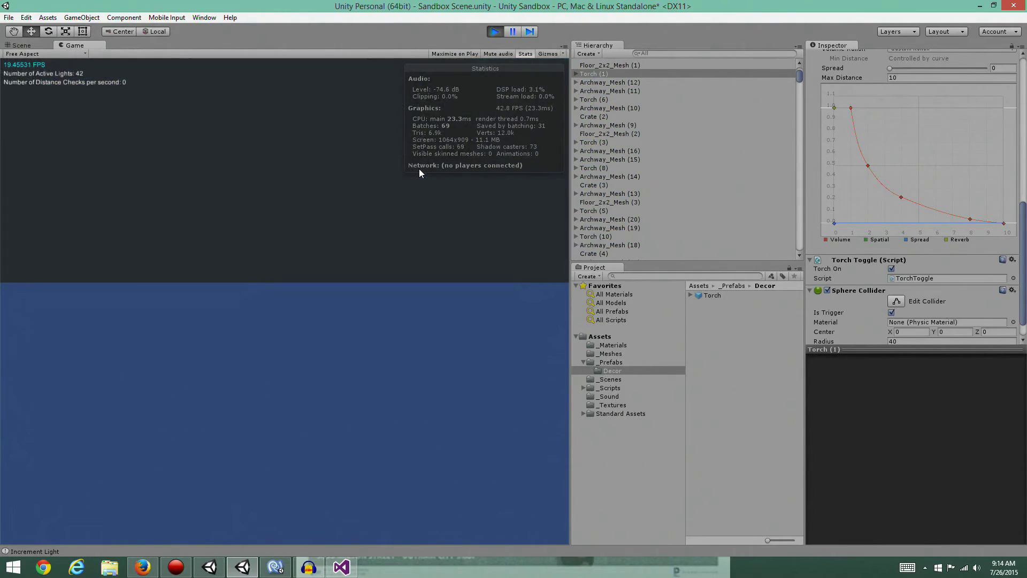
click(495, 31)
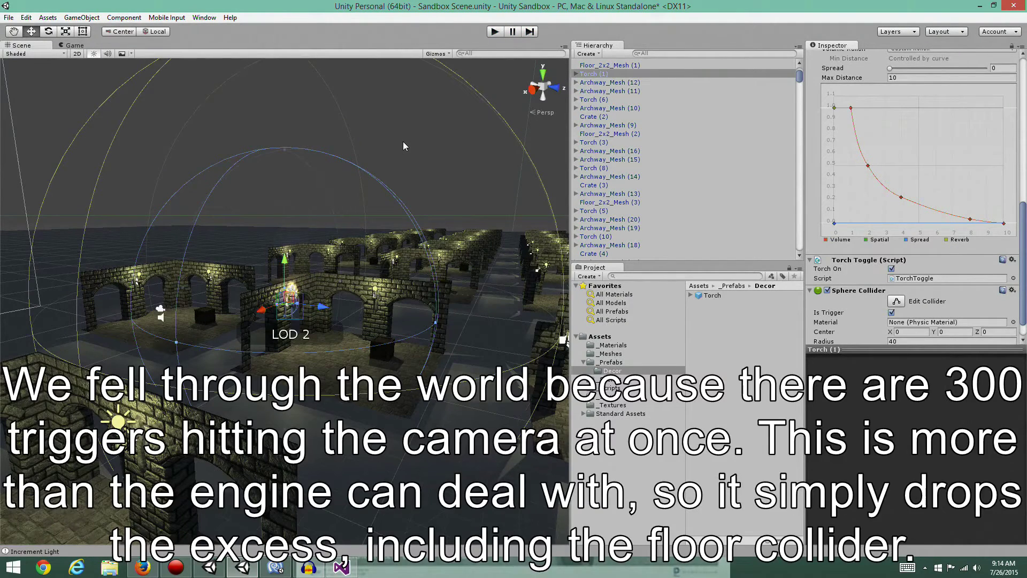
scroll(402, 141, down, 3)
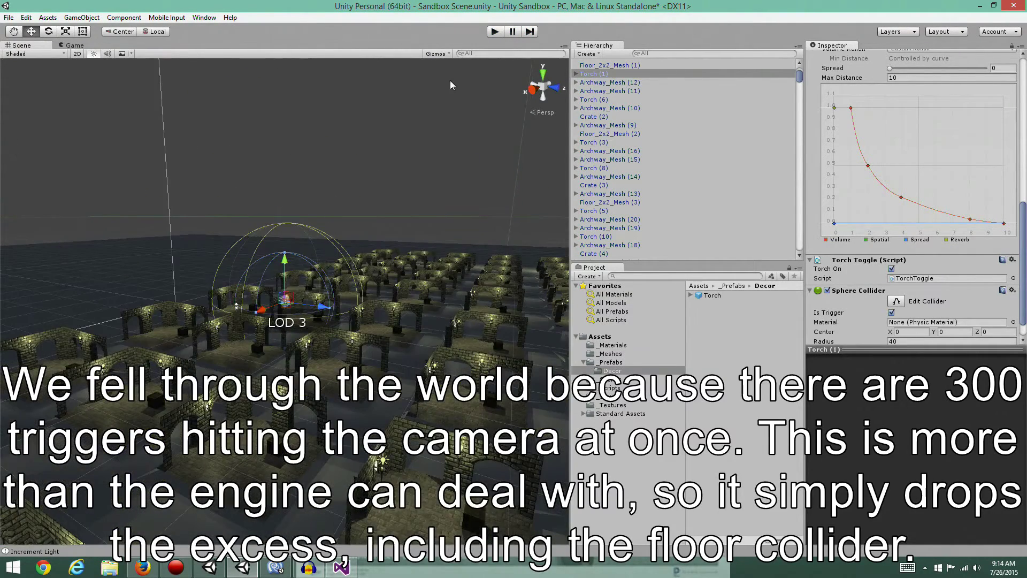
click(493, 33)
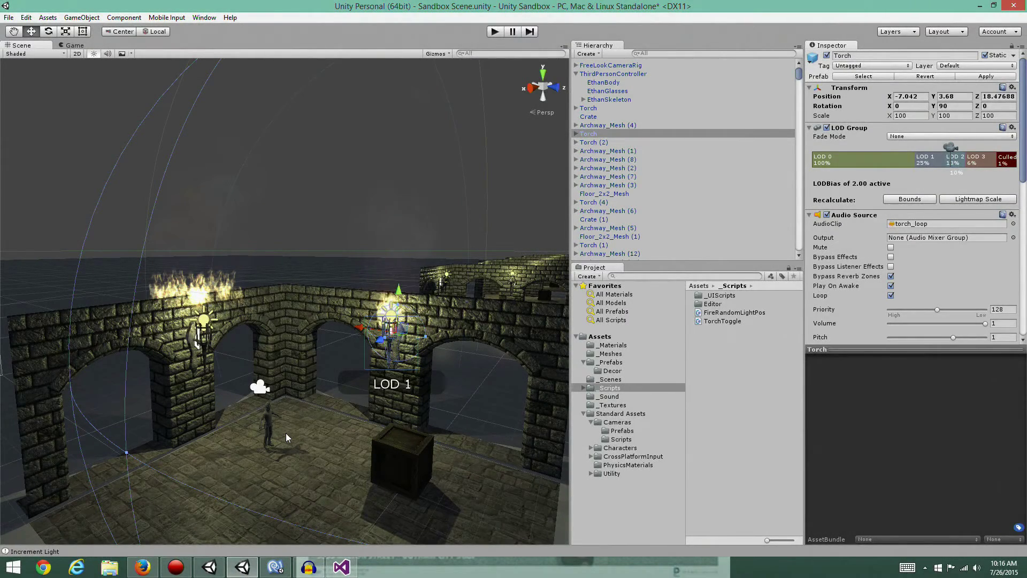
Collapse the ThirdPersonController hierarchy and set the Sphere Collider radius of the Torch prefab in the Decor folder to 40.
middle_drag(255, 321, 258, 320)
alt+drag(258, 320, 319, 321)
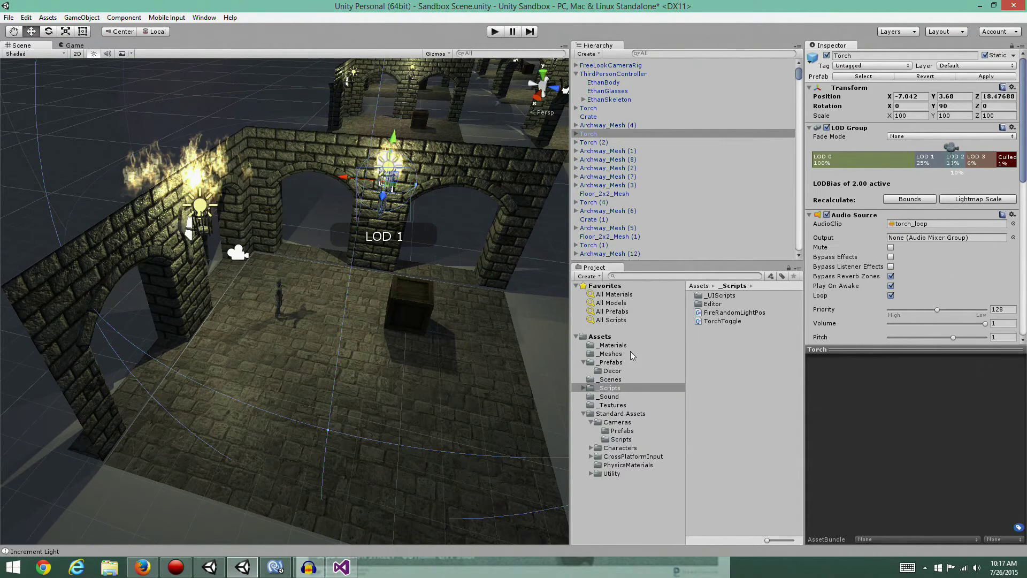
click(576, 74)
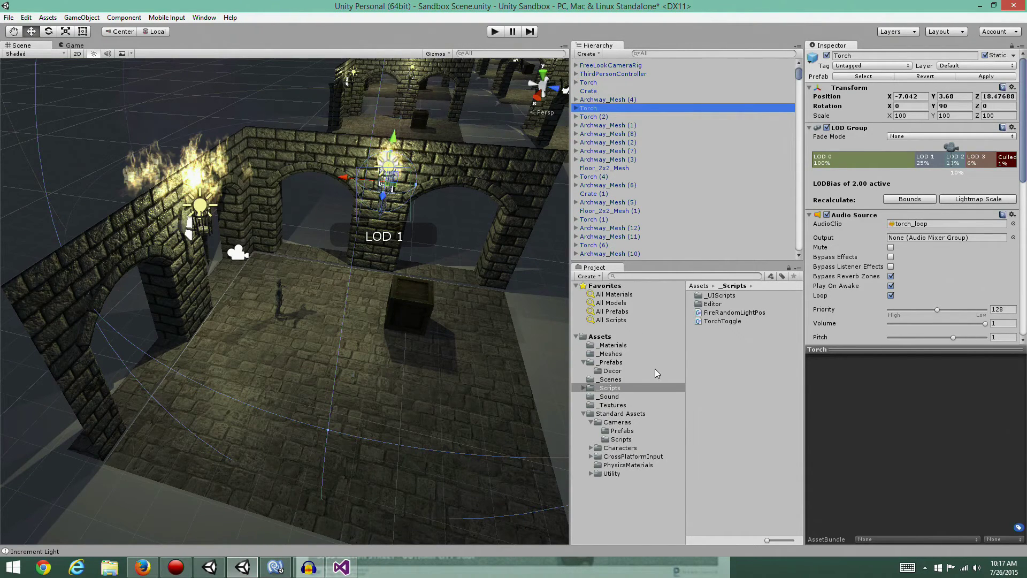
click(611, 371)
click(707, 296)
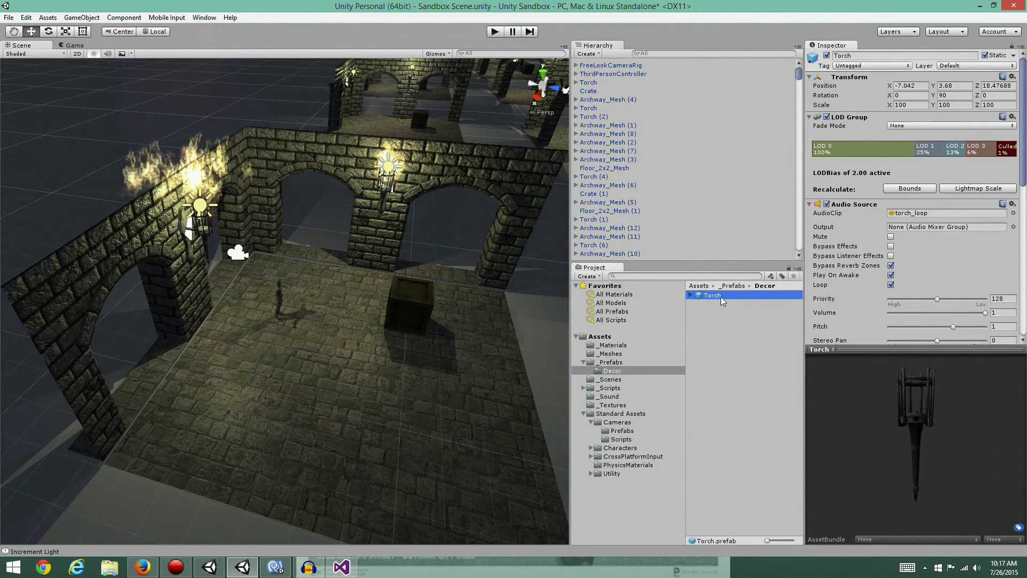
scroll(926, 289, down, 10)
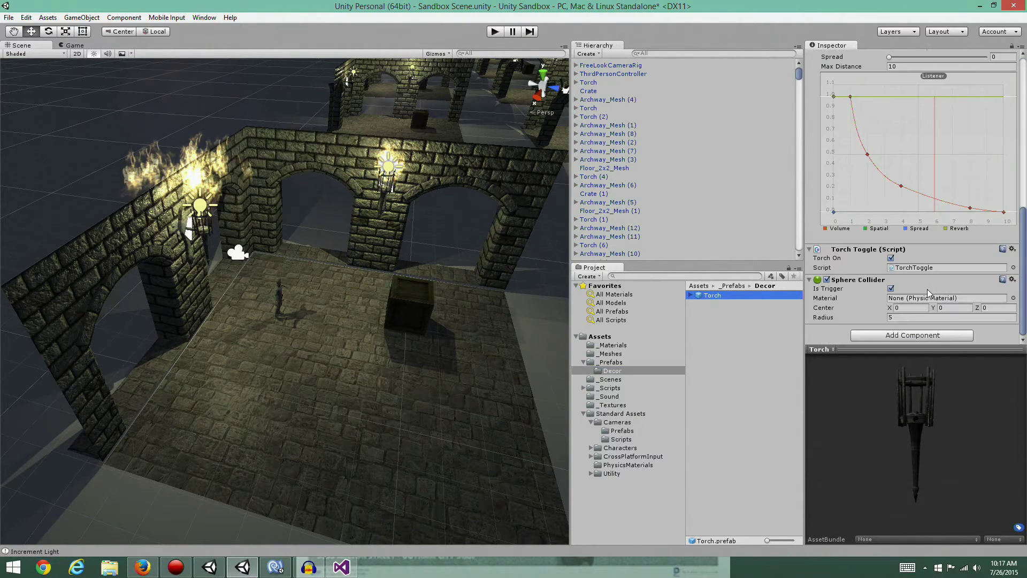
click(910, 317)
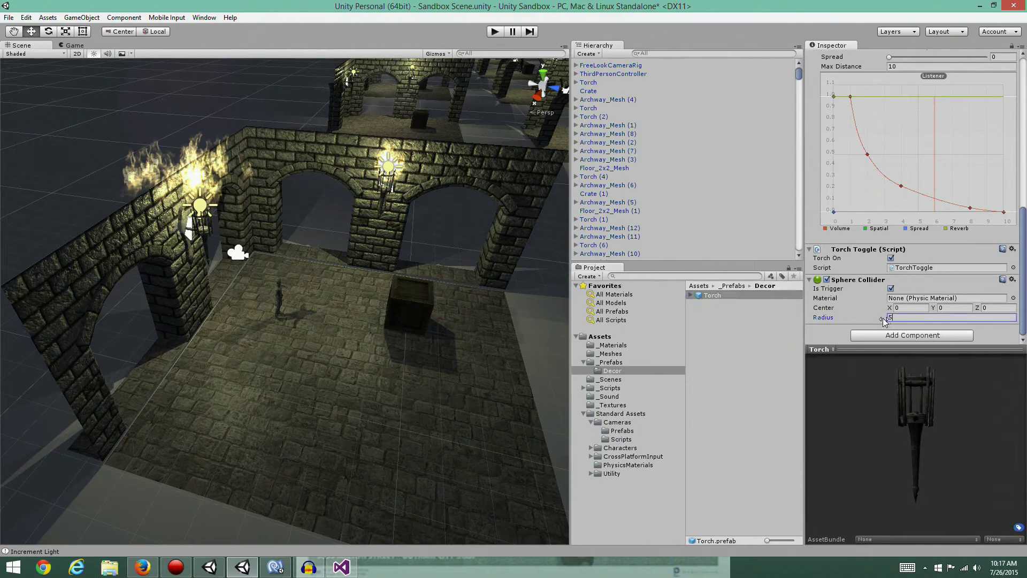
text(40)
key(Return)
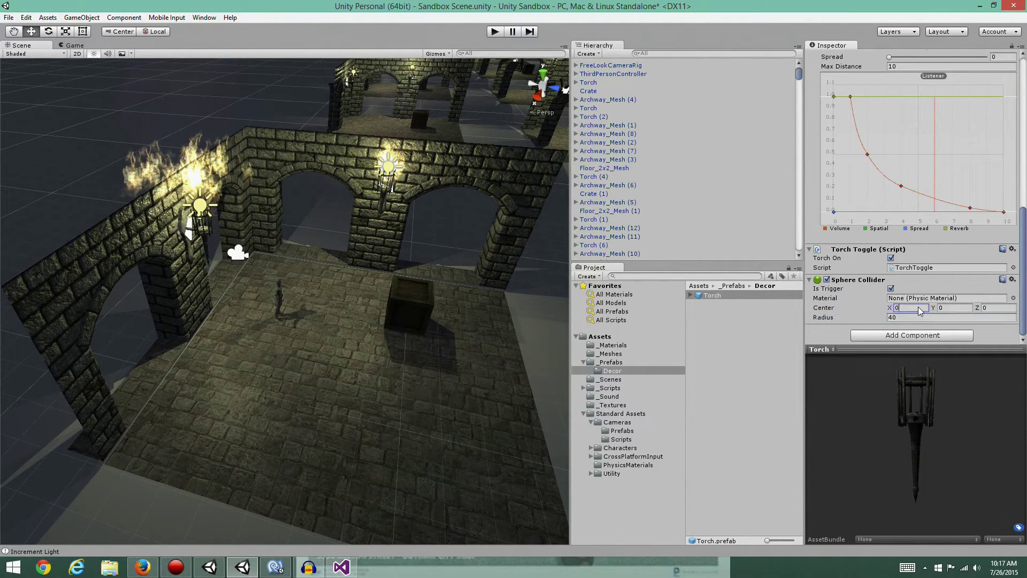
Play-test the scene by walking the character through the rooms to check the frame rate and light counters, then stop.
click(494, 31)
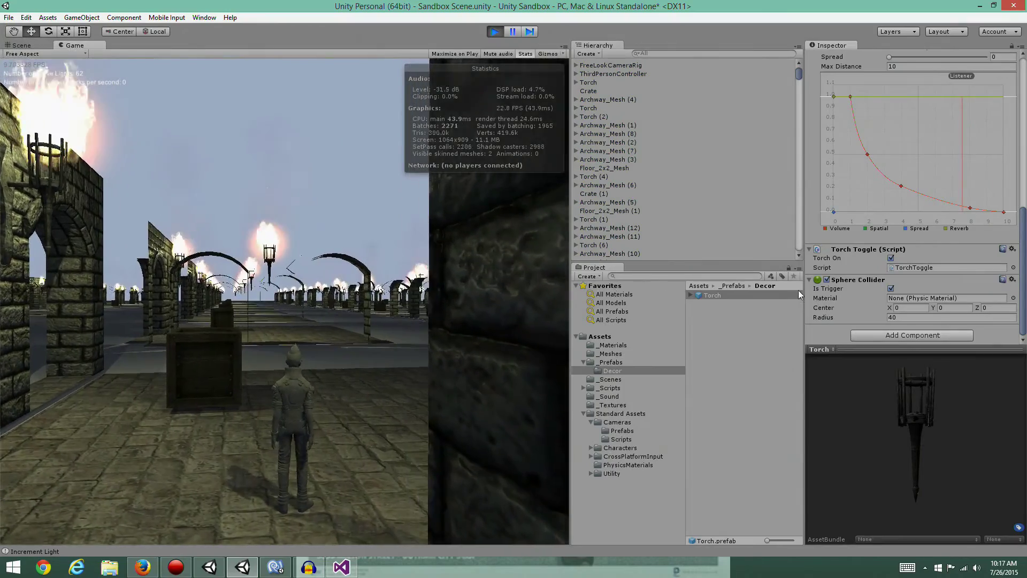
key(w)
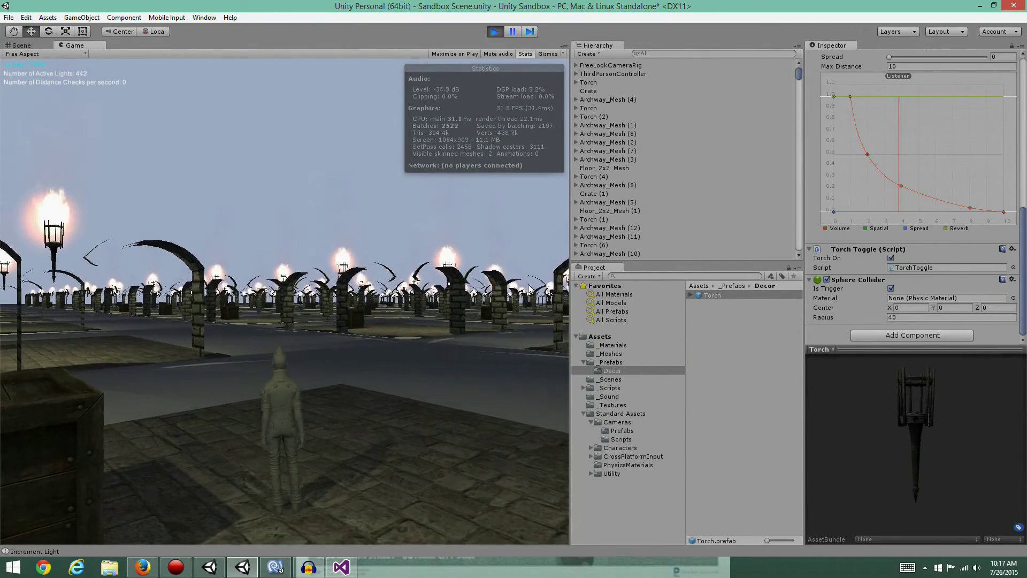
click(495, 32)
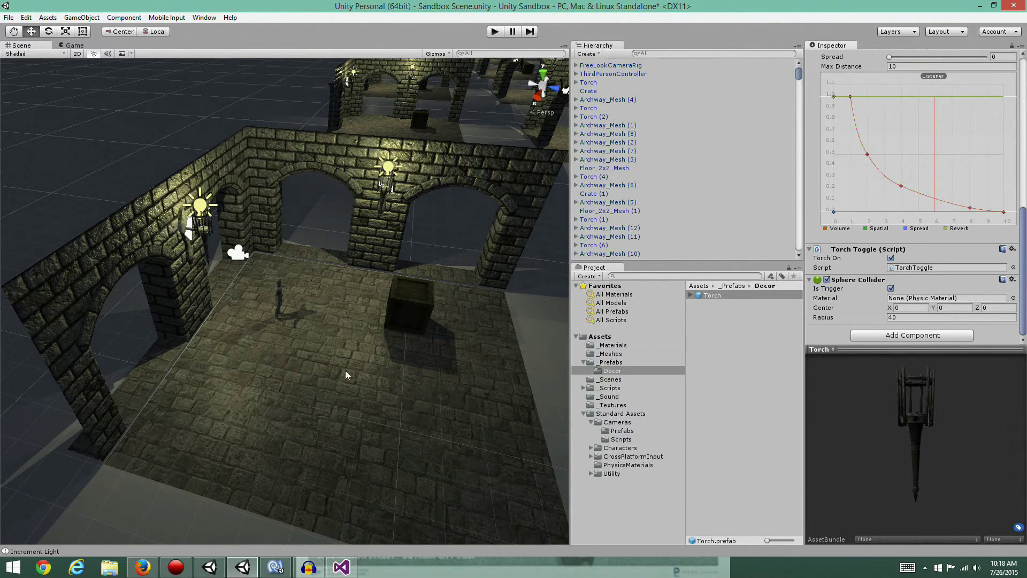
Compare the components of the ThirdPersonController character with those of the Torch on the back wall.
click(277, 294)
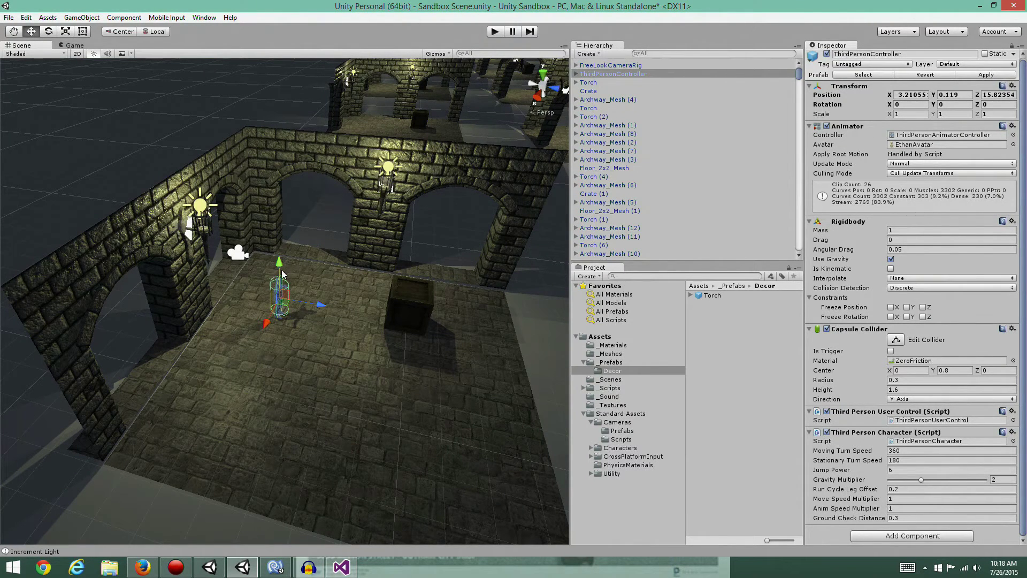
click(386, 196)
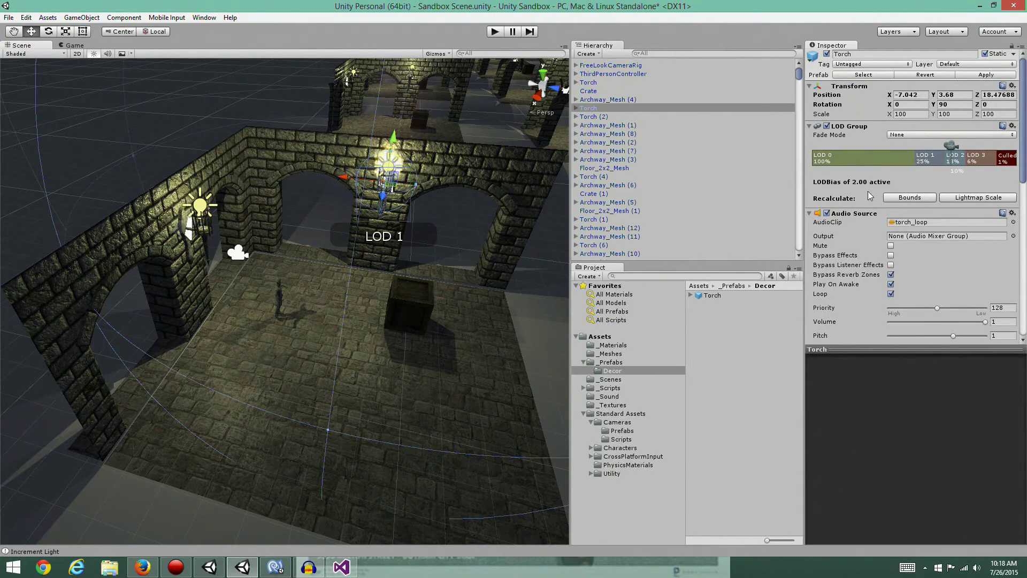
scroll(867, 192, down, 10)
scroll(871, 198, up, 6)
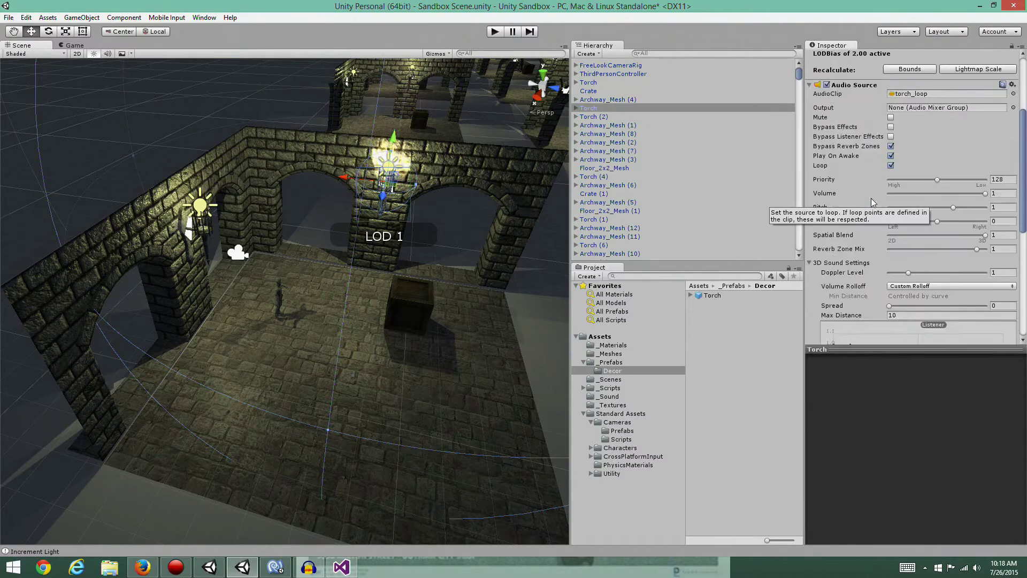
scroll(871, 198, up, 5)
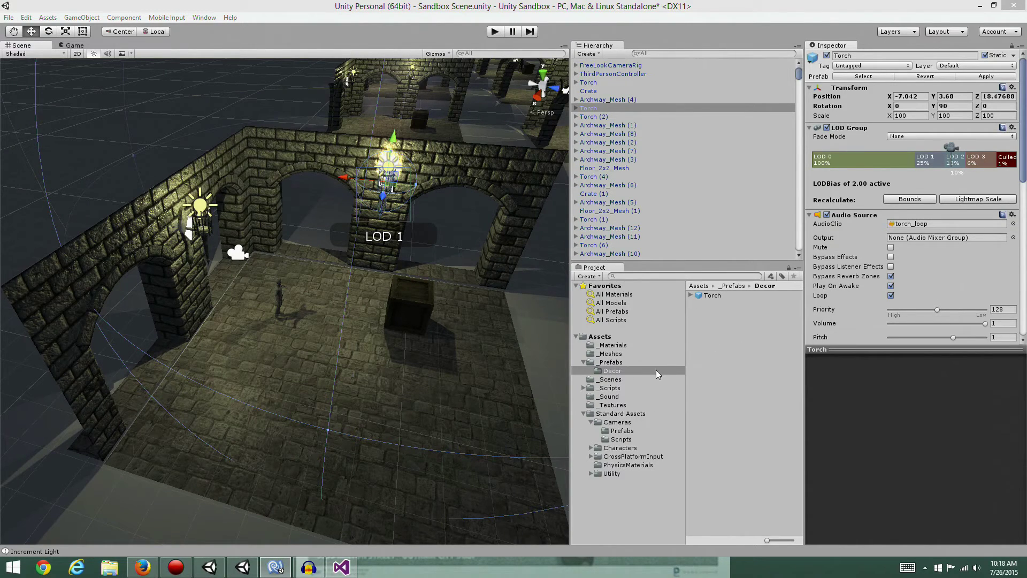
Create a C# script named TorchTrigger in the _Scripts folder.
click(606, 388)
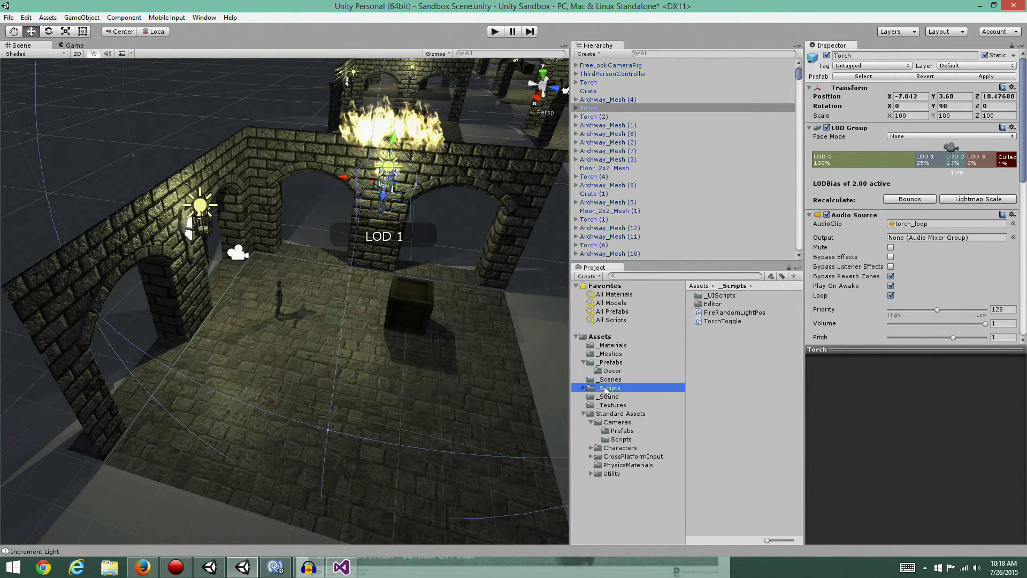
right_click(725, 335)
mouse_move(752, 342)
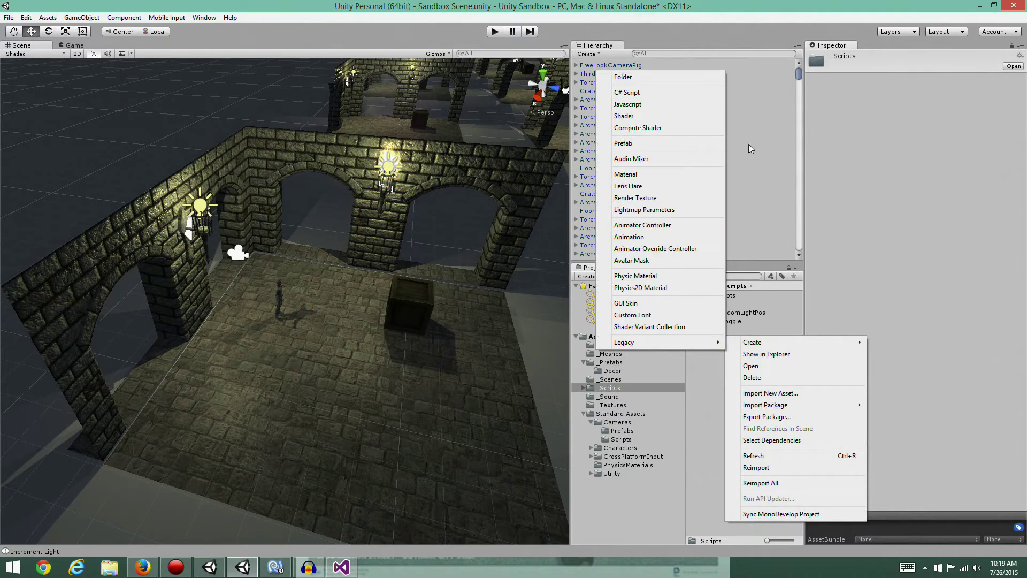
click(663, 92)
text(TOrch)
text(chTrigg)
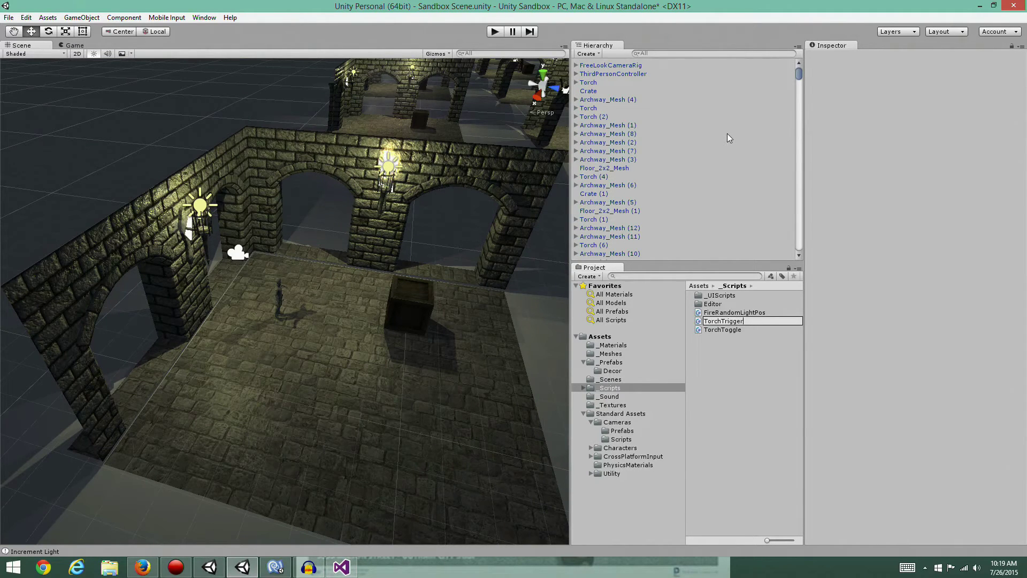
key(Return)
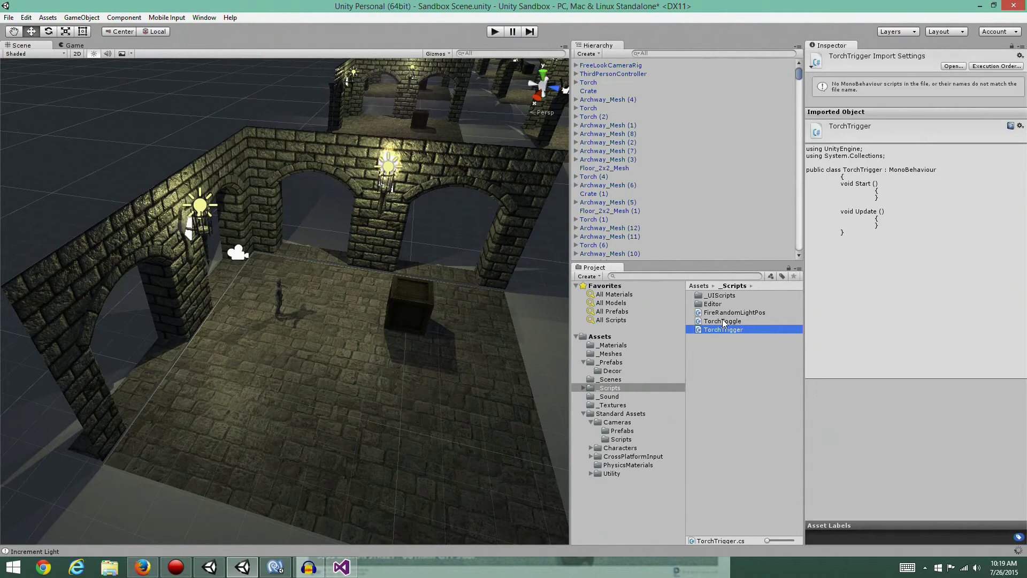
Switch to Visual Studio through the TorchToggle script, reloading the modified solution, and close the TorchToggle.cs and Unity Scripting API documents.
double_click(722, 320)
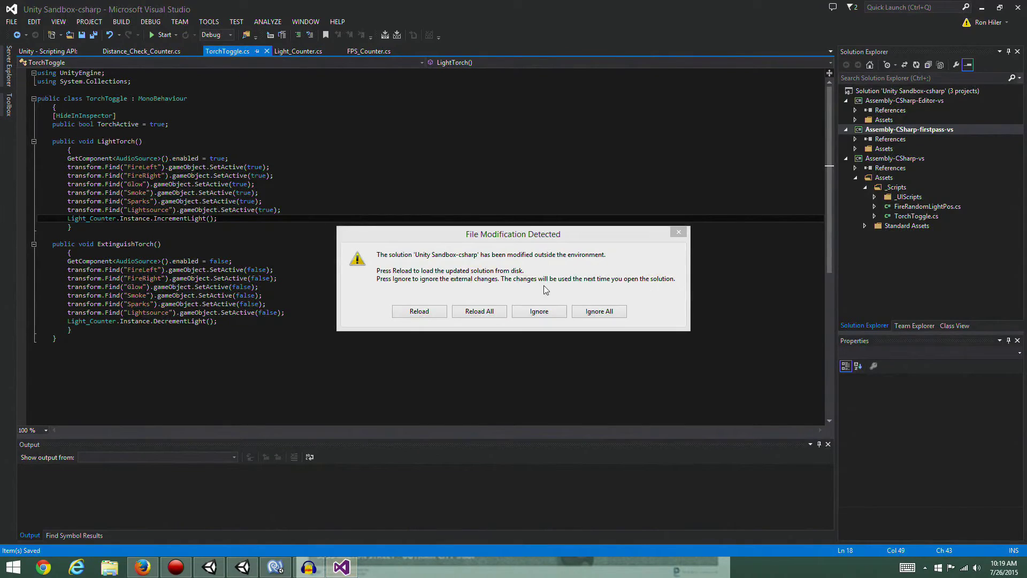
click(484, 311)
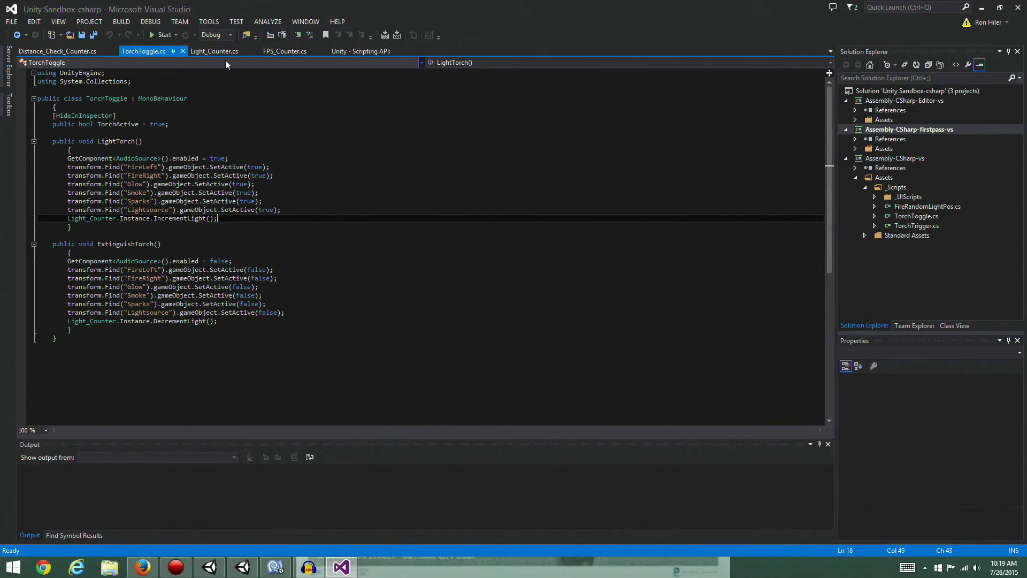
click(182, 51)
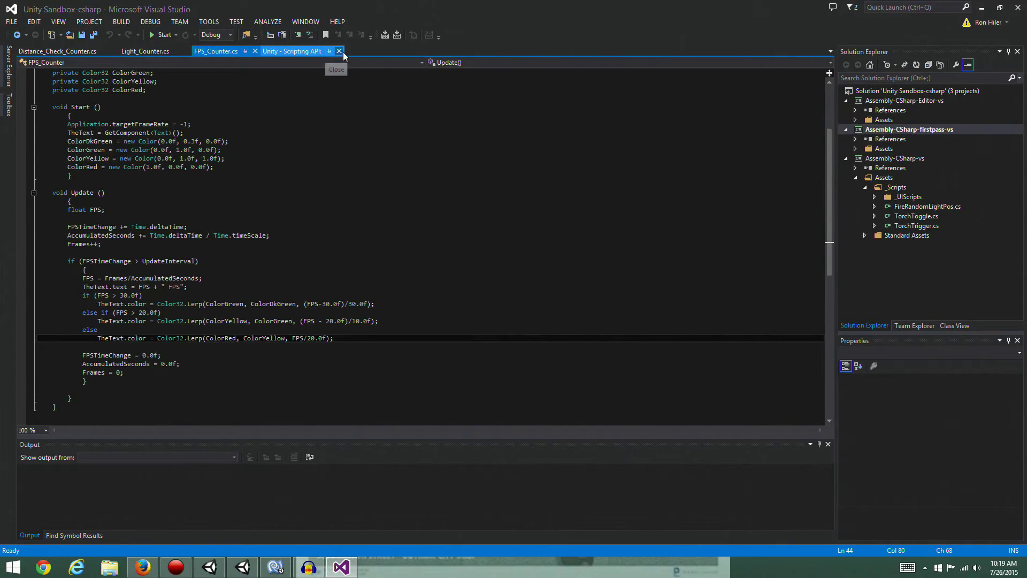
click(343, 51)
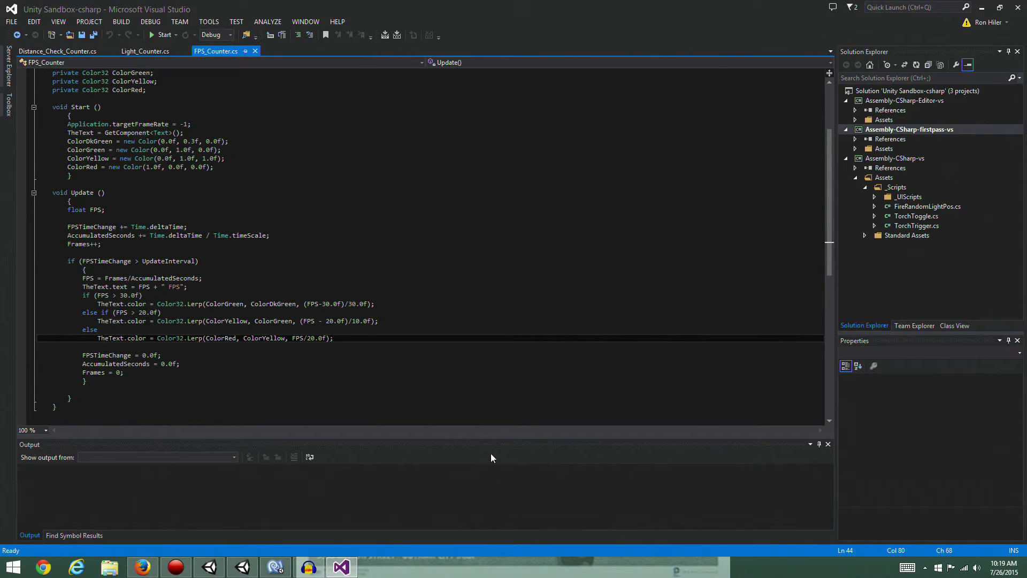
Open TorchTrigger.cs and delete its "using System.Collections;" line.
double_click(907, 226)
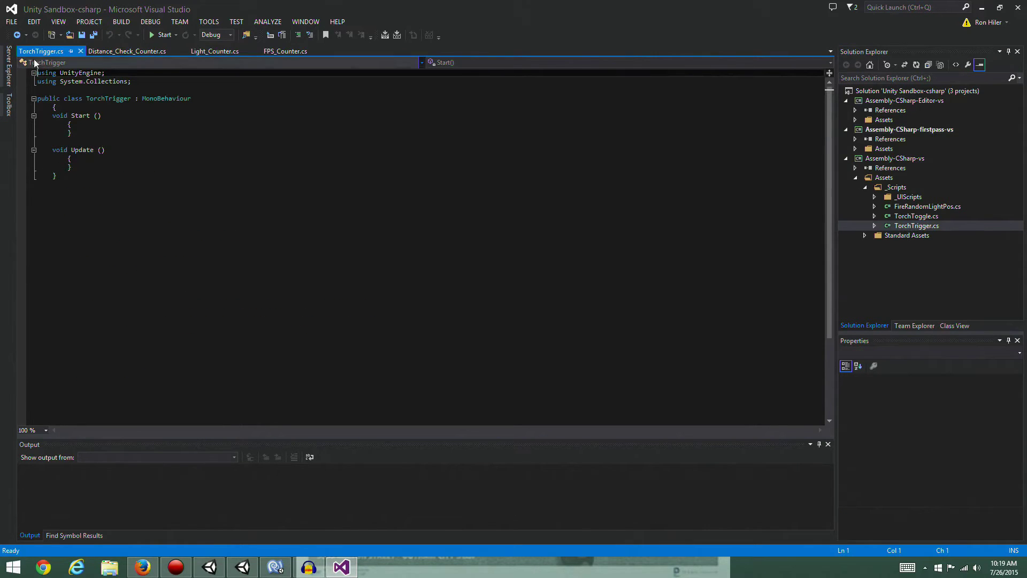
triple_click(148, 85)
key(Delete)
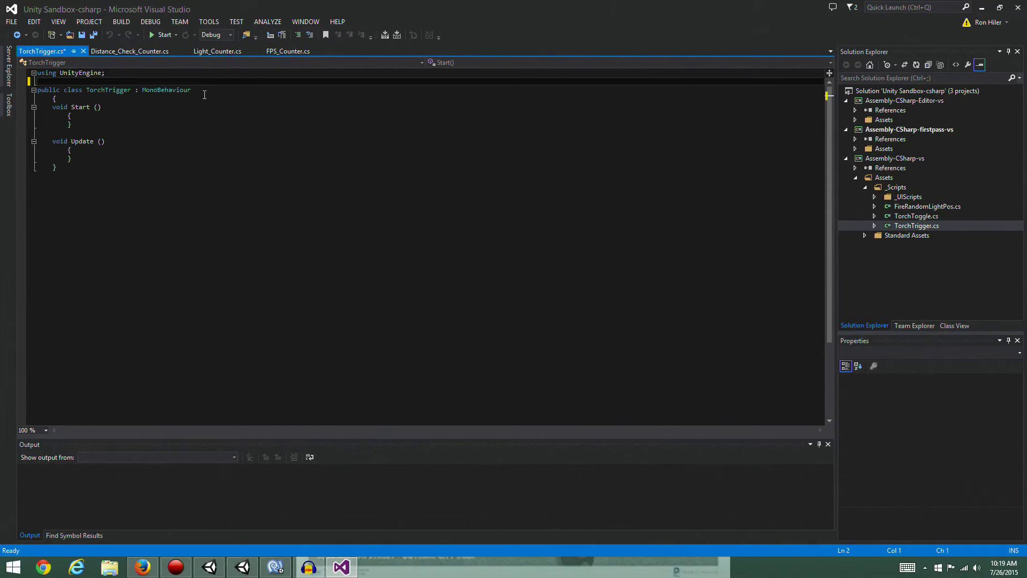
Delete the Start and Update methods from the TorchTrigger class, leaving an empty line in the class body.
click(163, 105)
key(Home)
key(Home)
key(shift+Down)
key(shift+Down)
key(shift+Down)
key(shift+Down)
key(shift+Down)
key(shift+Down)
key(shift+Down)
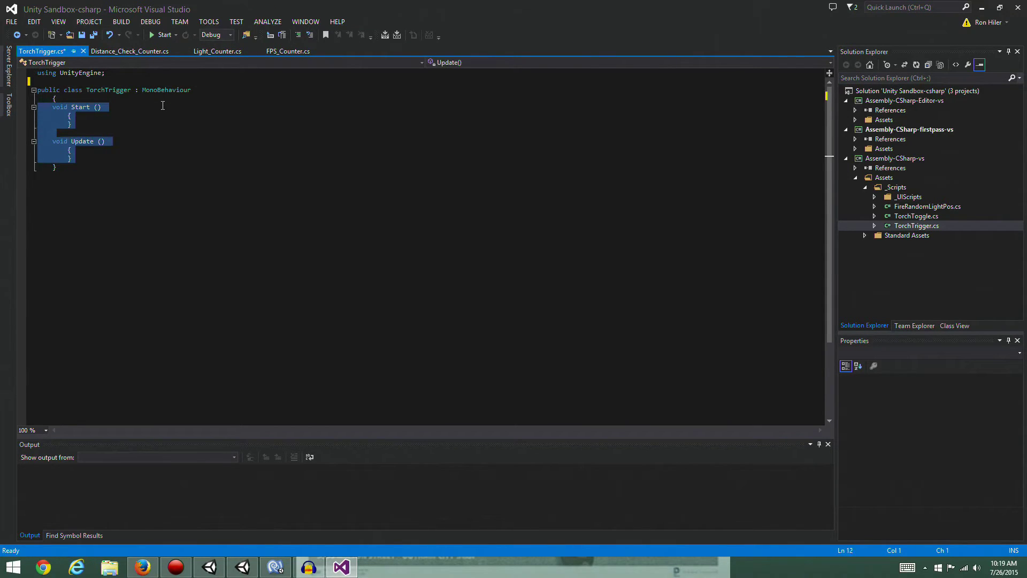
key(Delete)
key(Return)
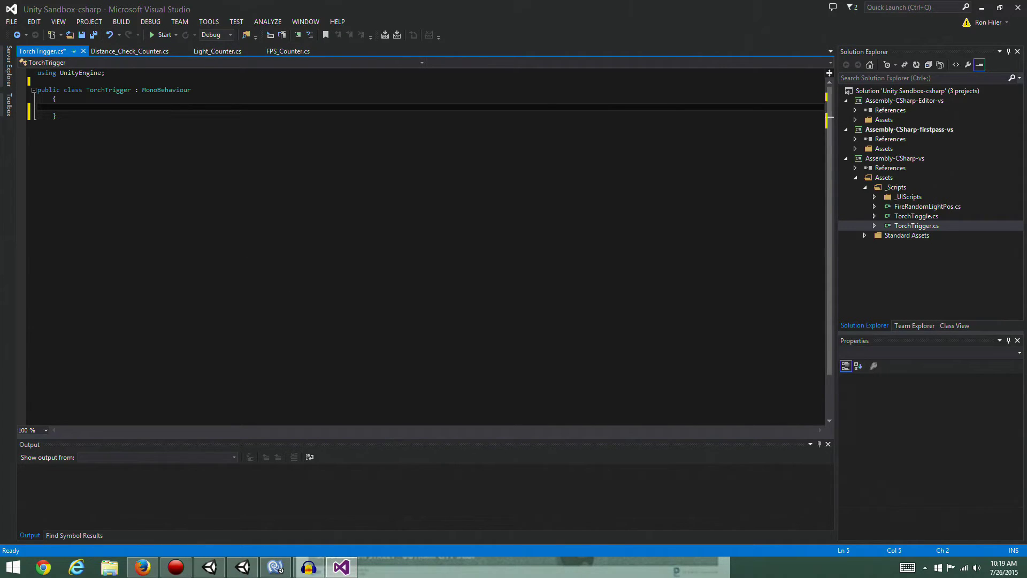
Add an empty method "void OnTriggerEnter(Collider other)" to the TorchTrigger class.
text(void OnTriggerEnter()
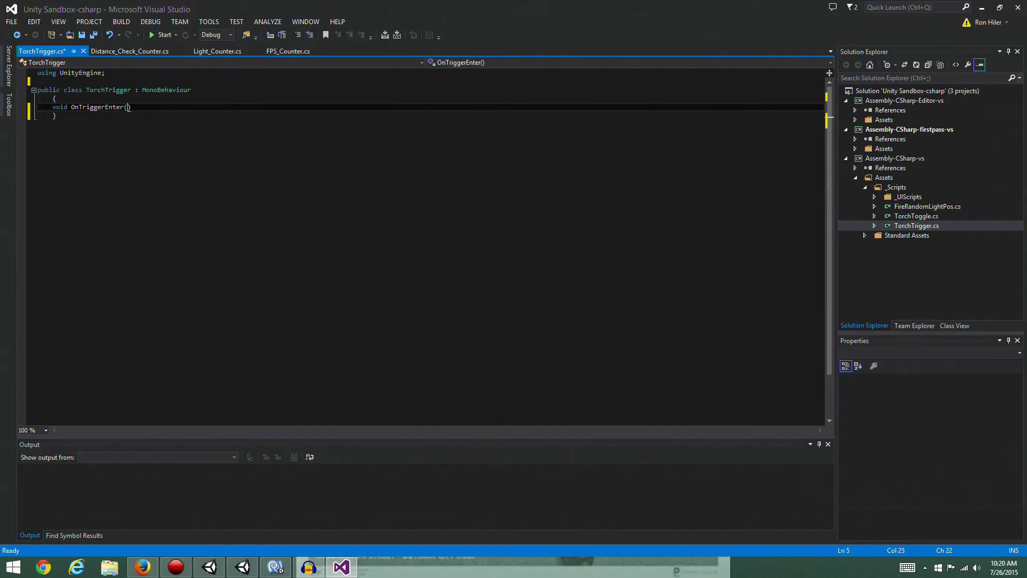
text(C)
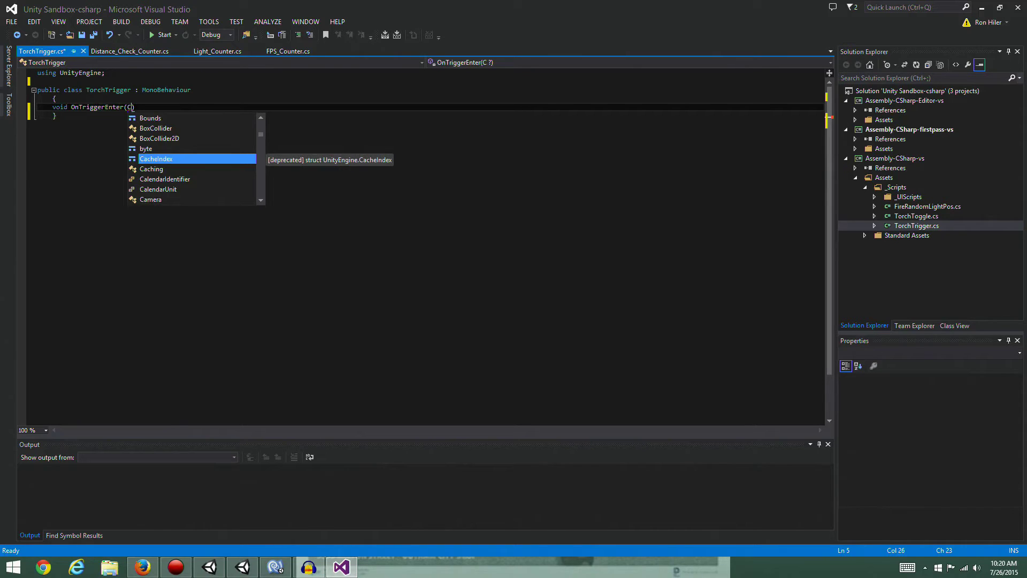
text(ol)
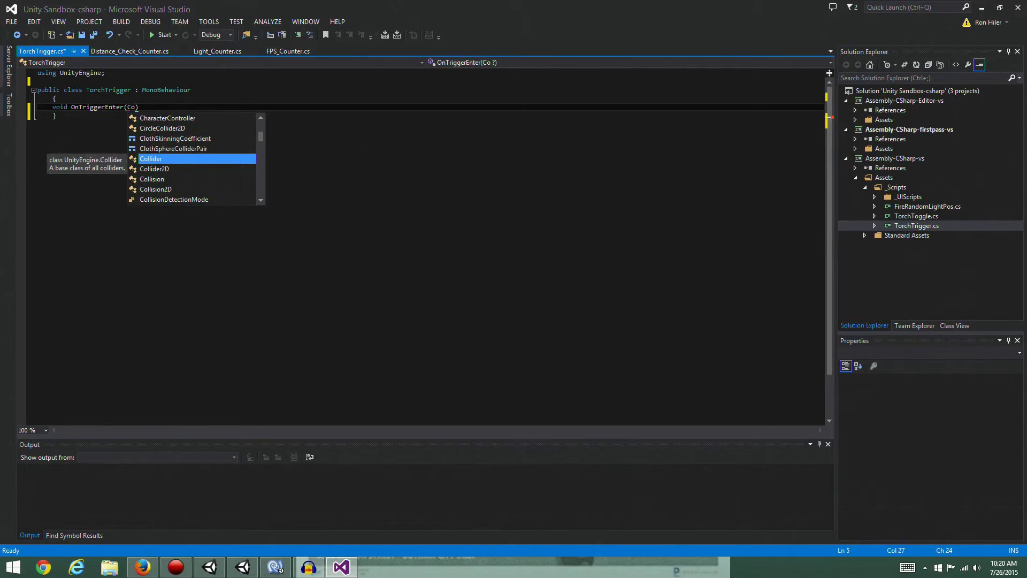
key(Tab)
text(other)
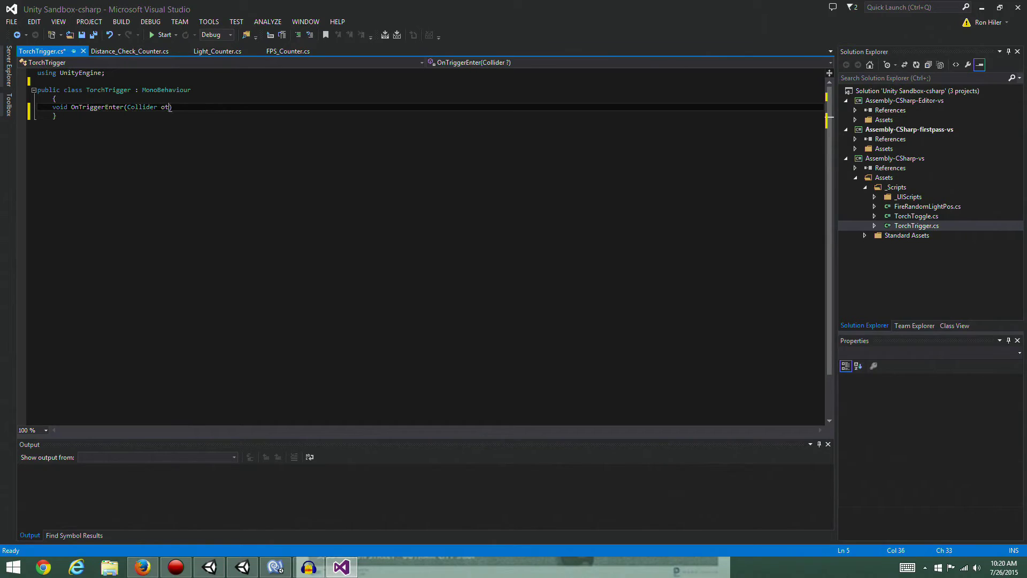
key(Return)
text({)
key(Return)
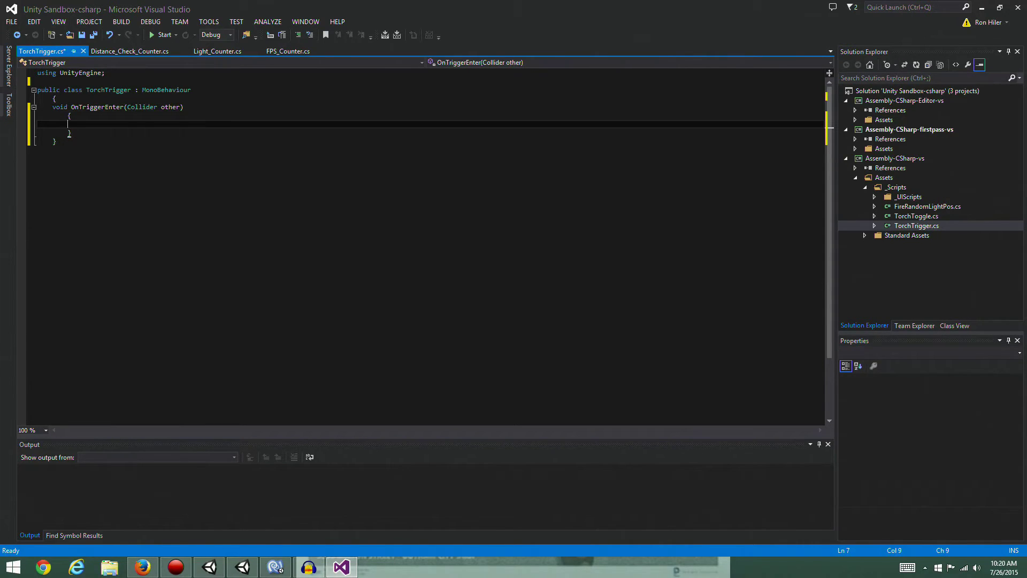
Add an empty method "void OnTriggerExit(Collider other)" below OnTriggerEnter and save all files.
key(Down)
key(End)
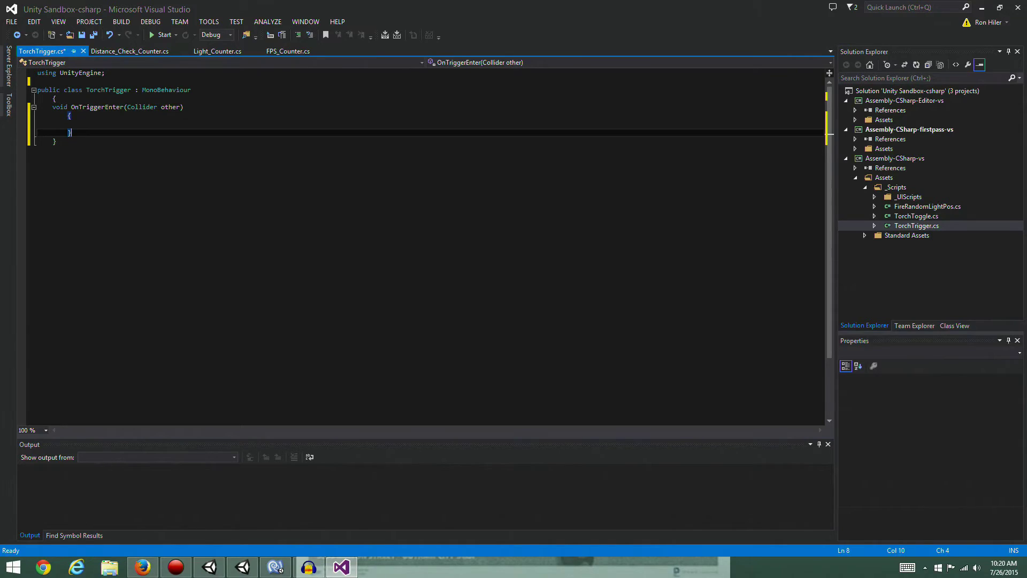
key(Return)
key(Return)
text(void OnTr)
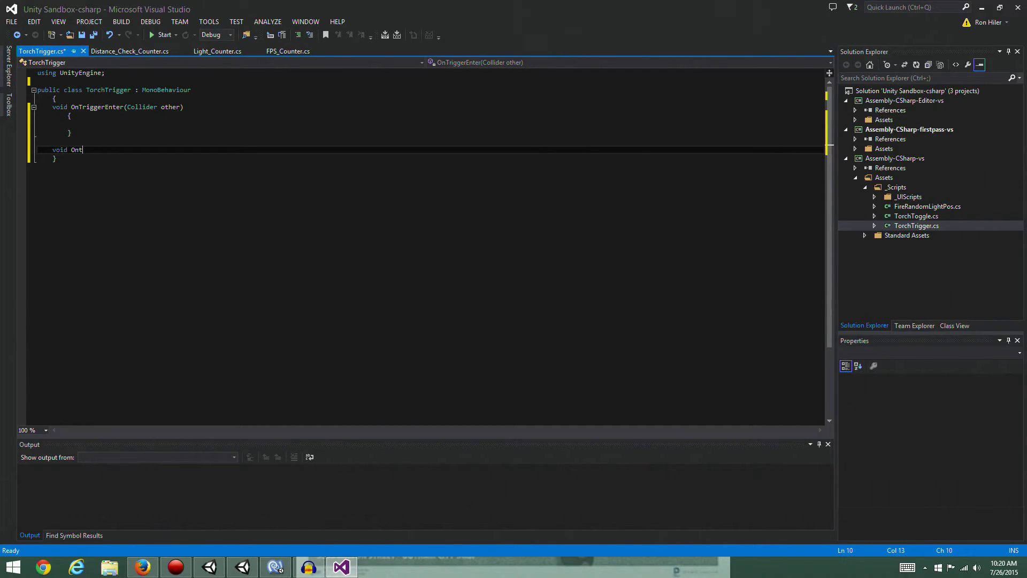
text(iggerExit()
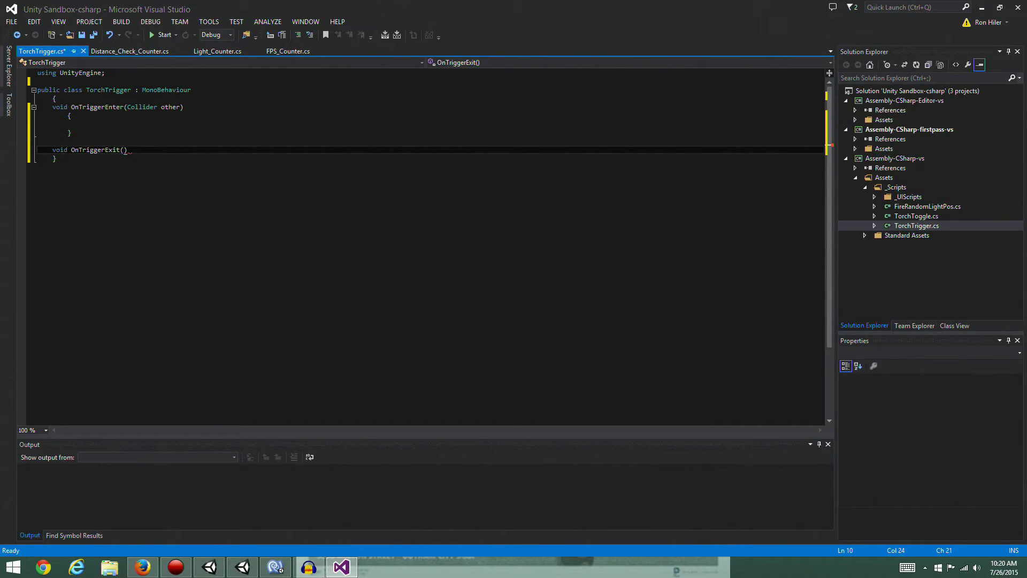
text(Collider))
key(Left)
text(other)
key(End)
key(Return)
text({)
key(Return)
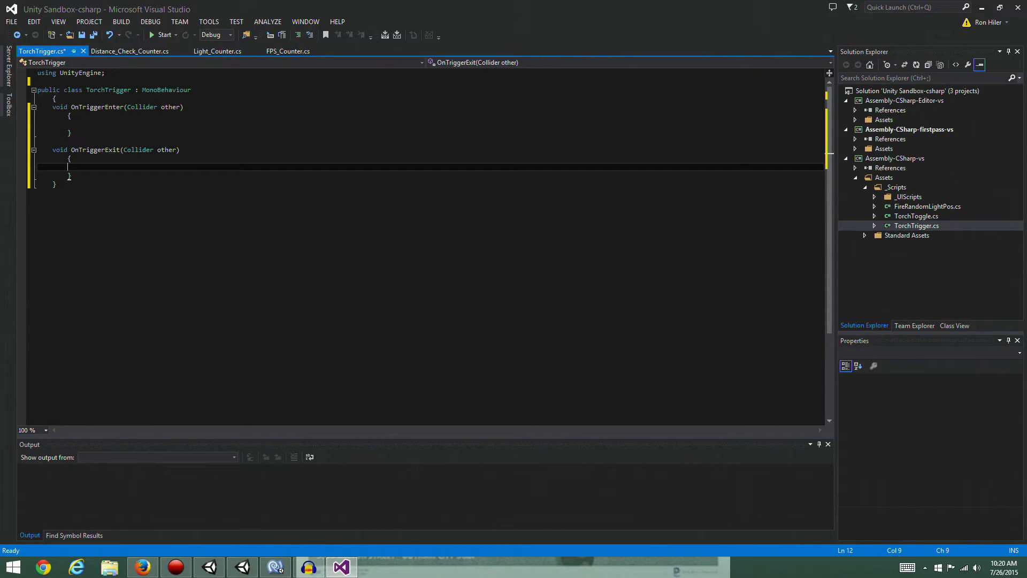
click(94, 37)
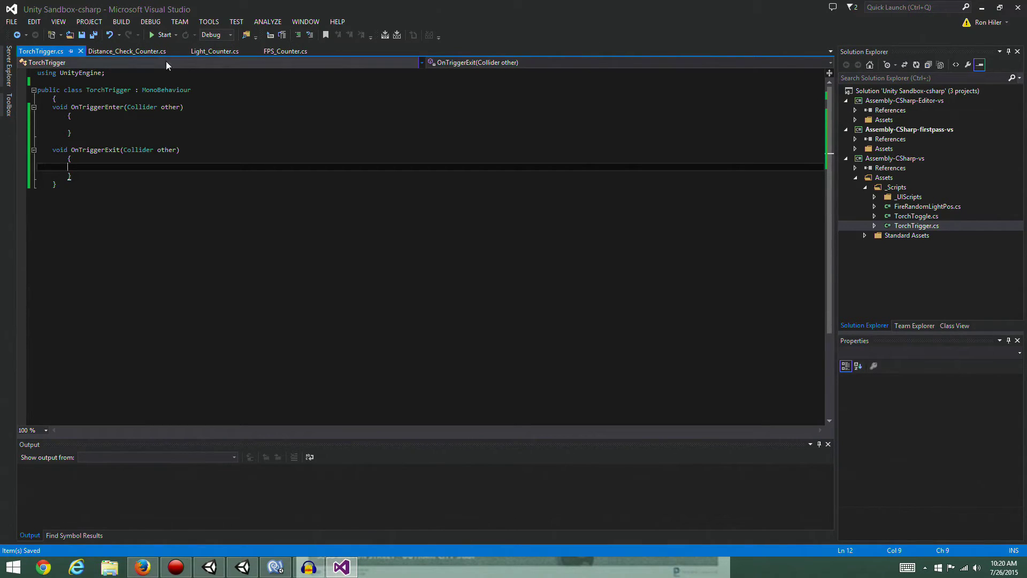
Review the counter code in Distance_Check_Counter.cs and Light_Counter.cs.
click(134, 51)
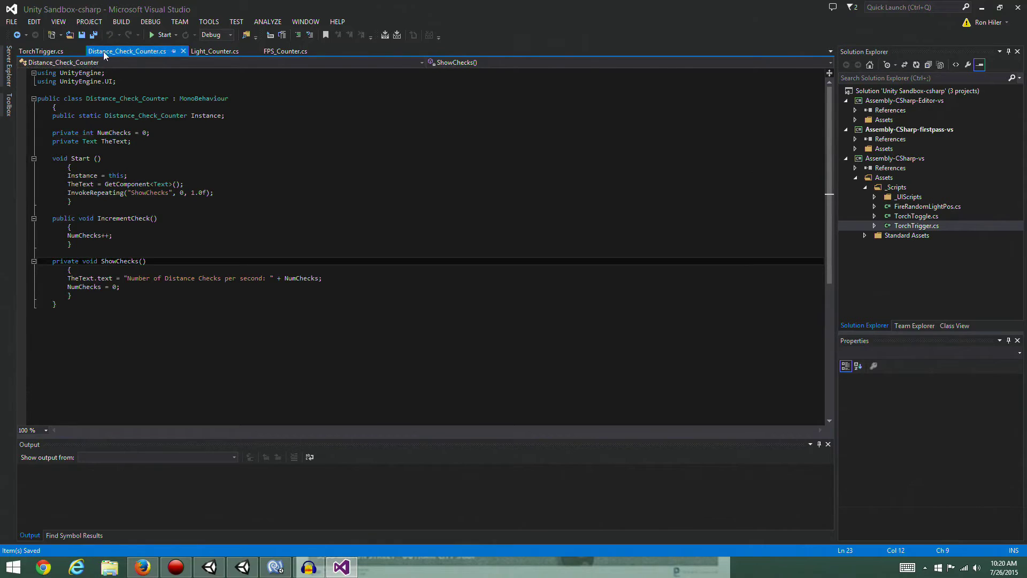
click(40, 51)
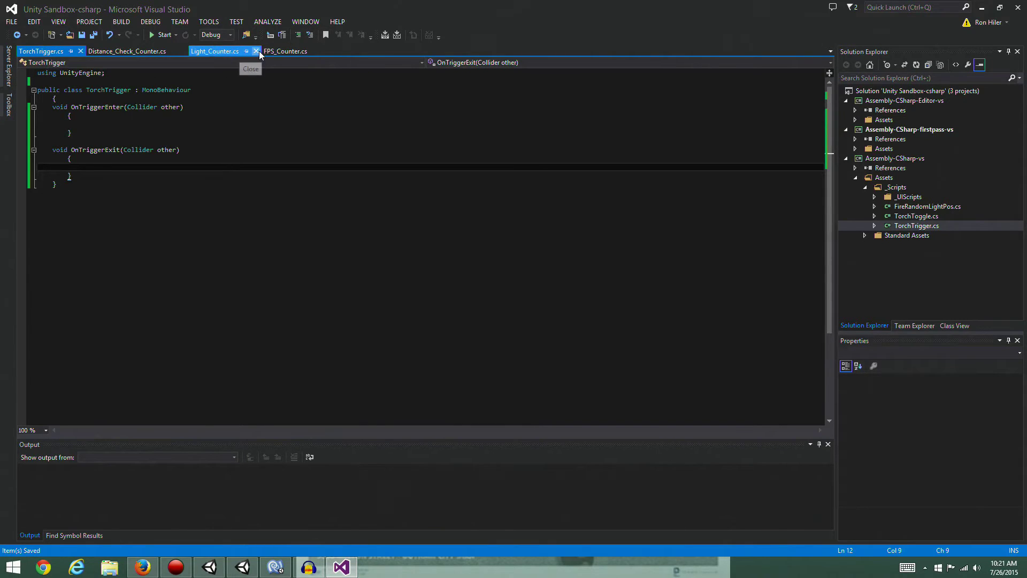
click(219, 51)
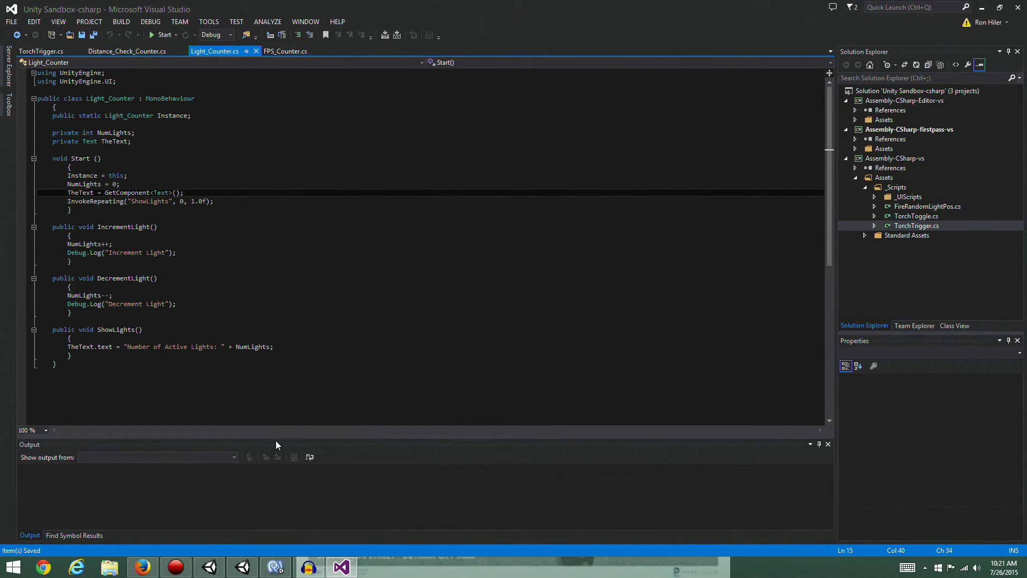
Move the line "Light_Counter.Instance.IncrementLight();" from LightTorch in TorchToggle.cs into OnTriggerEnter in TorchTrigger.cs, removing the extra blank line.
double_click(910, 217)
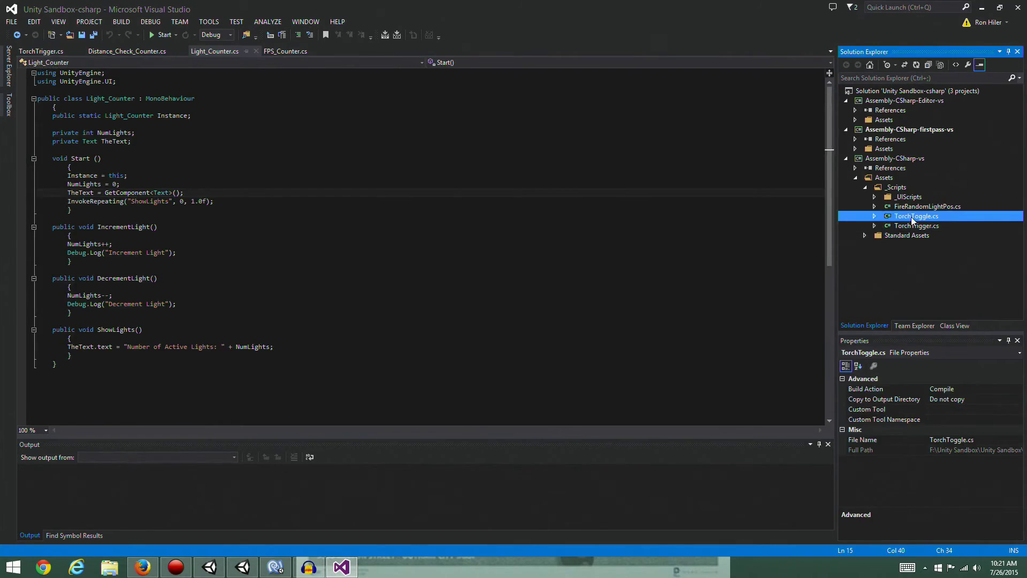
click(218, 221)
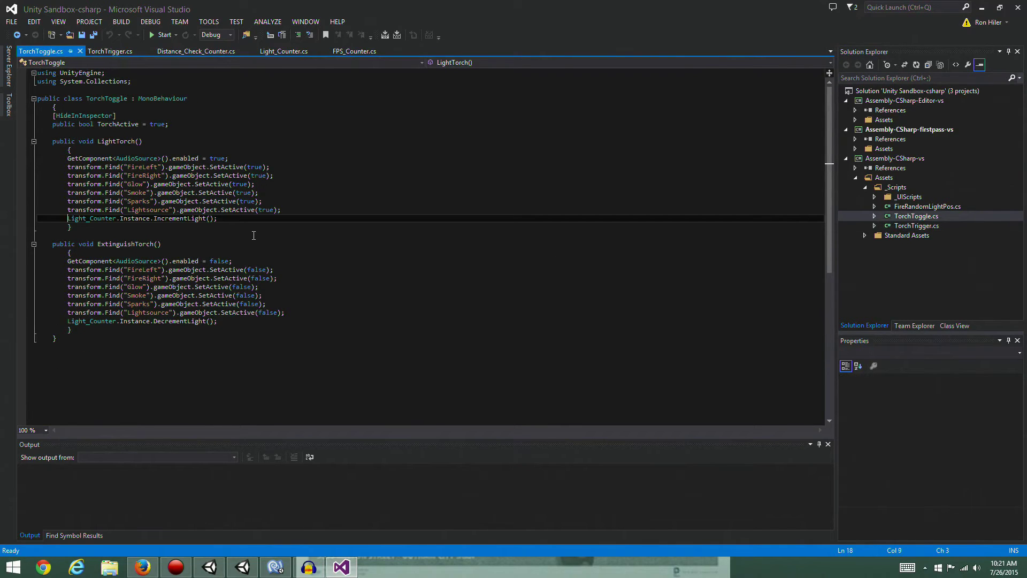
key(Home)
key(shift+Down)
key(ctrl+c)
key(Delete)
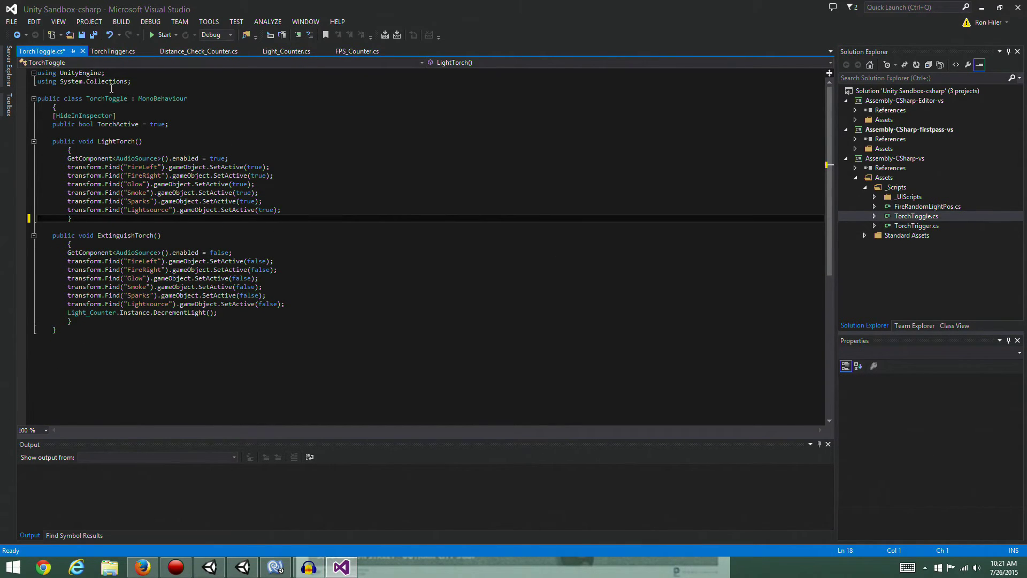
click(115, 52)
click(135, 124)
key(ctrl+v)
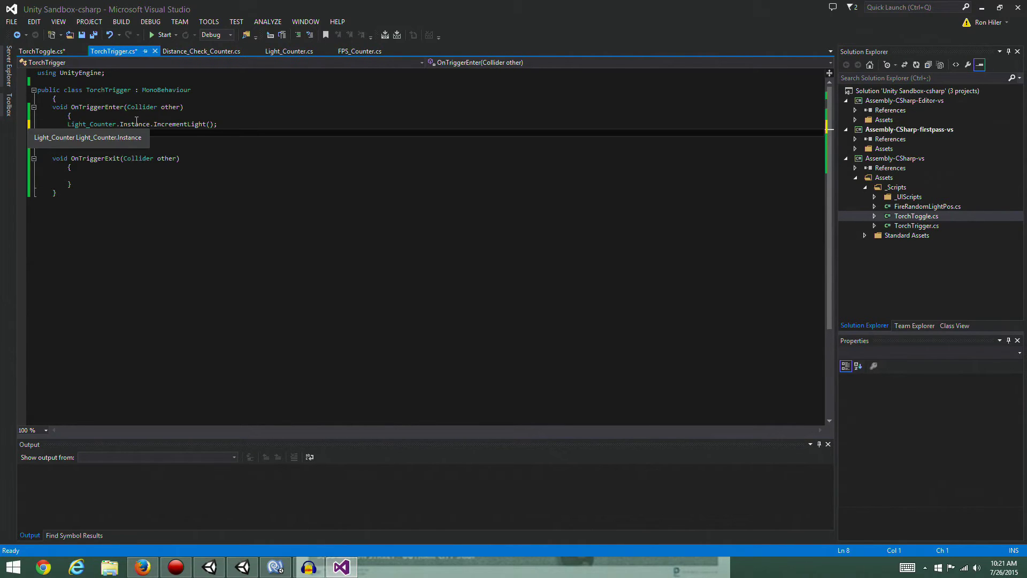
key(Delete)
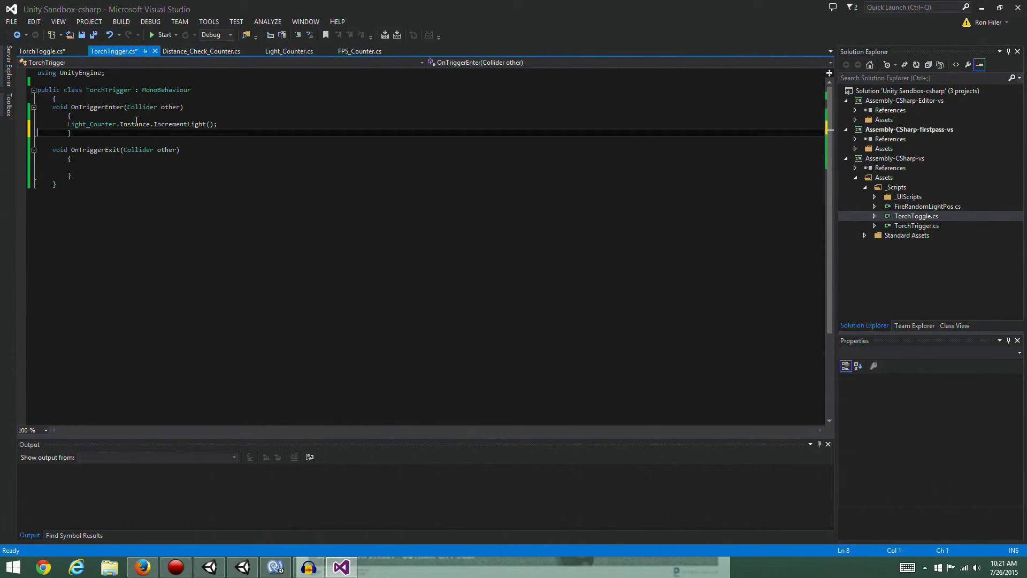
Move "Light_Counter.Instance.DecrementLight();" from ExtinguishTorch in TorchToggle.cs into OnTriggerExit in TorchTrigger.cs, remove the blank line and save all files.
click(42, 50)
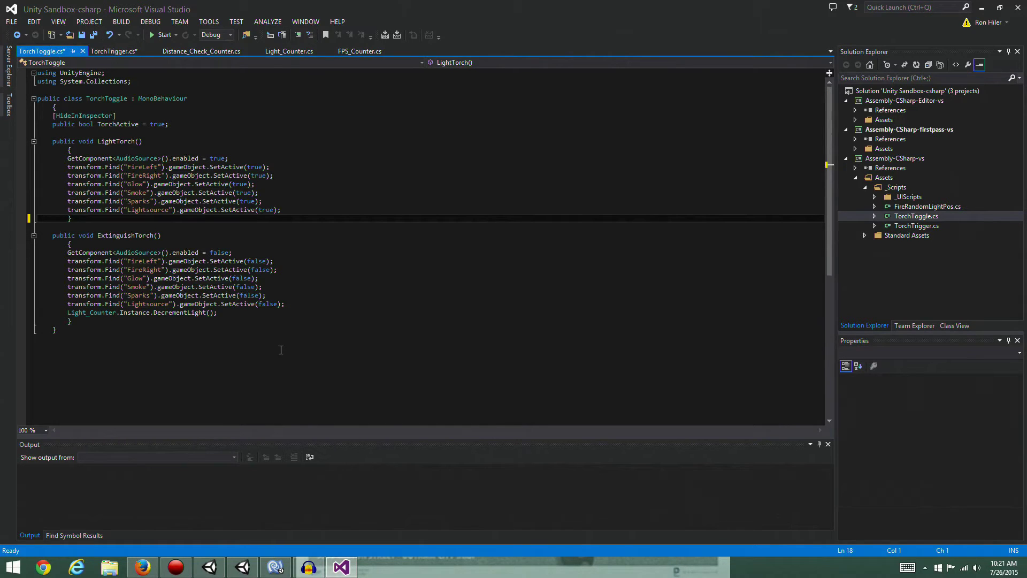
click(243, 311)
triple_click(243, 314)
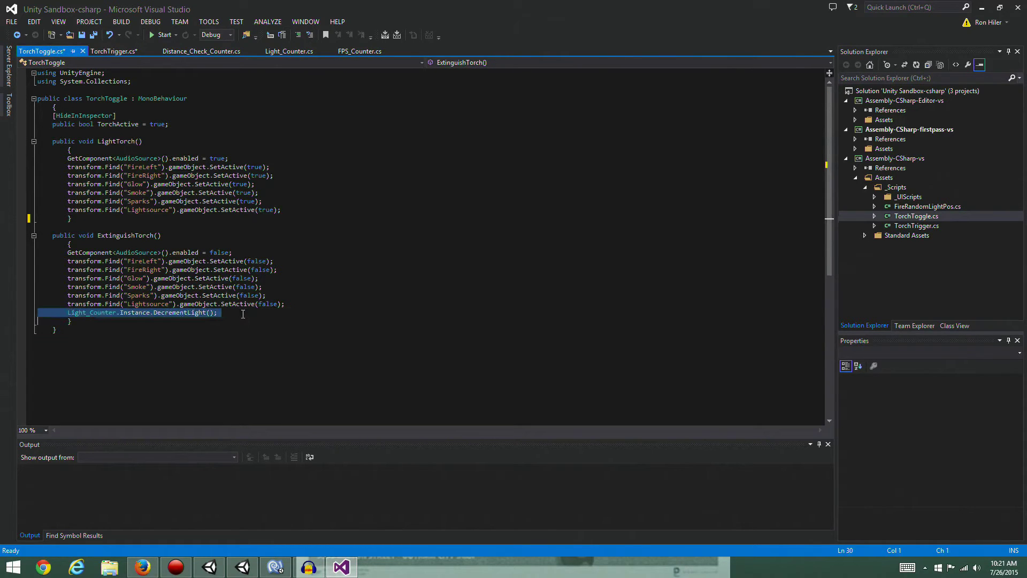
key(ctrl+x)
click(113, 51)
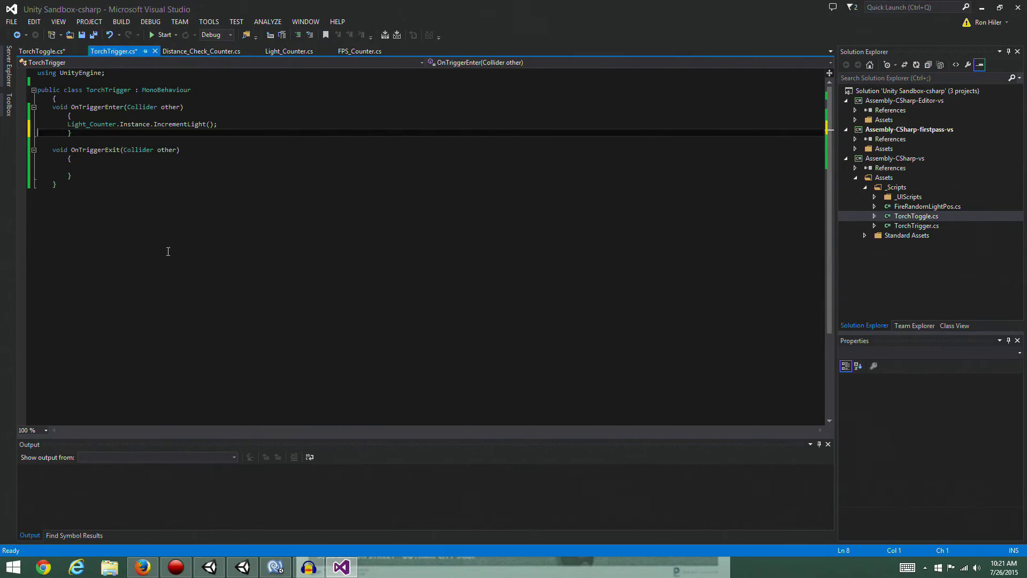
click(122, 166)
key(ctrl+v)
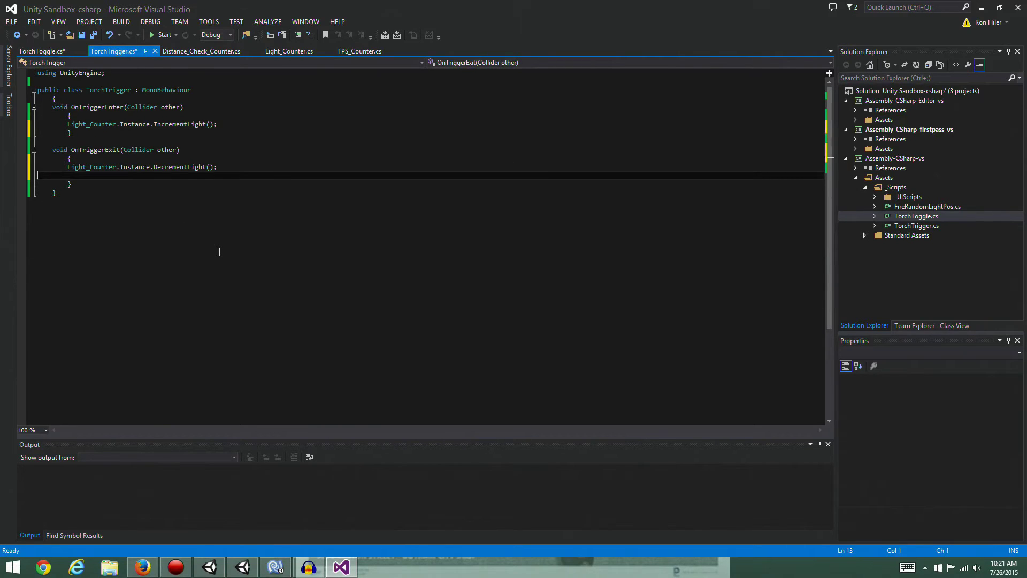
key(Delete)
click(93, 34)
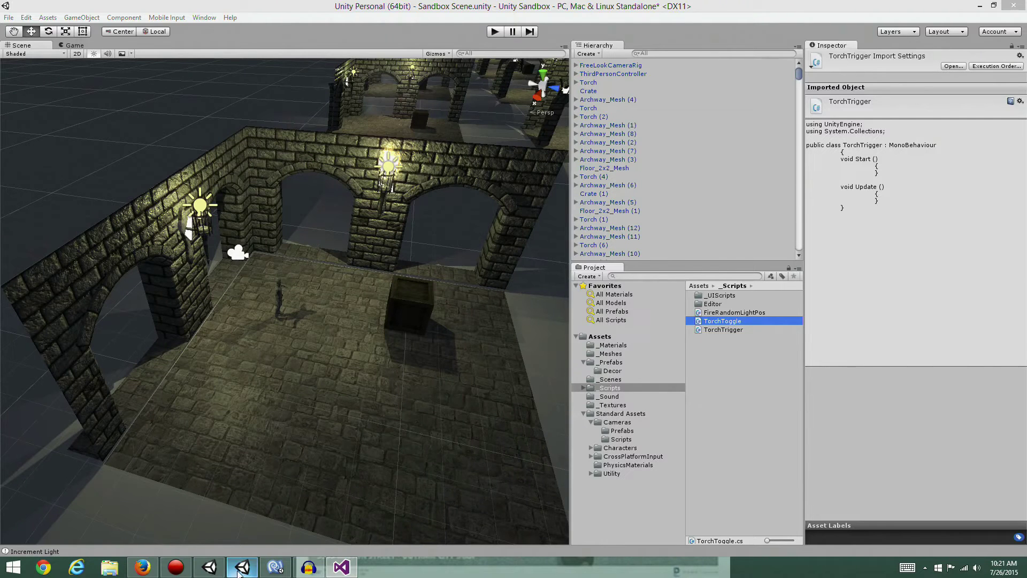
Switch to Unity, play the scene while running the character forward through the rooms to check the active lights counter, and stop playing.
click(242, 567)
click(495, 31)
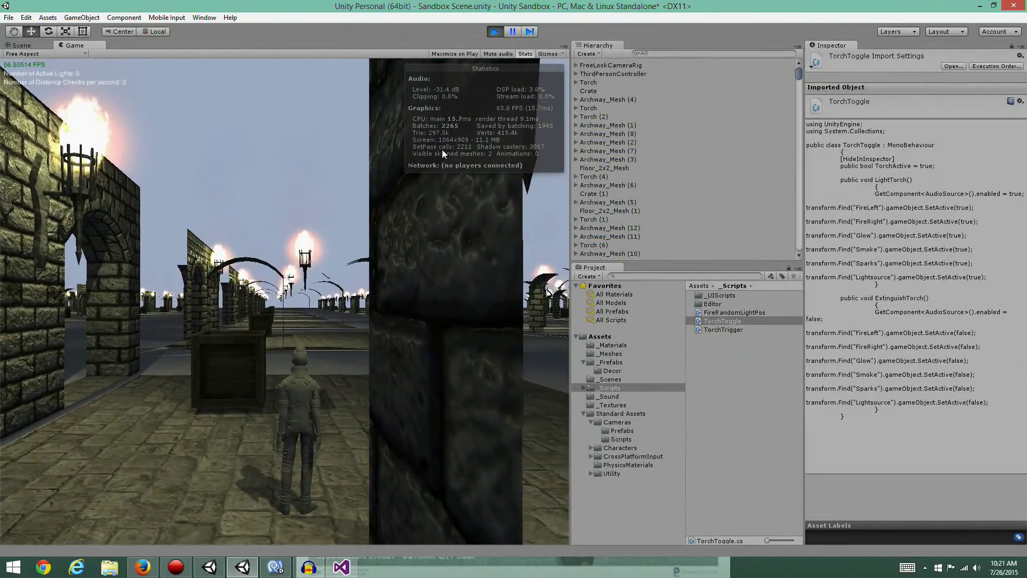
key(w)
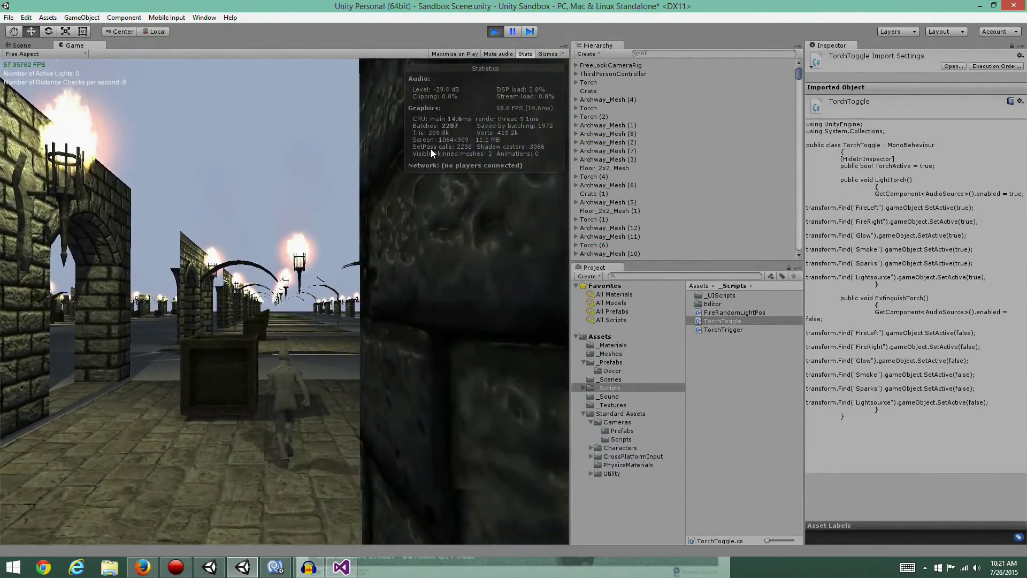
key(w)
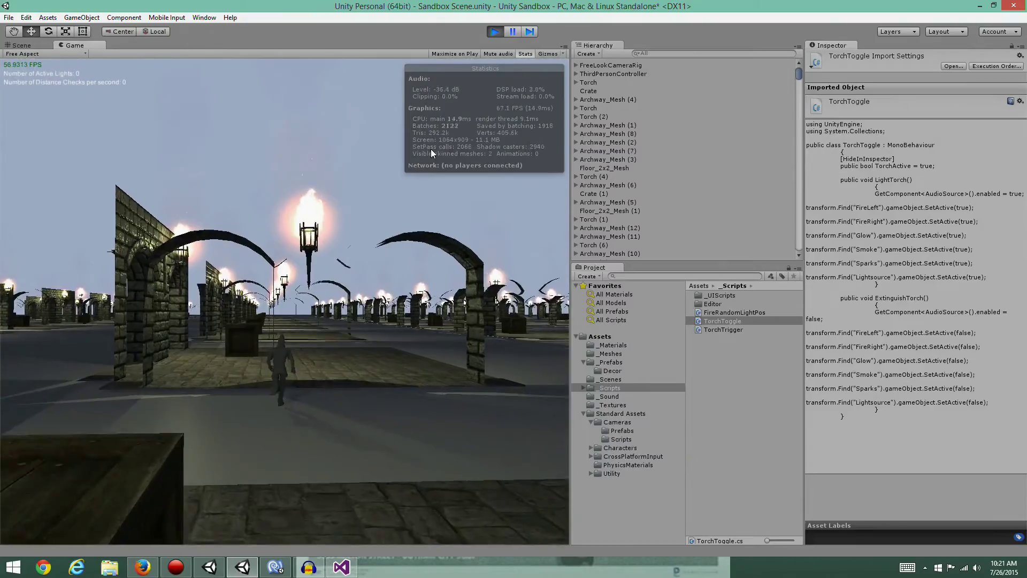
key(w)
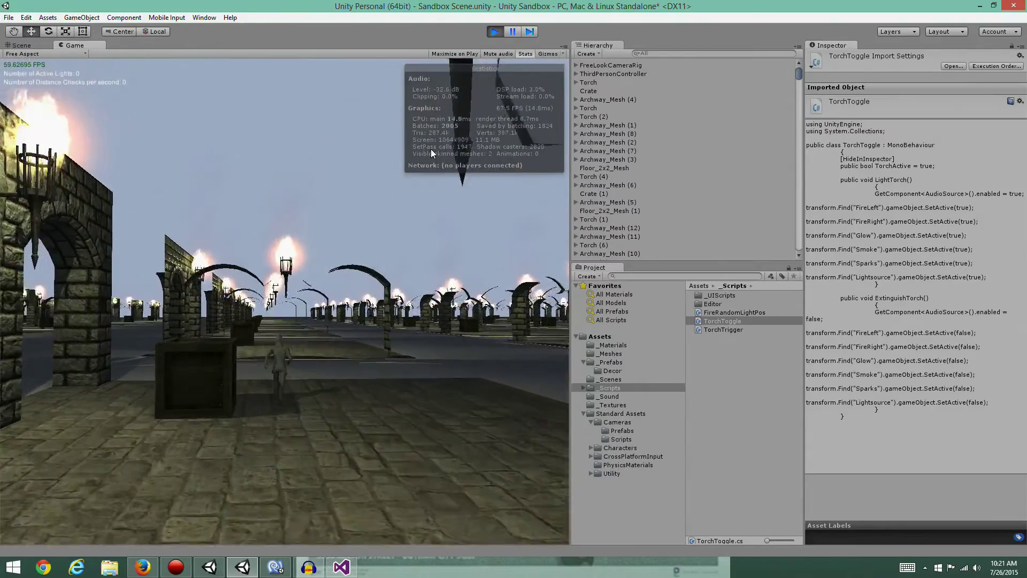
key(w)
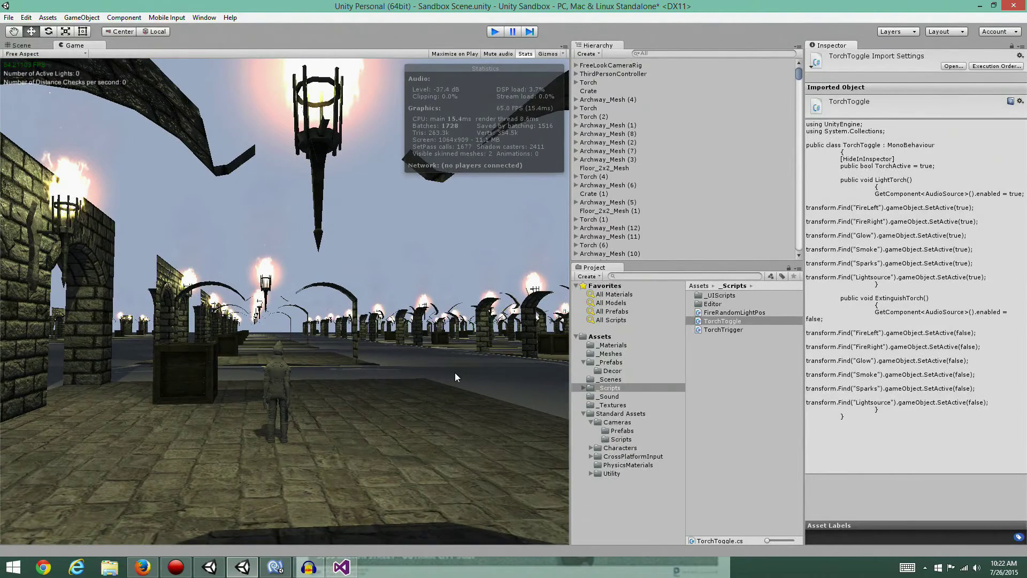
key(ctrl+p)
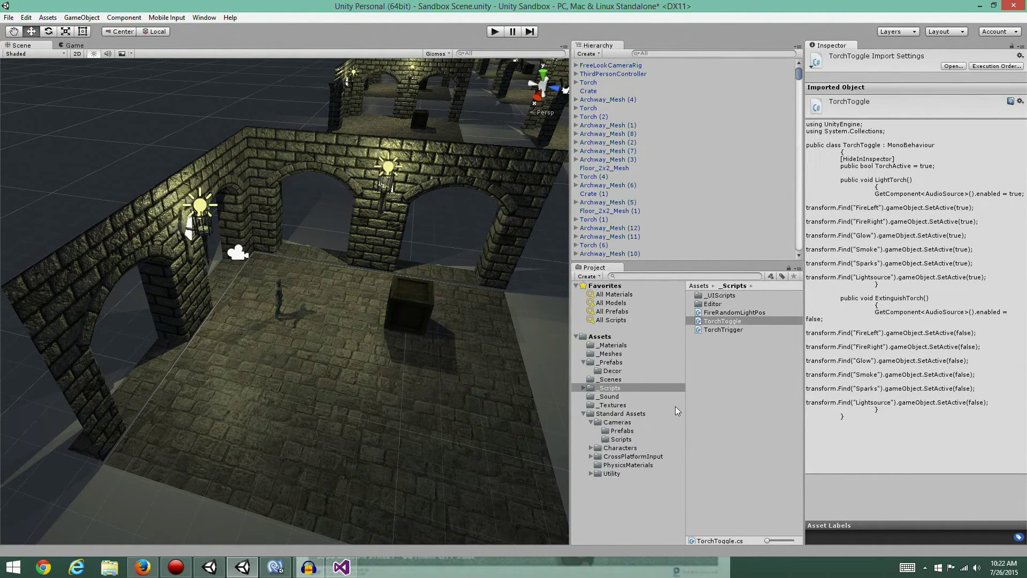
Collapse the Standard Assets folder in the project and show the contents of the _Scripts folder.
click(612, 372)
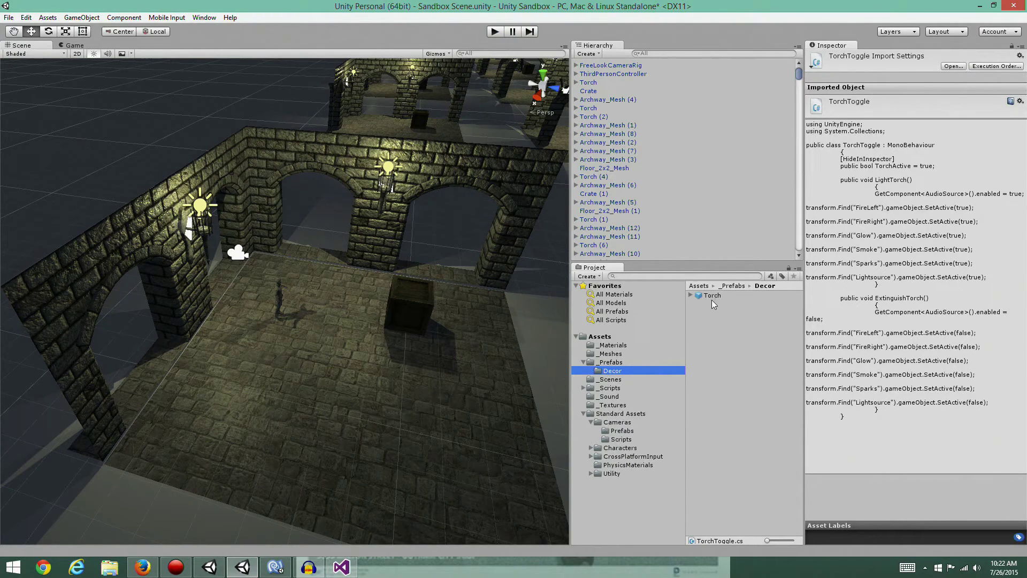
click(622, 440)
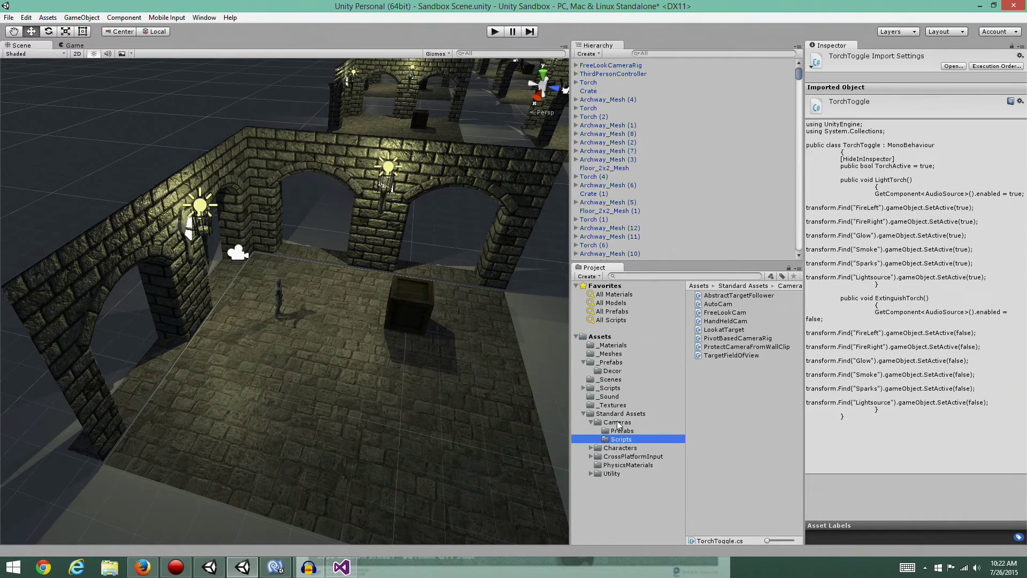
click(582, 414)
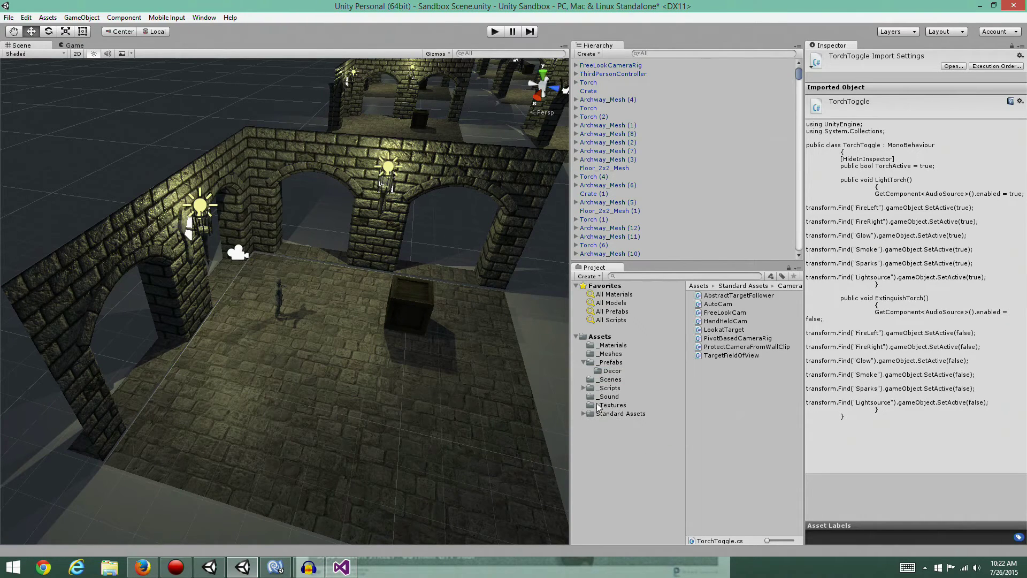
click(609, 389)
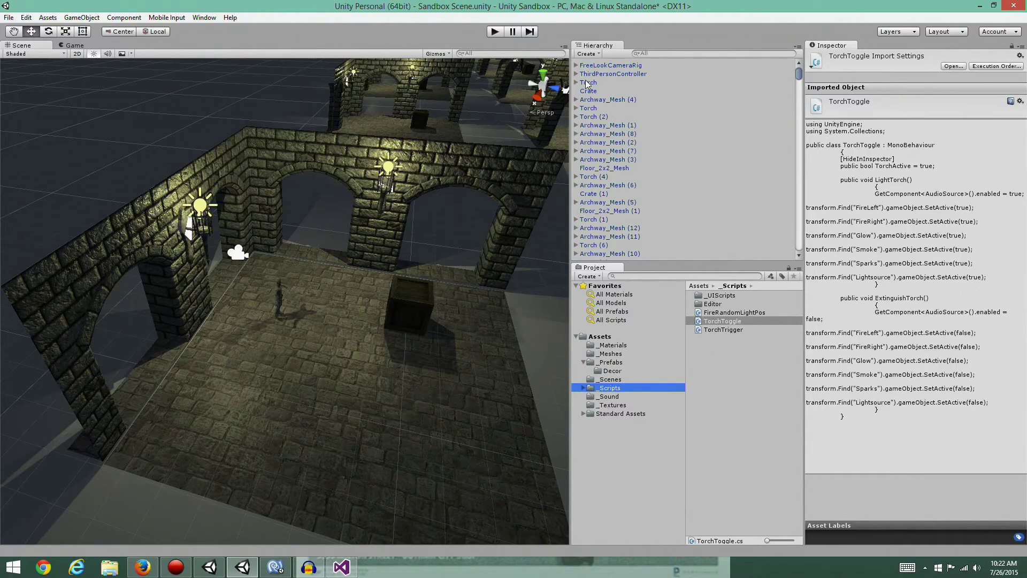
Select the first Torch in the scene, review its components and apply its changes to the Torch prefab.
drag(723, 324, 594, 66)
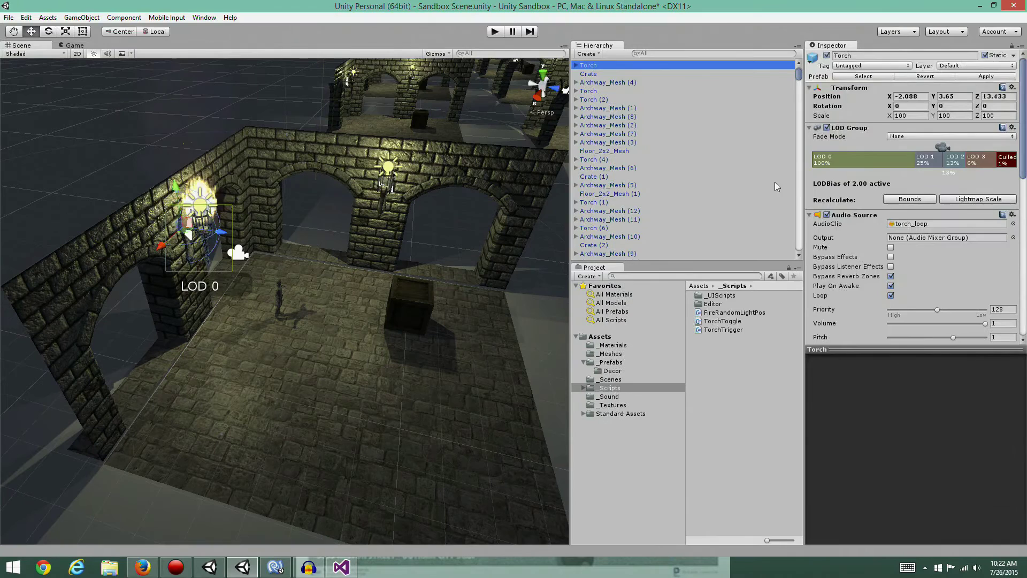
scroll(933, 292, down, 10)
scroll(933, 292, down, 2)
scroll(888, 301, up, 5)
scroll(887, 300, down, 5)
scroll(858, 293, up, 5)
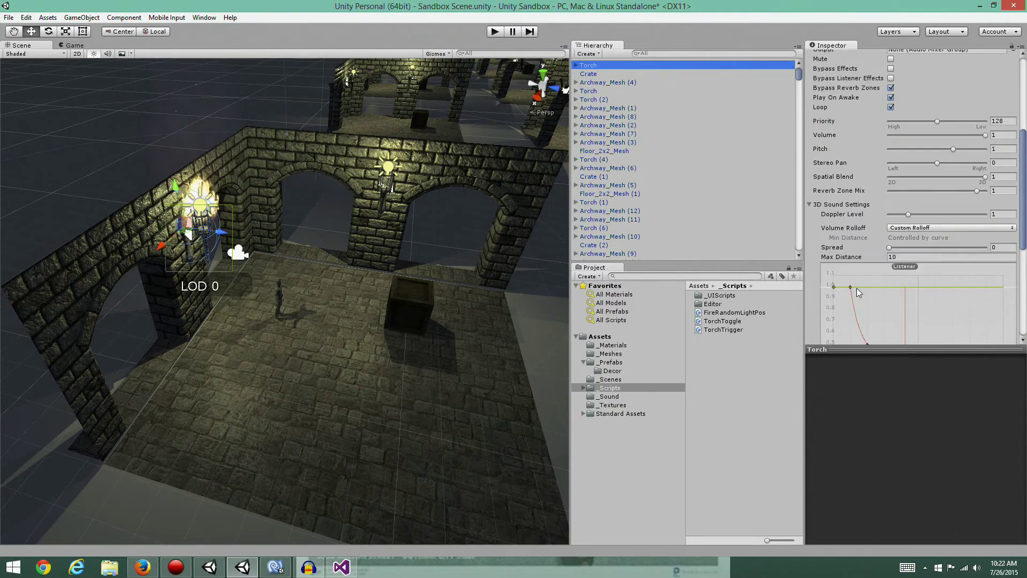
scroll(858, 293, up, 6)
click(987, 77)
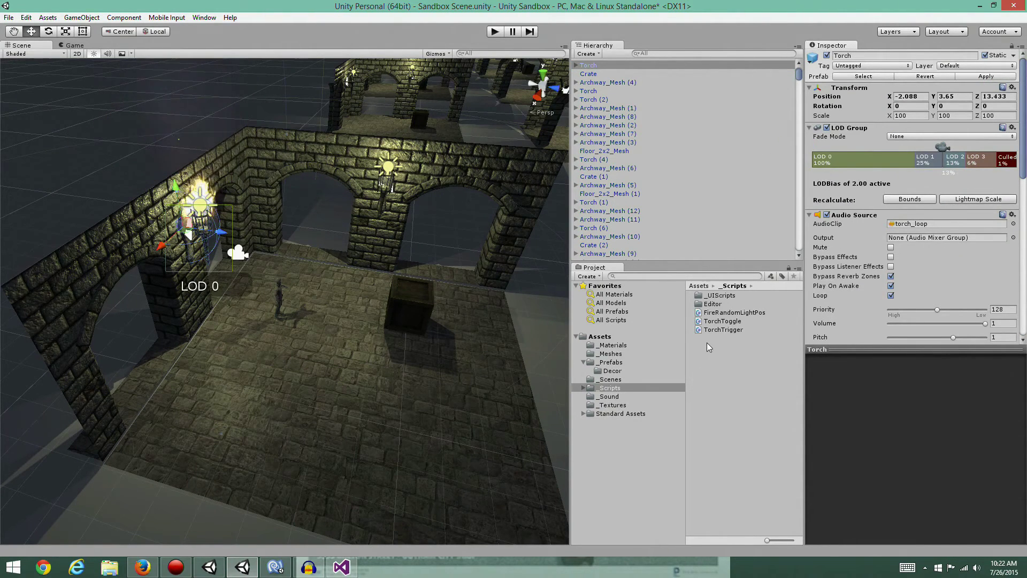
Open the Torch prefab in _Prefabs/Decor and examine its Torch Toggle, Sphere Collider and Torch Trigger components.
click(608, 364)
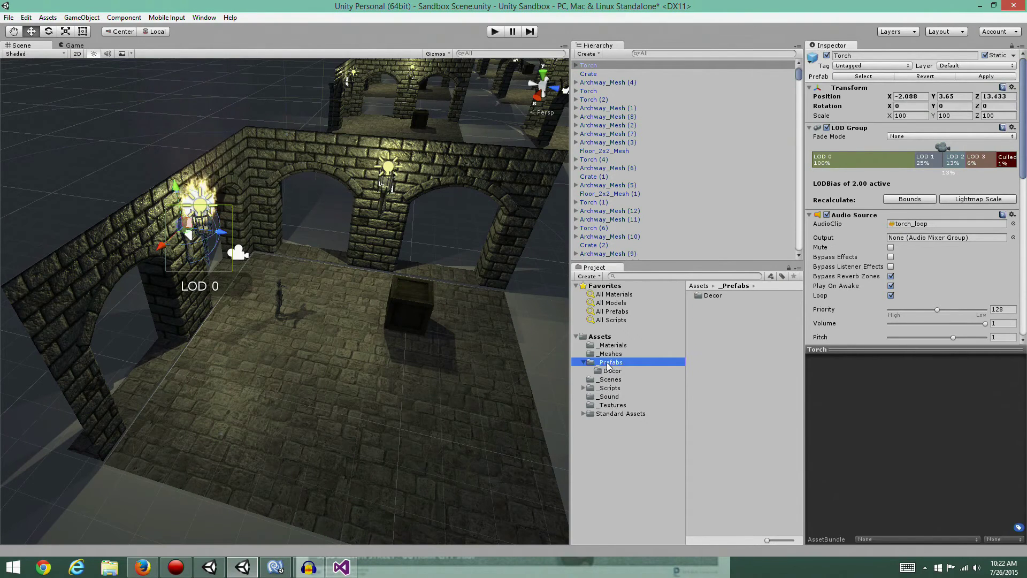
click(610, 370)
click(714, 296)
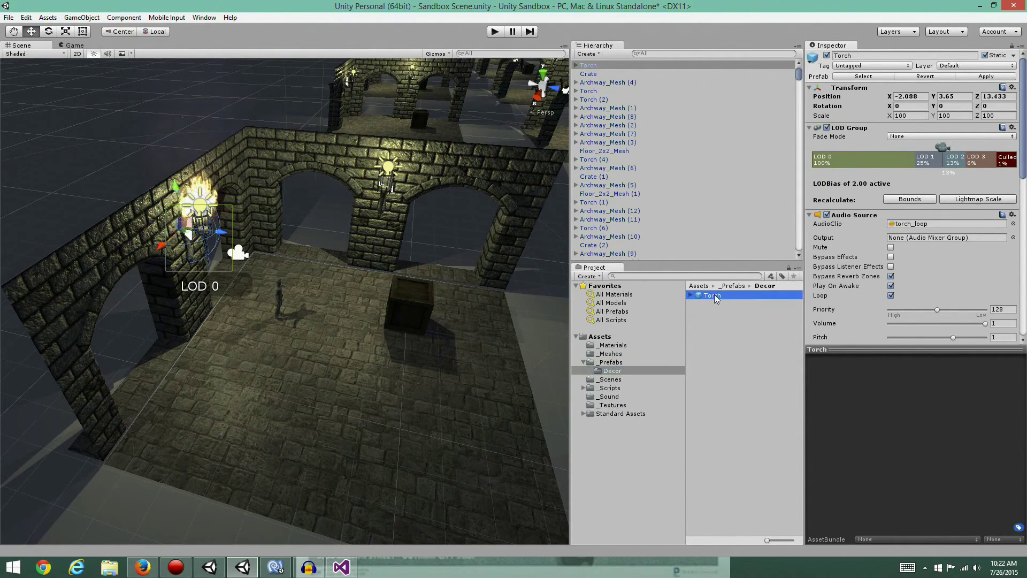
scroll(958, 305, down, 10)
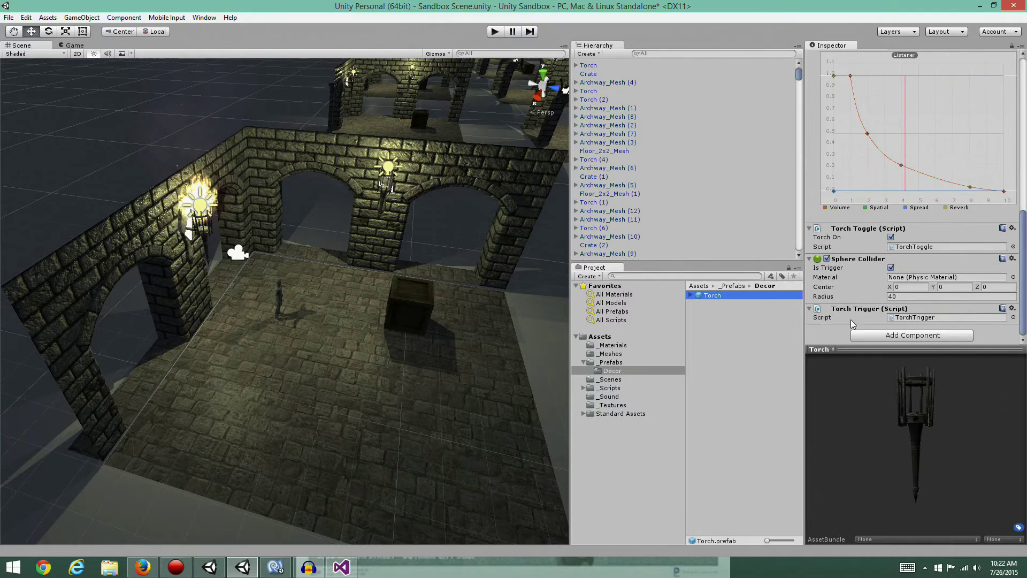
Play the scene, run the character forward out of the rooms to check the active lights counter, and stop playing.
click(494, 31)
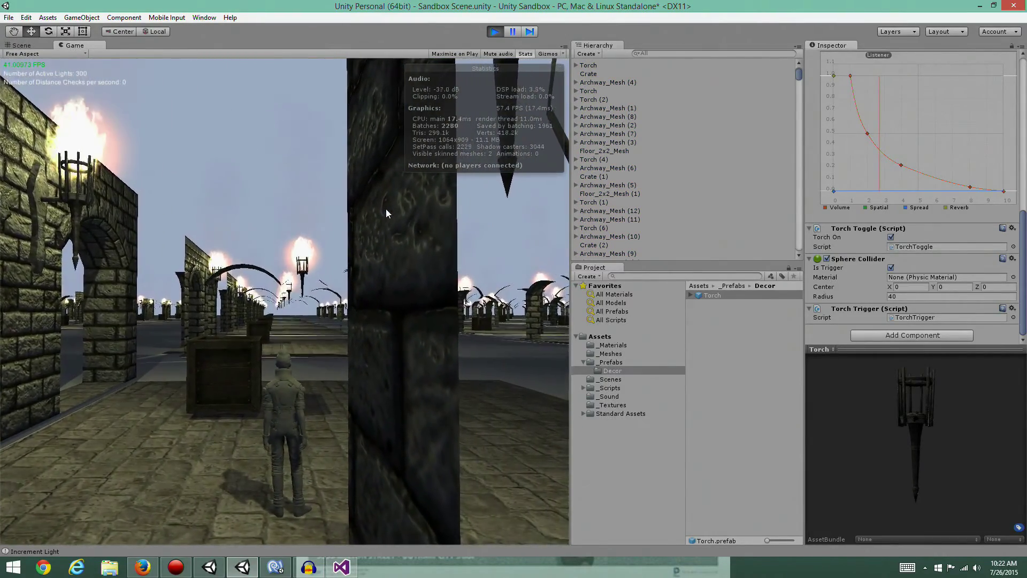
key(w)
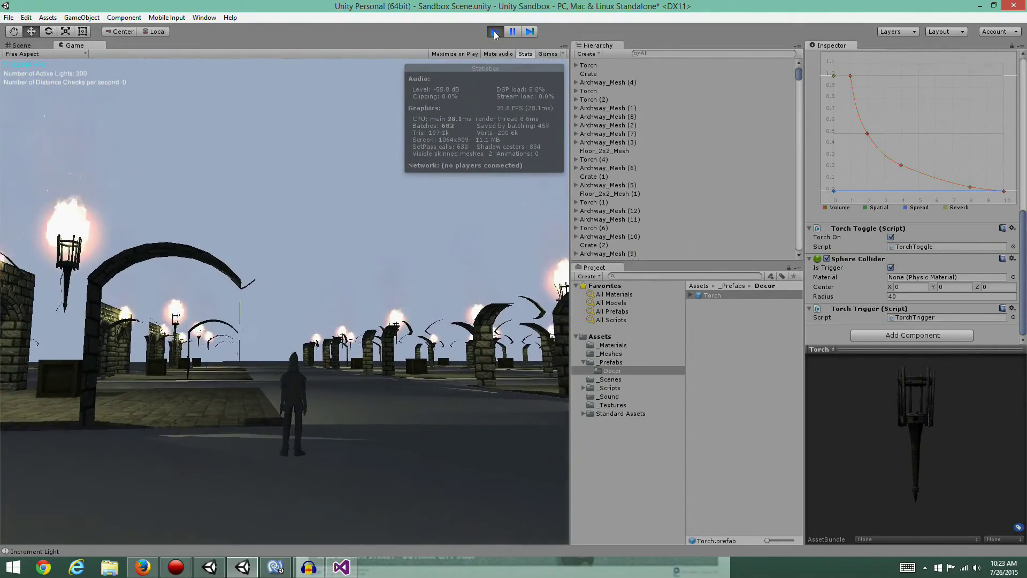
key(ctrl+p)
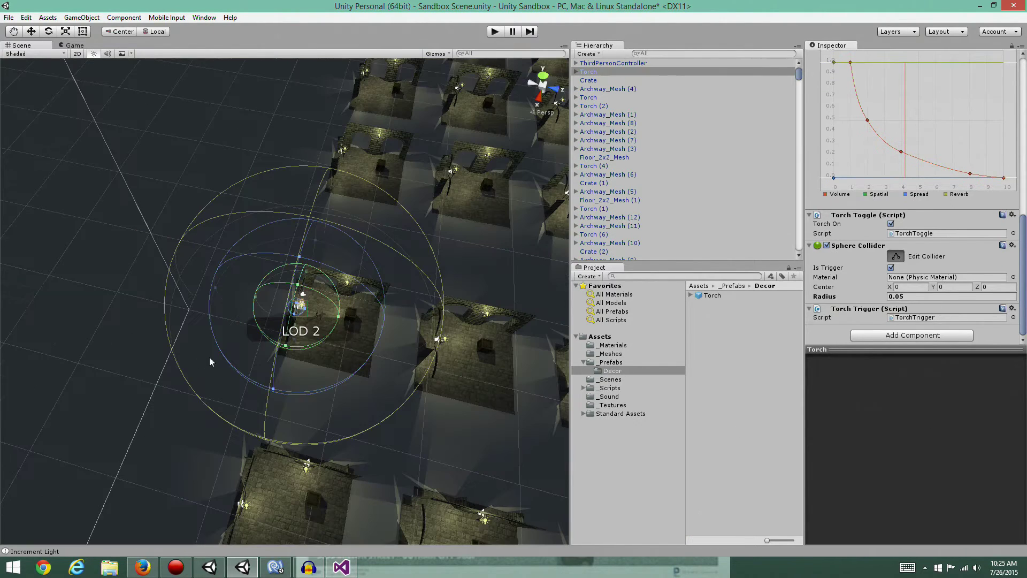
Enlarge the scene Torch's sphere collider by its handles to a radius of about 0.44.
drag(339, 317, 540, 345)
scroll(540, 343, down, 5)
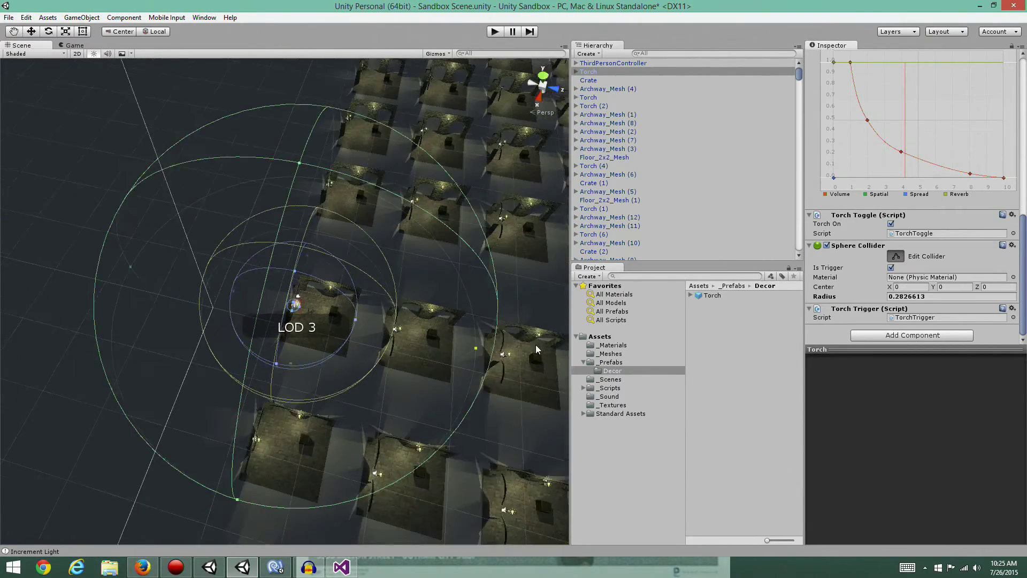
alt+drag(481, 365, 489, 445)
scroll(441, 415, down, 3)
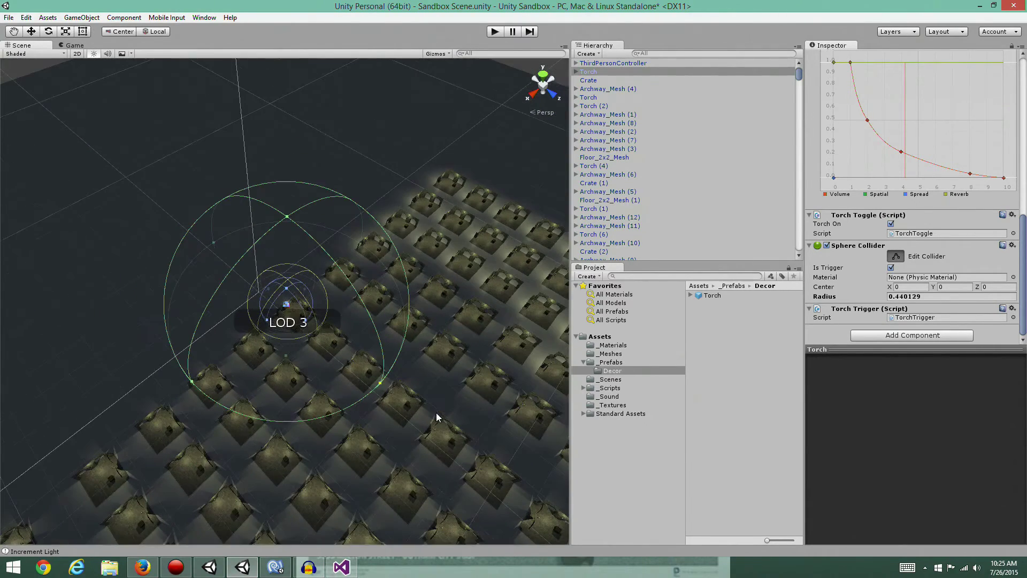
Set the scene Torch's sphere collider radius to 40 and view the sphere's full extent over the room grid.
click(937, 299)
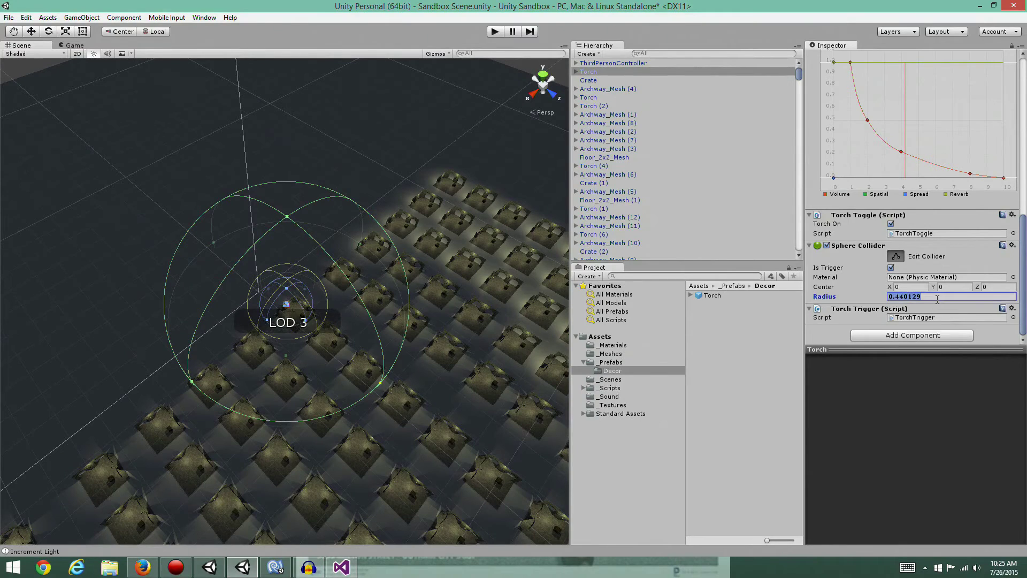
text(40)
scroll(367, 411, down, 10)
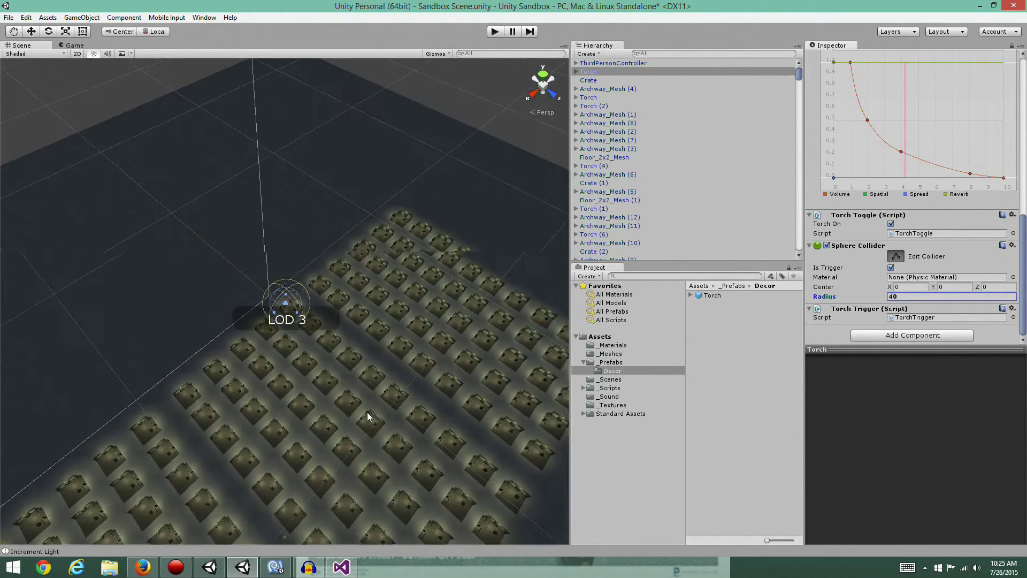
scroll(357, 408, down, 5)
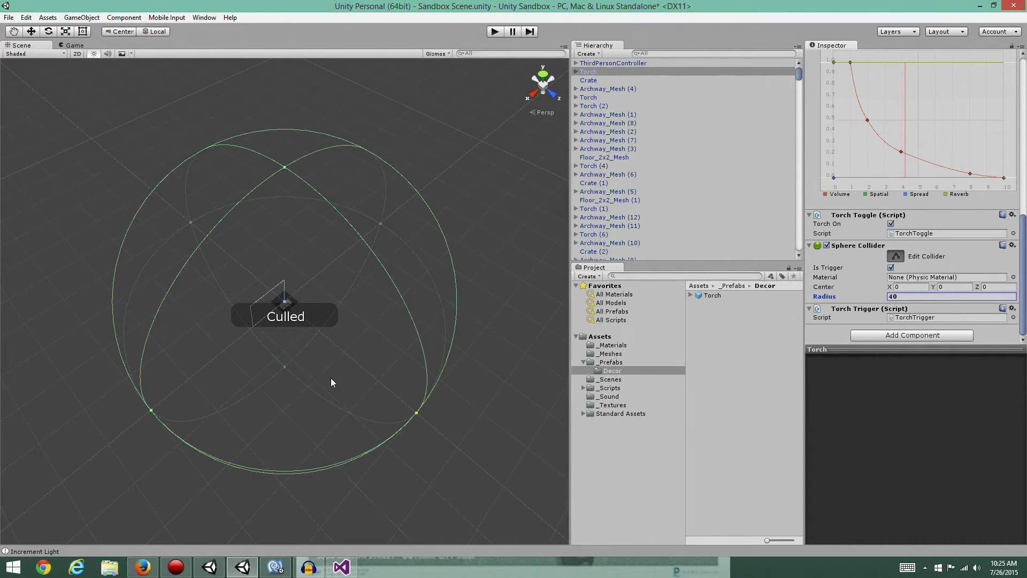
click(922, 295)
Set the Sphere Collider radius of the Torch prefab to 4.
click(711, 295)
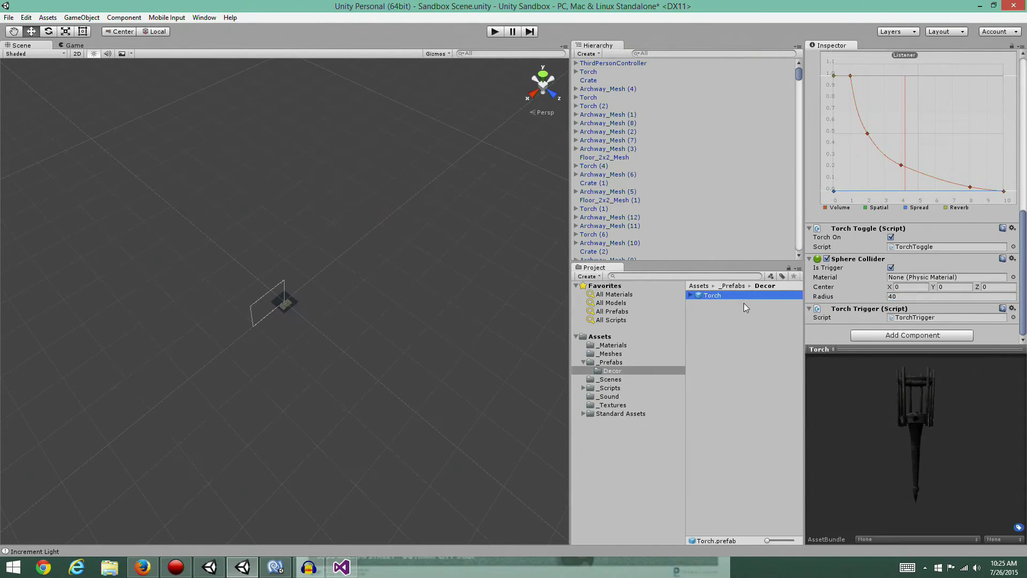
click(922, 297)
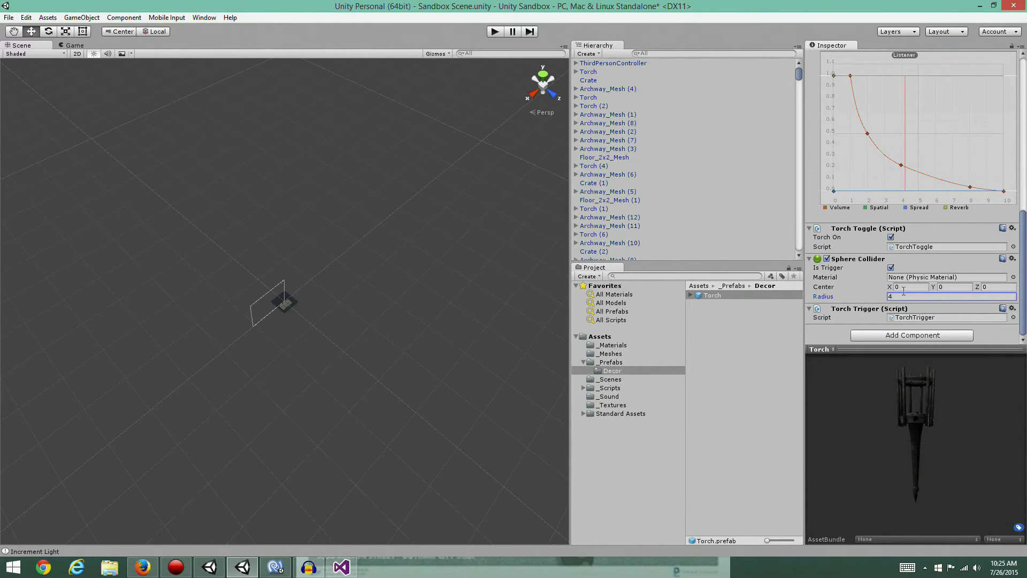
click(909, 287)
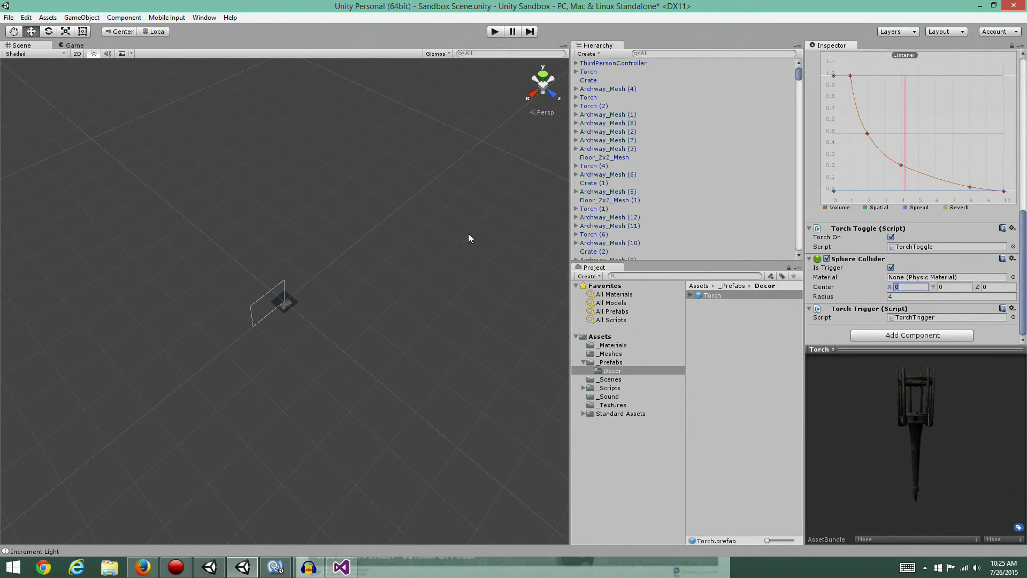
Revert the first scene Torch to its prefab values and select the second Torch to compare its collider sphere.
click(593, 72)
scroll(412, 347, up, 5)
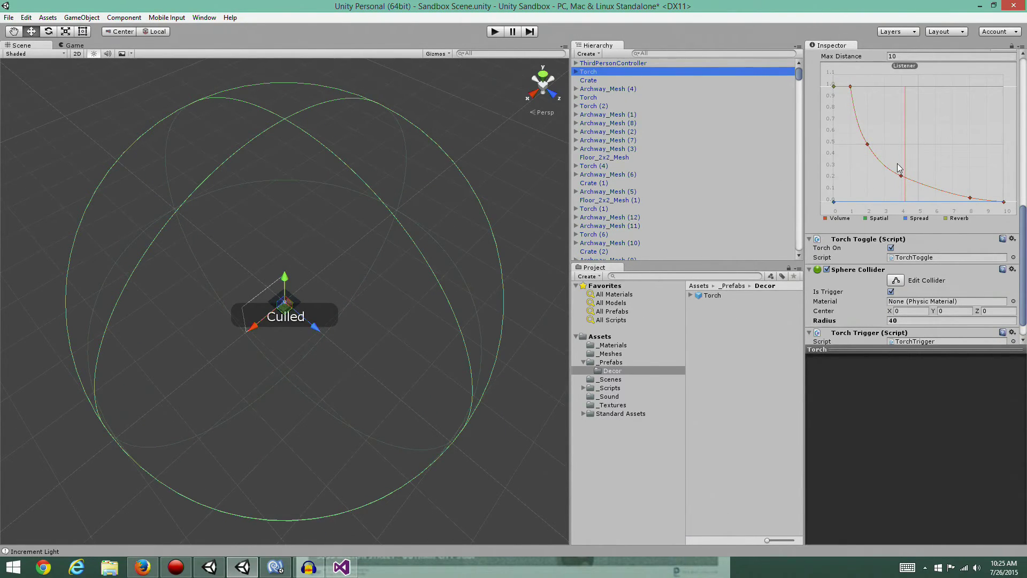
scroll(897, 163, up, 10)
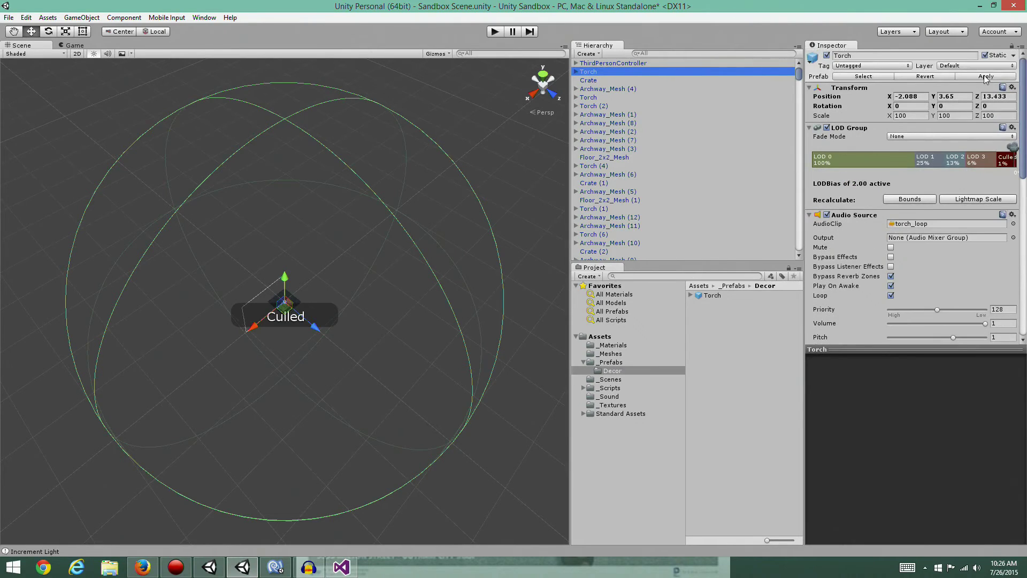
click(285, 308)
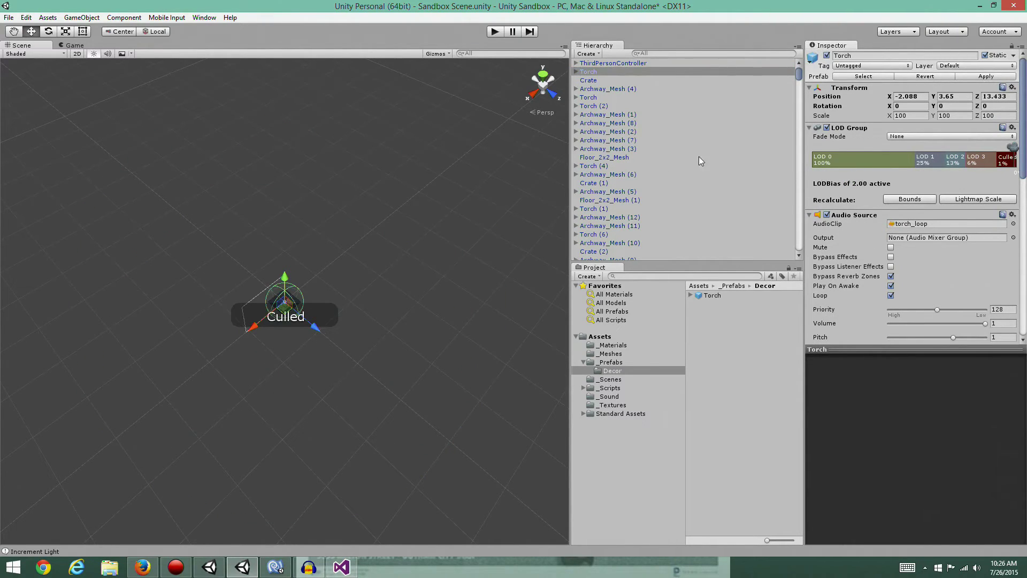
click(589, 98)
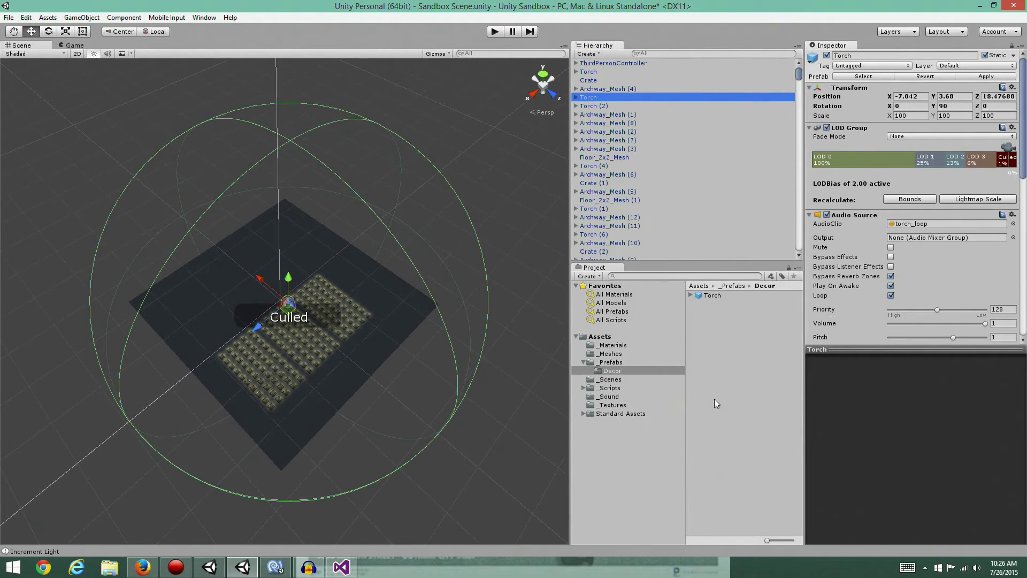
Set the Sphere Collider radius of the Torch prefab to 1.
click(710, 296)
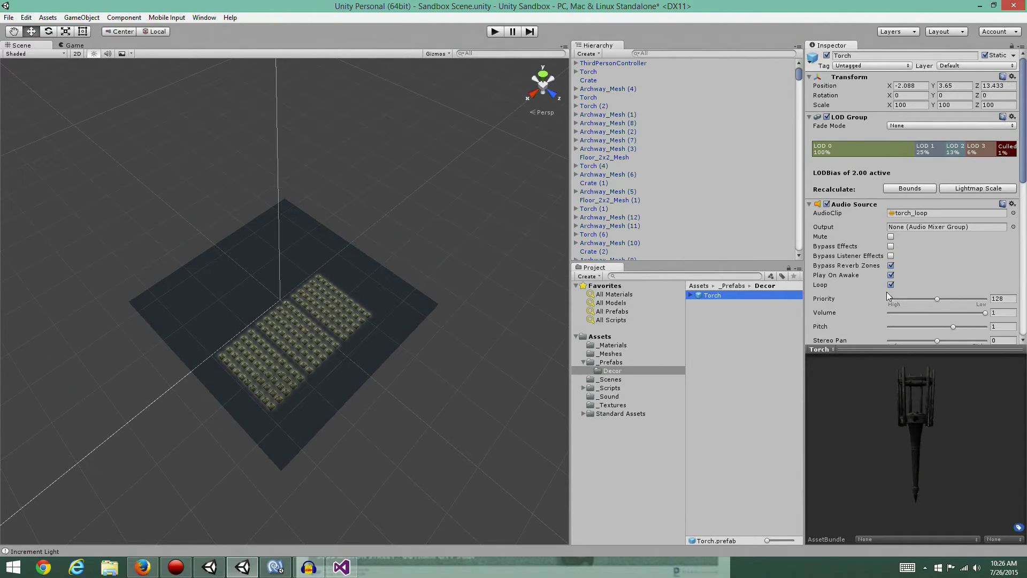
scroll(887, 293, down, 5)
scroll(941, 333, down, 5)
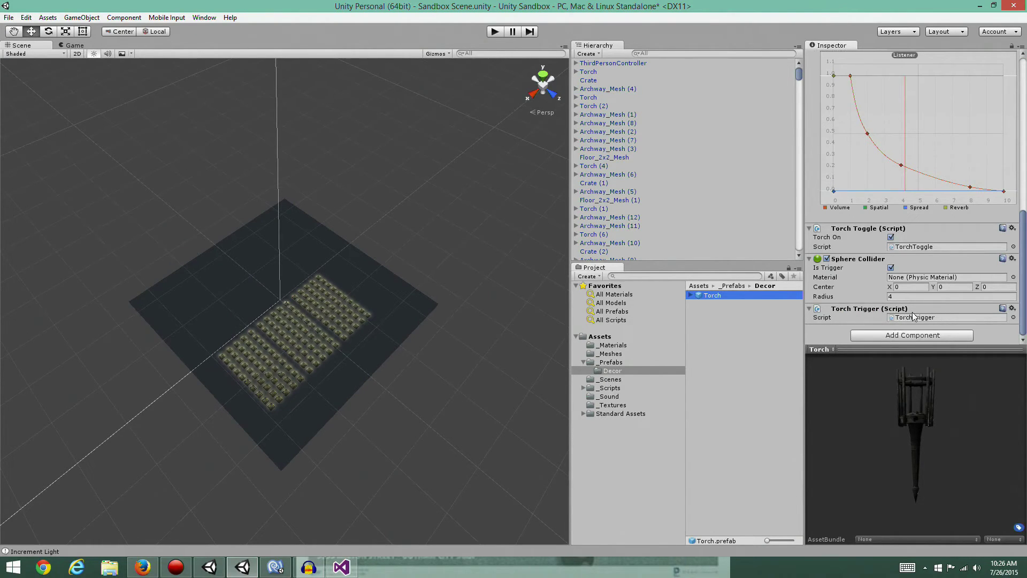
click(901, 292)
click(908, 297)
double_click(925, 296)
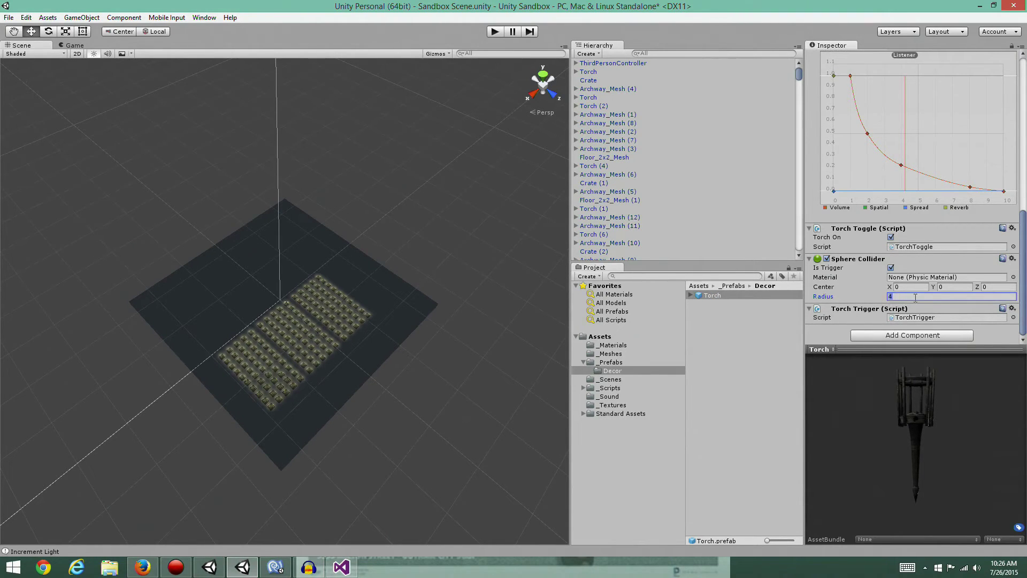
text(1)
Check the first scene Torch's collider sphere against the rooms and set its radius to 0.5.
click(589, 72)
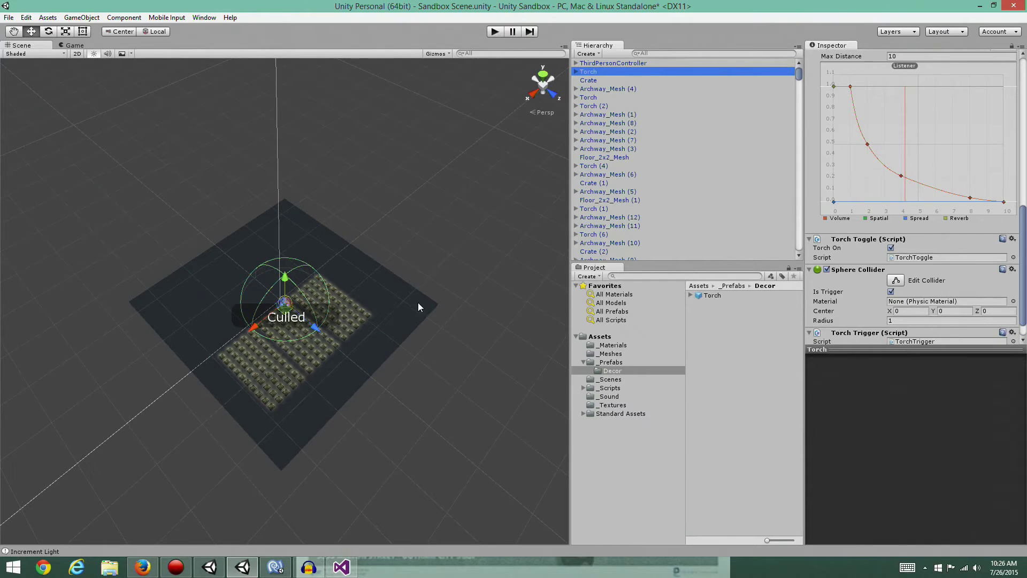
scroll(341, 342, up, 6)
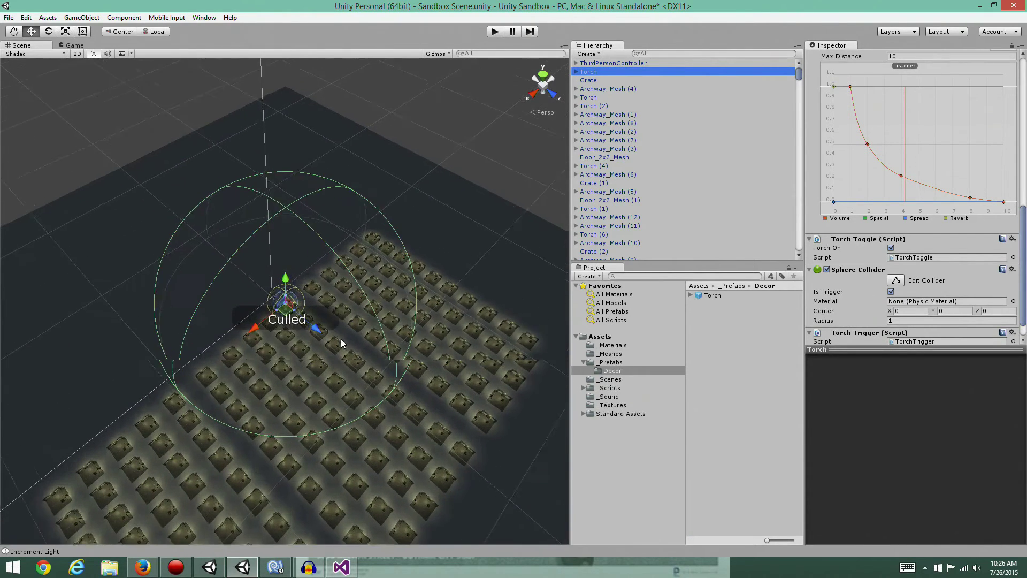
scroll(341, 343, up, 3)
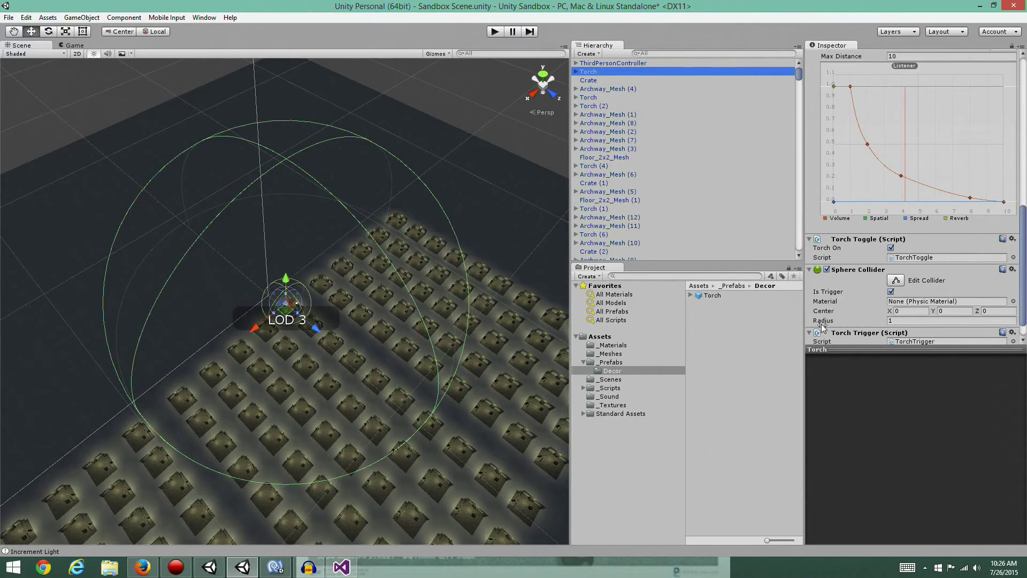
scroll(839, 325, down, 2)
click(930, 296)
text(0.5)
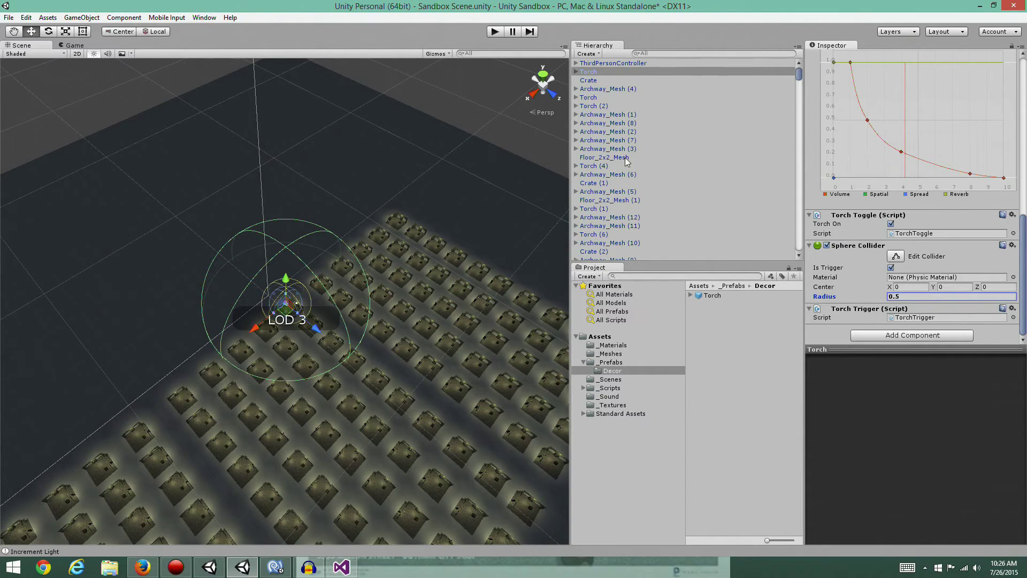
Play the scene, move the character among the rooms to check how many lights are active, and stop playing.
click(494, 31)
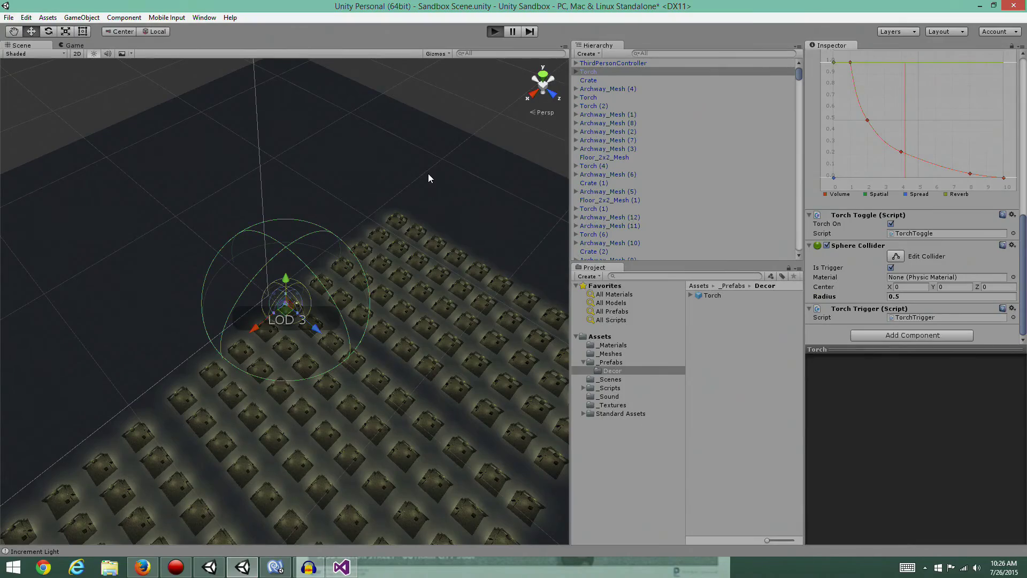
key(d)
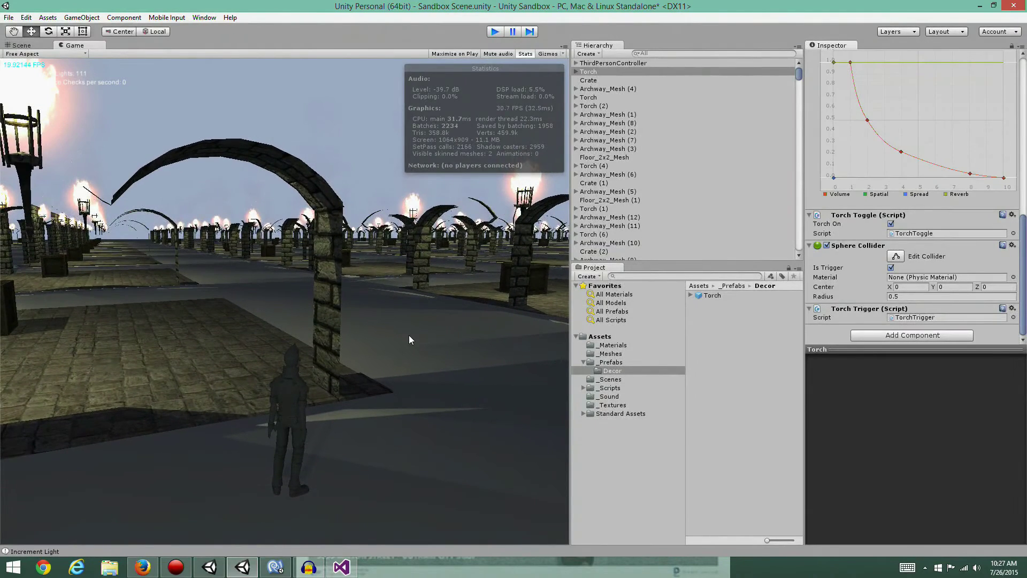
key(ctrl+p)
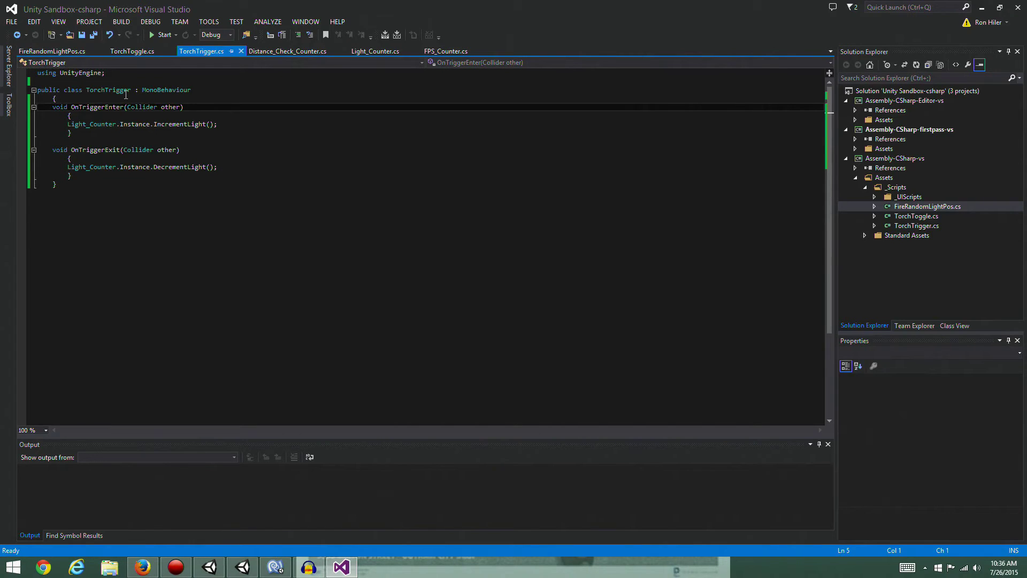
Declare a public Light variable named TheLight at the start of the TorchTrigger class and save the script.
click(126, 94)
key(Down)
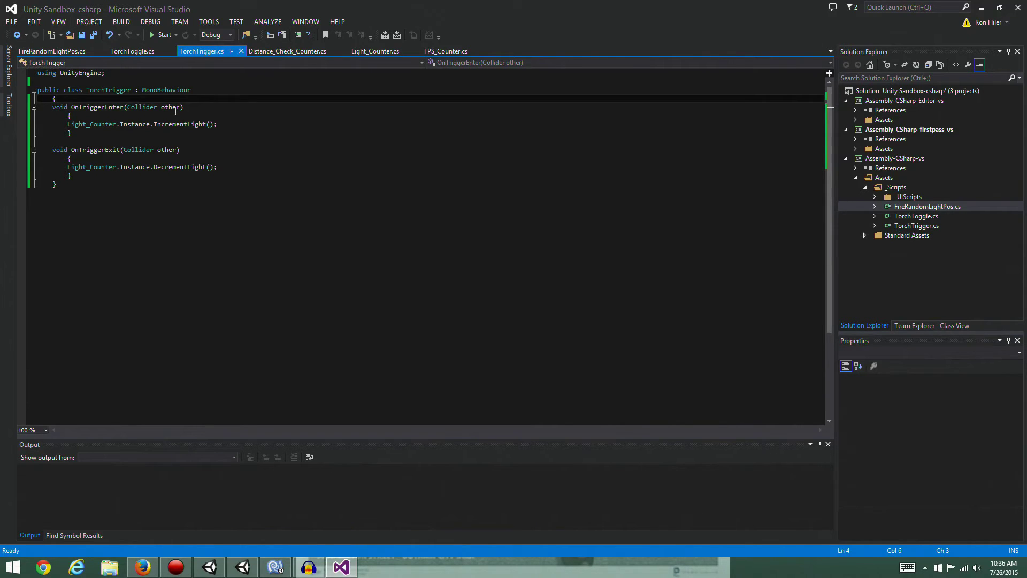
key(Return)
text(public )
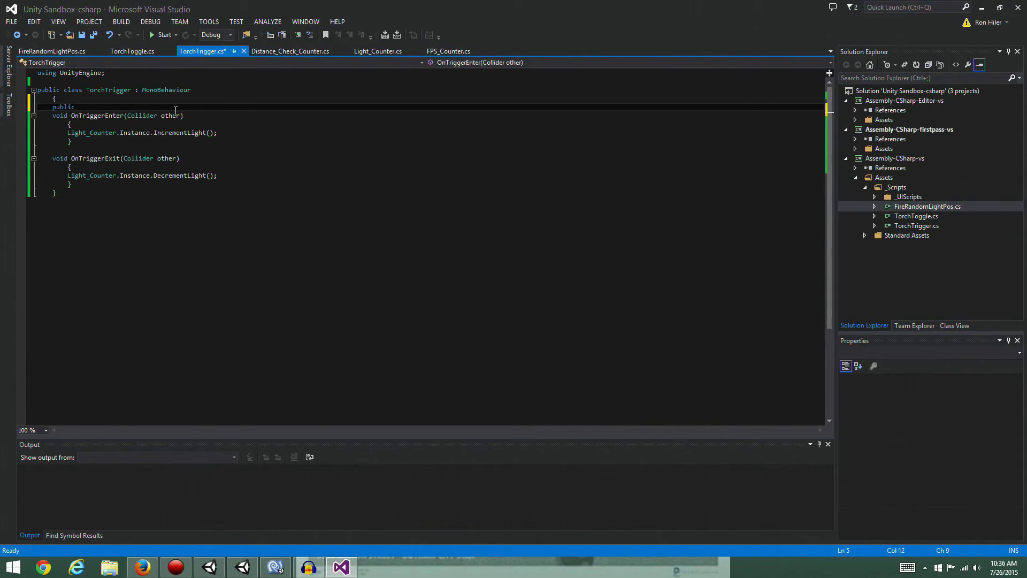
text(Light THe)
text(Lig)
key(BackSpace)
key(BackSpace)
text(heLi)
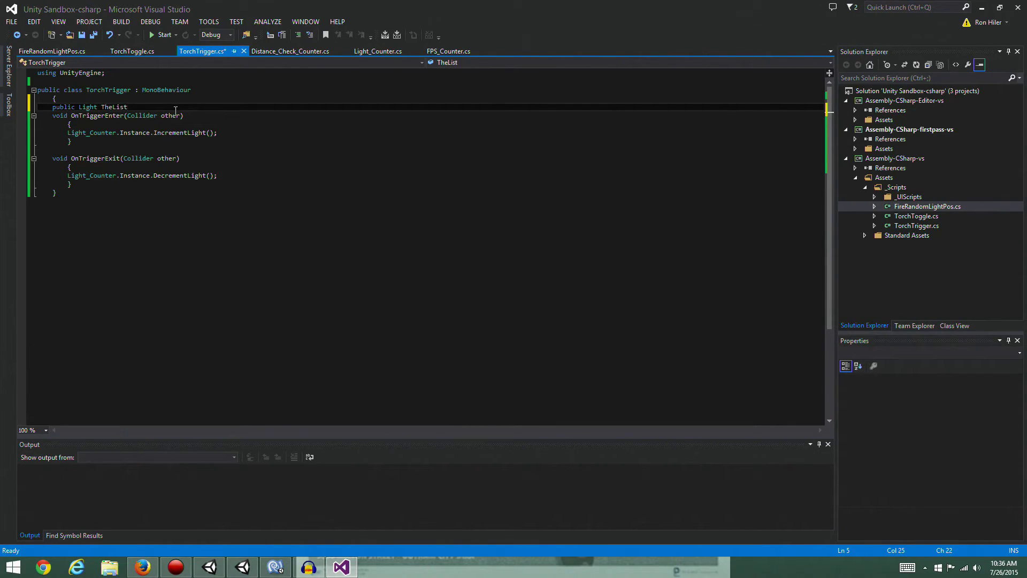
text(ght;)
key(Return)
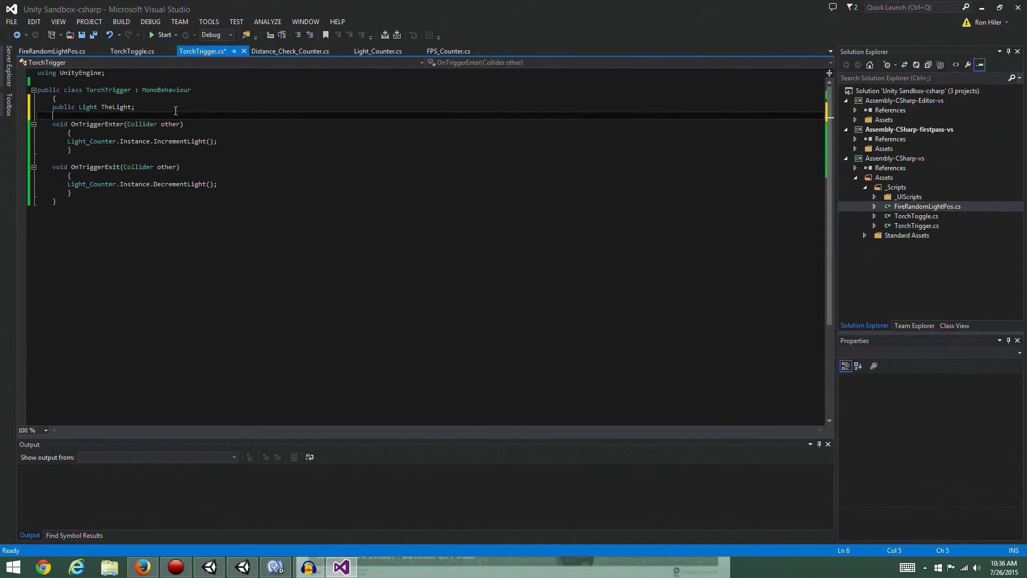
click(93, 35)
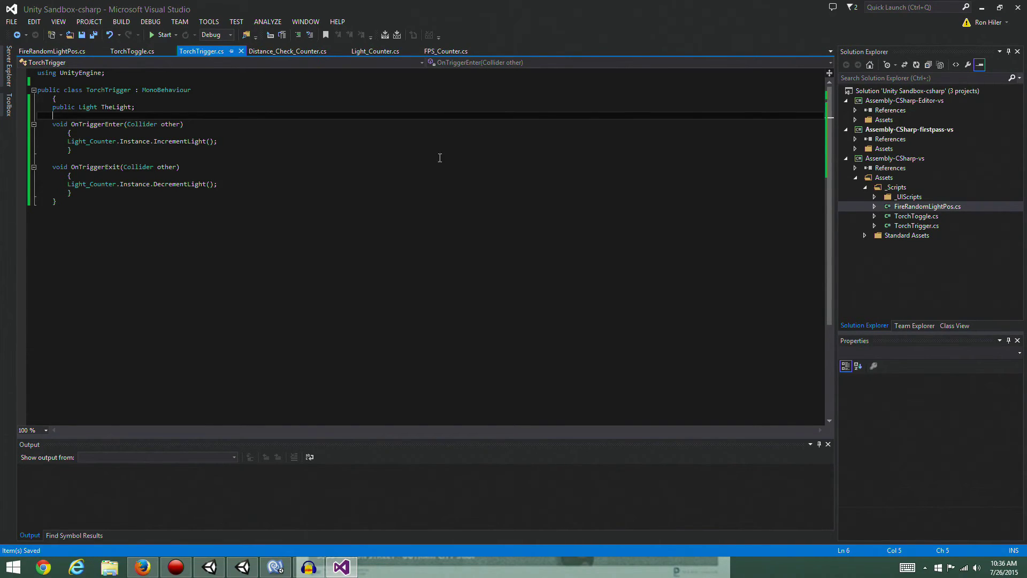
Switch to Unity and assign the Torch prefab's Lightsource child as The Light of its Torch Trigger script.
click(243, 566)
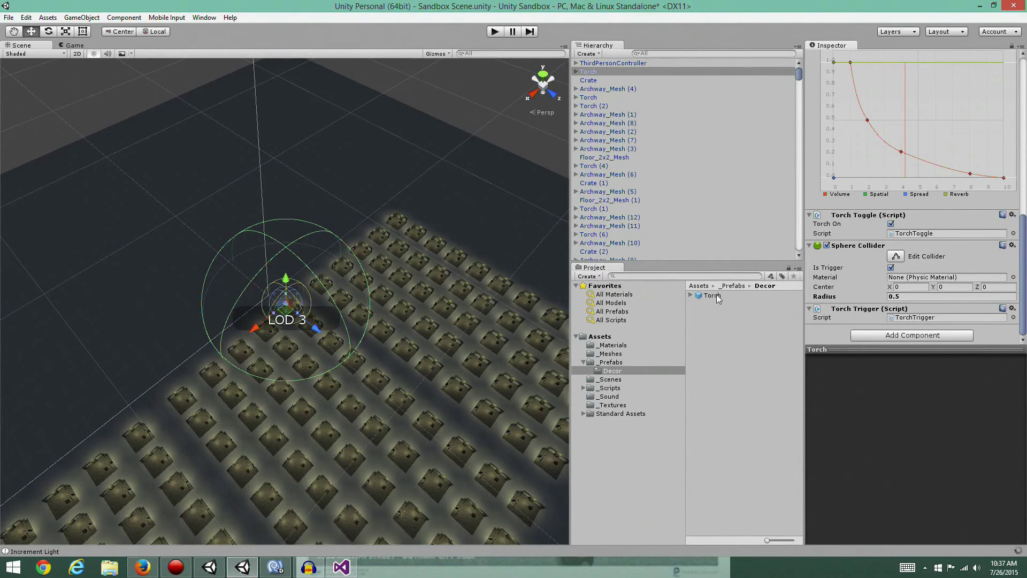
click(748, 314)
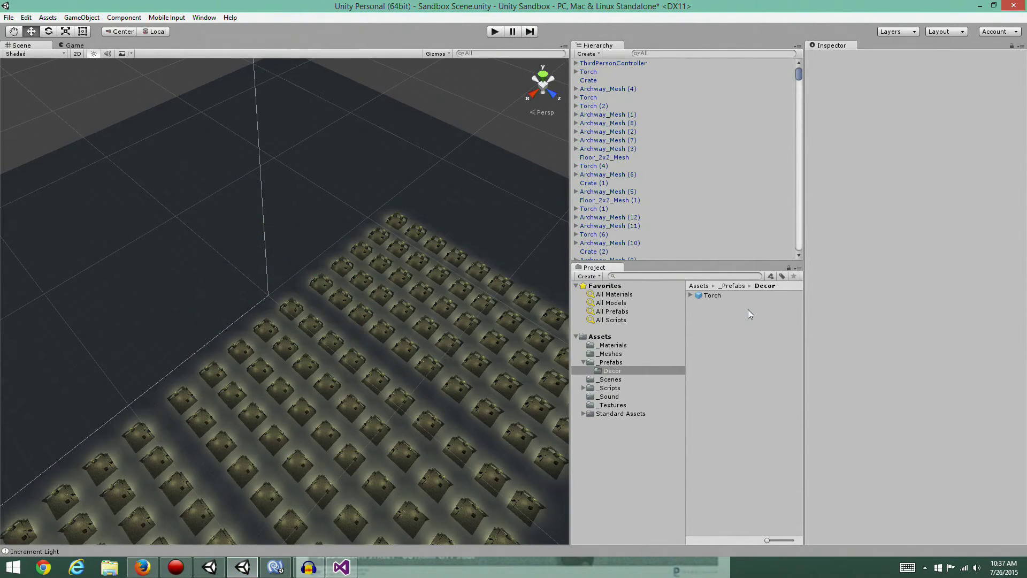
click(713, 296)
scroll(981, 246, down, 2)
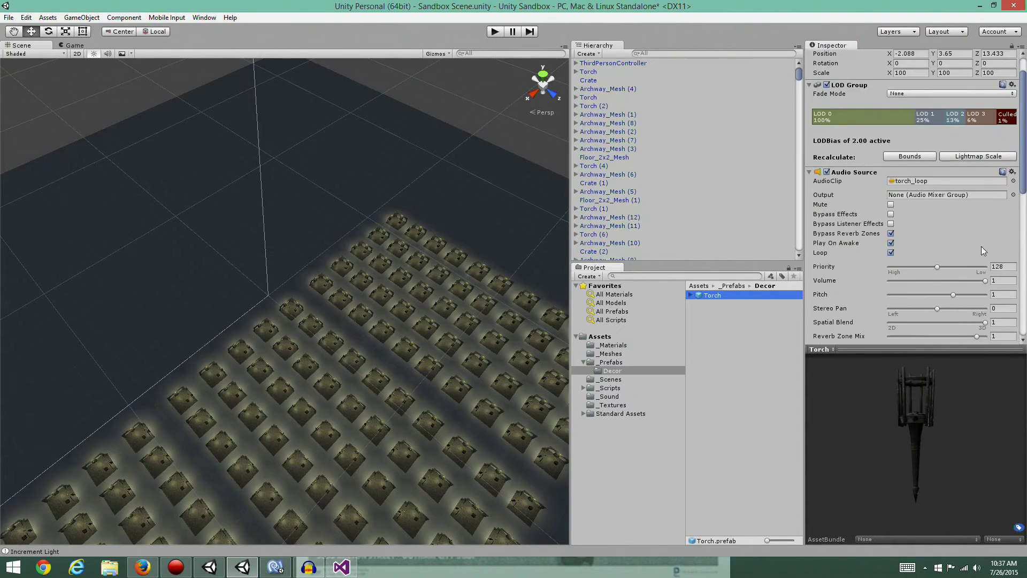
scroll(980, 246, down, 8)
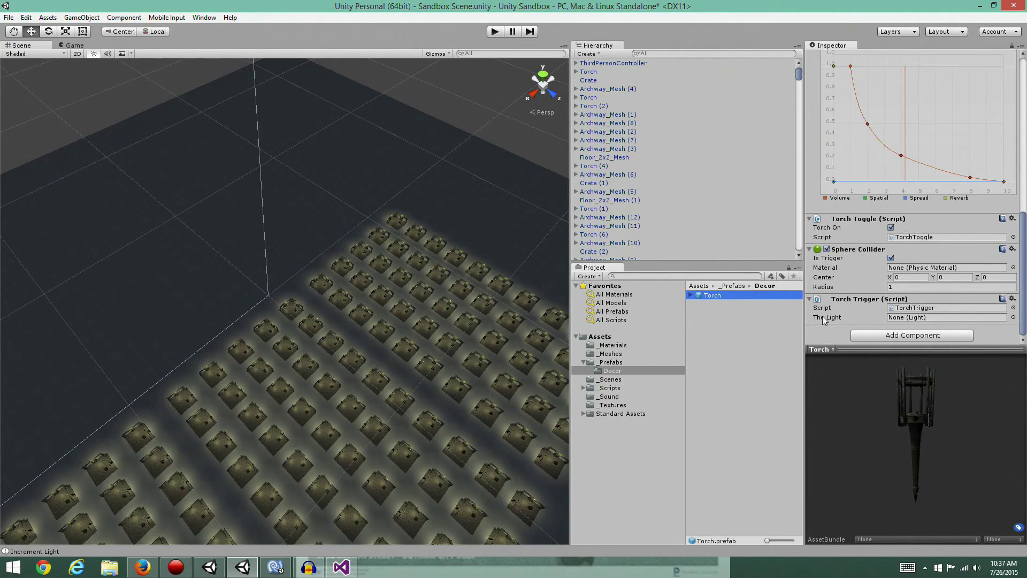
click(690, 295)
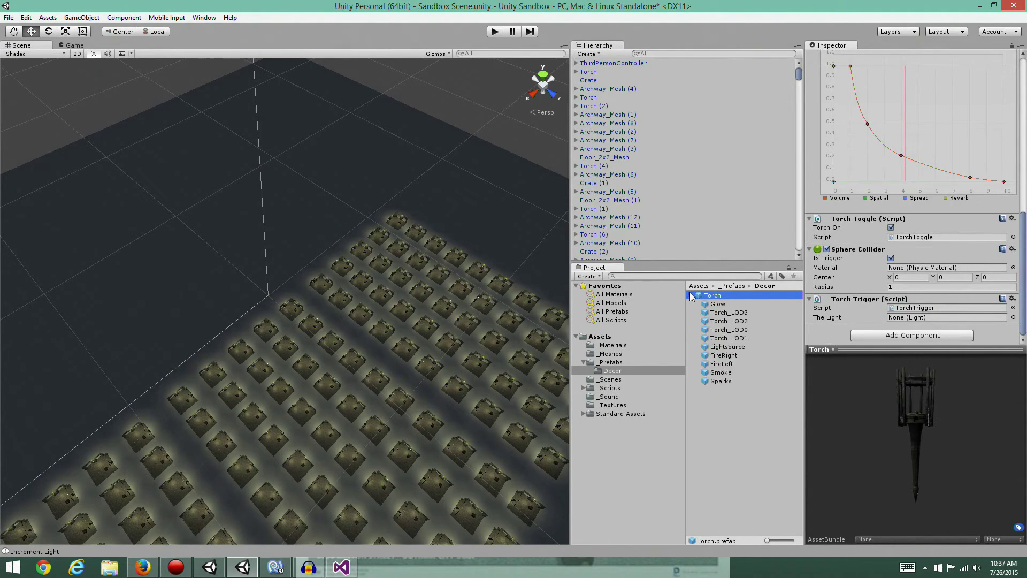
drag(722, 355, 906, 318)
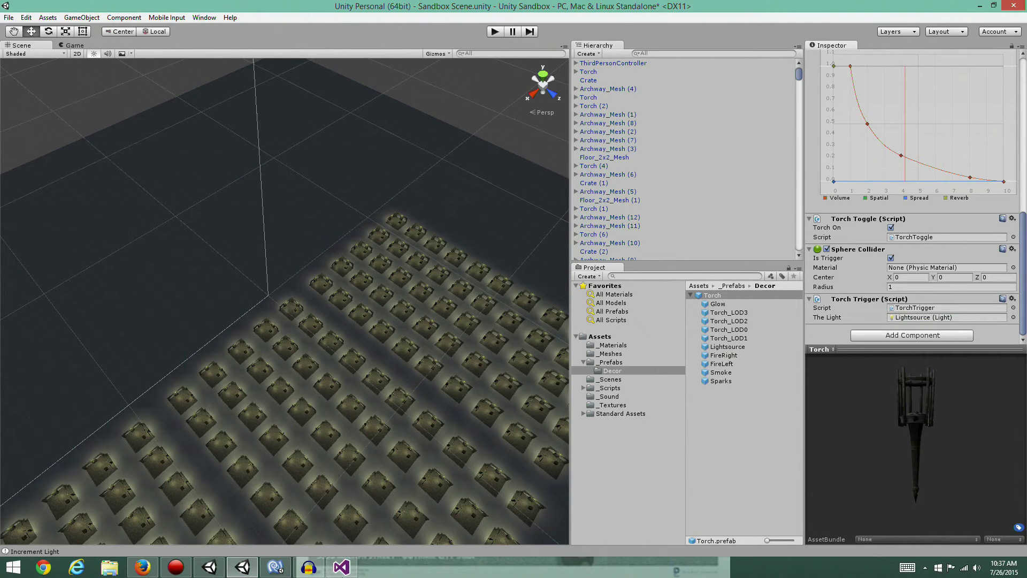
Return to Visual Studio and begin a TheLight member statement below the DecrementLight call in OnTriggerExit.
click(242, 572)
click(137, 134)
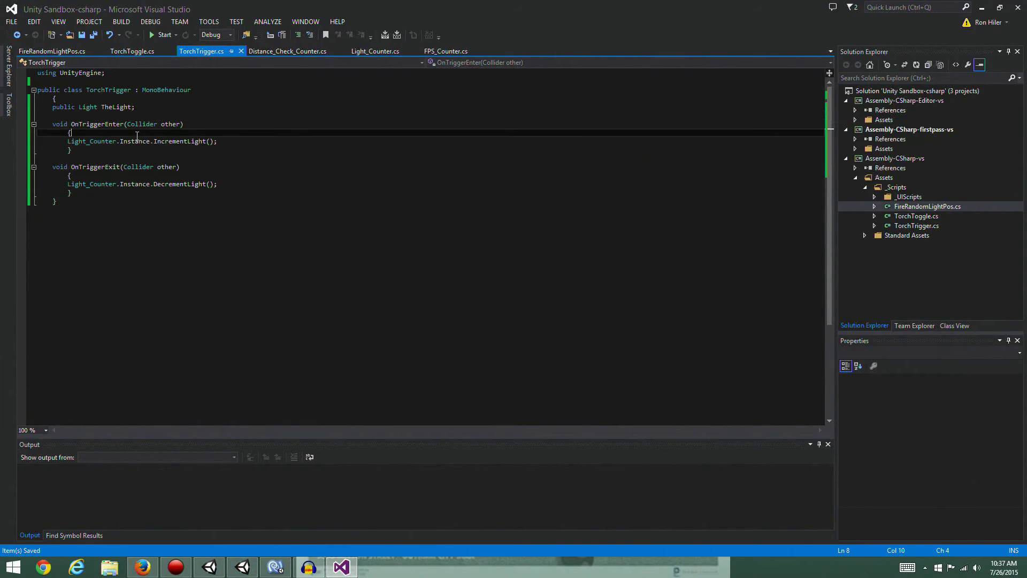
click(145, 176)
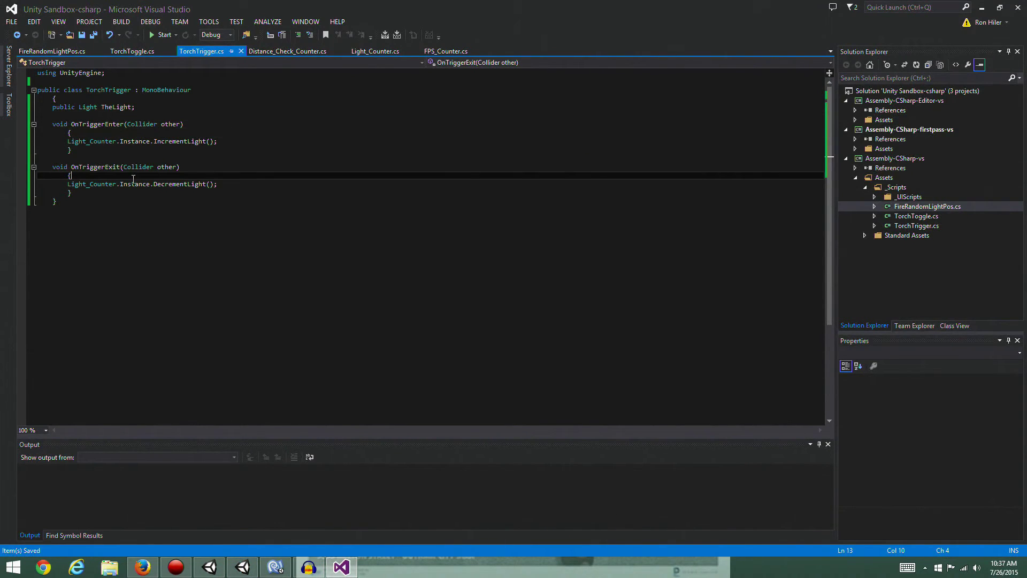
key(Down)
key(End)
key(Return)
text(TheLig)
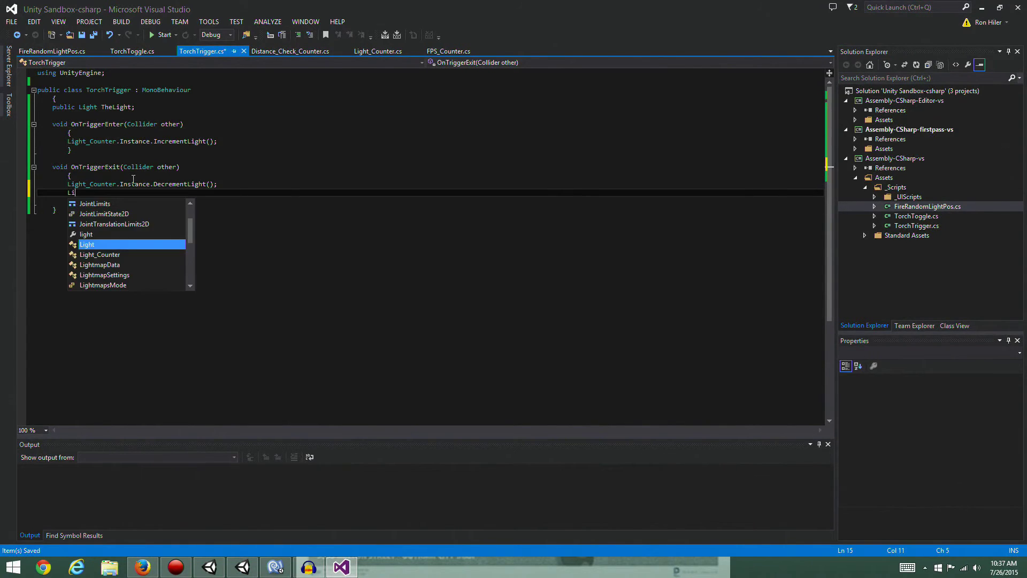
text(ht.)
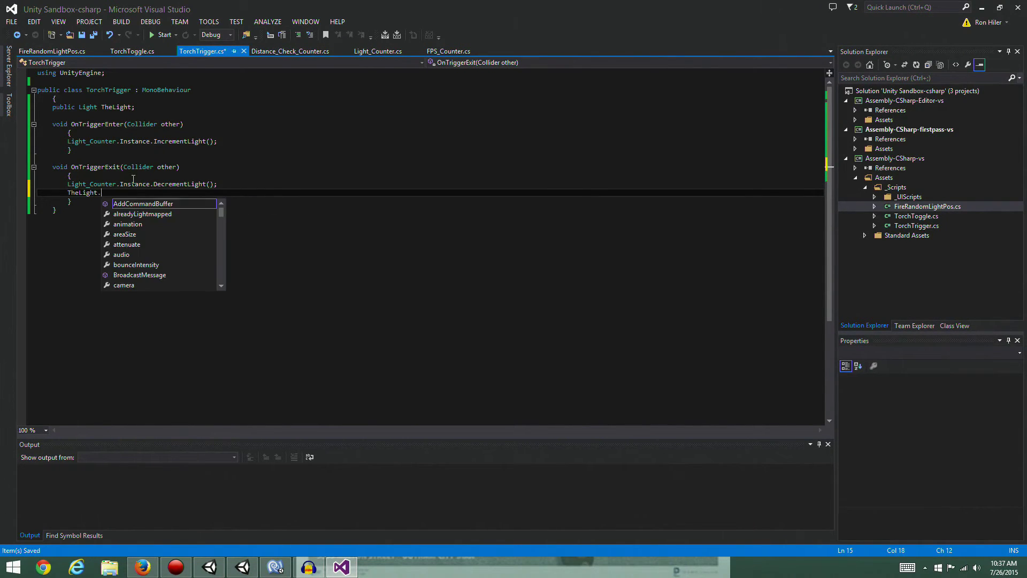
text(Set)
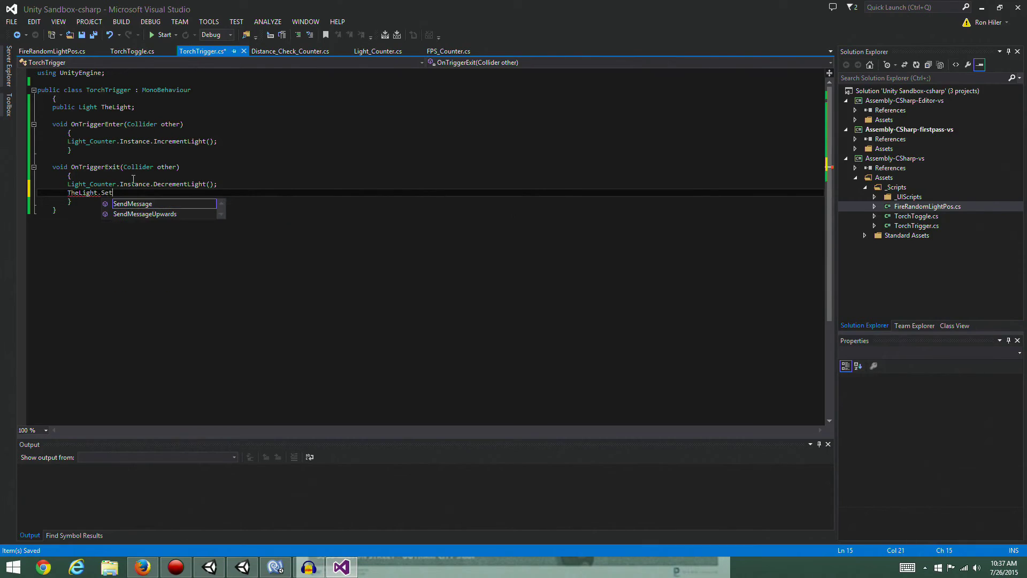
key(BackSpace)
key(BackSpace)
key(BackSpace)
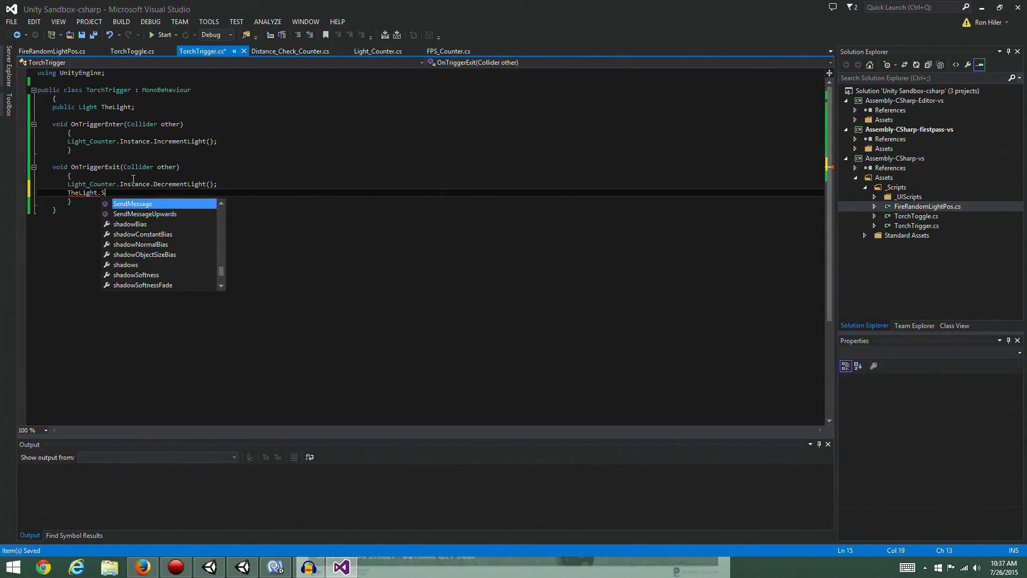
text(Set)
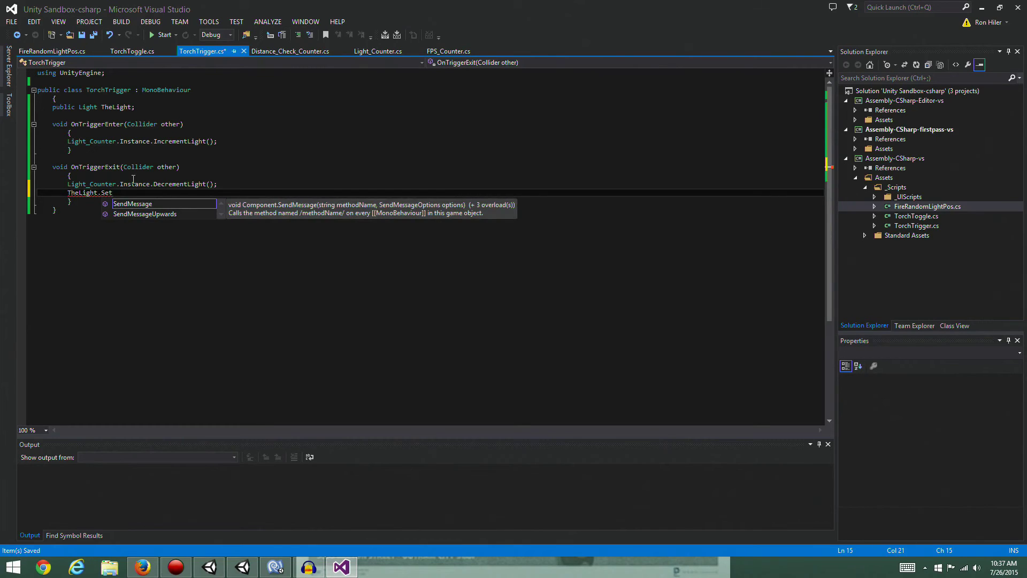
key(BackSpace)
key(BackSpace)
key(BackSpace)
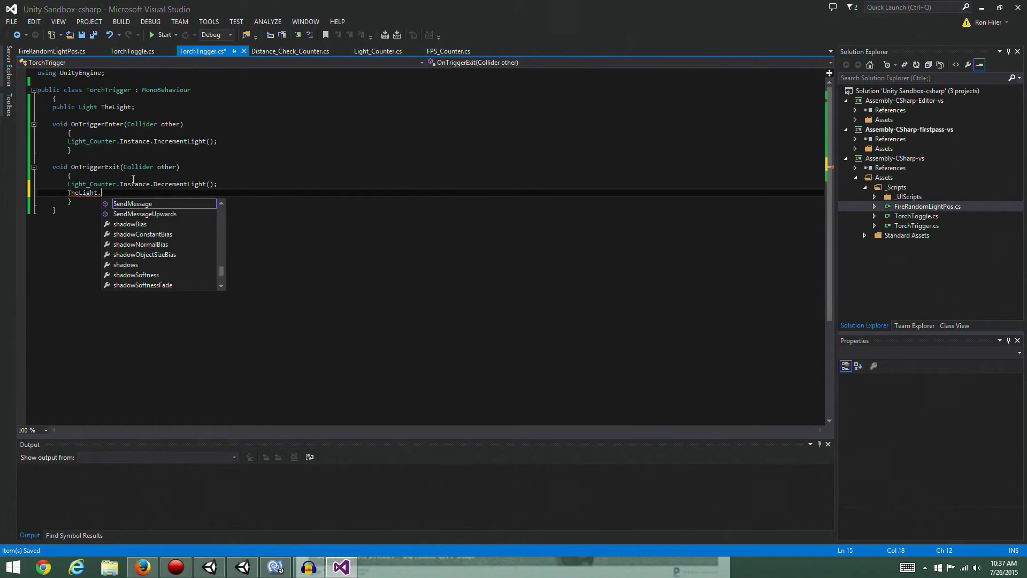
scroll(175, 256, down, 2)
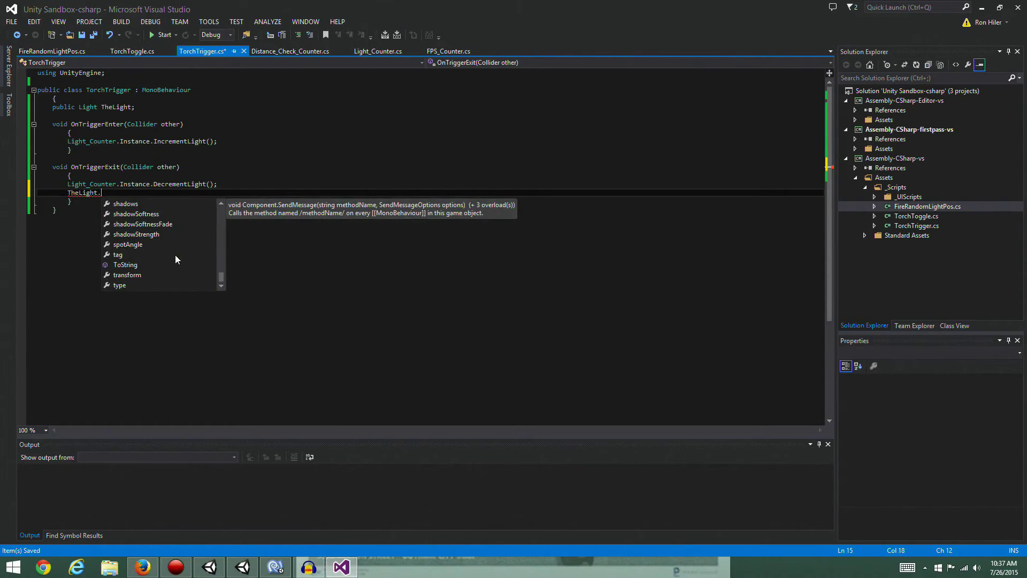
text(ac)
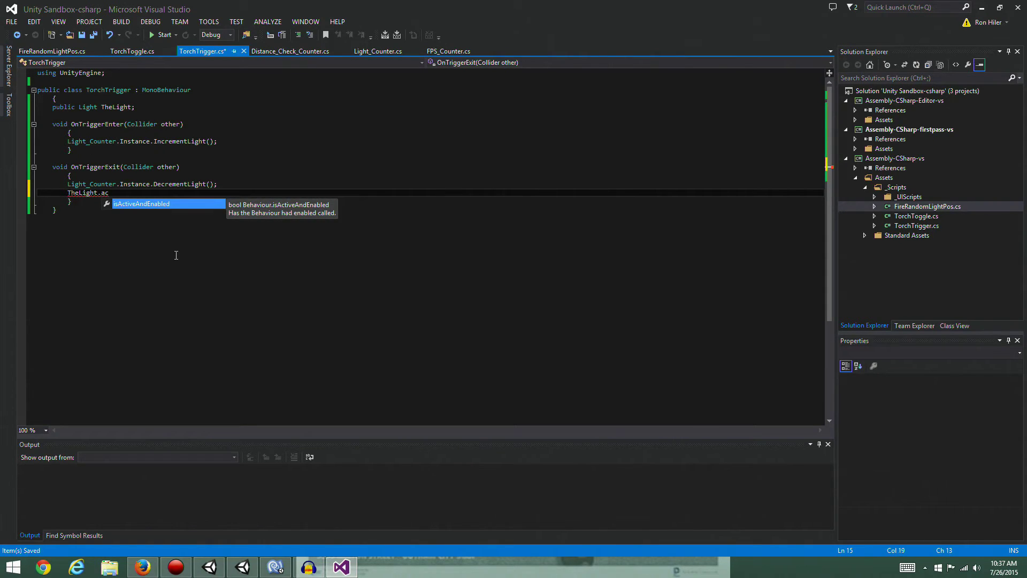
key(BackSpace)
key(BackSpace)
Complete the OnTriggerExit statement as TheLight.enabled = false;.
text(En)
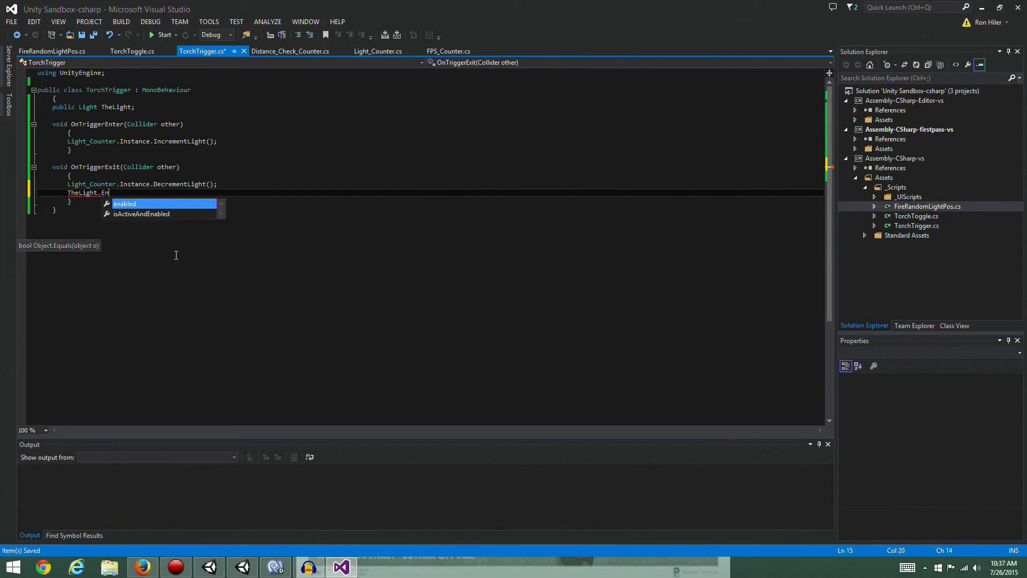
key(Tab)
text(= false;)
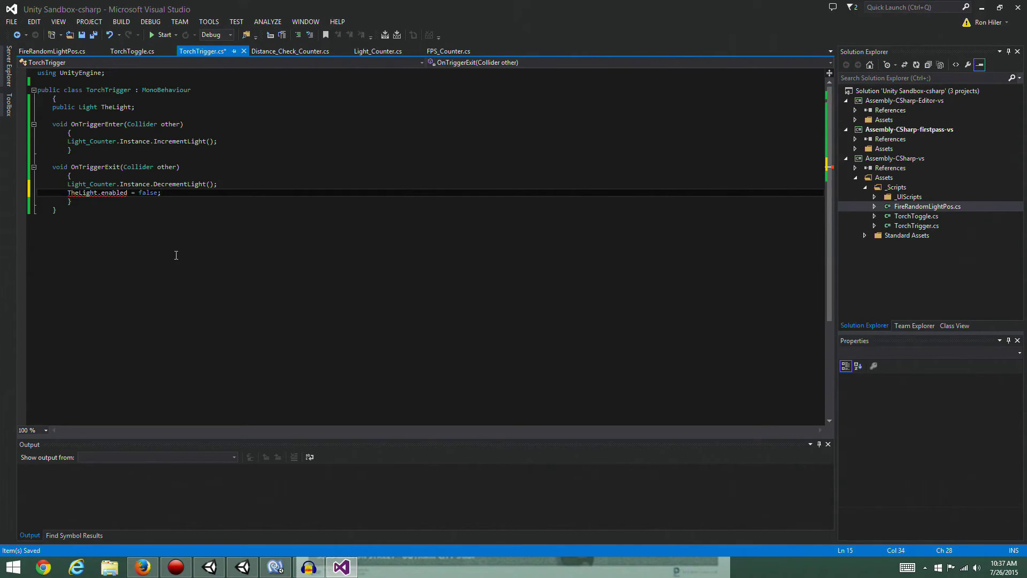
Copy the TheLight.enabled line from OnTriggerExit into OnTriggerEnter, below the IncrementLight call.
key(shift+Down)
key(ctrl+c)
key(Up)
key(Up)
key(Up)
key(Up)
key(Up)
key(Up)
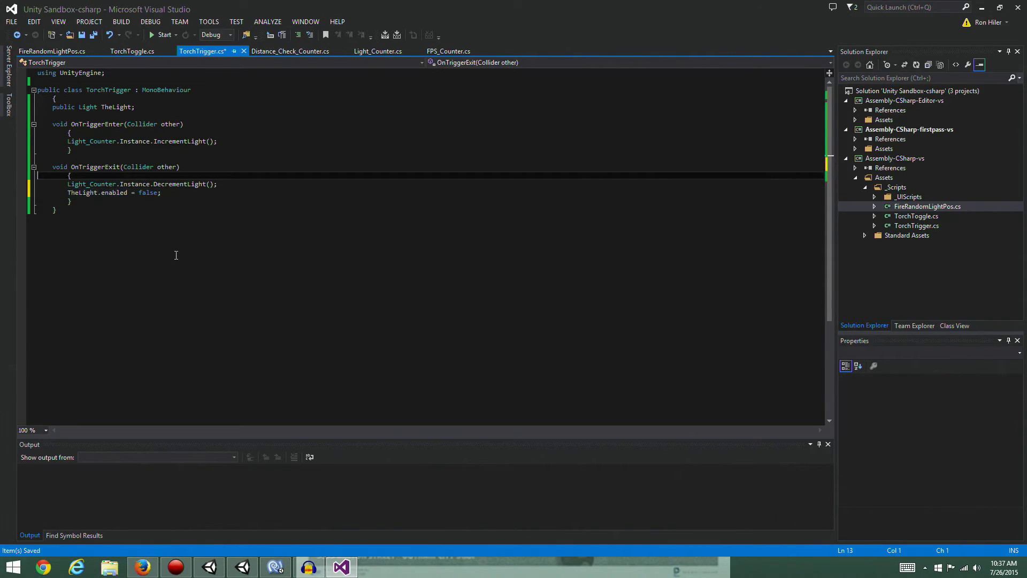
key(ctrl+v)
key(Up)
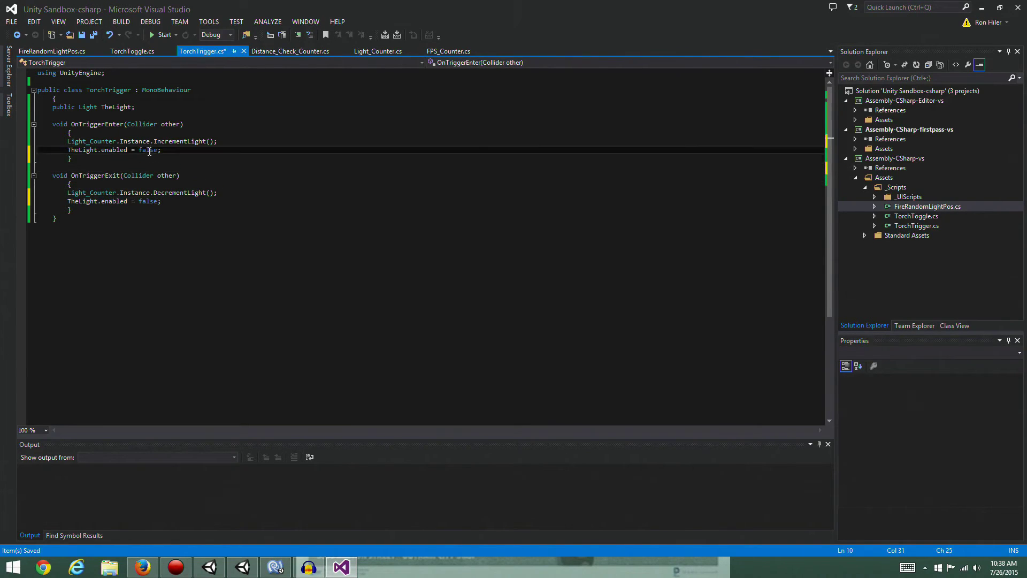
Change the TheLight.enabled value in OnTriggerEnter to true and save the TorchTrigger script.
key(End)
key(Left)
key(ctrl+shift+Left)
text(true)
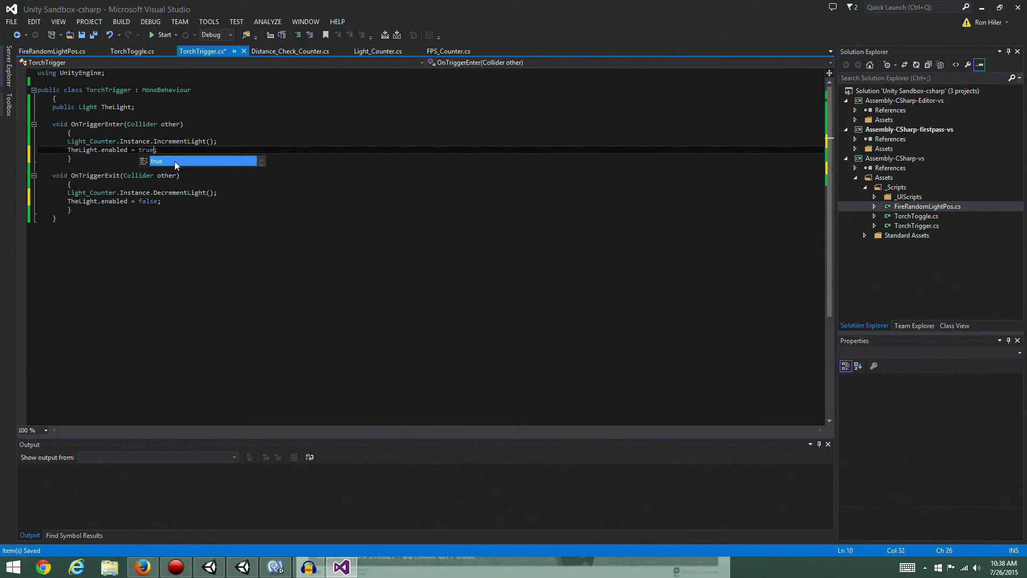
click(214, 201)
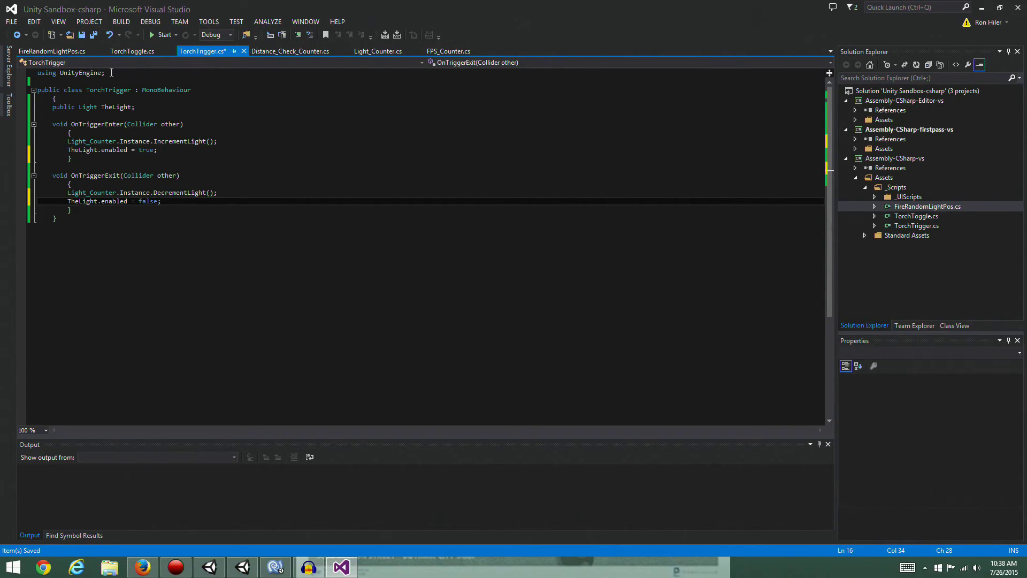
click(94, 34)
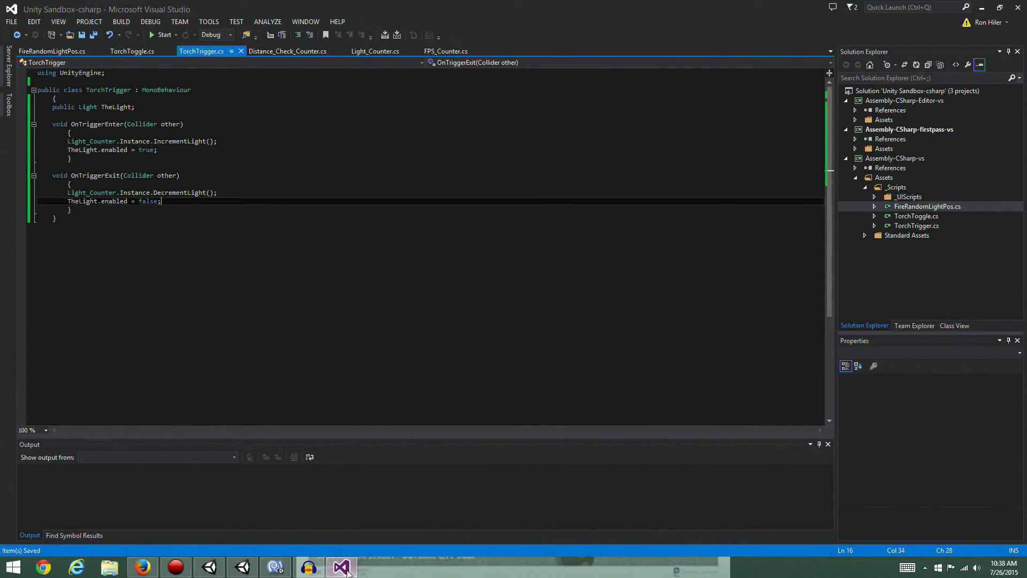
Switch to Unity, play the scene, walk the character among the rooms to check the torch lights and frame rate, and stop playing.
click(243, 567)
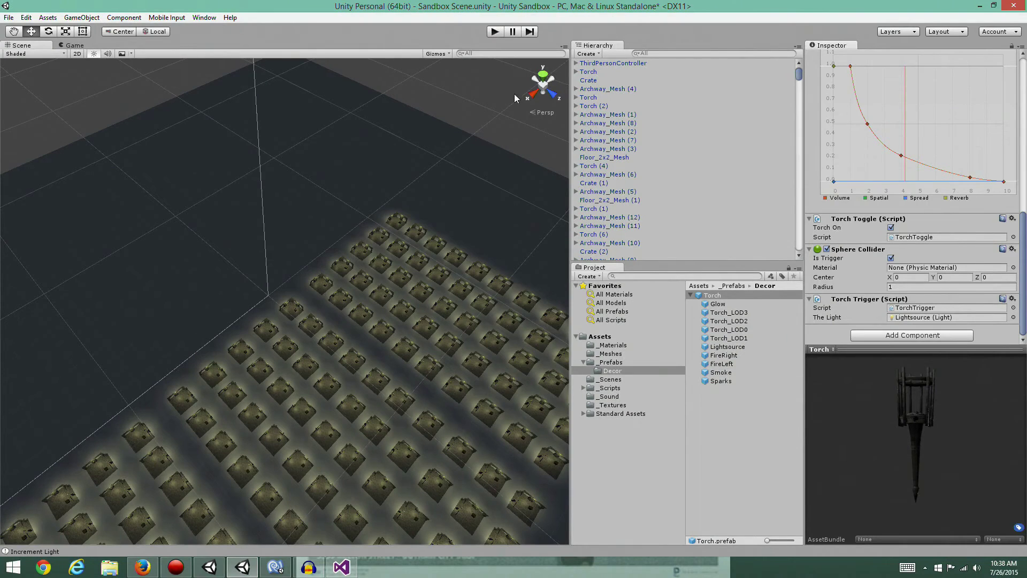
click(495, 32)
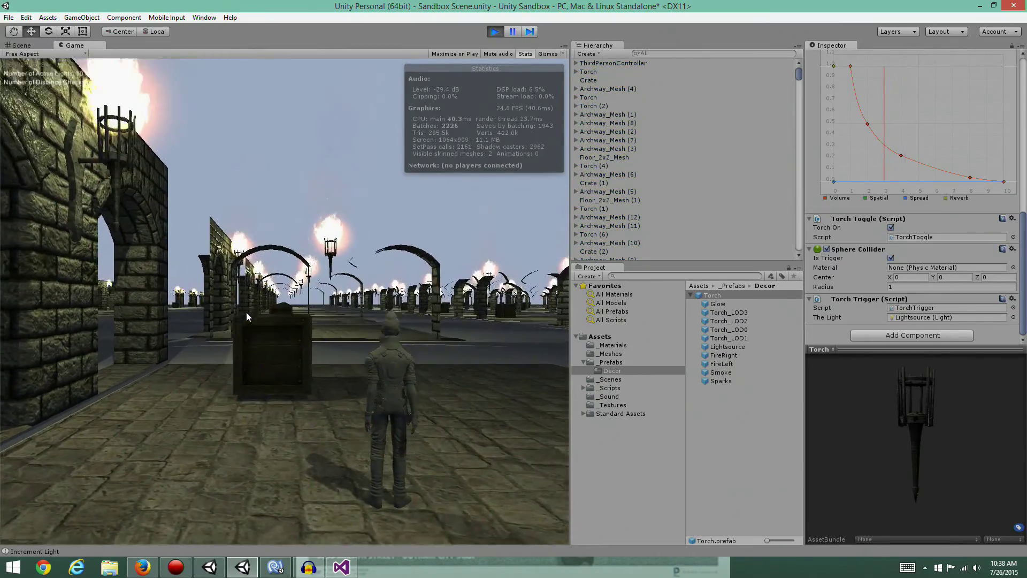
key(w)
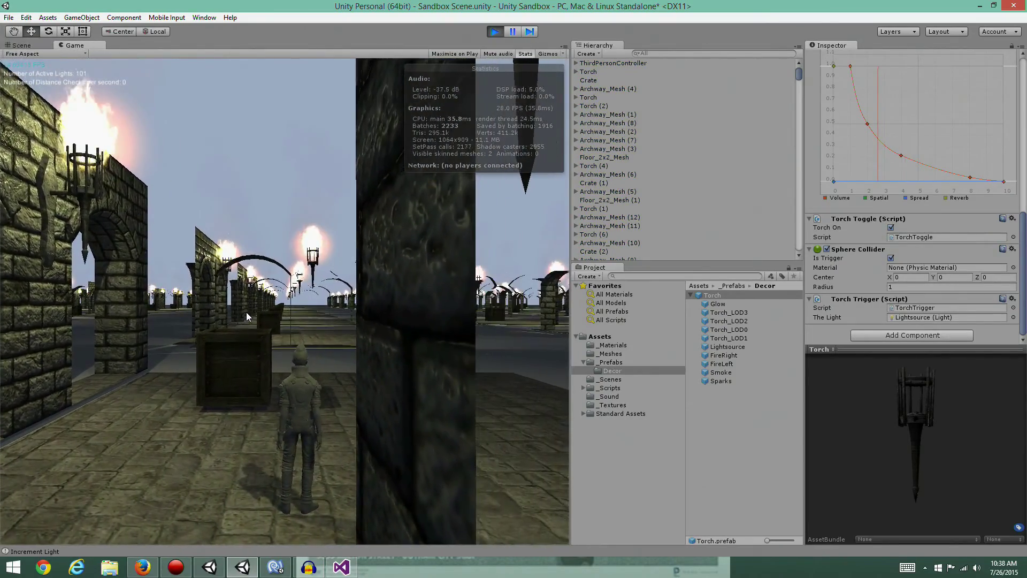
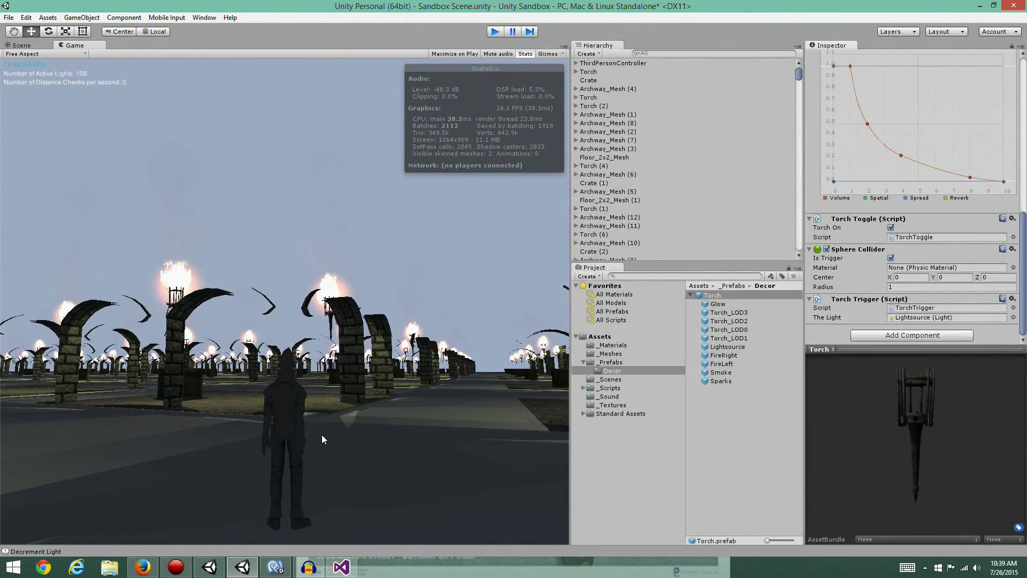
key(ctrl+p)
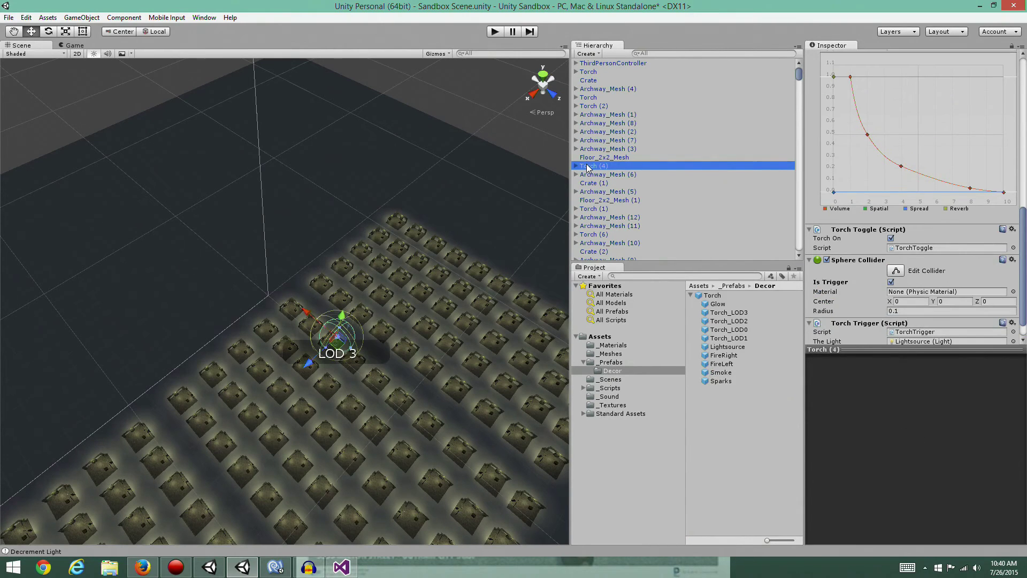
Play the scene, walk the character forward through several rooms to check how the torch lights switch and perform, and stop playing.
click(493, 32)
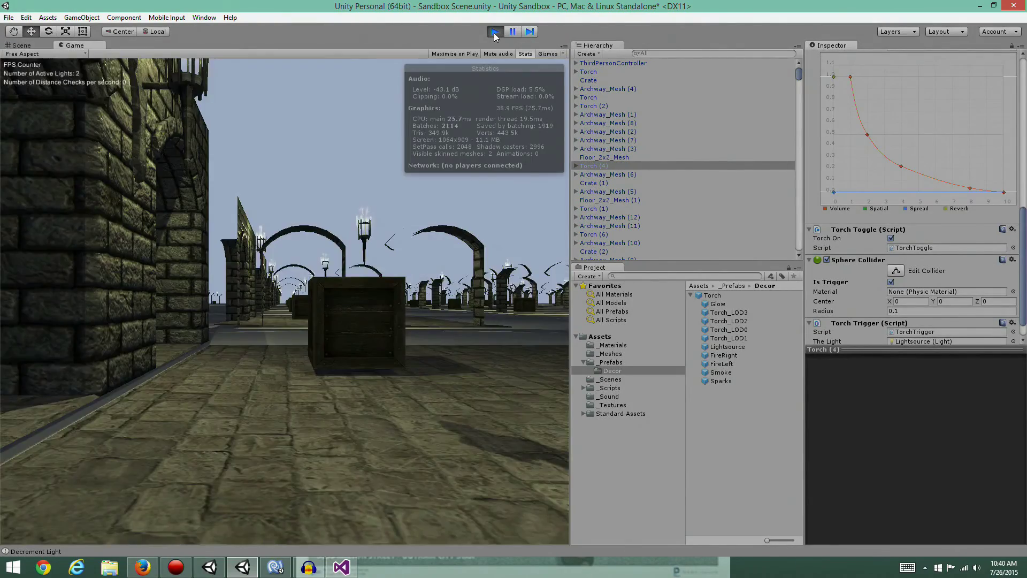
key(d)
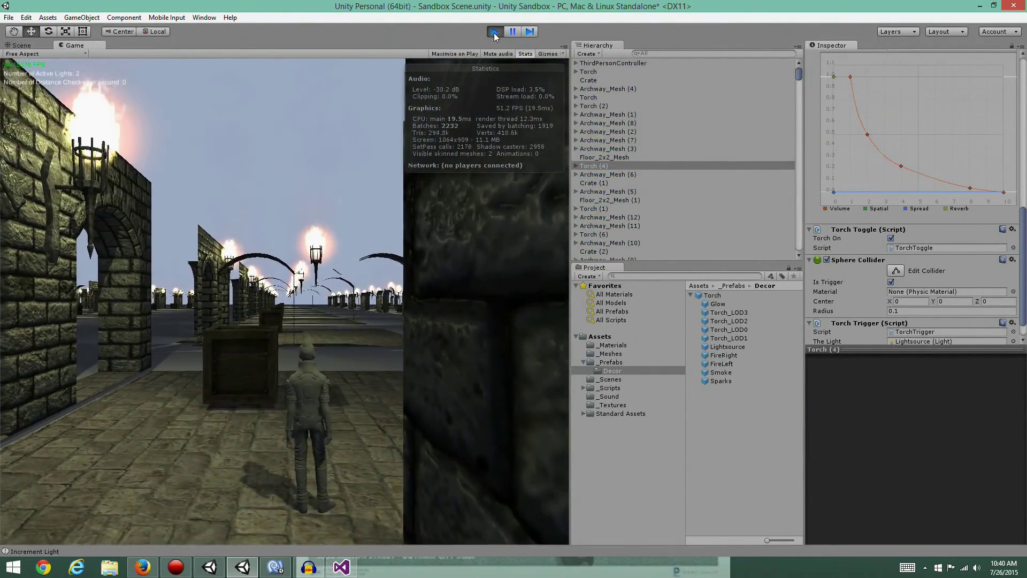
key(w)
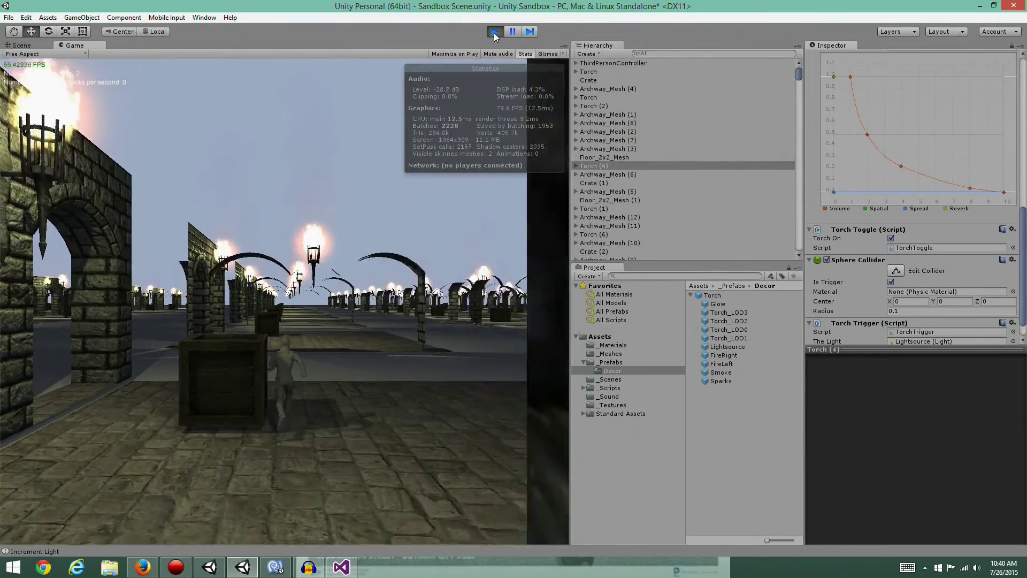
key(w)
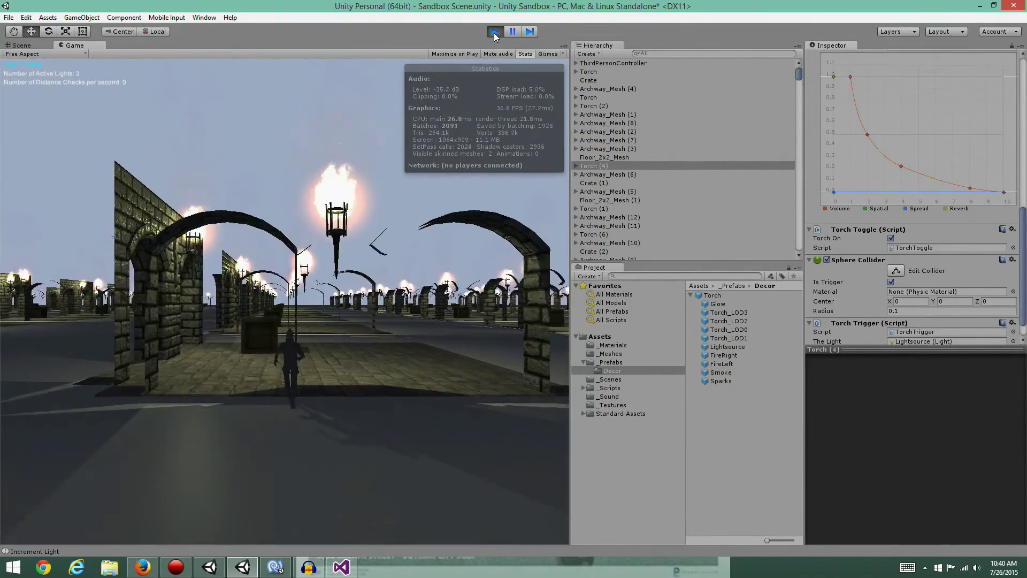
key(w)
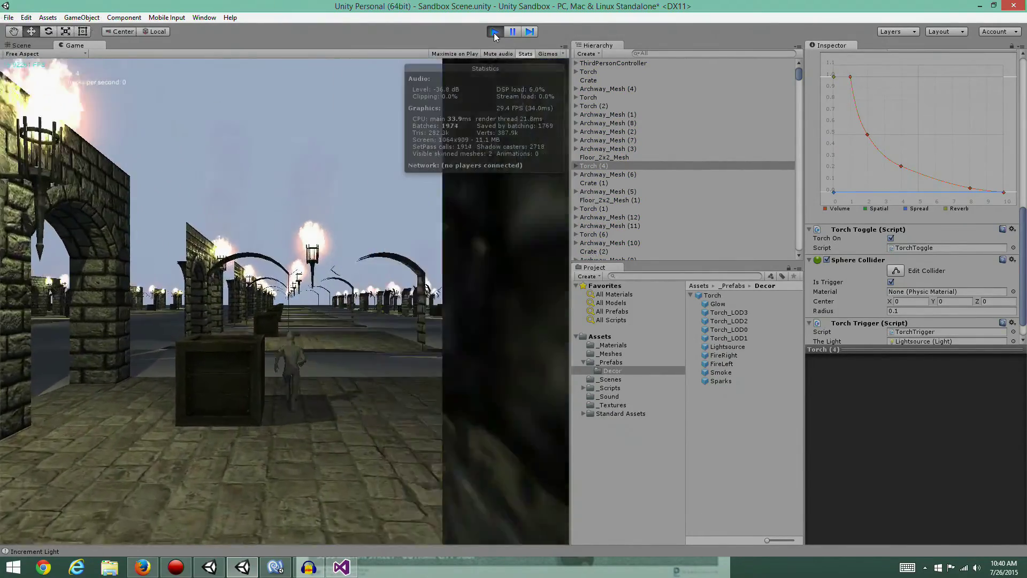
key(w)
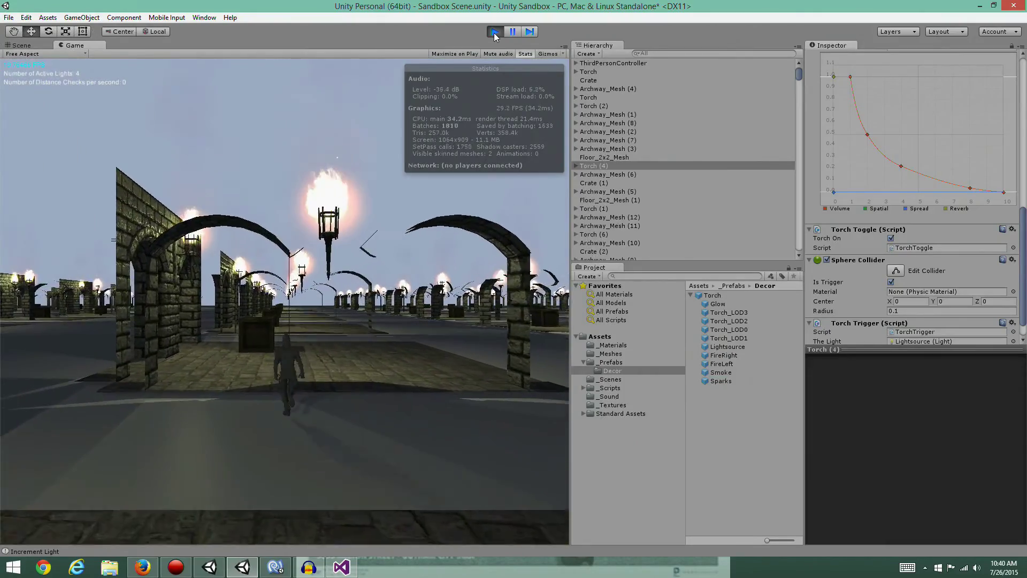
key(w)
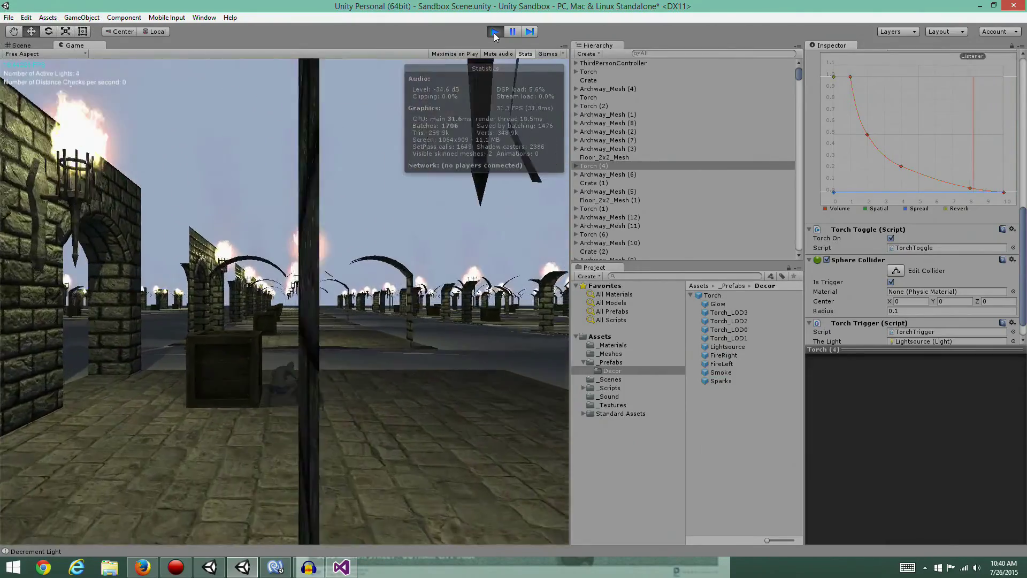
key(w)
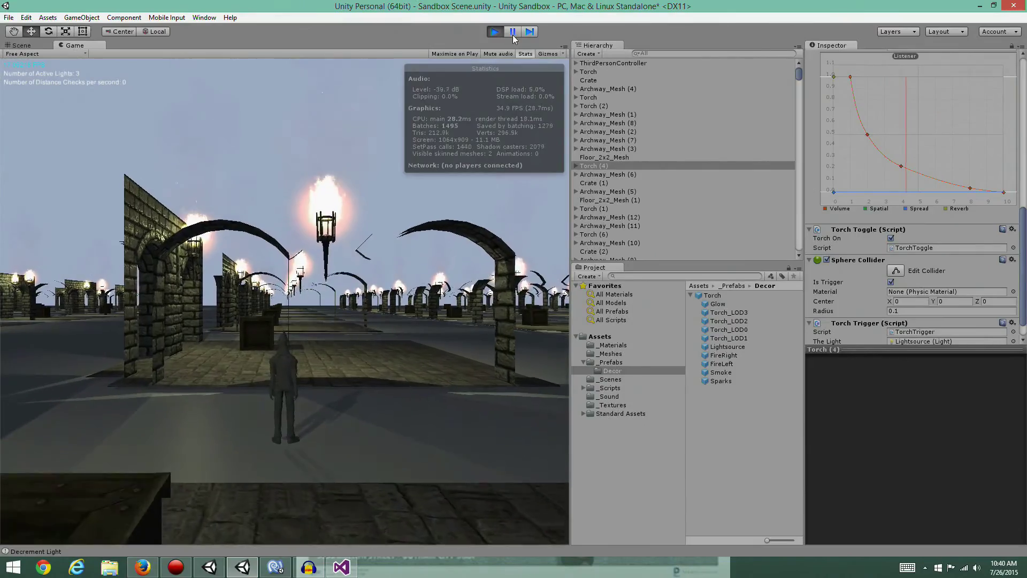
key(w)
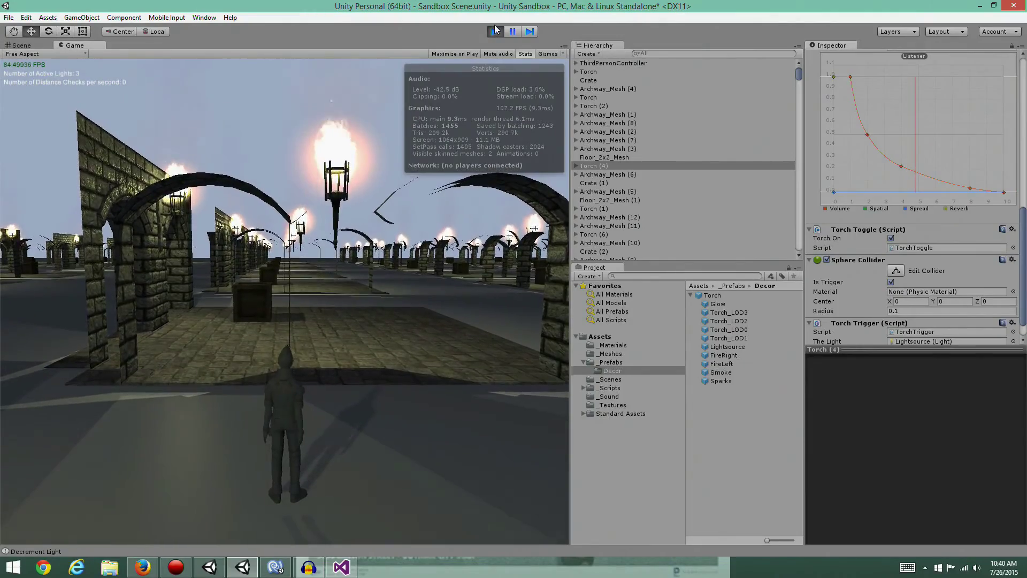
key(d)
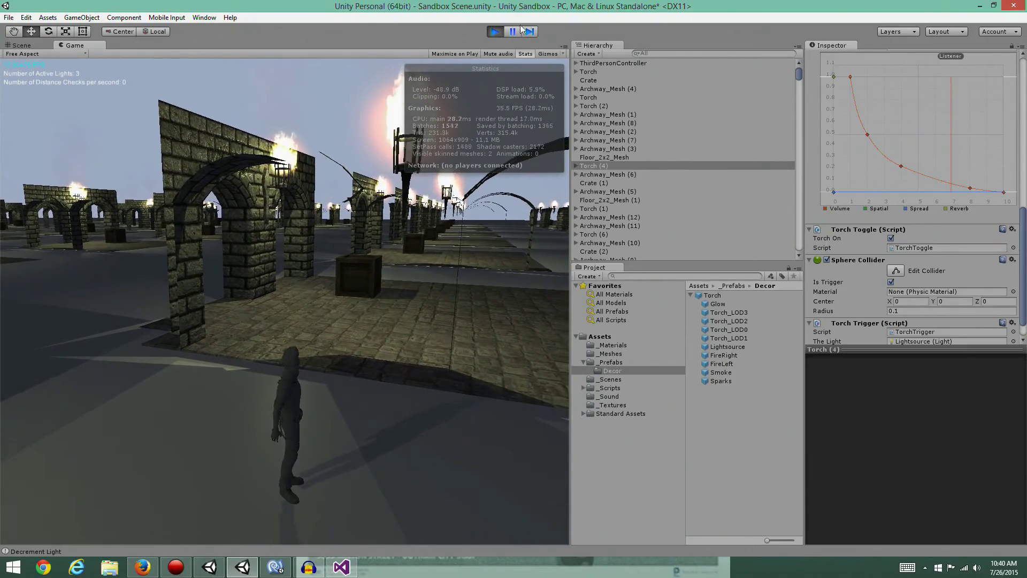
key(ctrl+p)
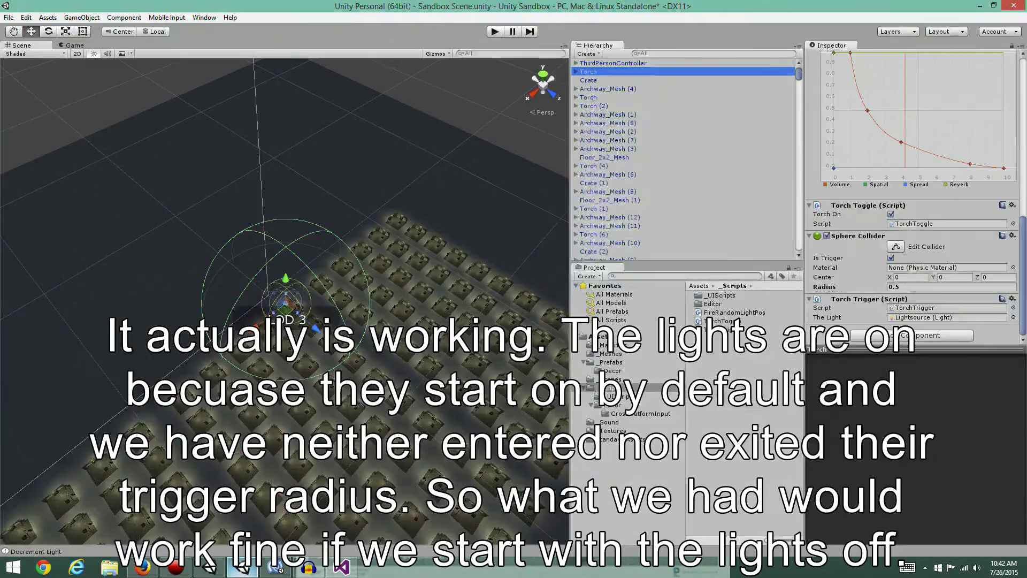
Switch to Visual Studio and replace the TheLight.enabled statements in OnTriggerEnter and OnTriggerExit with TheLight.range = 0;.
click(342, 565)
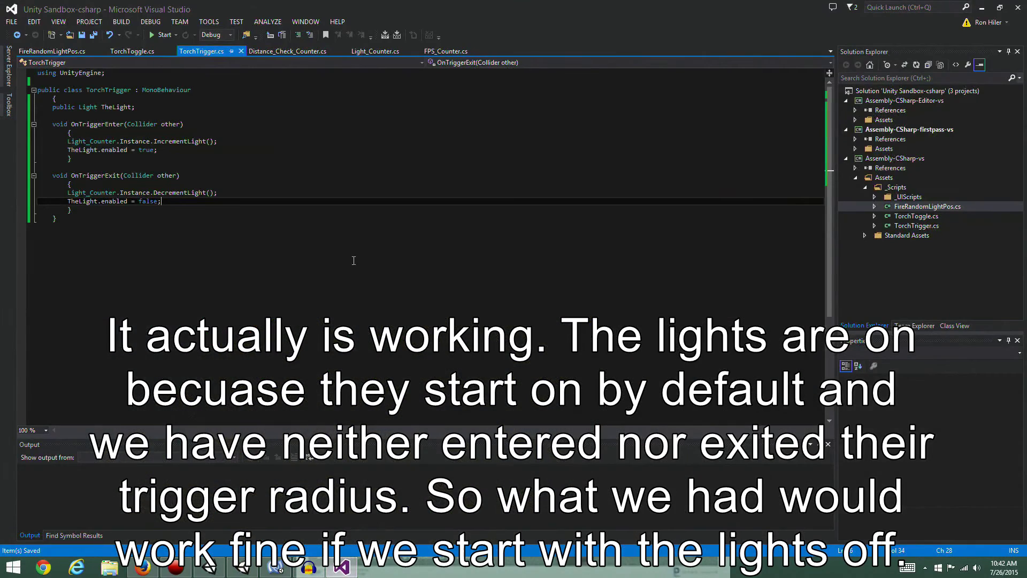
double_click(111, 150)
text(rang)
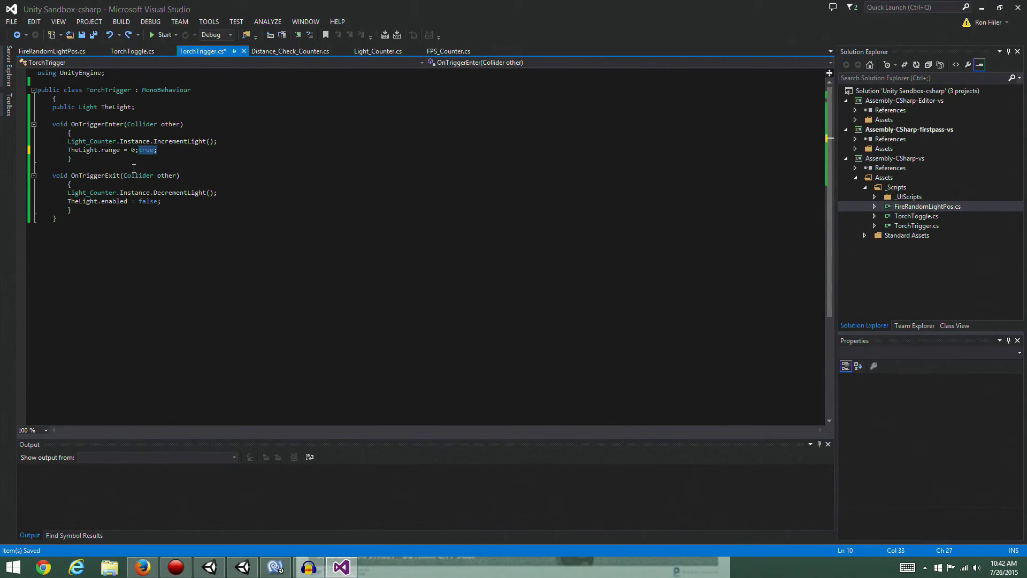
key(Down)
key(Down)
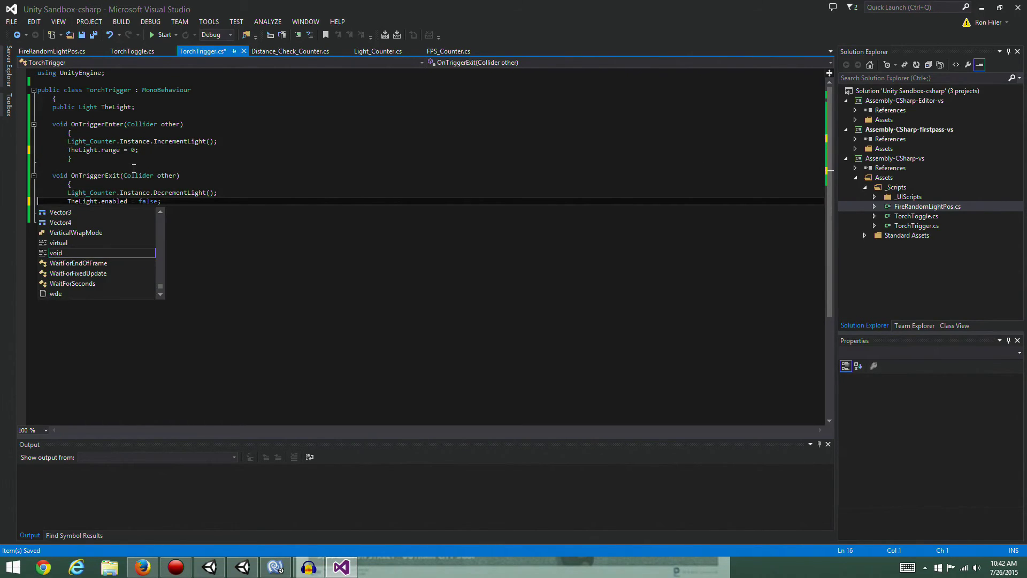
text(TheLight.range = 0;)
Set TheLight.range in OnTriggerEnter to 15, matching the Range of the Torch's Lightsource in Unity.
key(Up)
key(Up)
key(Up)
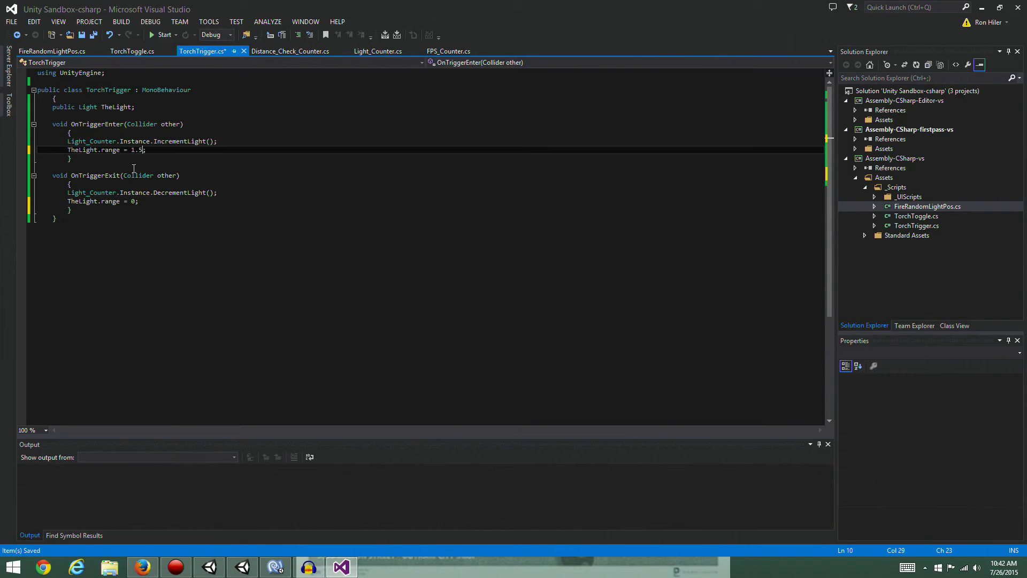
click(251, 571)
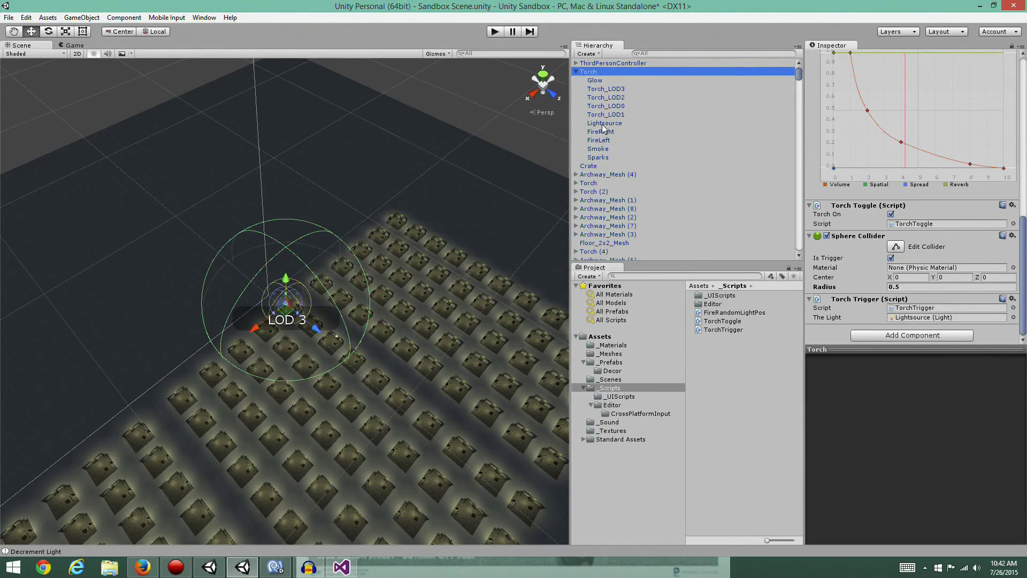
click(603, 124)
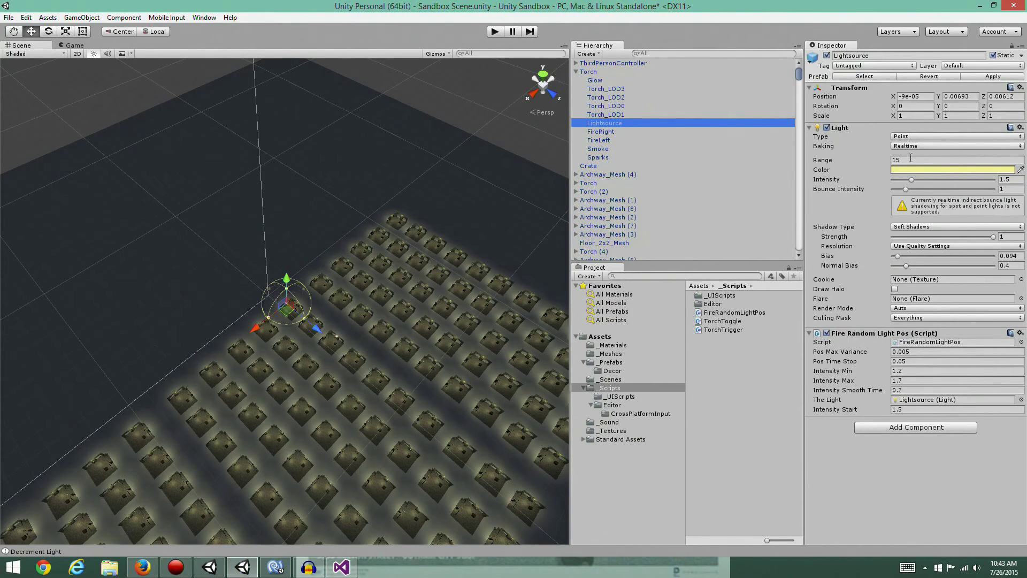
mouse_move(342, 574)
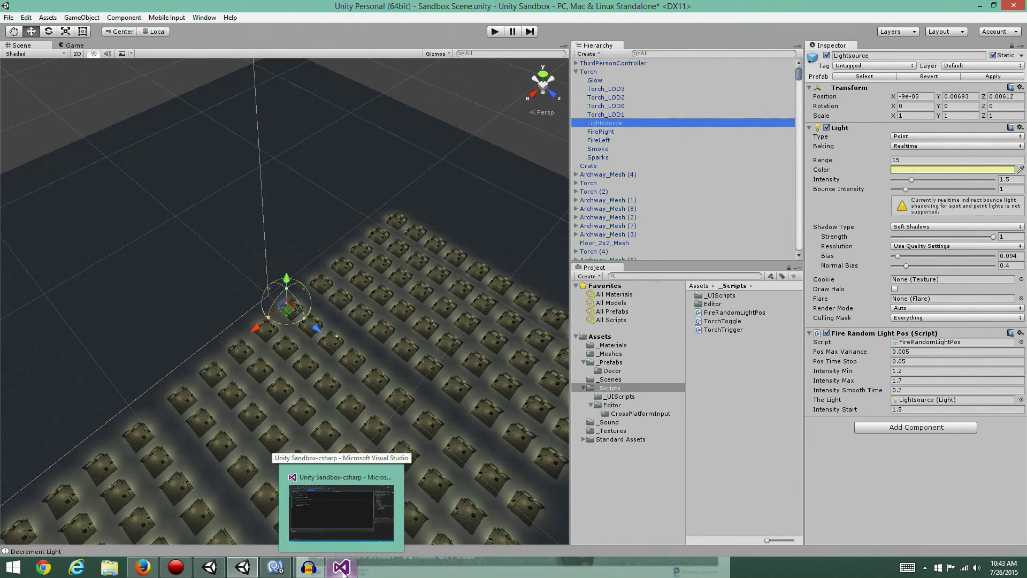
click(343, 483)
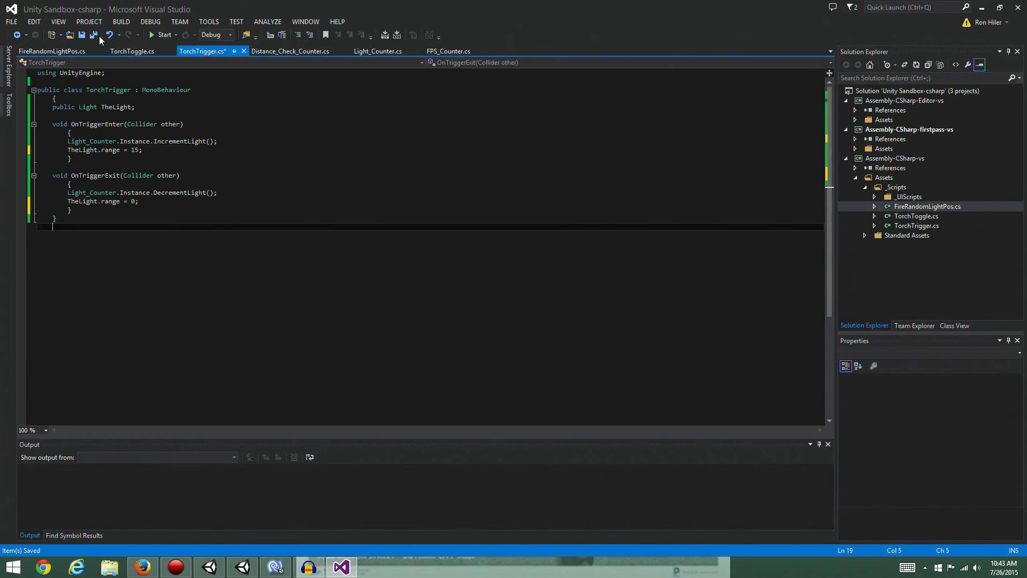
Switch to Unity, play the scene to test the range-based torch switching, and stop playing.
click(241, 566)
click(495, 32)
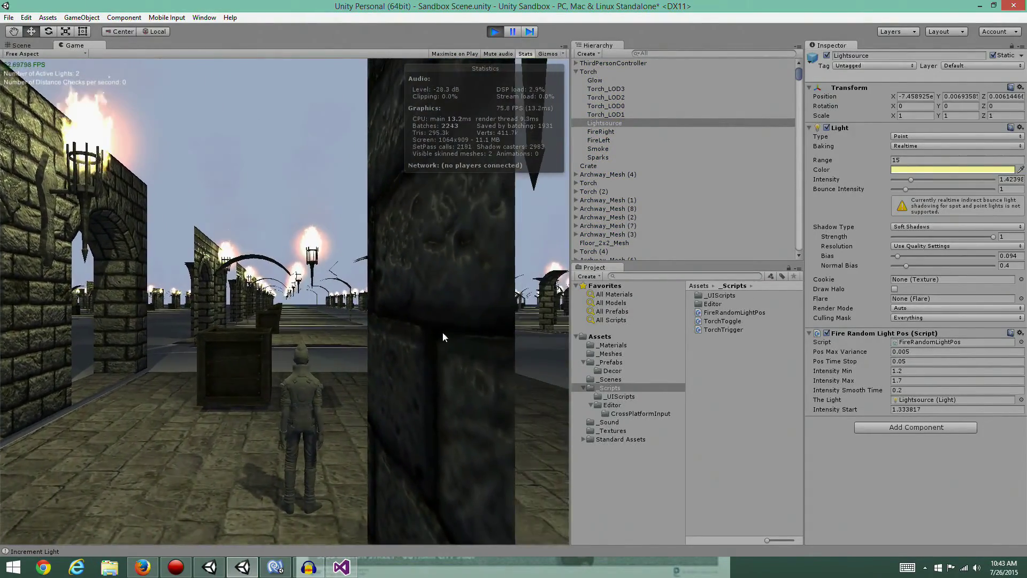
click(495, 32)
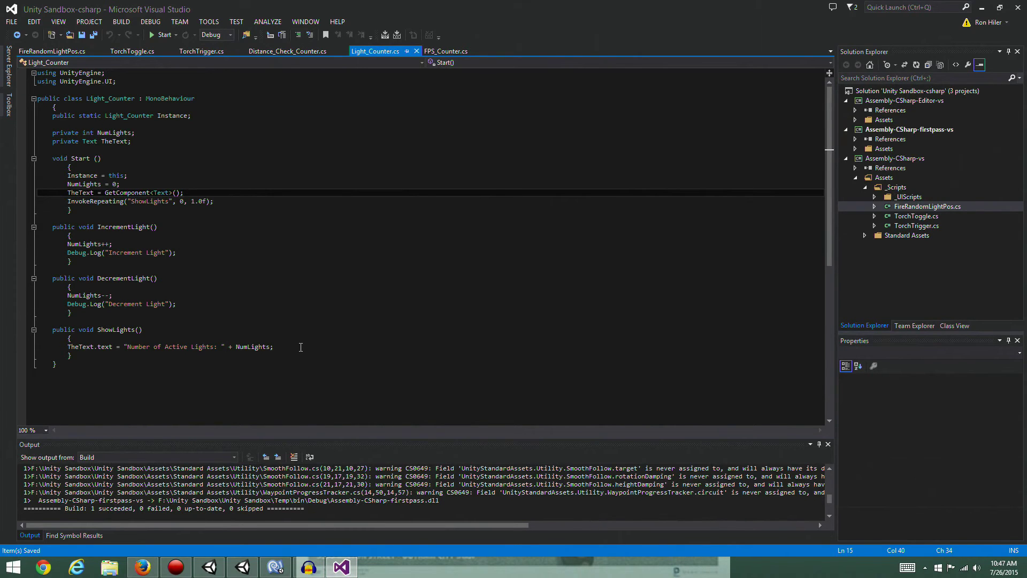
Switch to Unity, move the Console aside, and inspect the light settings of Lightsource in the Decor folder's Torch prefab.
click(246, 571)
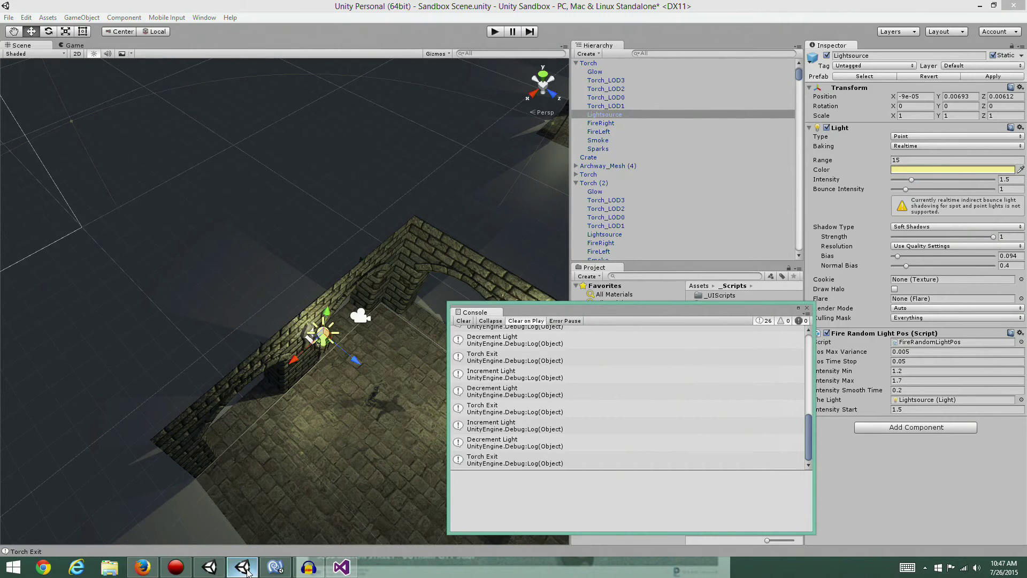
drag(747, 313, 421, 260)
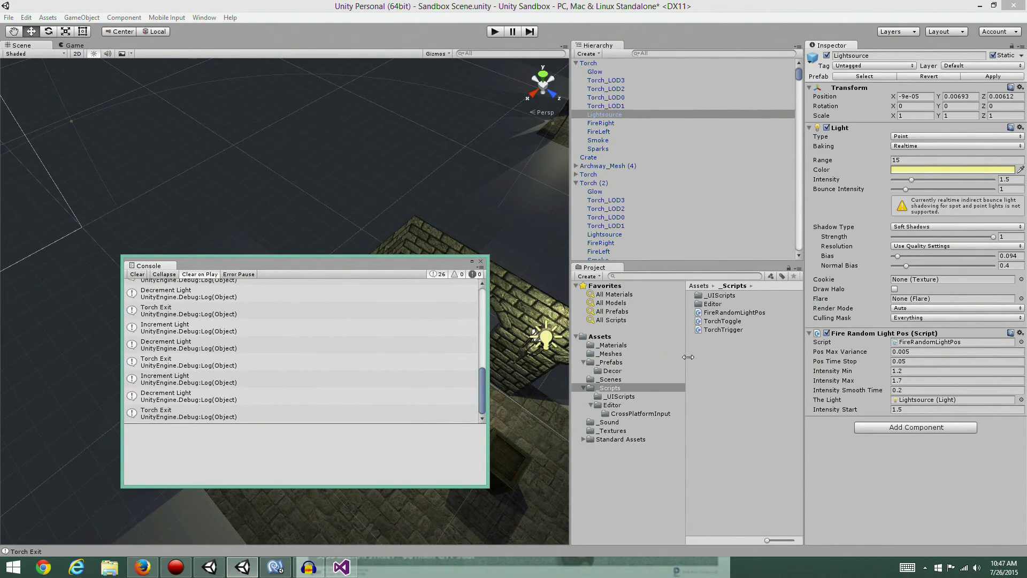
click(610, 363)
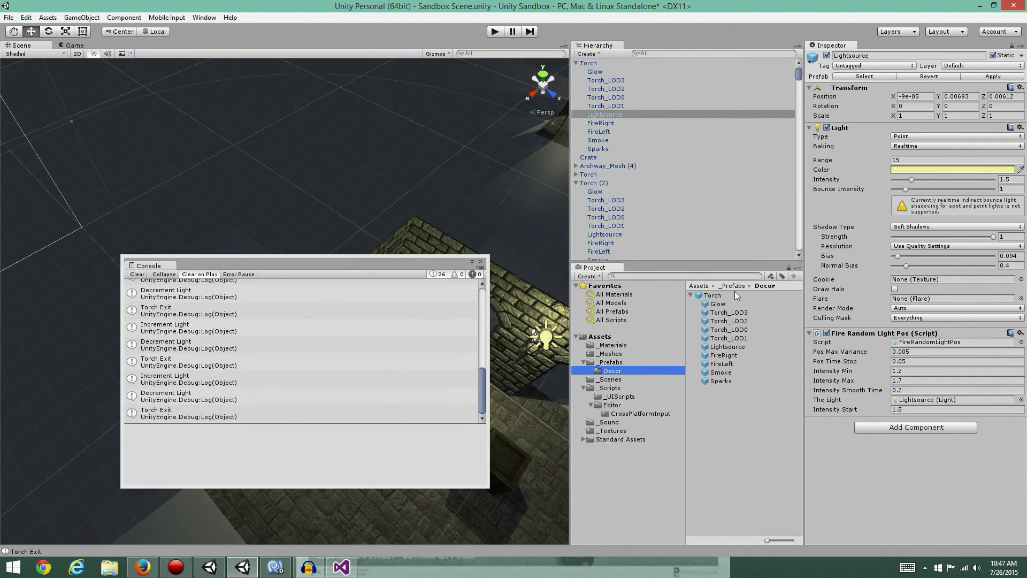
click(715, 348)
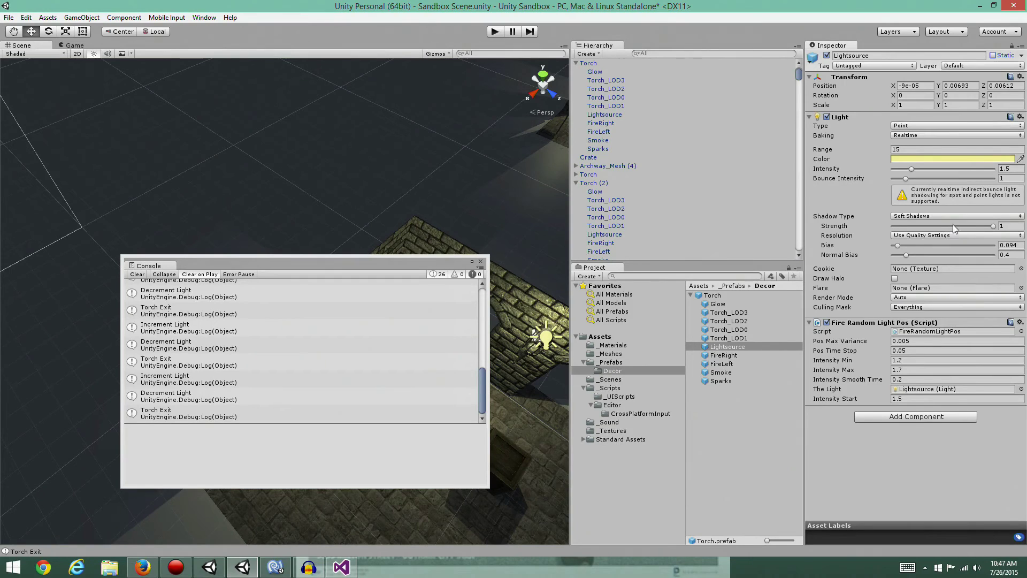
Play the scene, move the Console aside, and run the character through successive torch-lit rooms to test the range switching.
click(494, 31)
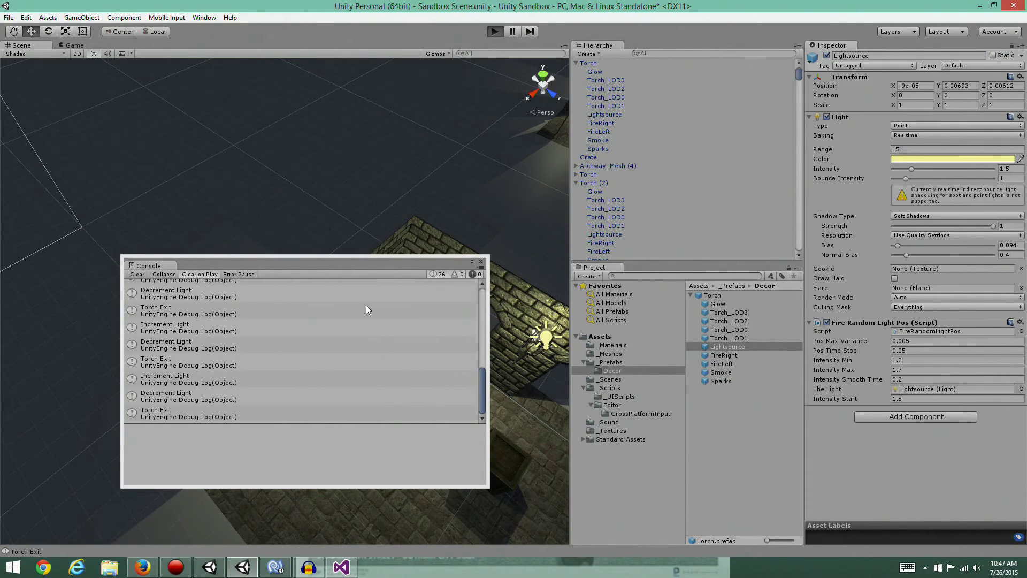
drag(333, 261, 724, 304)
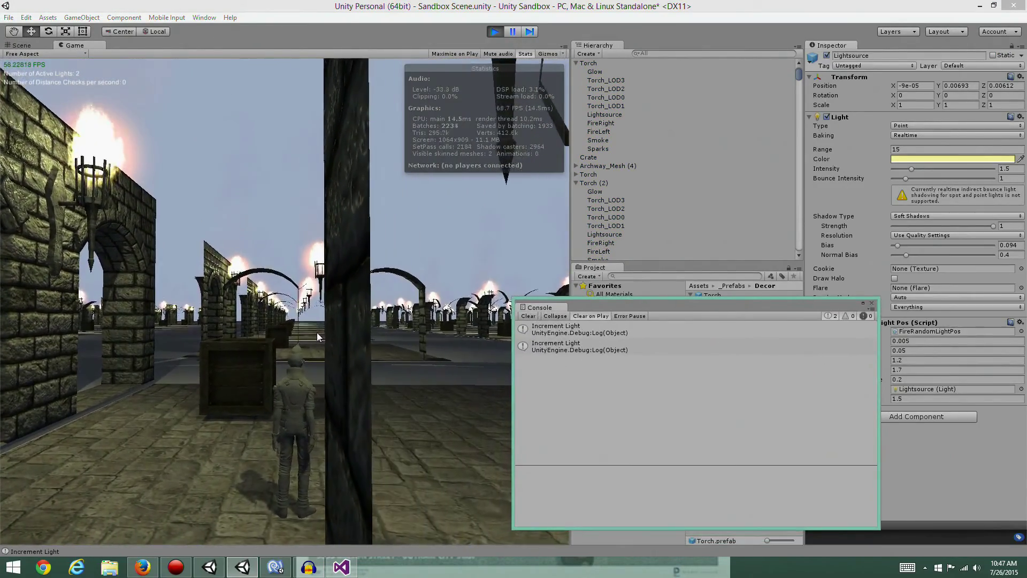
key(d)
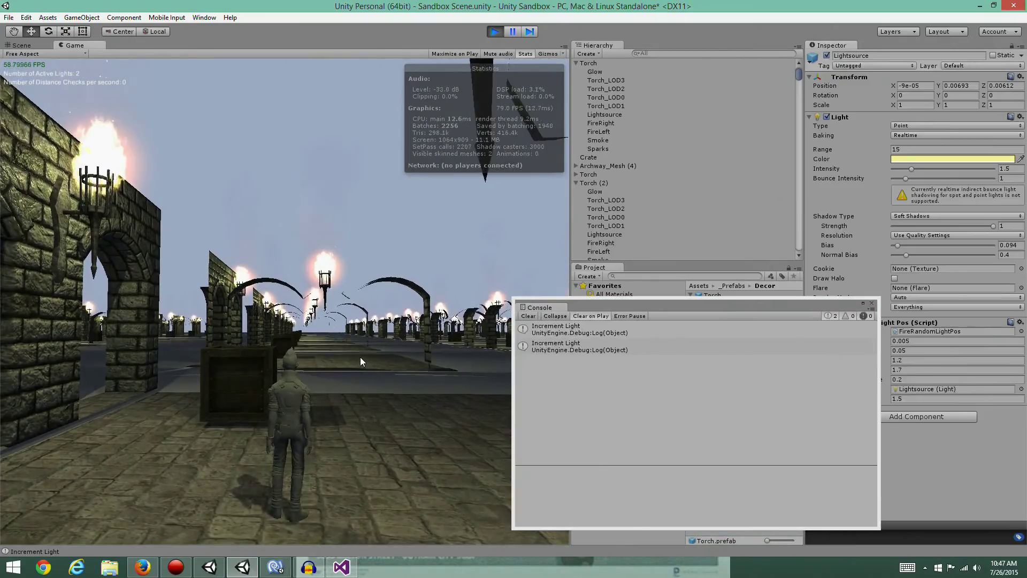
key(w)
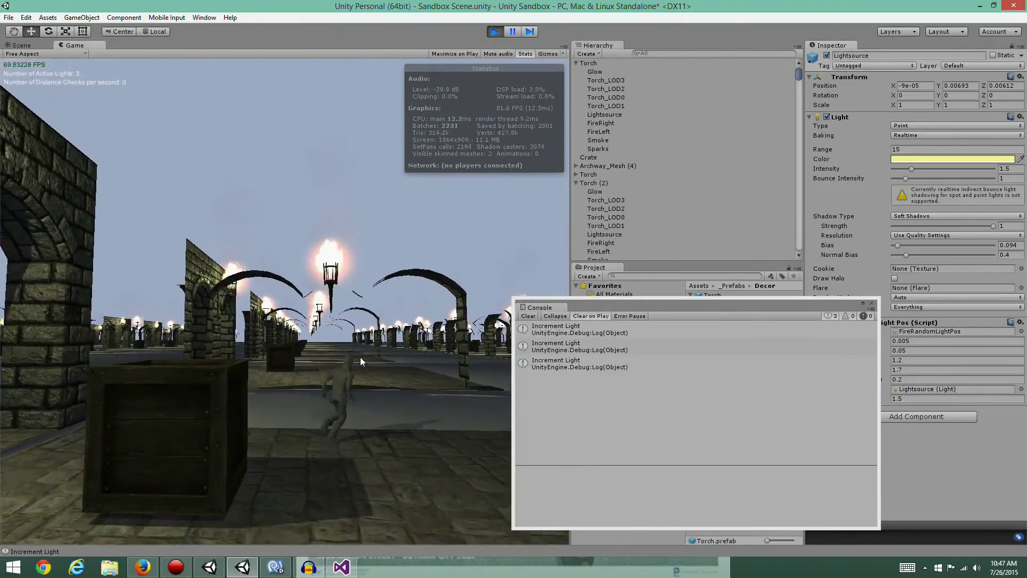
key(w)
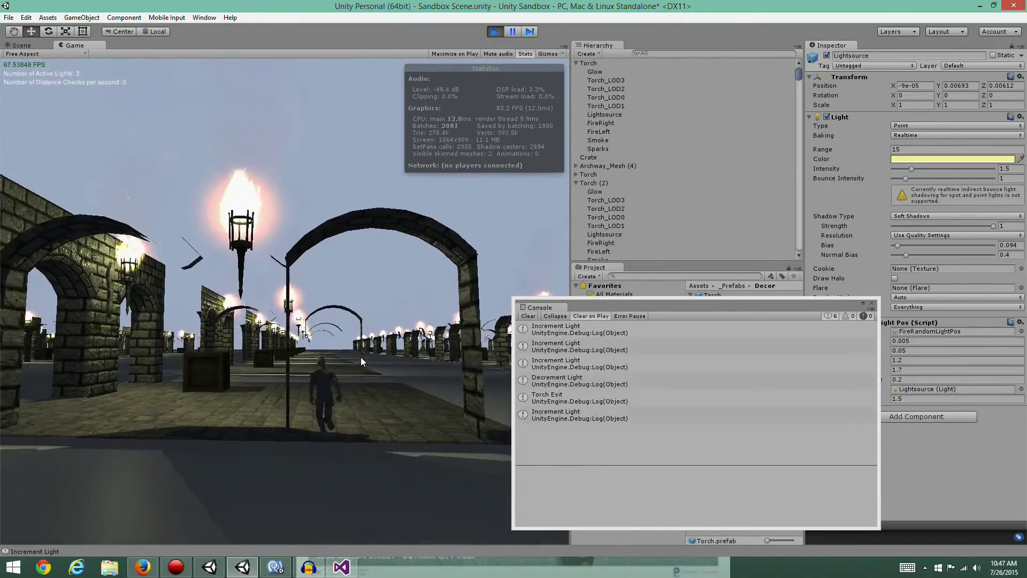
key(w)
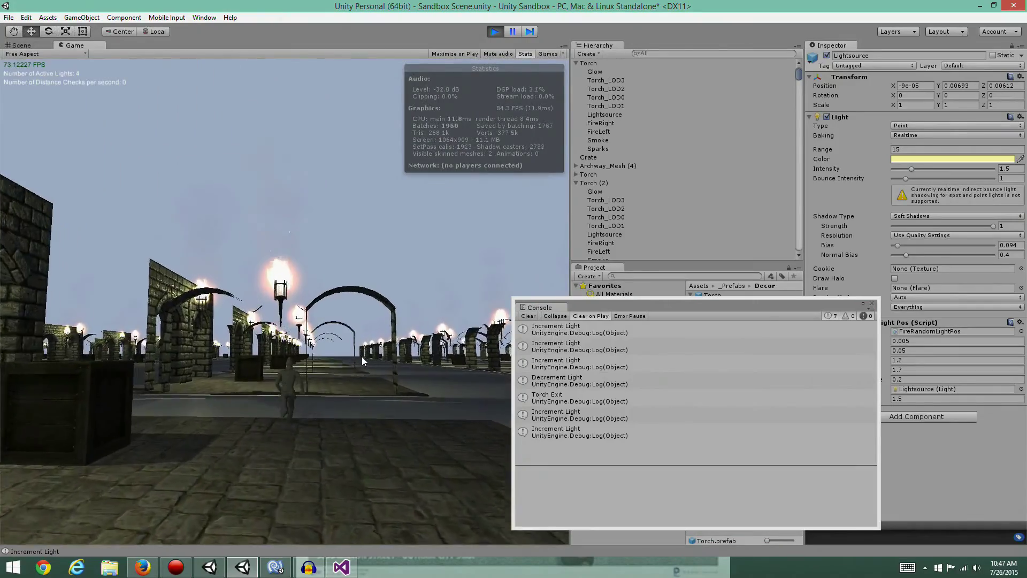
key(w)
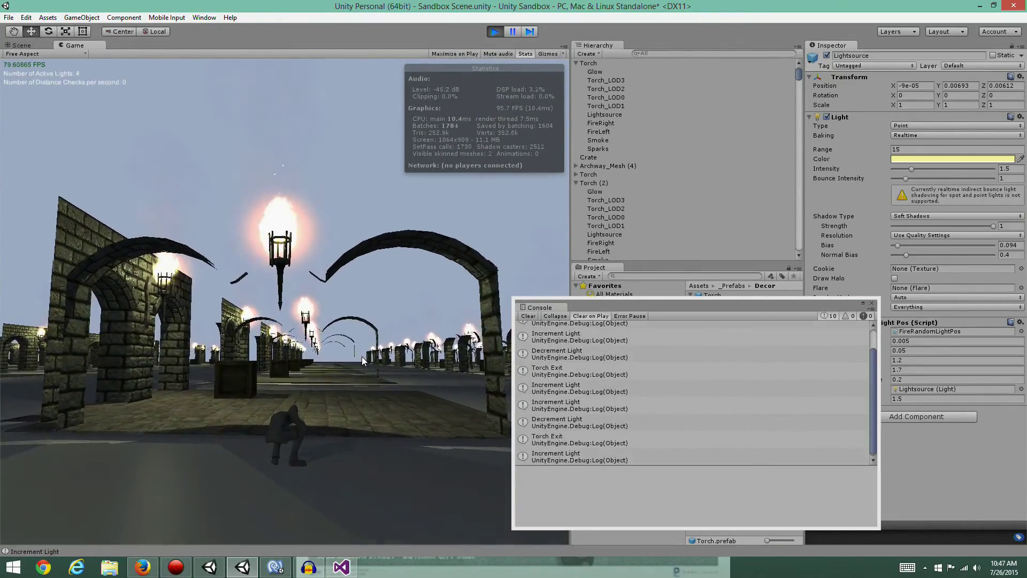
key(w)
key(a)
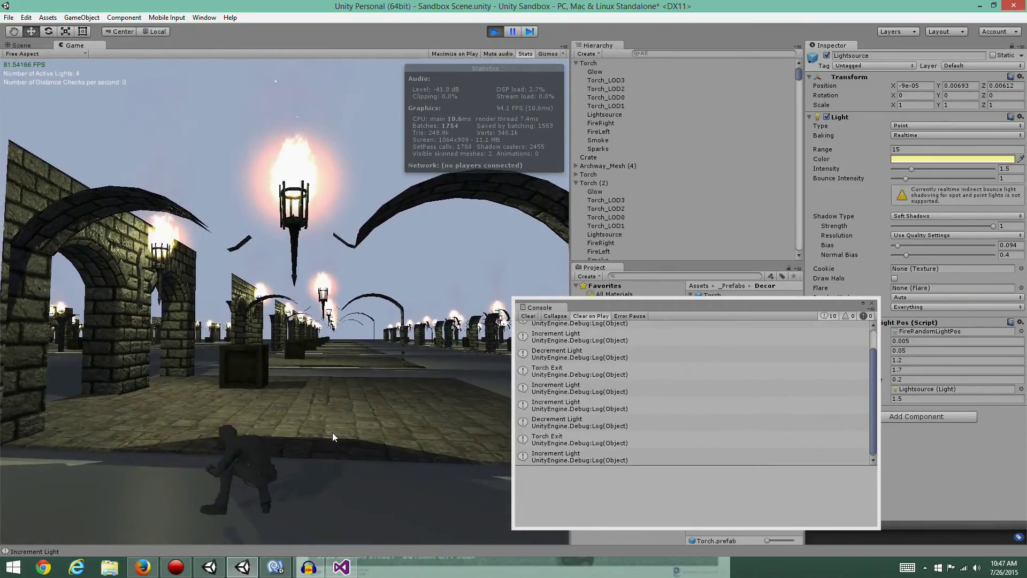
key(w)
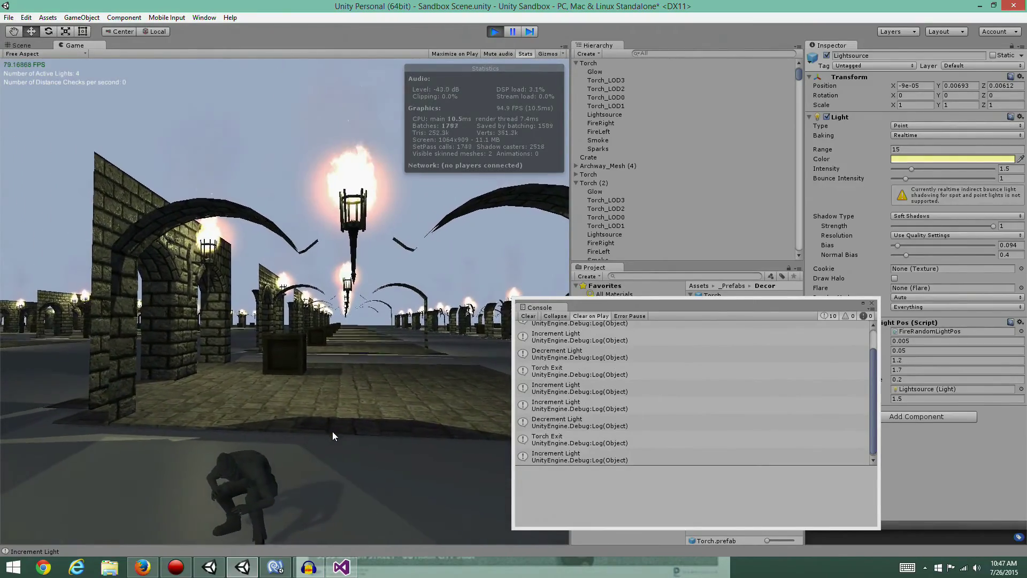
Walk the character back to check the surrounding torches, close the Console, and stop playing.
key(s)
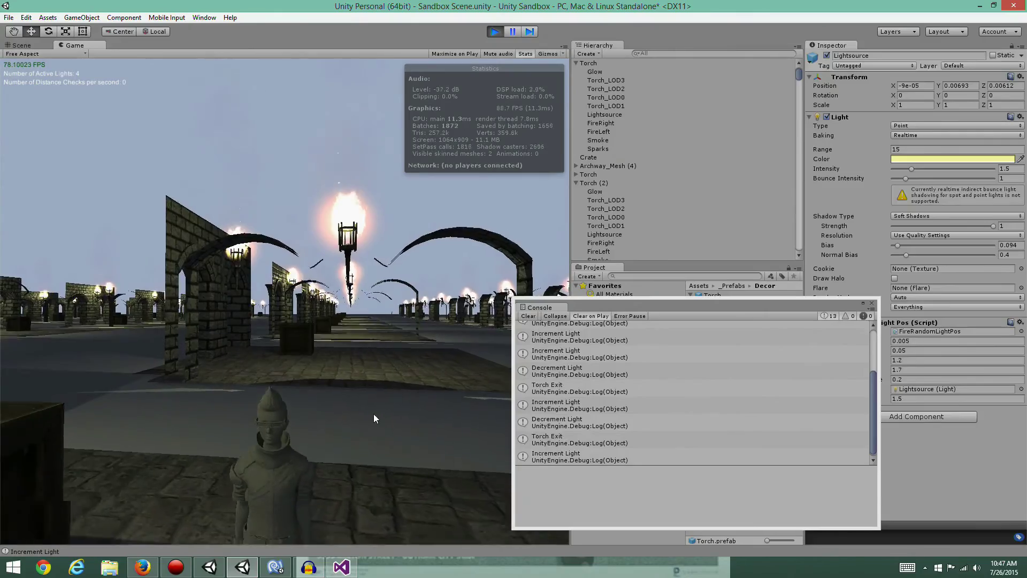
key(w)
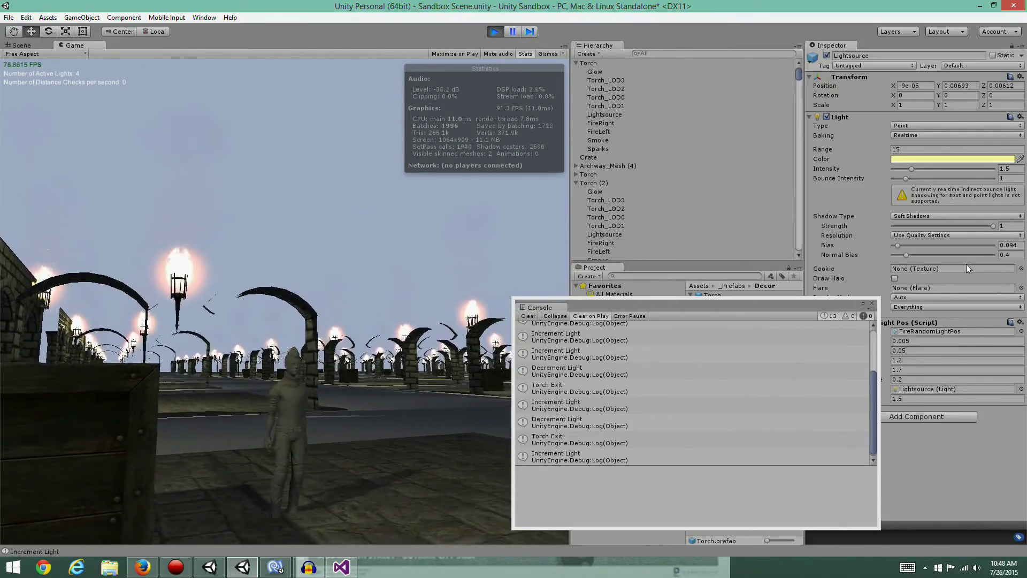
key(a)
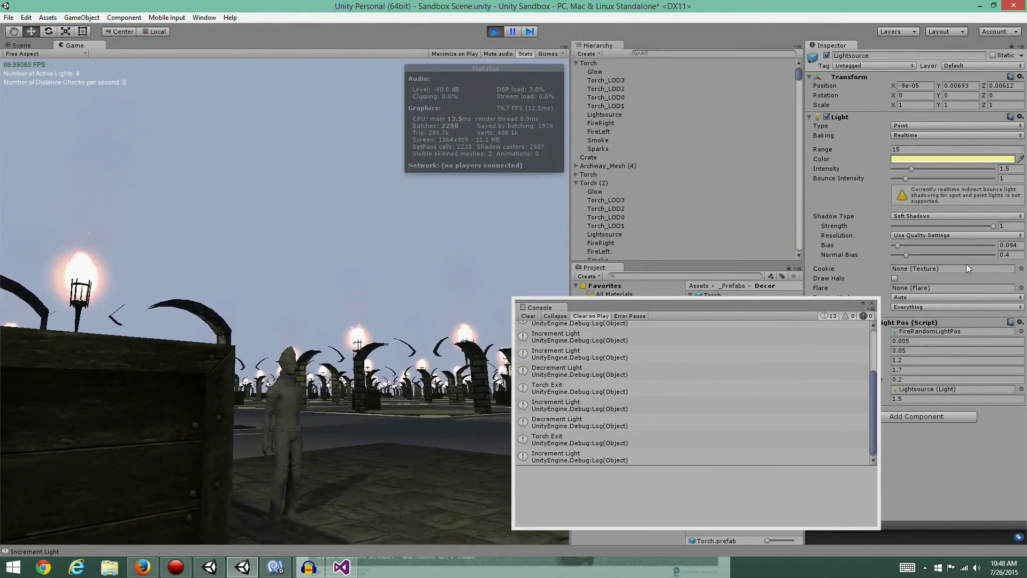
click(872, 304)
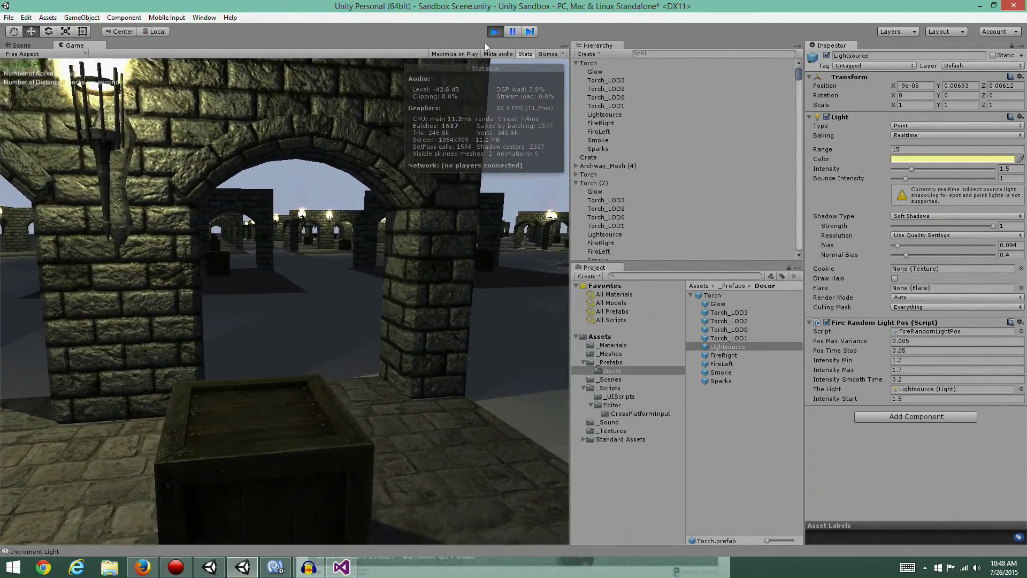
key(ctrl+p)
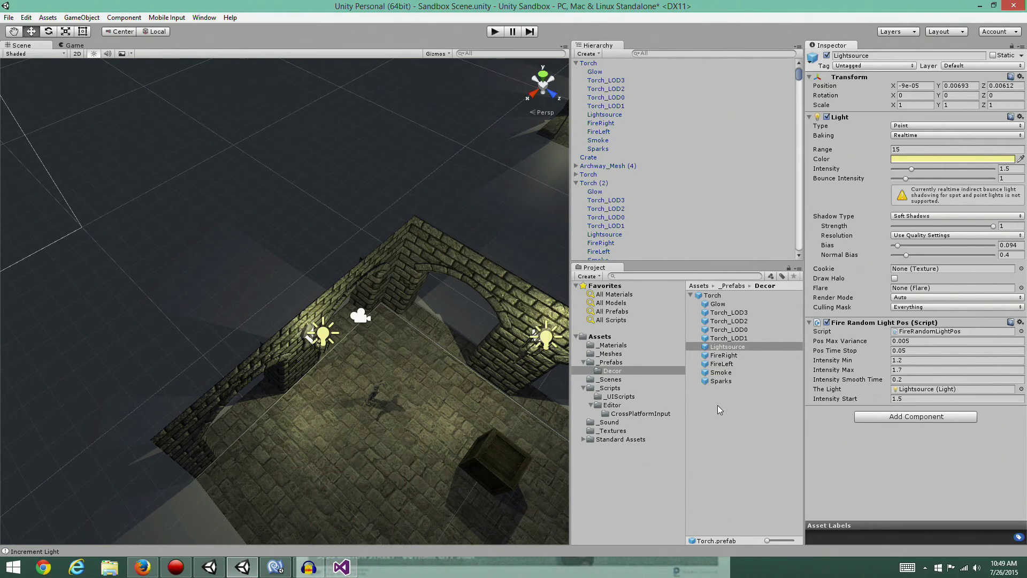
Set the light Range of Lightsource in the Torch prefab to 0.
click(723, 347)
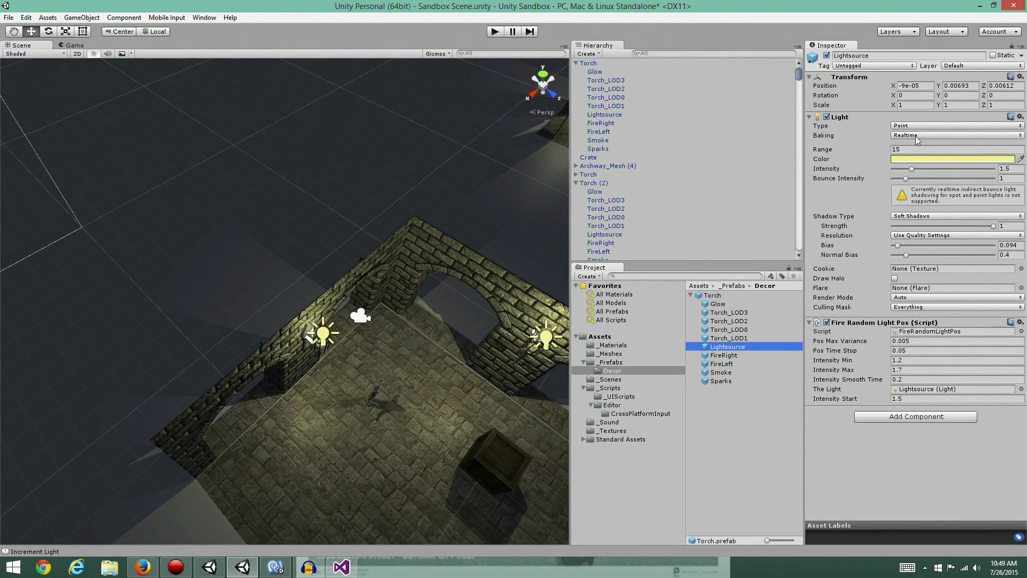
text(0)
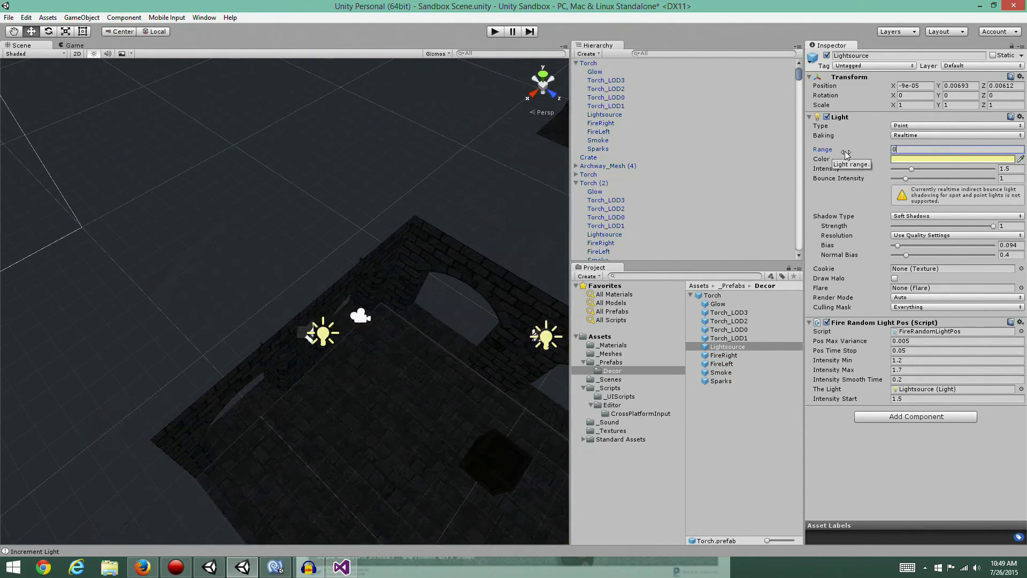
Play the scene with the zero default range and run the character forward through the row of rooms.
click(494, 32)
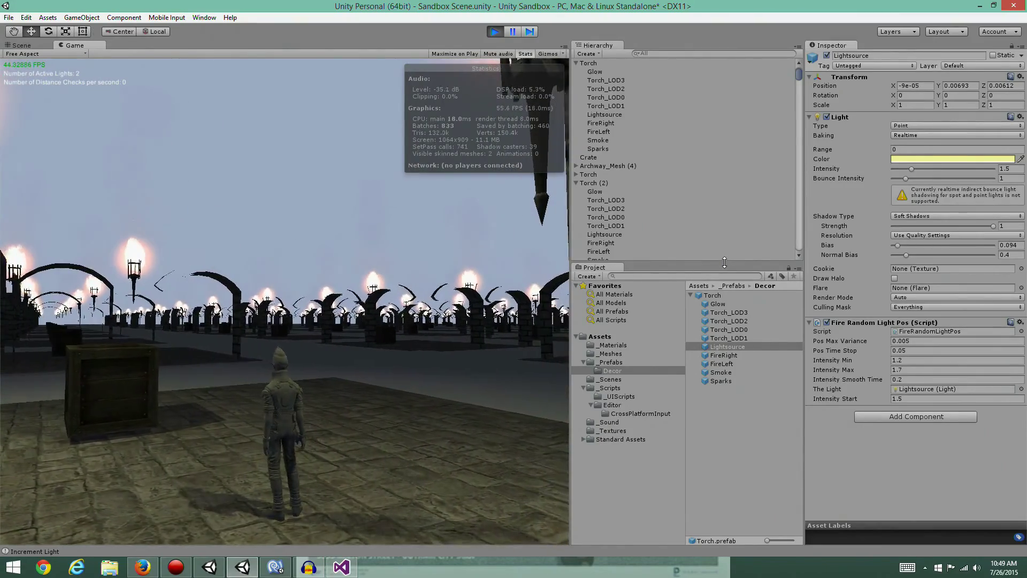
key(w)
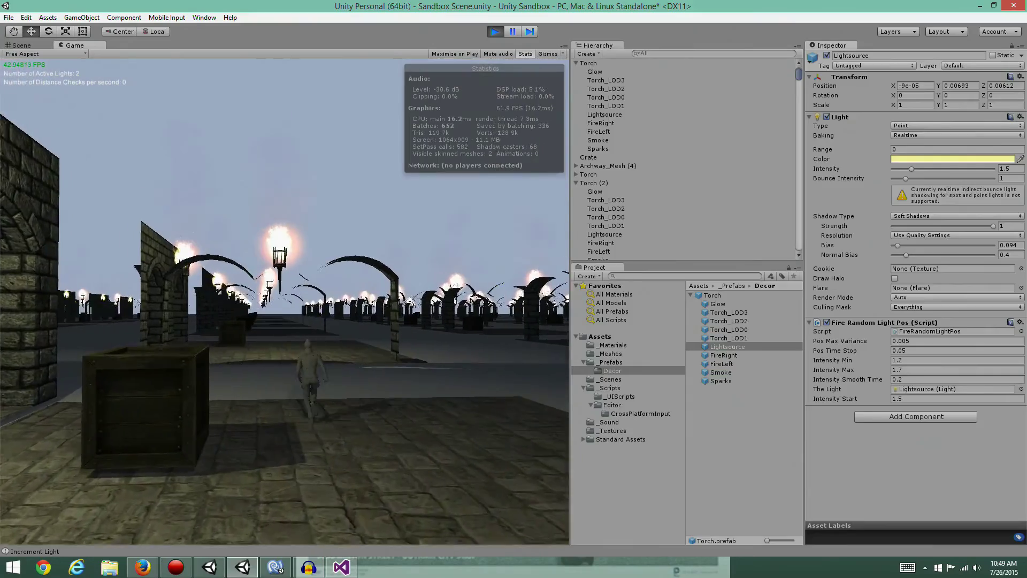
key(c)
key(w)
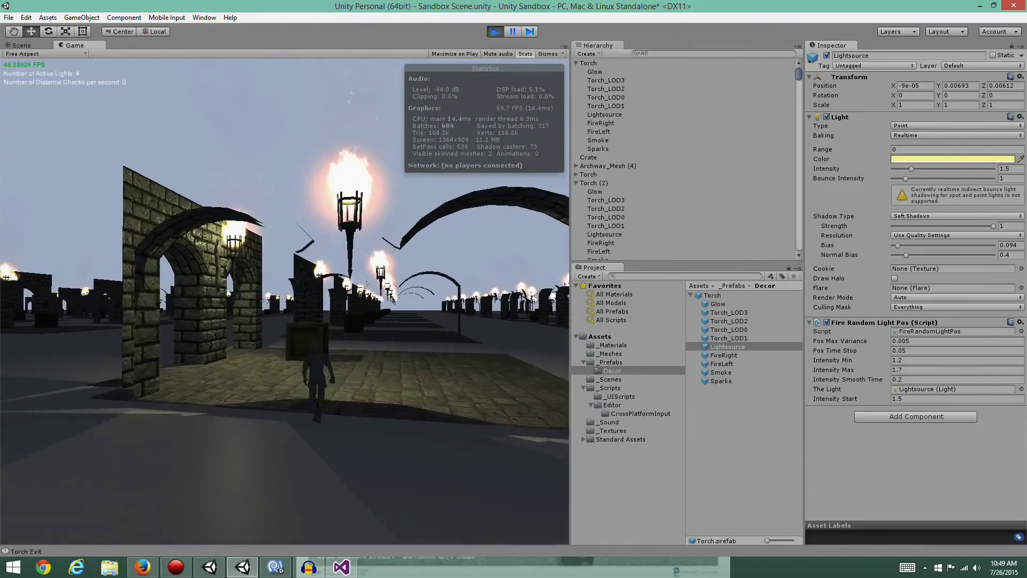
key(w)
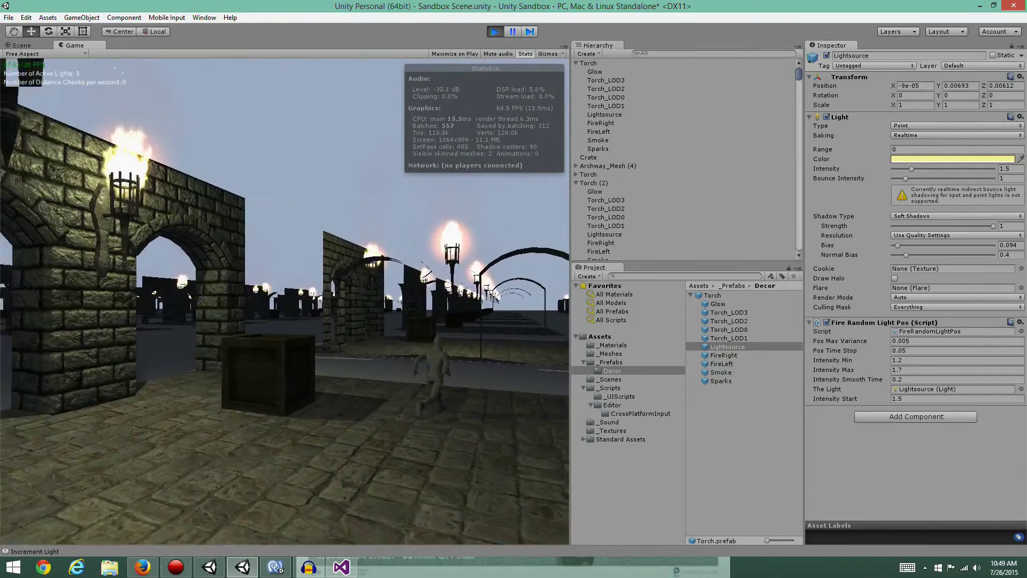
key(w)
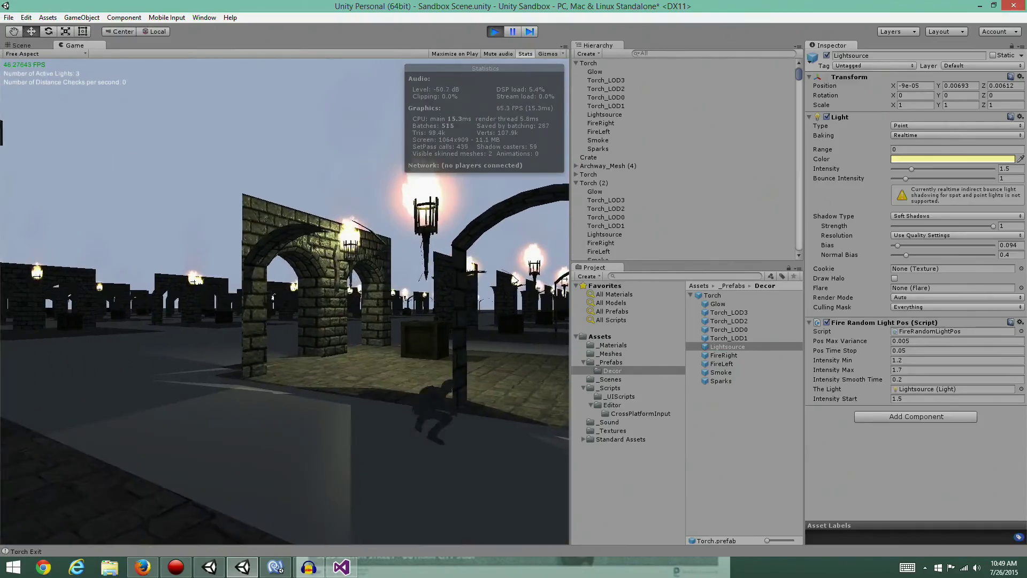
key(w)
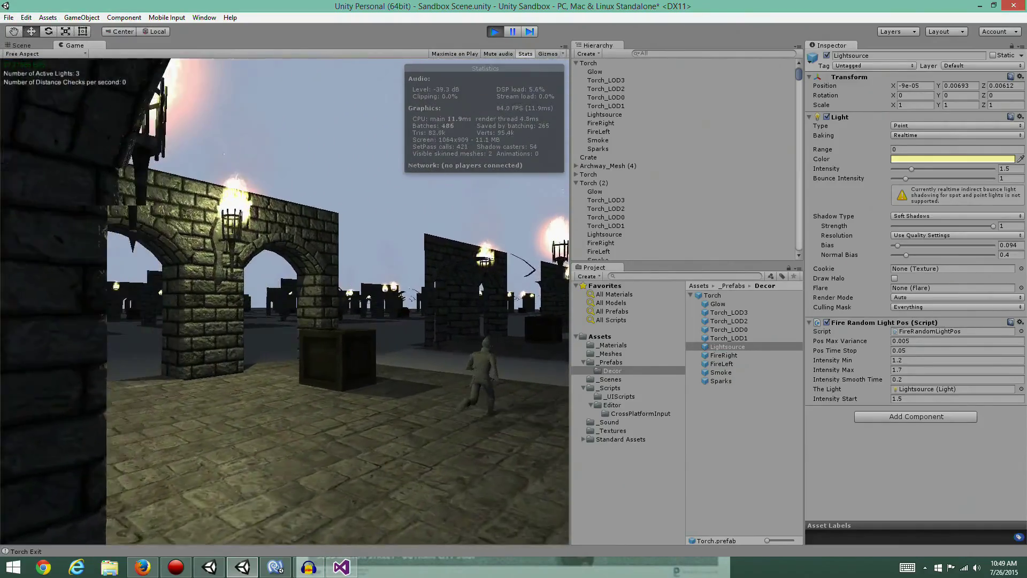
key(w)
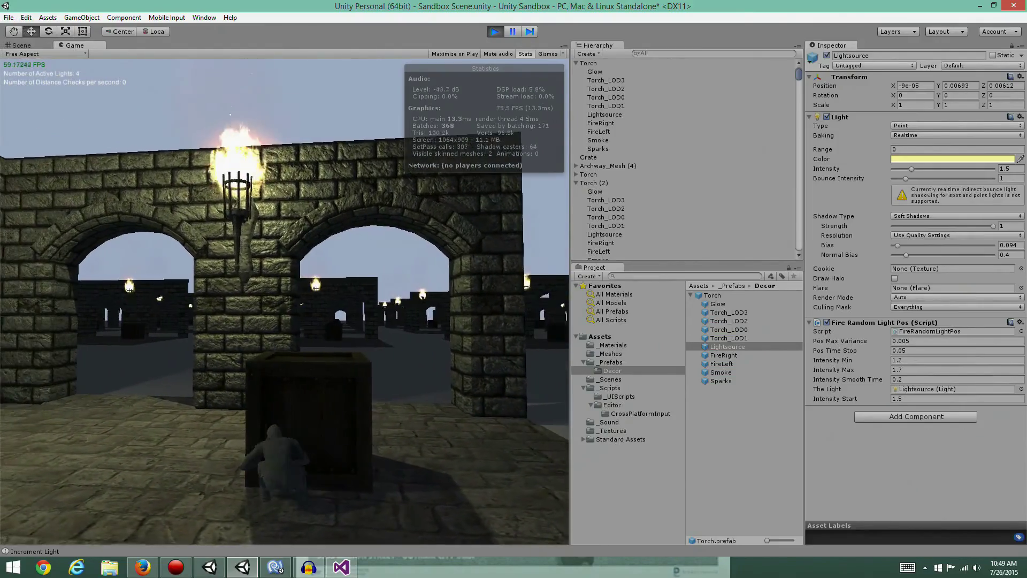
Run the character through the archways to the outer rooms to check torch switching there, and stop playing.
key(a)
key(a)
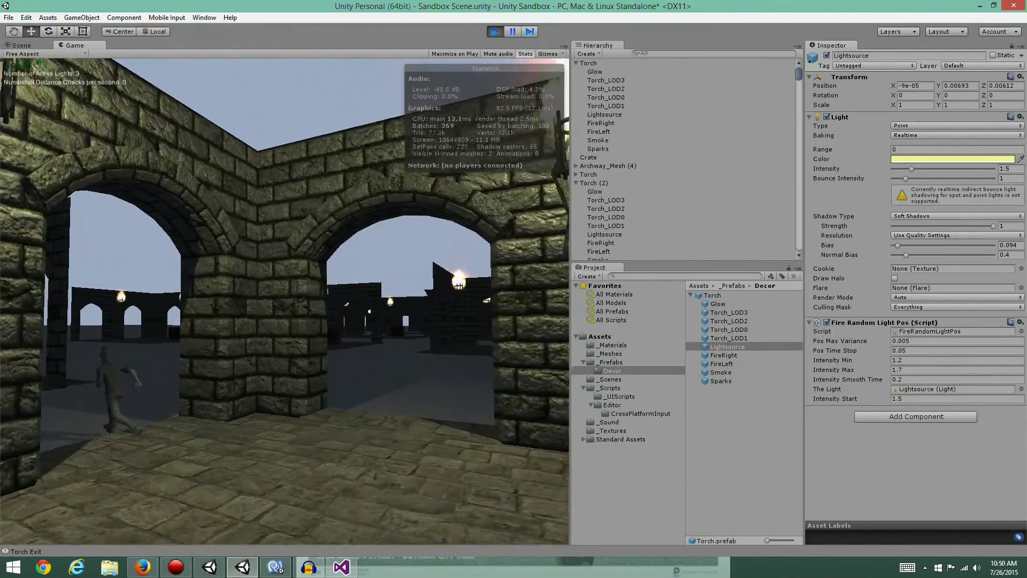
key(a)
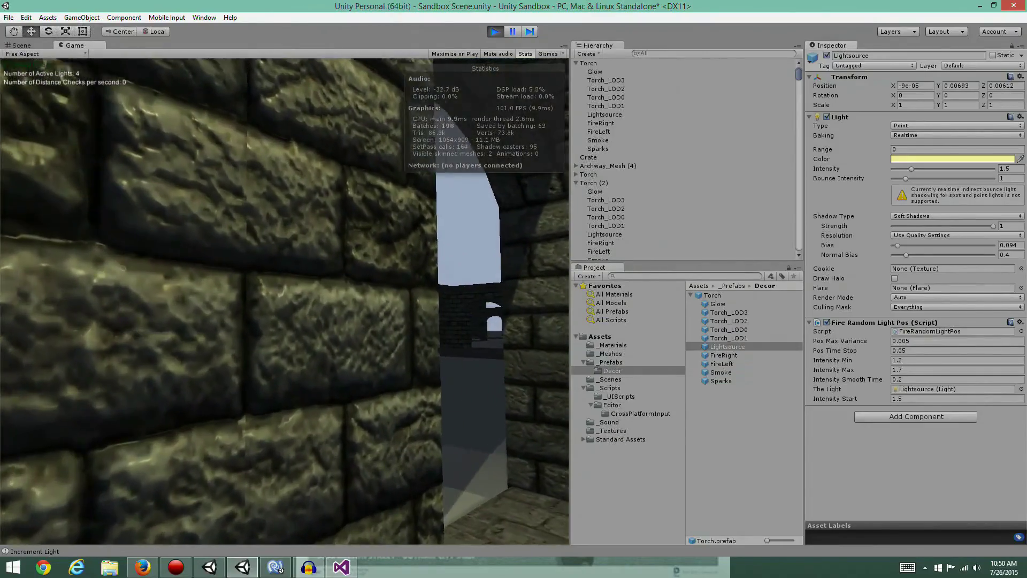
key(c)
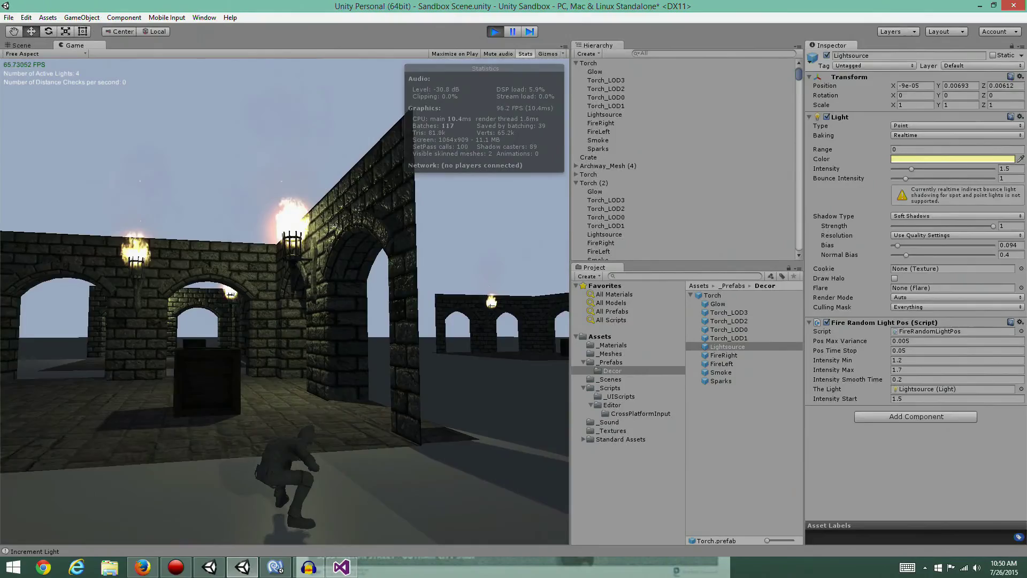
key(c)
key(w)
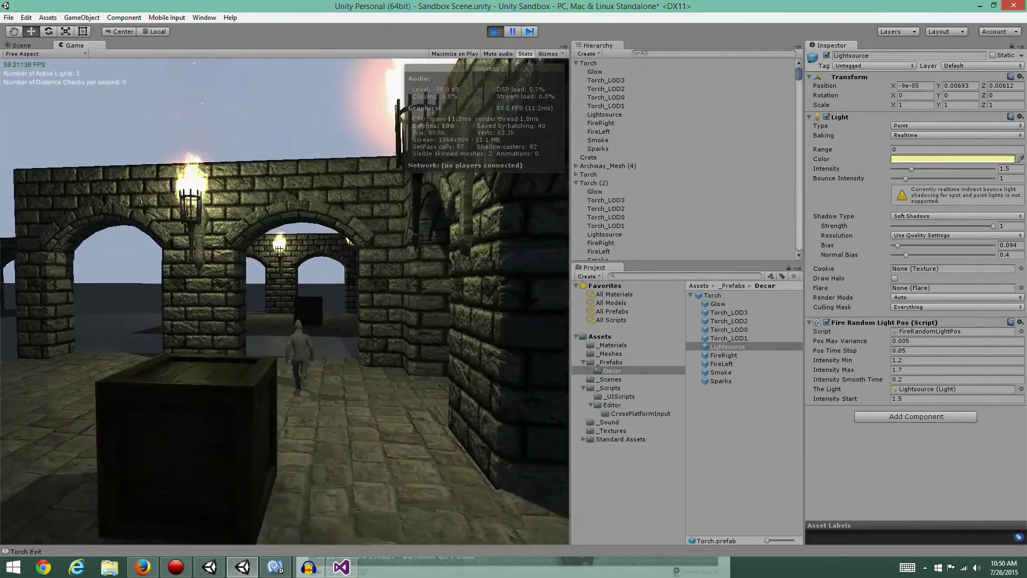
key(c)
key(c)
key(w)
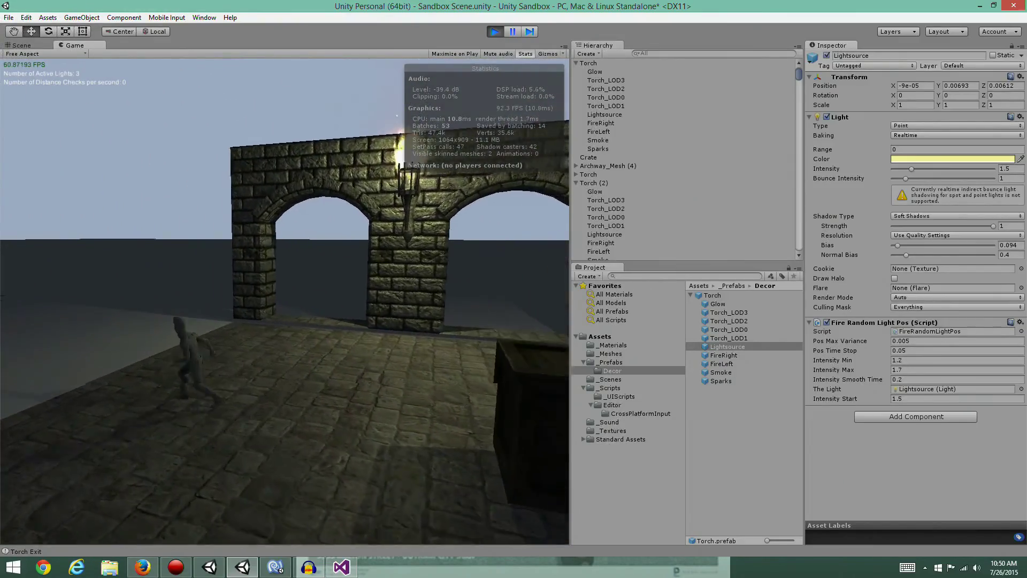
key(c)
key(c)
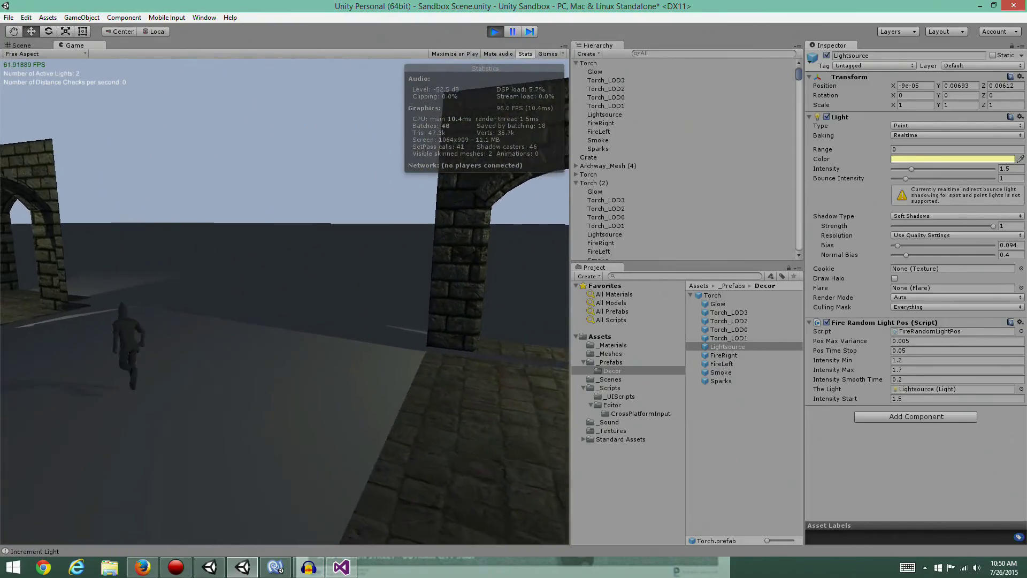
key(a)
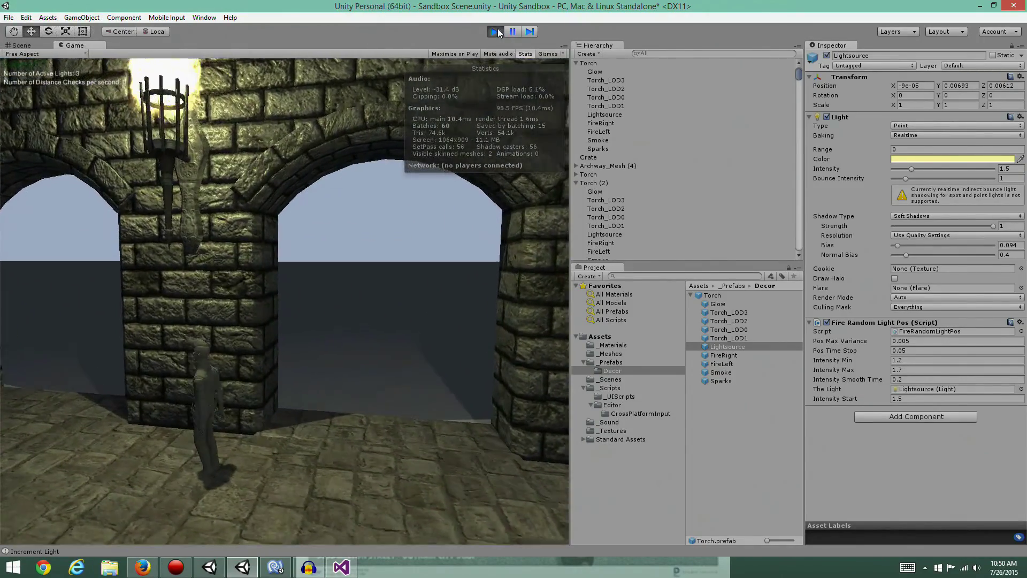
key(ctrl+p)
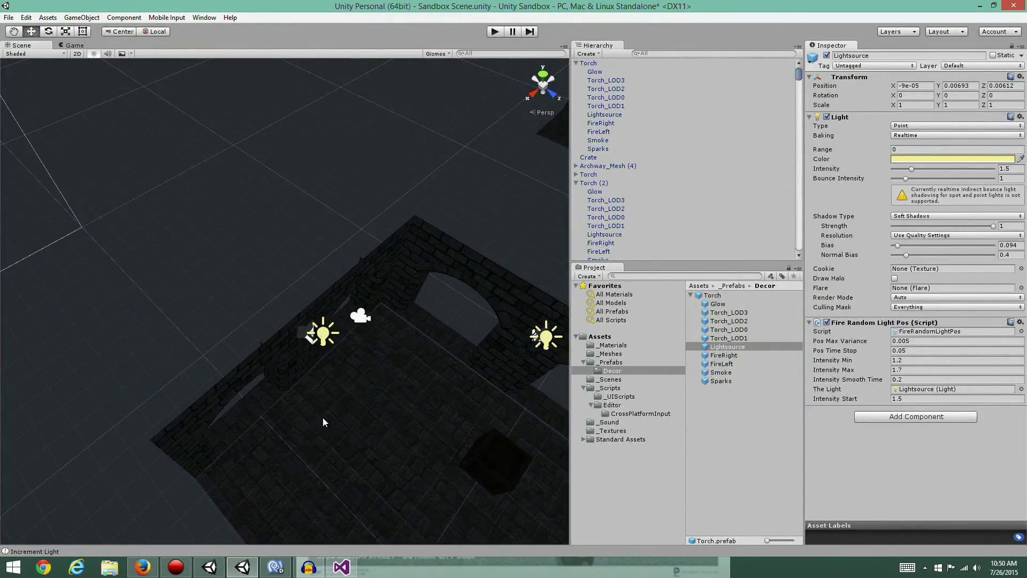
View the whole grid of unlit rooms in the scene and briefly play it to compare the lighting.
scroll(335, 396, down, 5)
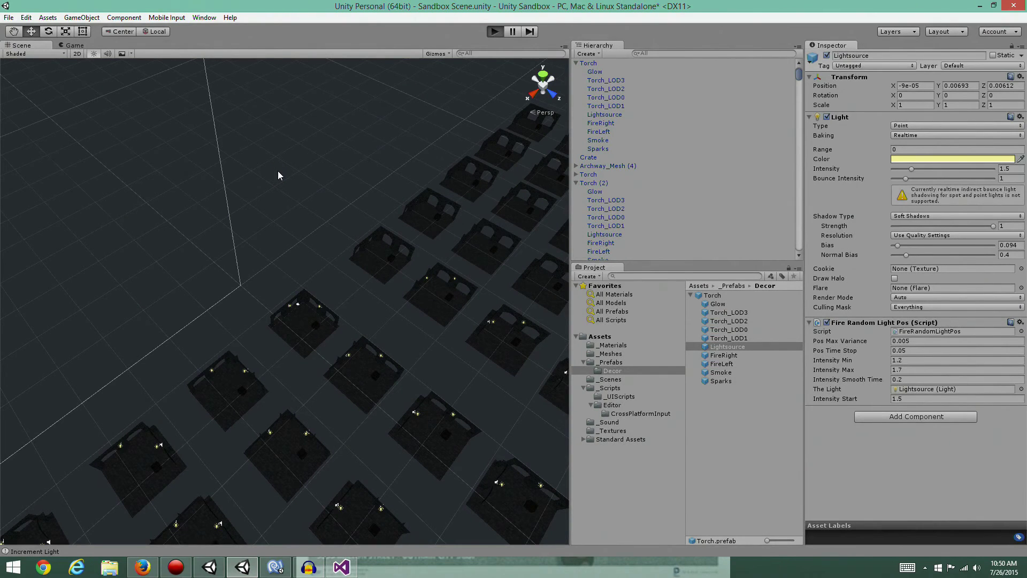
key(ctrl+p)
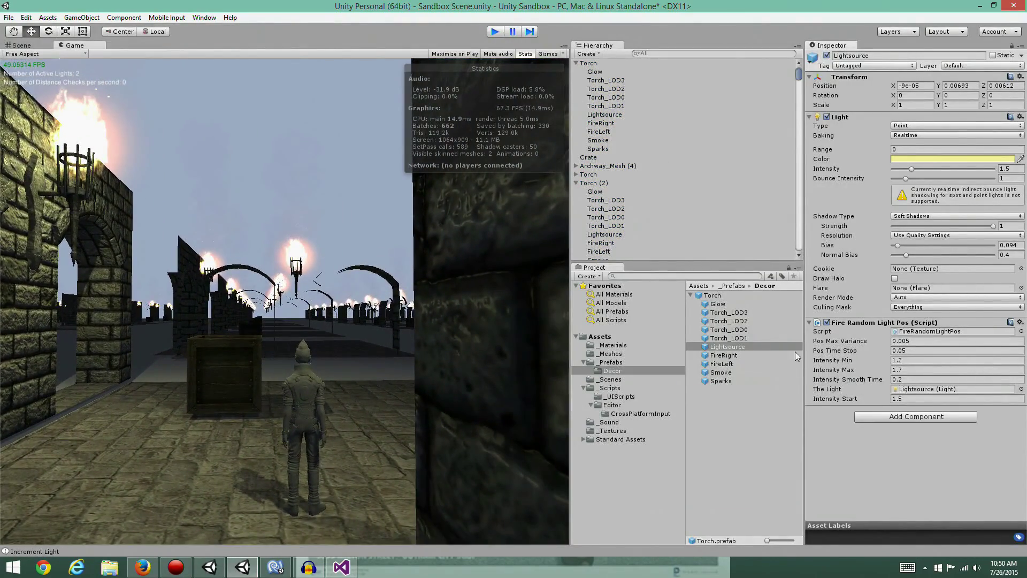
key(ctrl+p)
Set the Sphere Collider radius of the Torch prefab to 1 and play the scene to test it.
click(715, 297)
drag(815, 529, 815, 353)
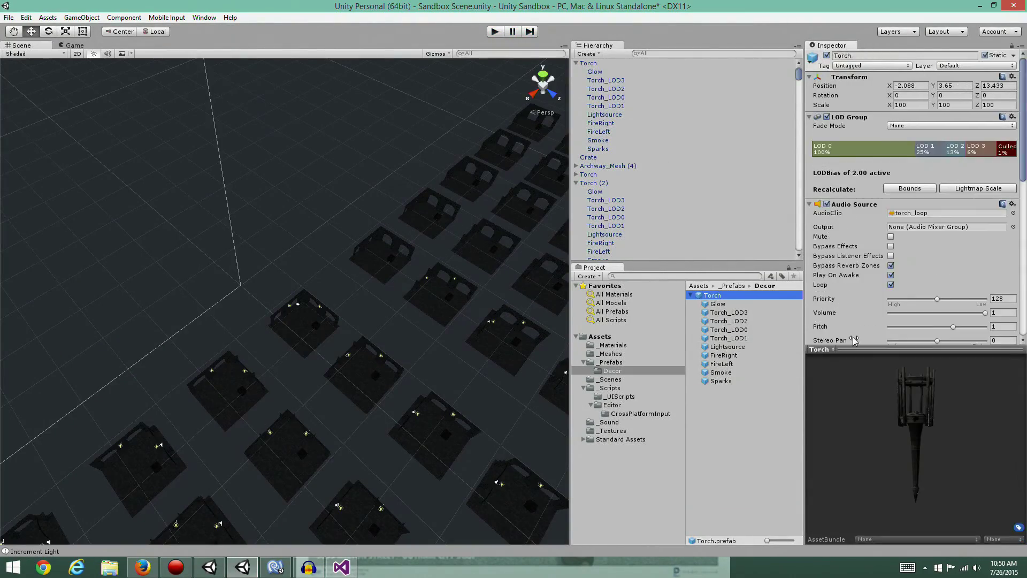
scroll(923, 308, down, 10)
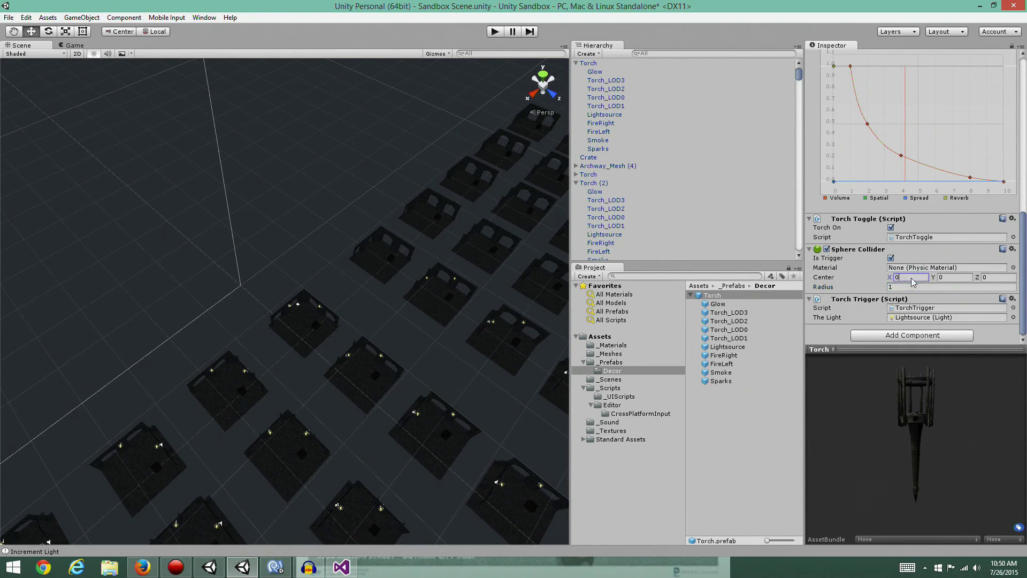
click(495, 32)
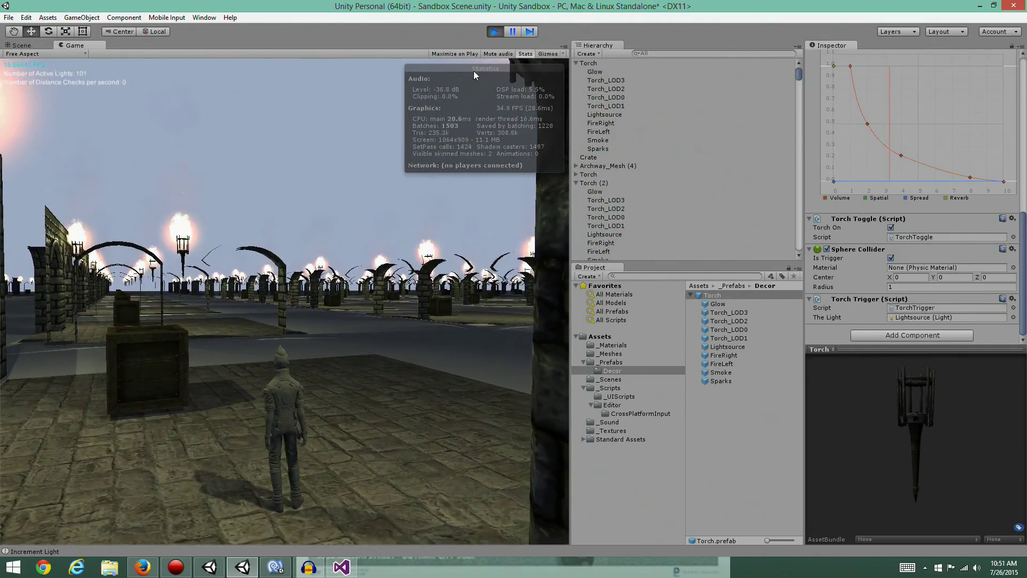
Stop playing, set the Torch prefab's Sphere Collider radius to 0.5, and inspect the collider around the first Torch in the scene.
click(496, 32)
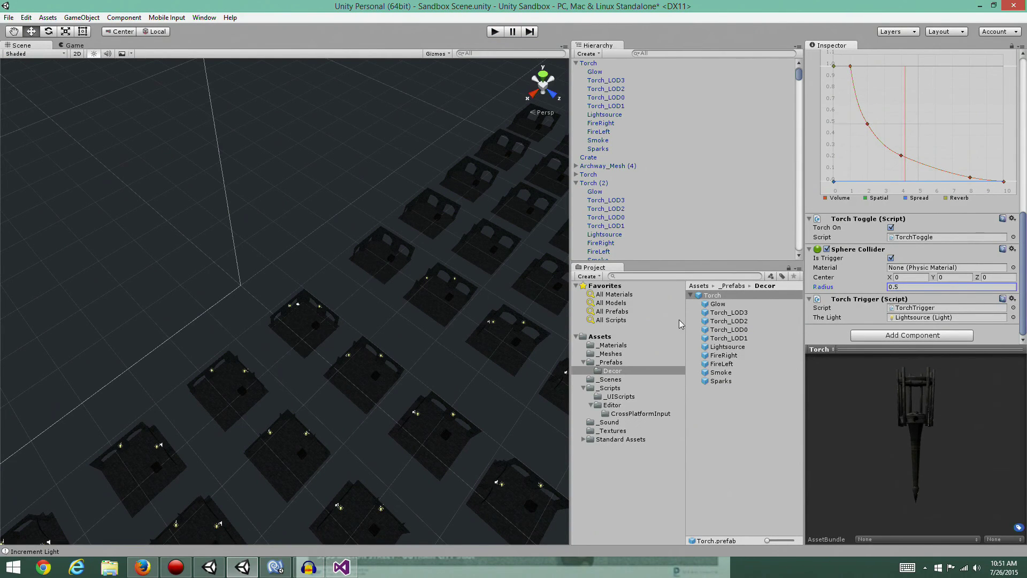
click(588, 63)
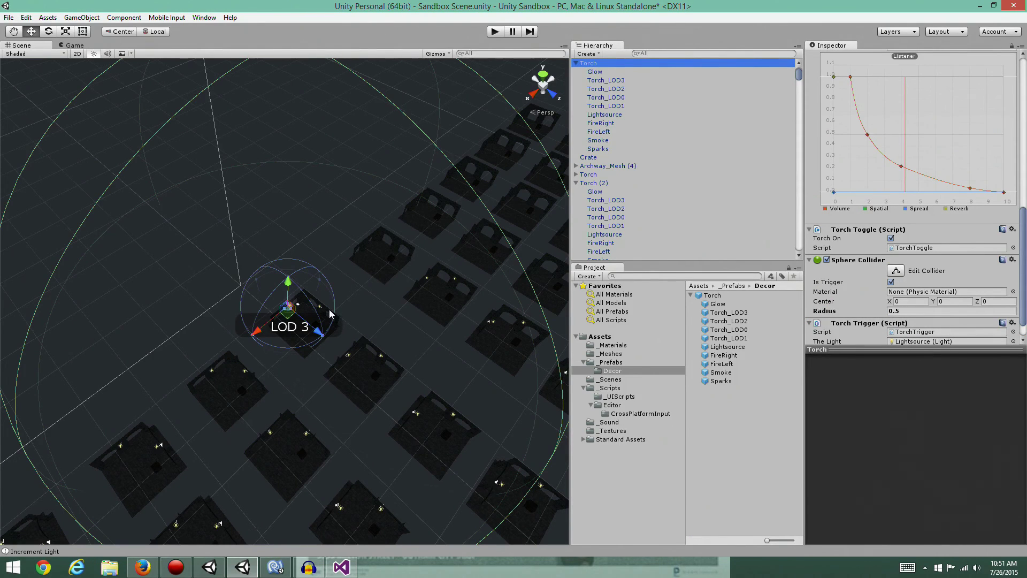
scroll(383, 318, down, 5)
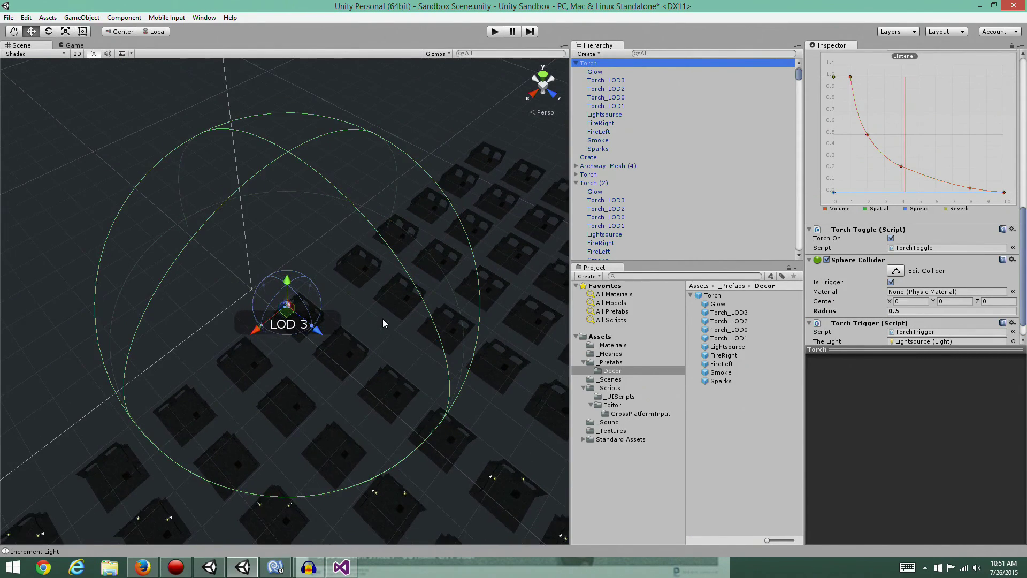
Play the scene with the 0.5 collider radius, moving the character sideways to check the active lights and frame rate, and stop playing.
click(495, 32)
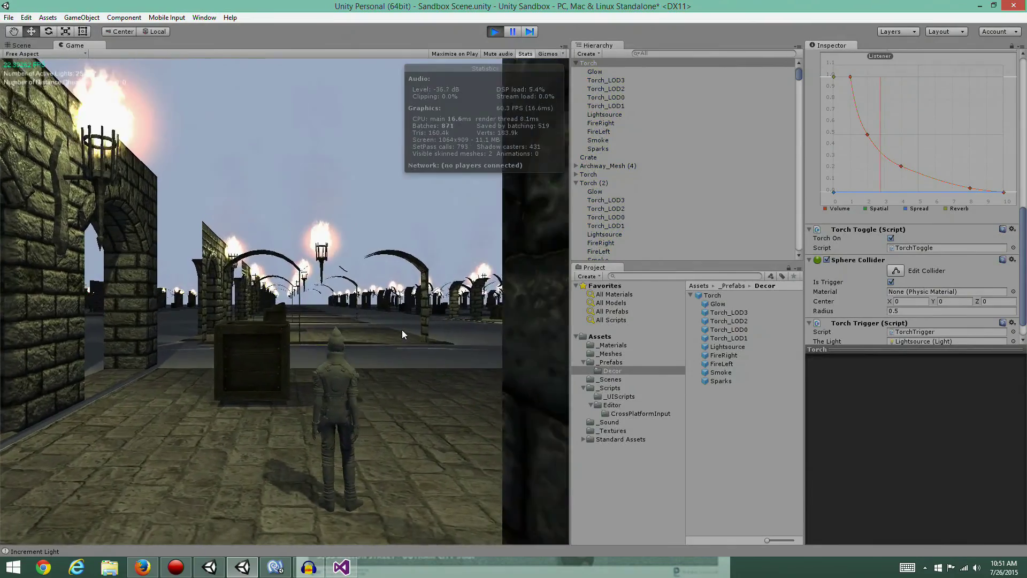
key(d)
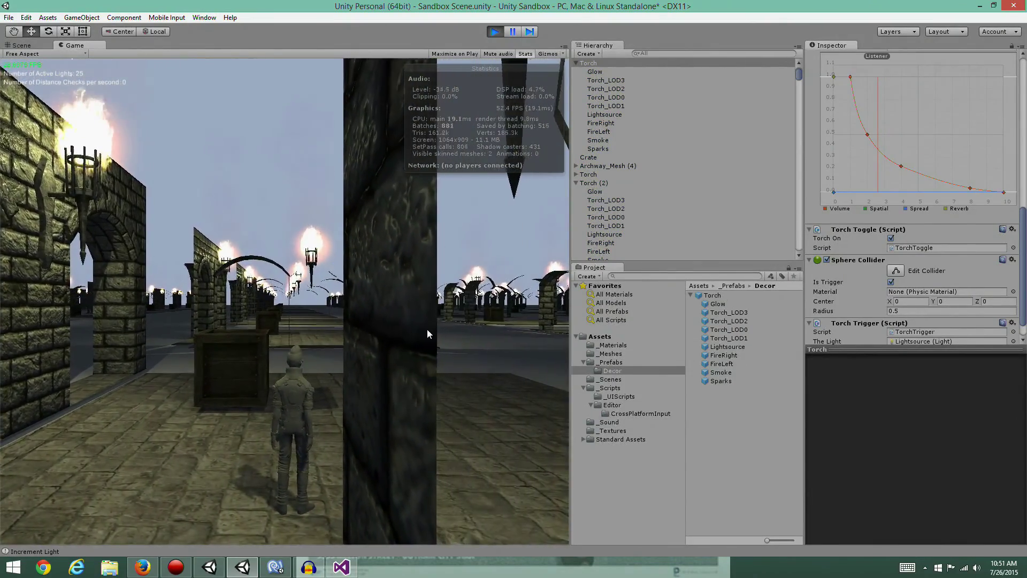
mouse_move(598, 338)
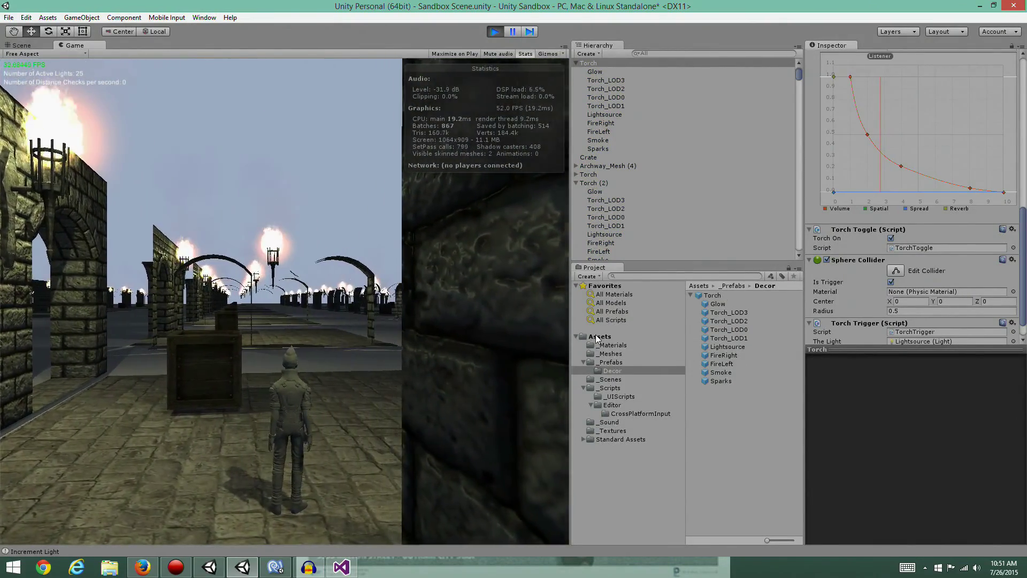
key(a)
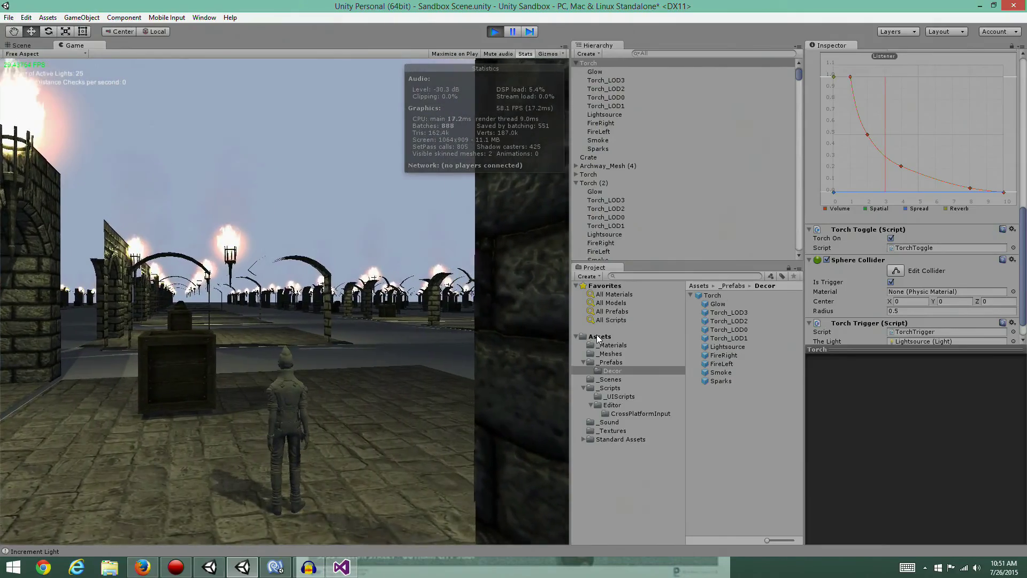
key(a)
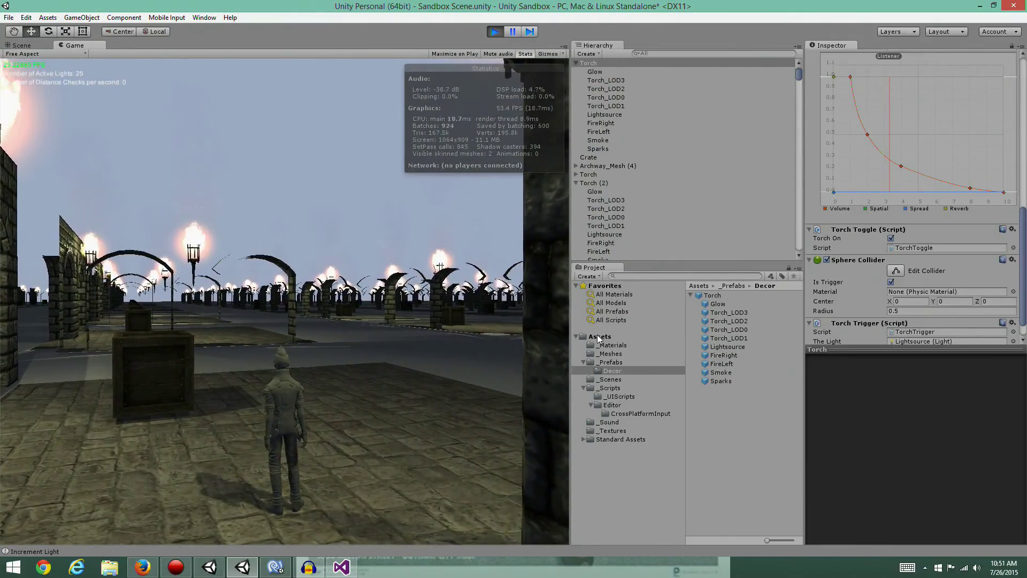
key(a)
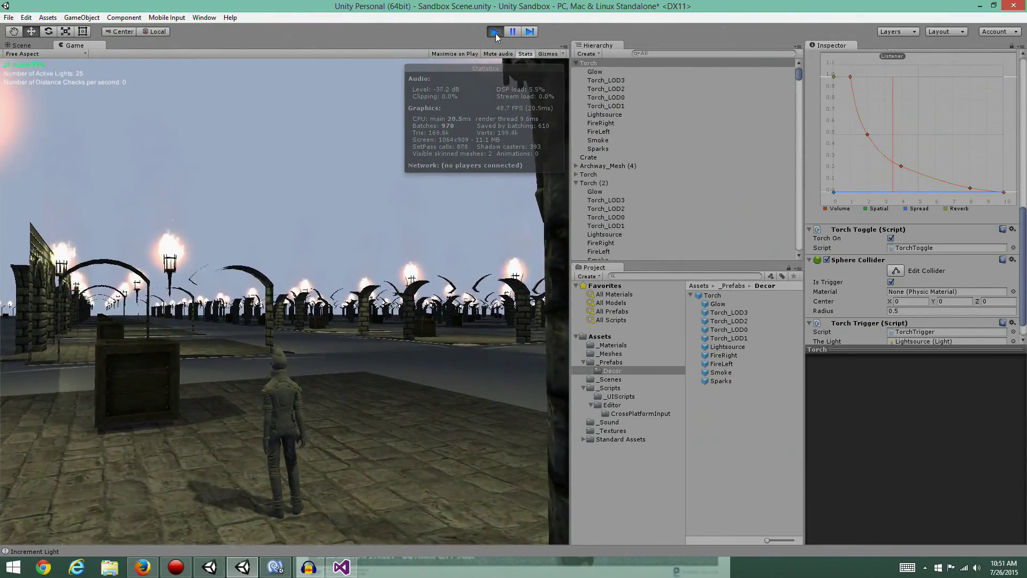
click(493, 33)
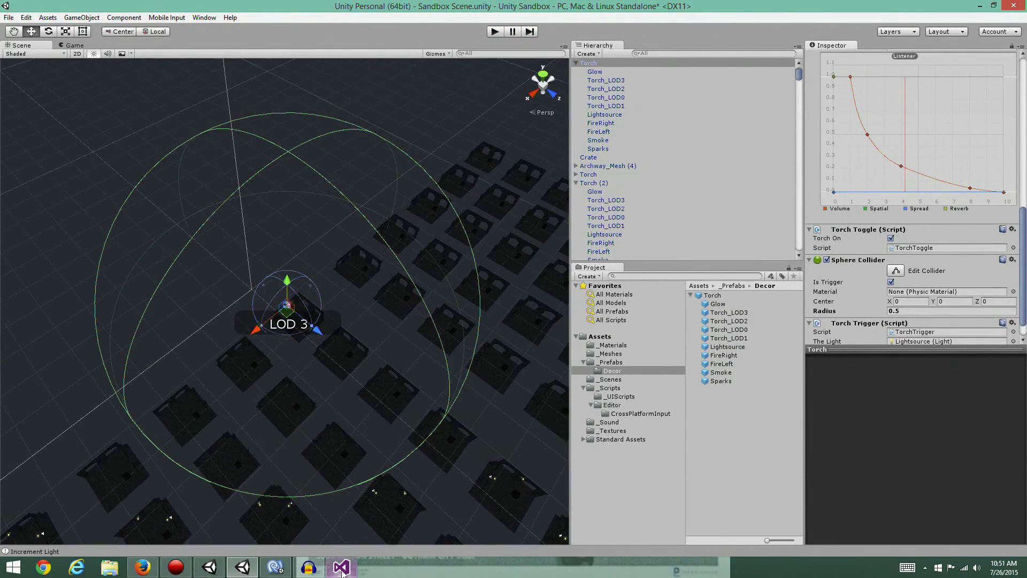
Switch to Visual Studio, remove the Debug.Log lines from IncrementLight and DecrementLight in Light_Counter.cs, and save the files.
click(343, 568)
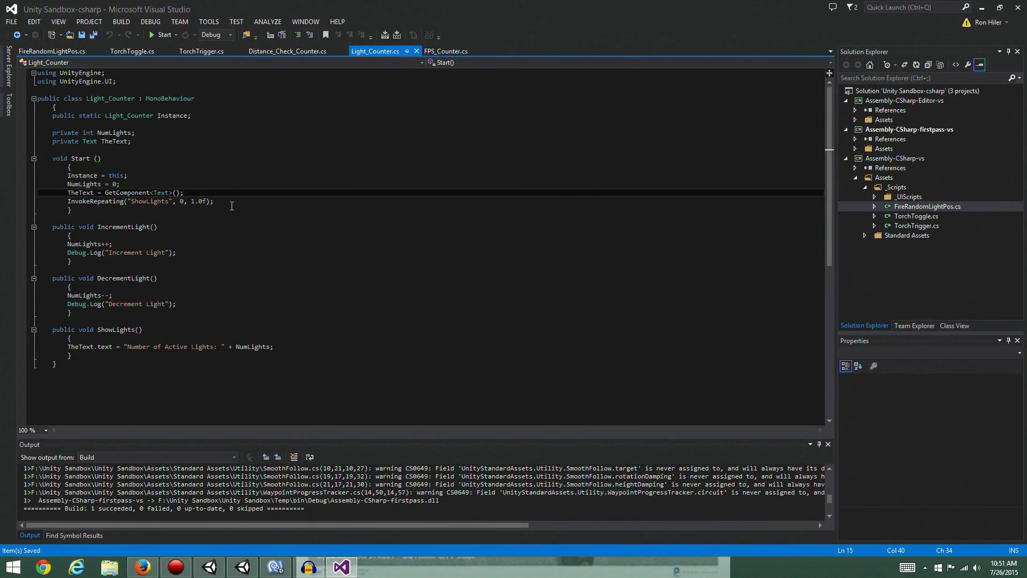
click(182, 254)
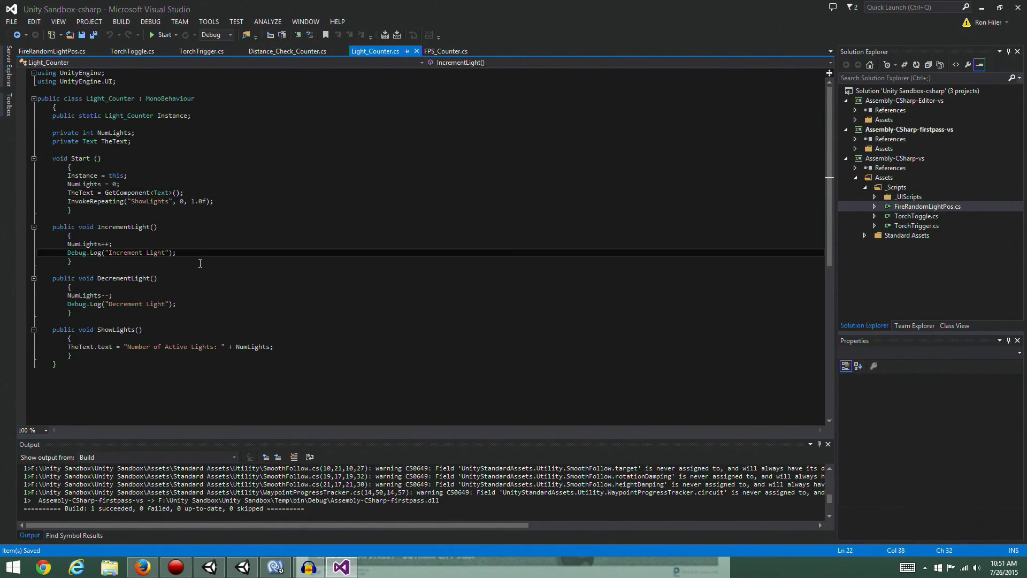
key(ctrl+x)
key(Down)
key(Down)
key(Down)
key(Down)
key(Down)
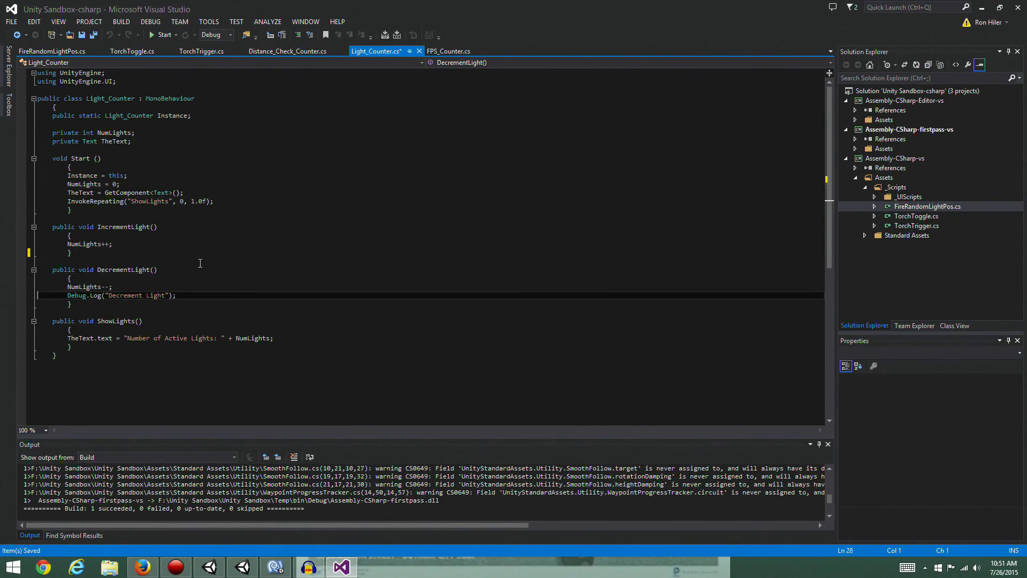
click(93, 36)
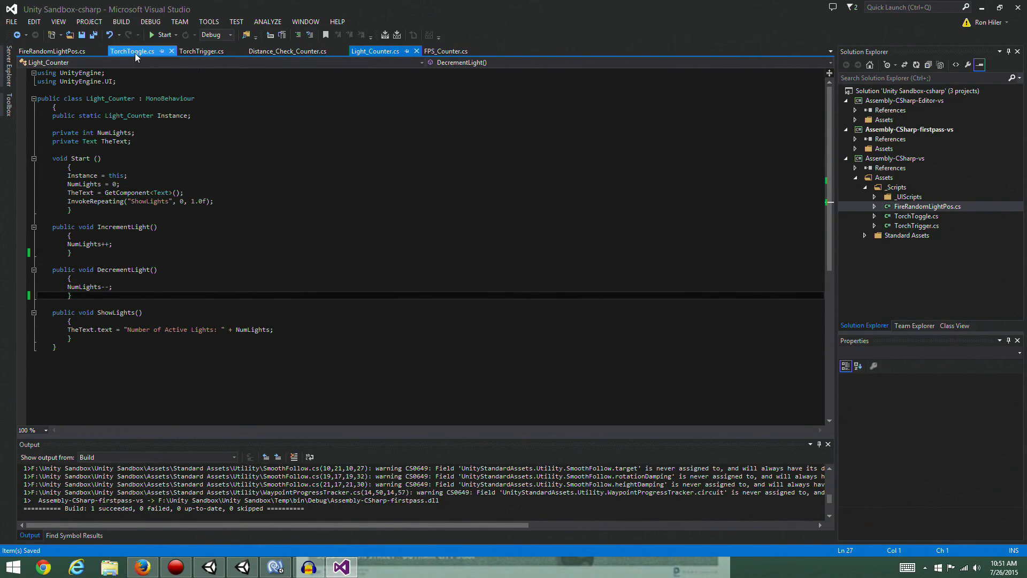
Review the TorchTrigger.cs script, switch back to Unity, and play the scene with the debug logging removed before stopping it.
click(191, 52)
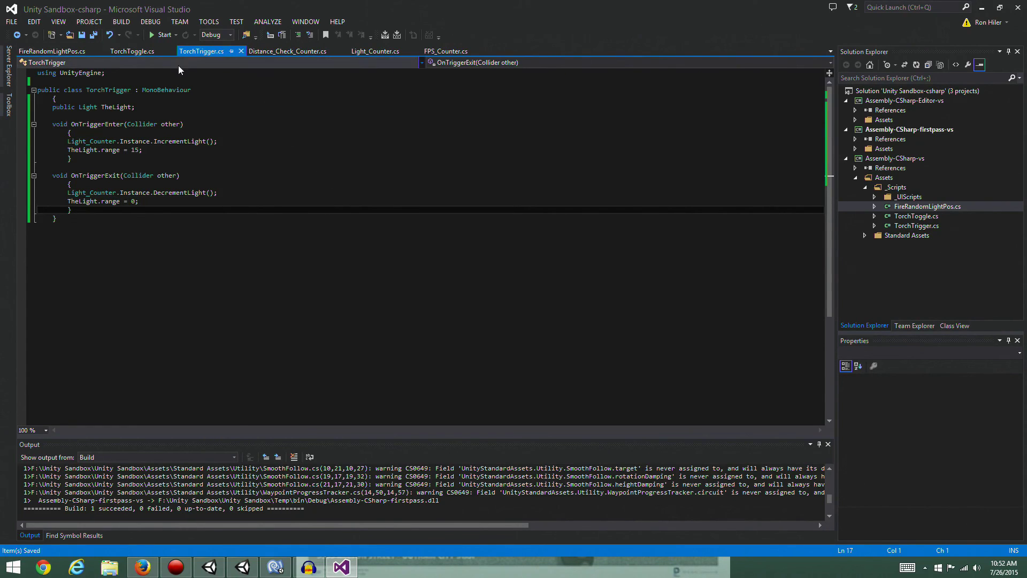
click(231, 572)
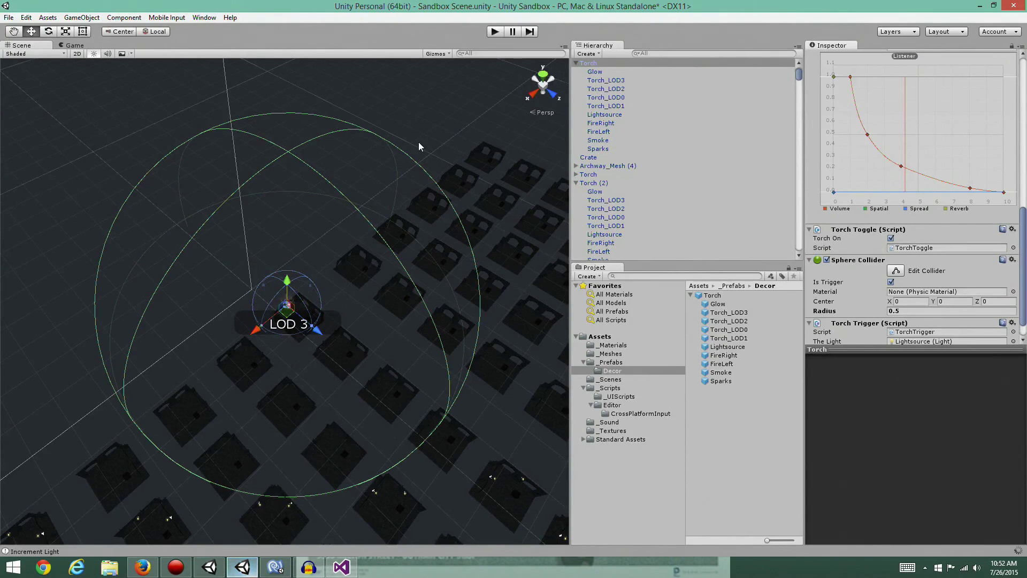
click(490, 32)
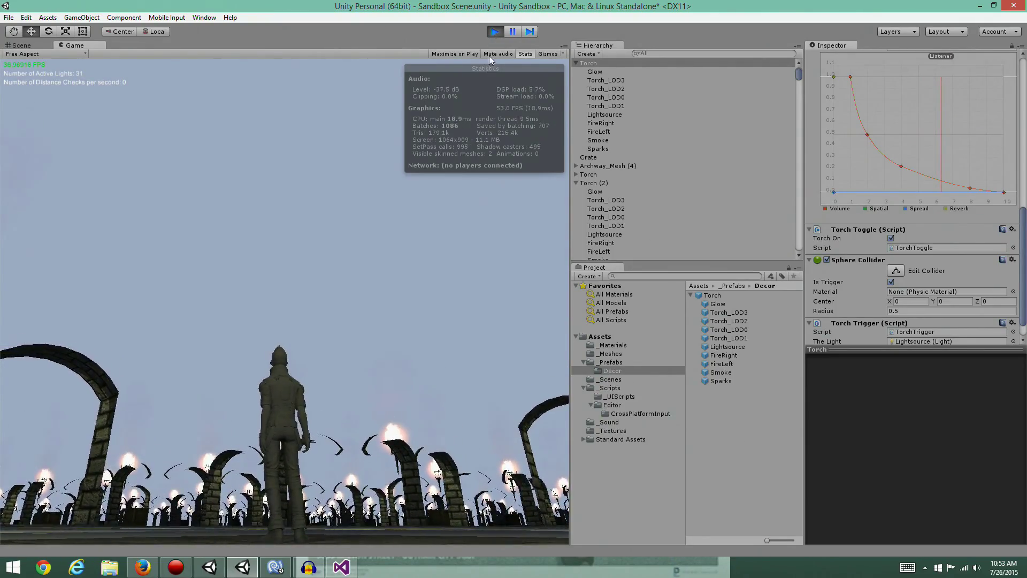
key(ctrl+p)
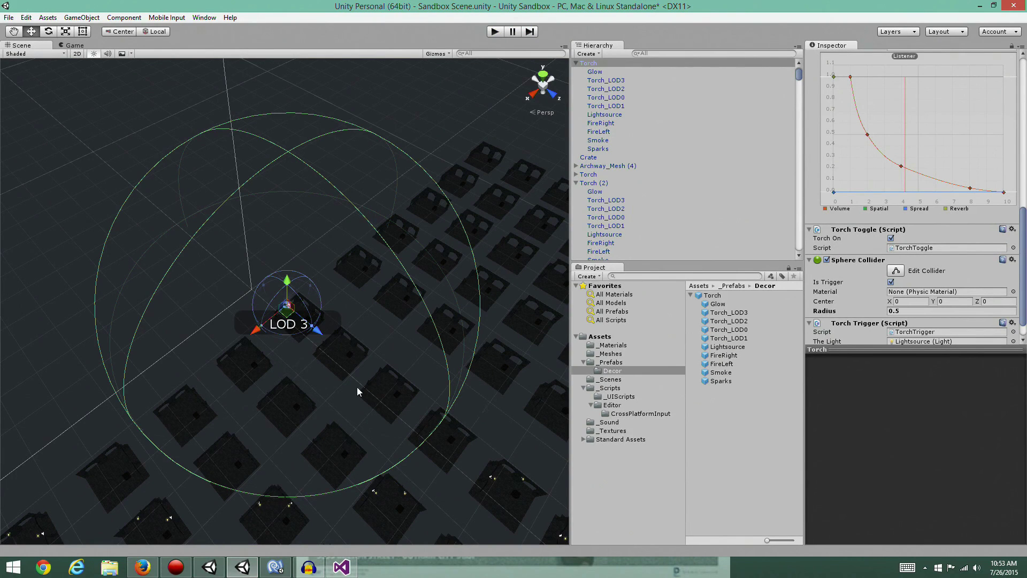
Compare the selected Torch's collider sphere with the wider room grid and start playing the scene again.
scroll(324, 359, down, 5)
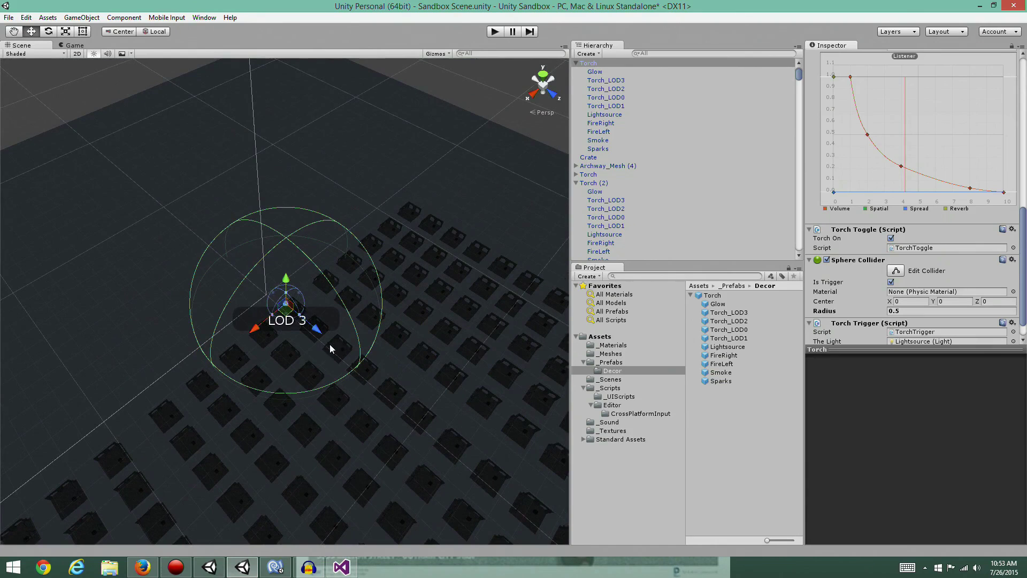
click(494, 31)
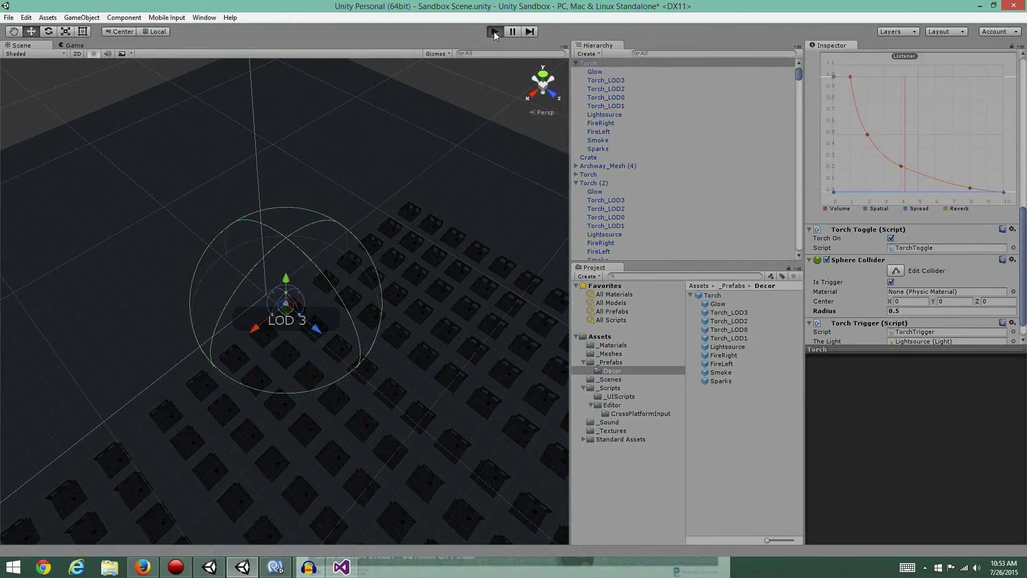